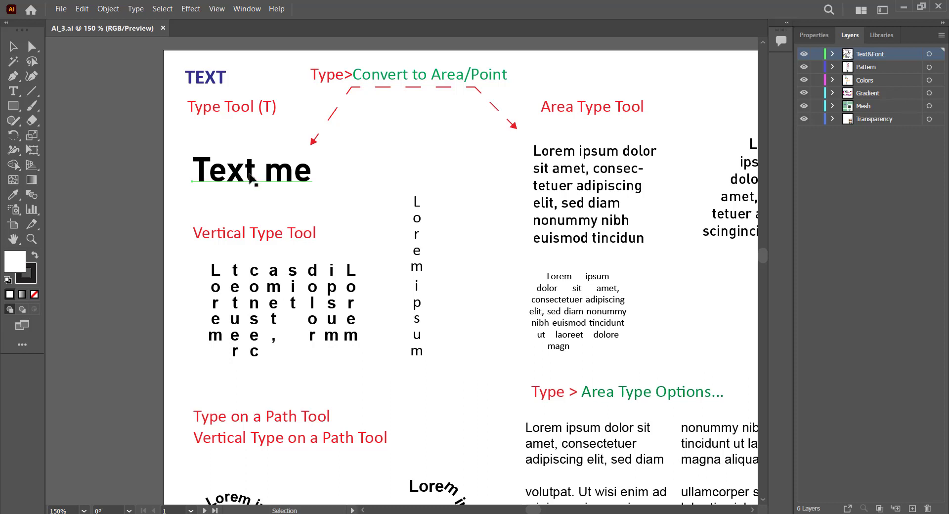
Move the "Text me" text to the right to free the space beneath the Type Tool (T) heading, and deselect it
click(286, 186)
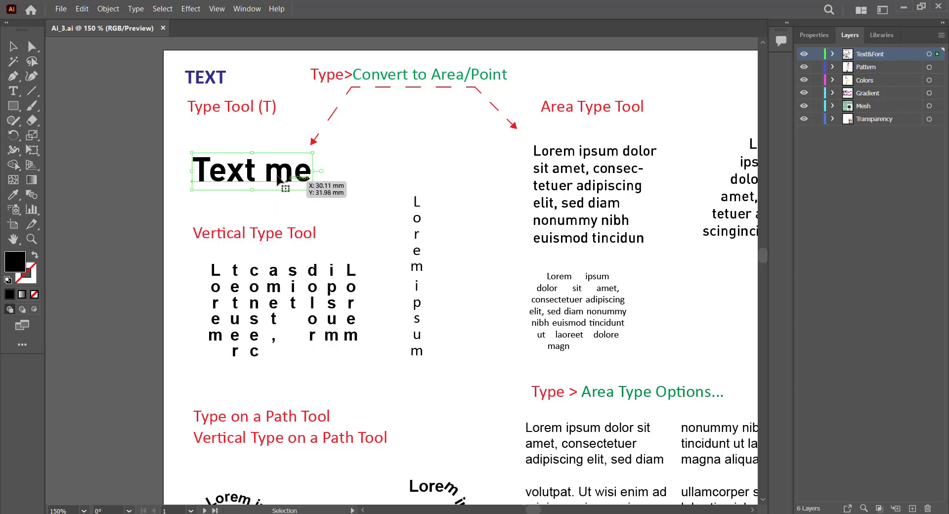
drag(286, 186, 401, 173)
click(81, 161)
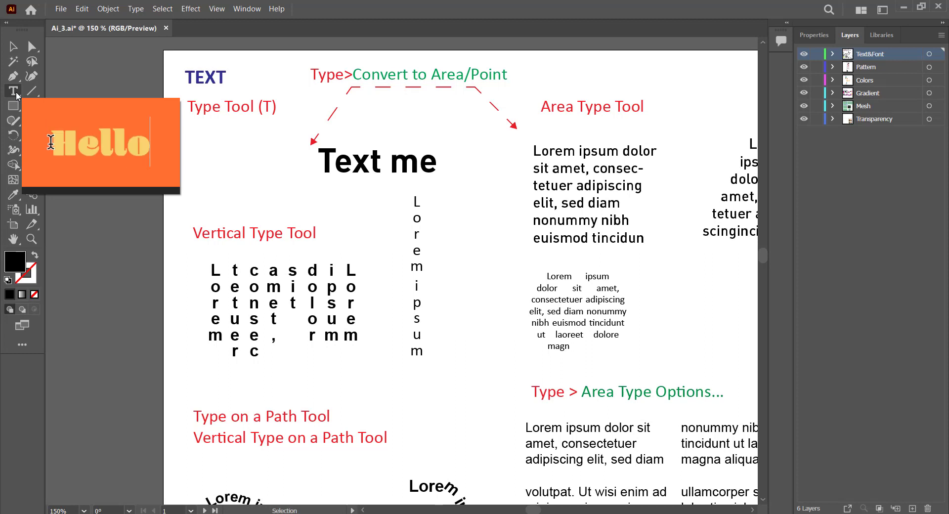
Create a point text reading "Hello" in the empty space beneath the Type Tool (T) heading, replacing the placeholder text
click(17, 95)
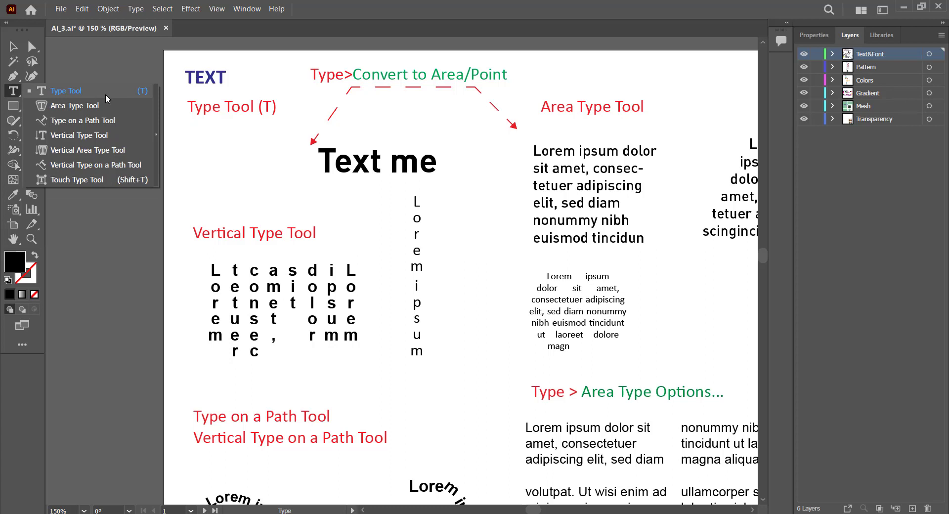
click(106, 96)
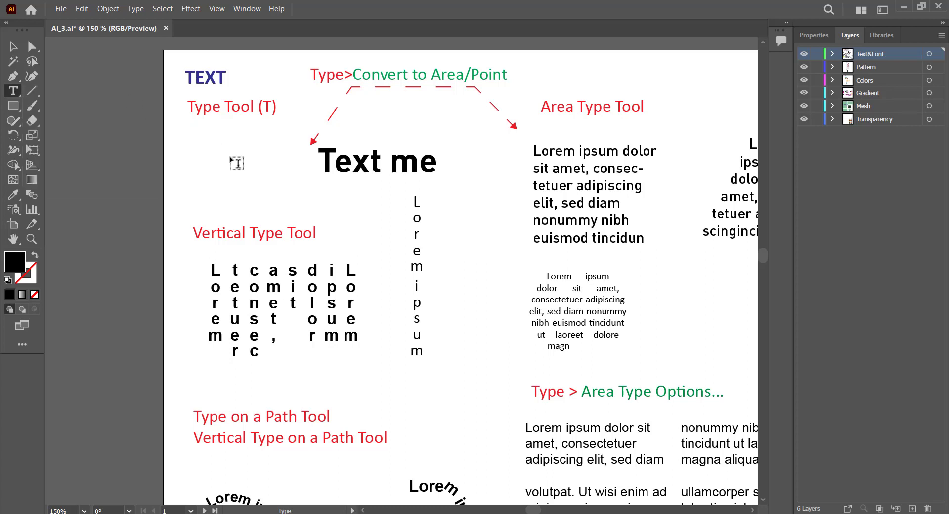
click(192, 161)
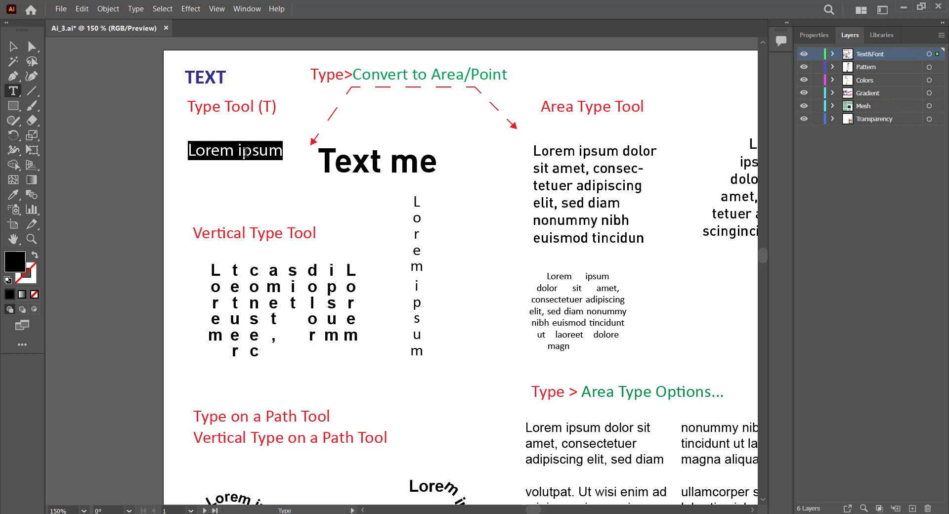
click(243, 151)
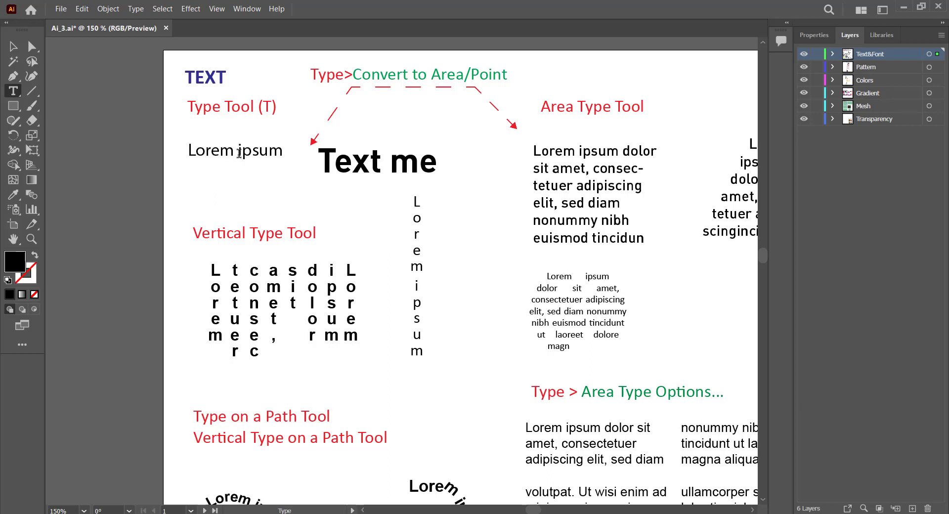
key(BackSpace)
key(BackSpace)
key(BackSpace)
key(BackSpace)
key(BackSpace)
key(BackSpace)
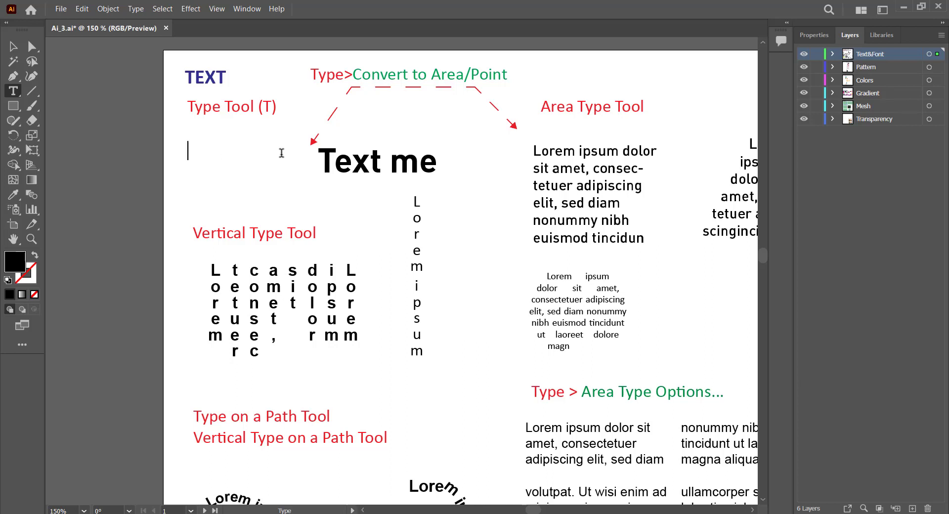
text(Hello)
Enlarge the "Hello" text with its proportions constrained until it nearly reaches "Text me", and deselect it
click(11, 46)
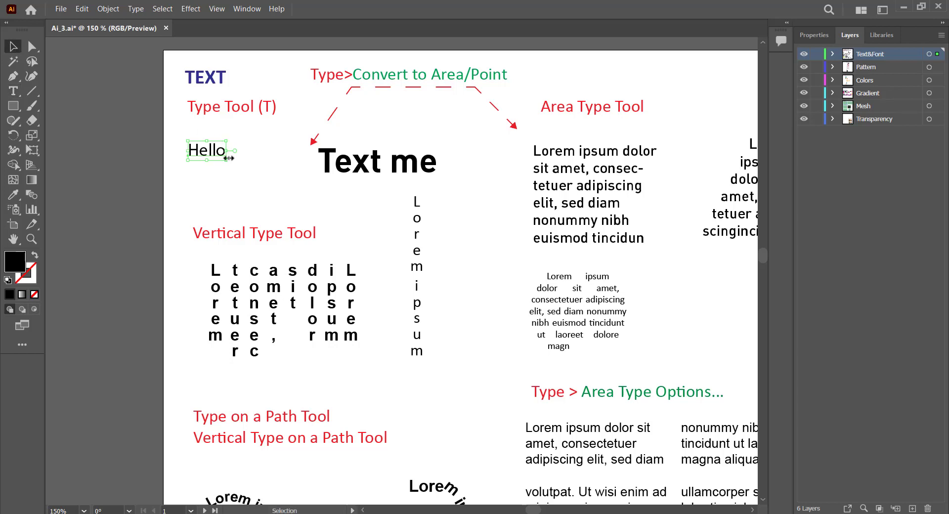
drag(227, 159, 258, 186)
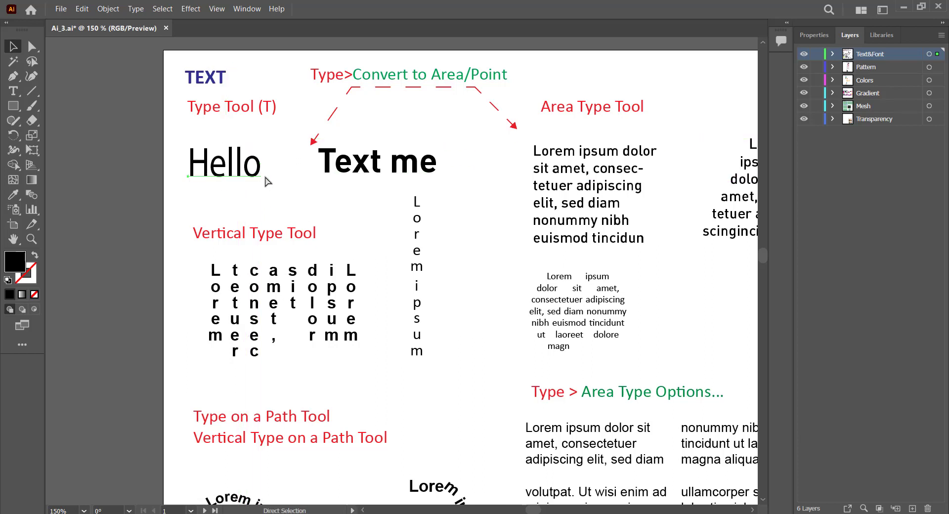
key(ctrl+z)
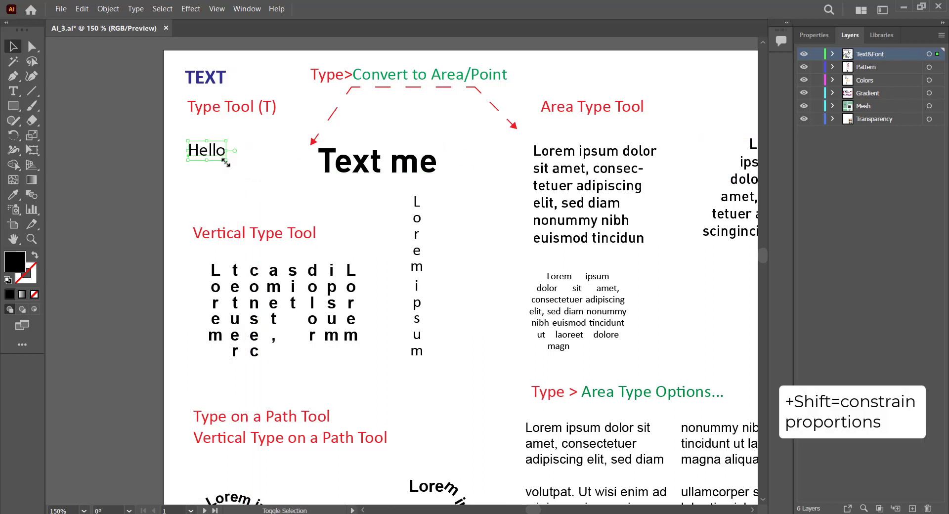
drag(225, 162, 282, 193)
click(299, 199)
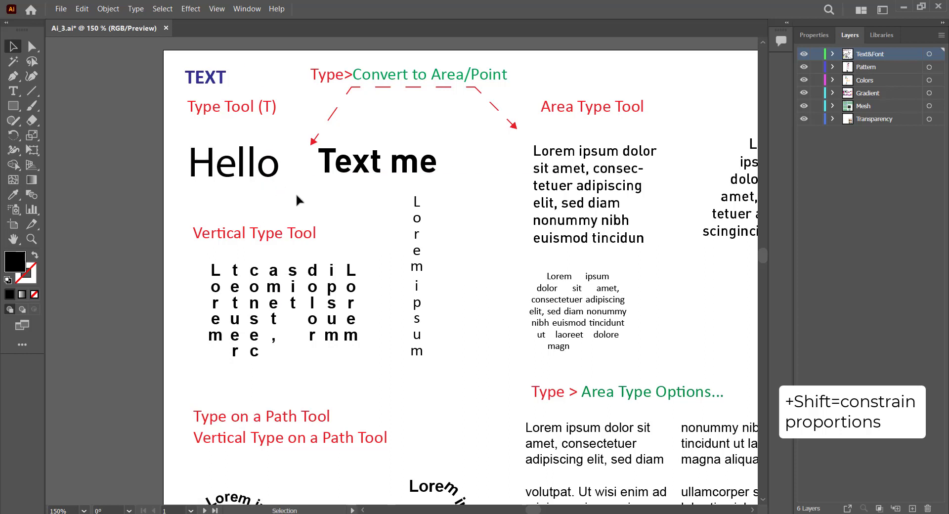
Replace the wording of the "Hello" text with "New Text" and leave text editing
click(275, 175)
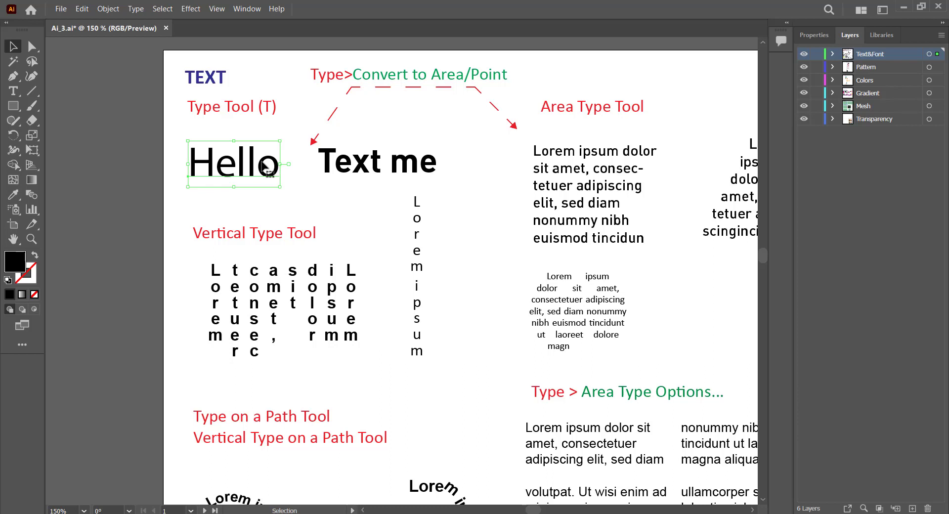
double_click(267, 170)
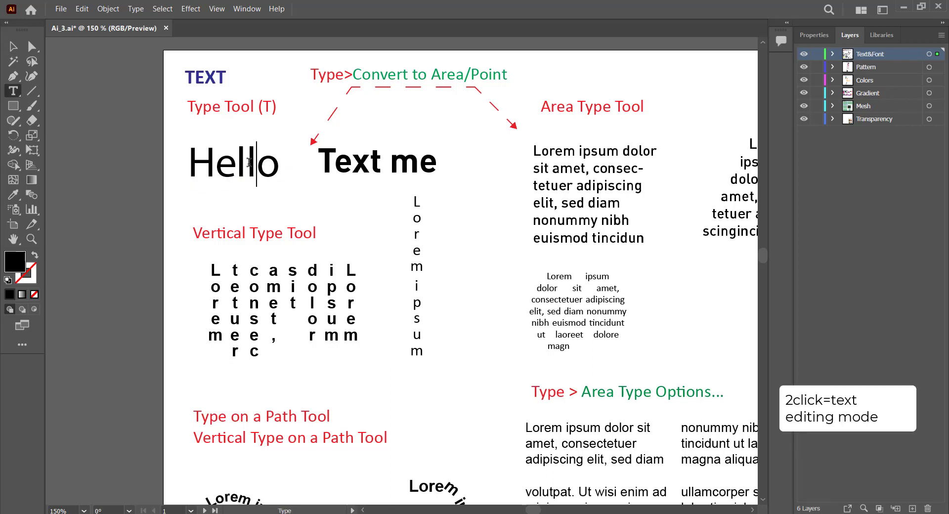
drag(249, 162, 196, 171)
text(N)
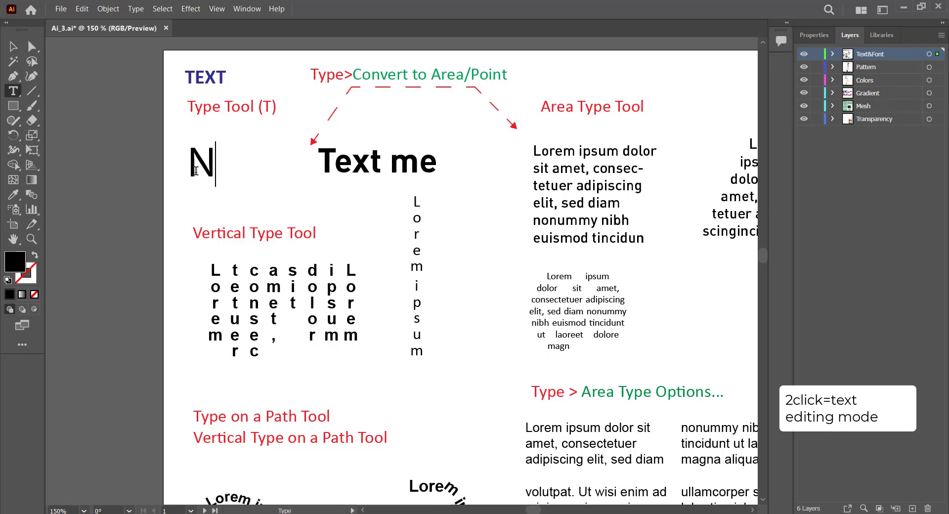
text(ew Text)
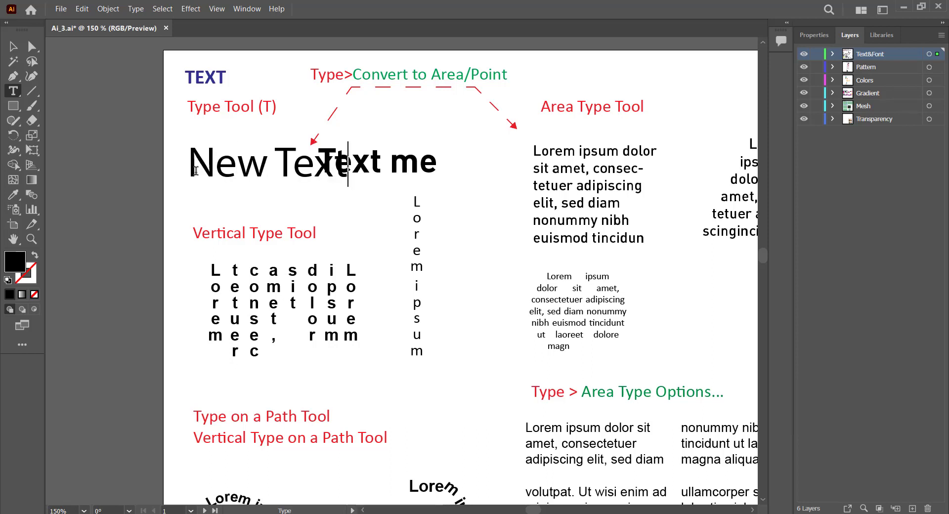
key(Escape)
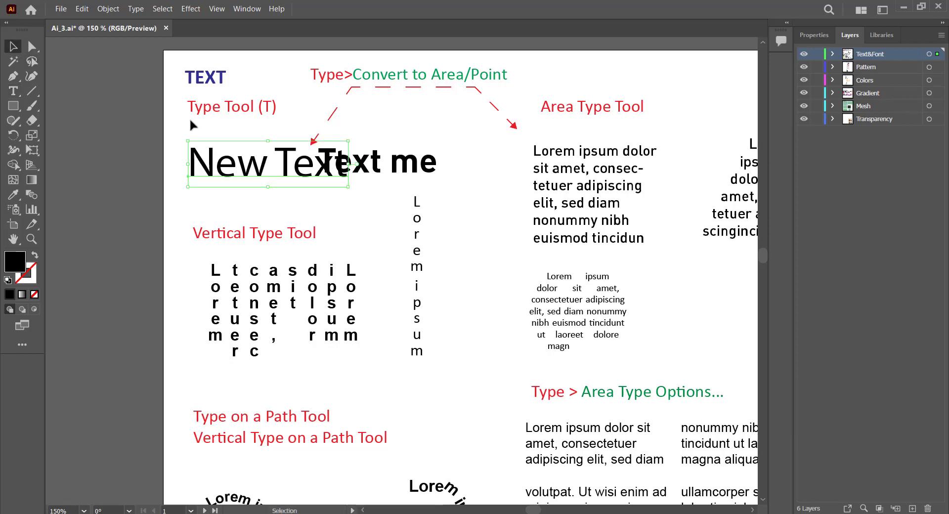
Scale "New Text" down proportionally to about 26 mm wide so it fits beside "Text me", keeping it selected
drag(349, 187, 297, 176)
click(277, 190)
click(262, 171)
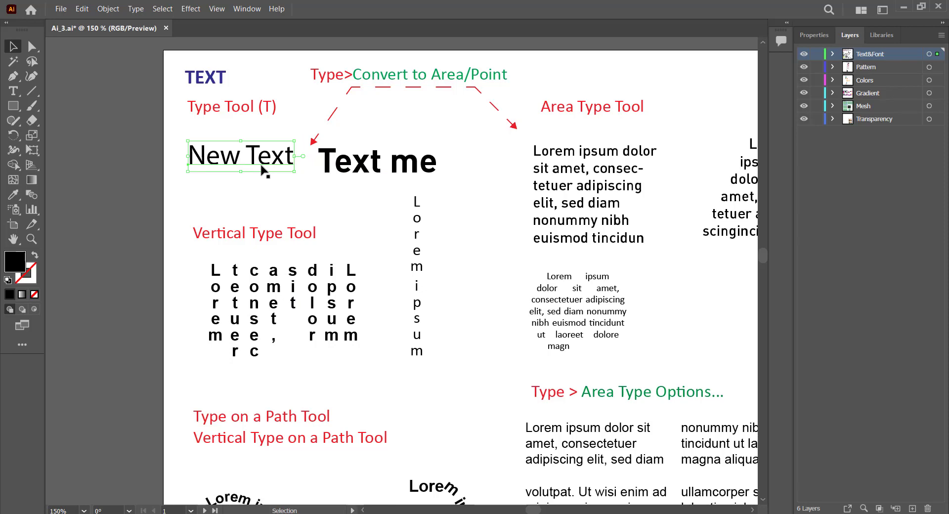
Show the properties of "New Text" and turn on the Control bar for its character settings
click(814, 35)
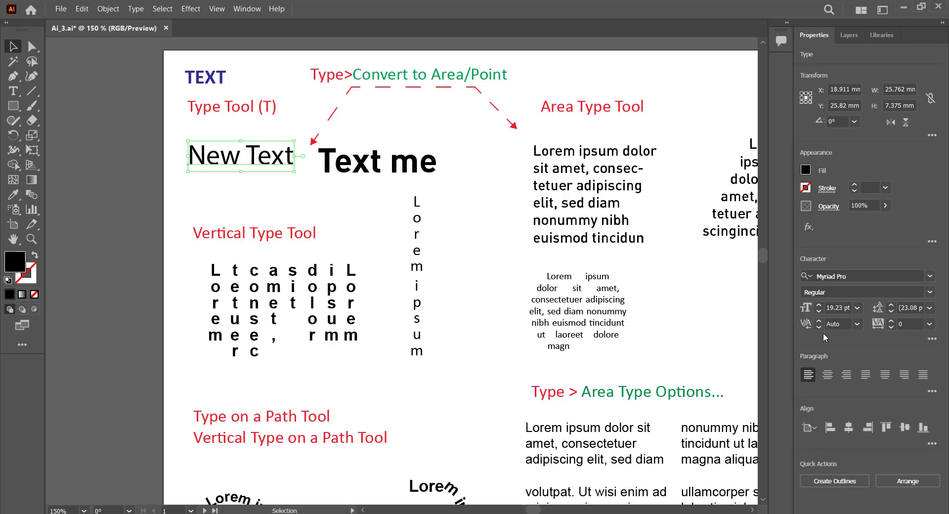
click(248, 11)
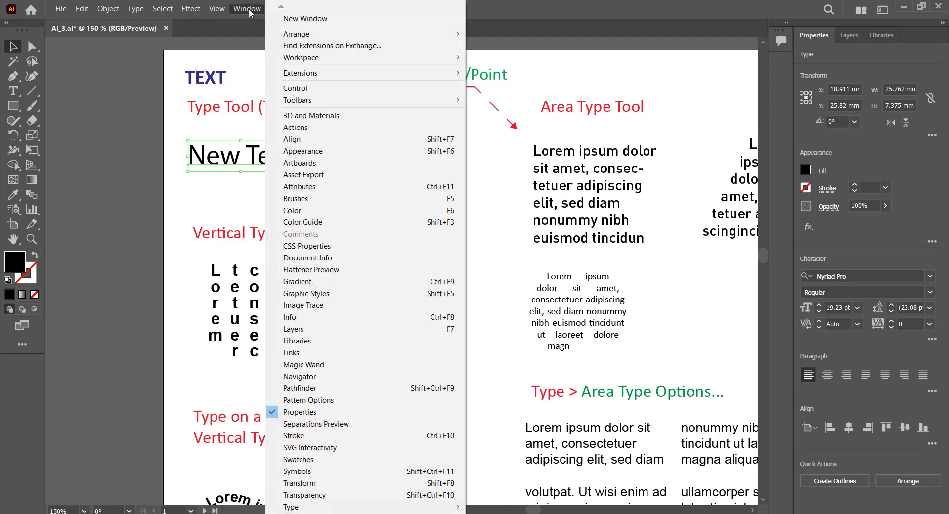
click(341, 95)
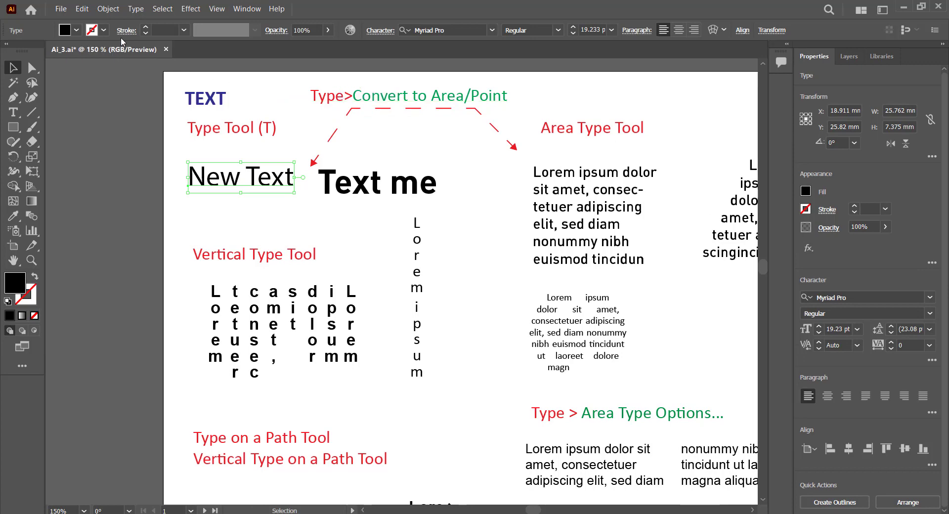
Set the font of "New Text" to Minion Variable Concept with the Display Bold Italic style
click(492, 30)
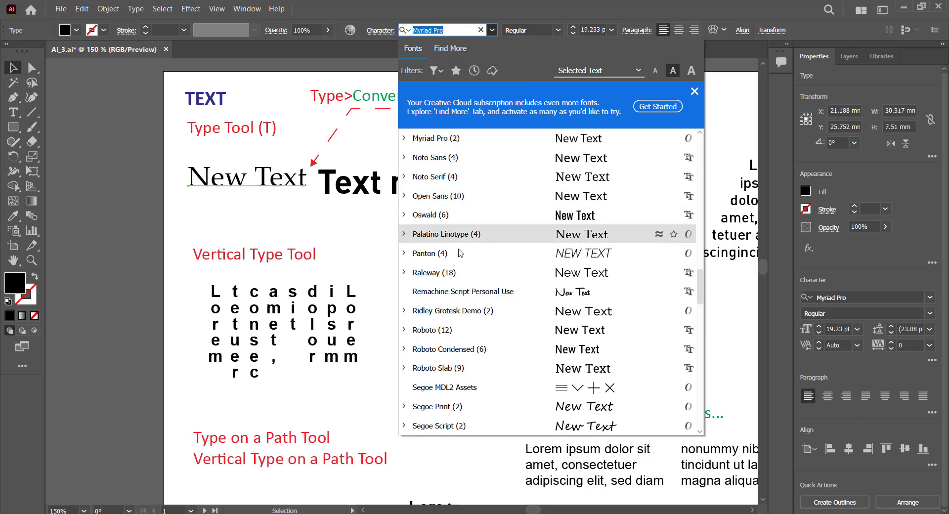
click(454, 291)
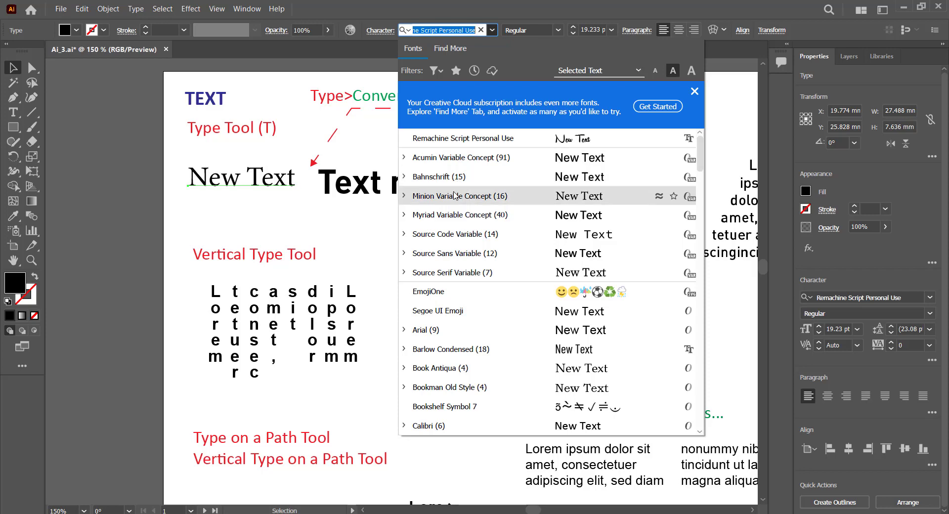
click(452, 196)
click(581, 31)
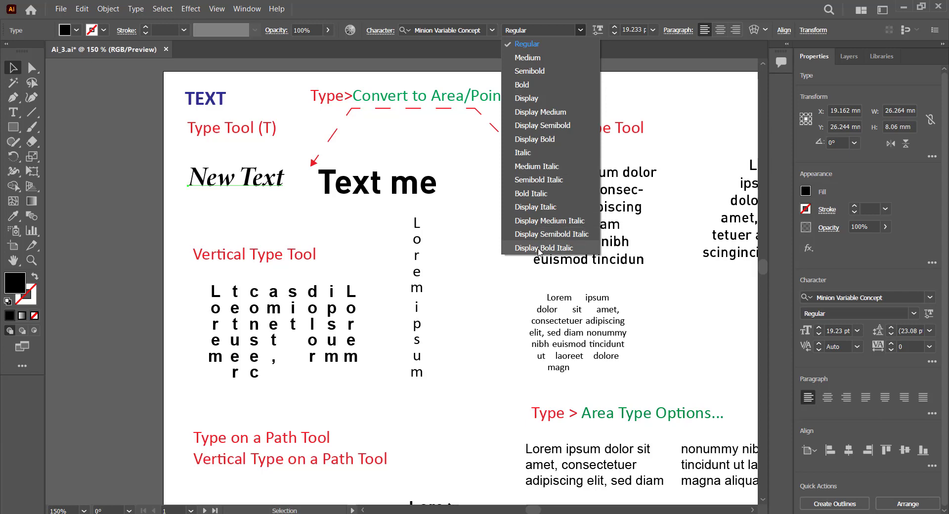
click(539, 250)
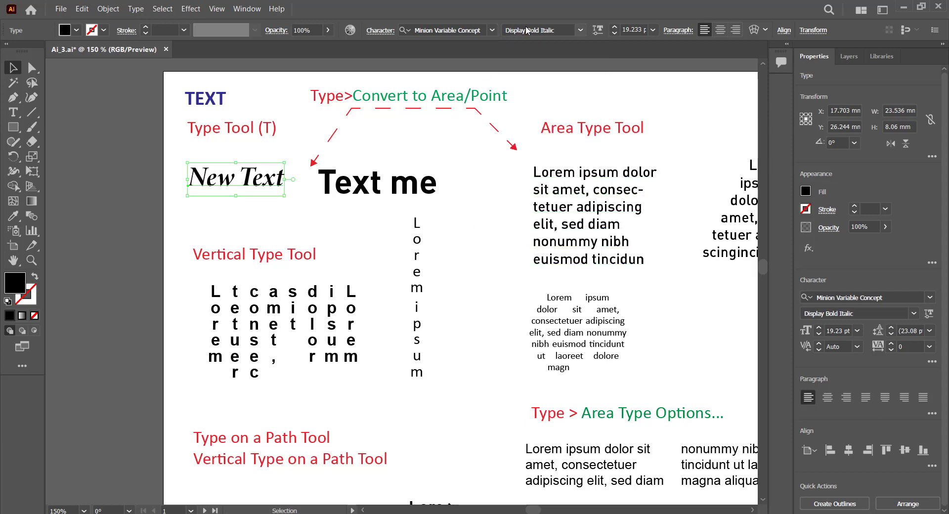
Review the variable font's Weight and Optical Size settings for "New Text" and close them
click(598, 31)
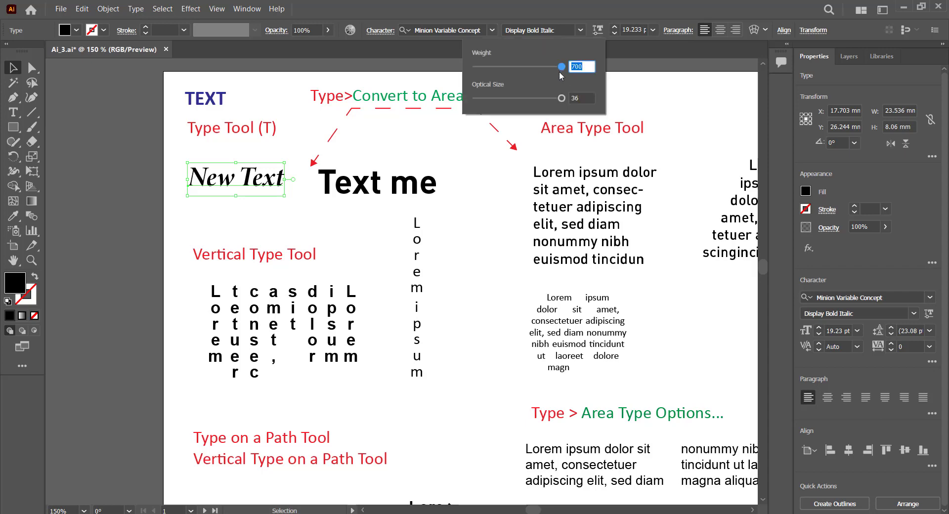
drag(562, 67, 573, 101)
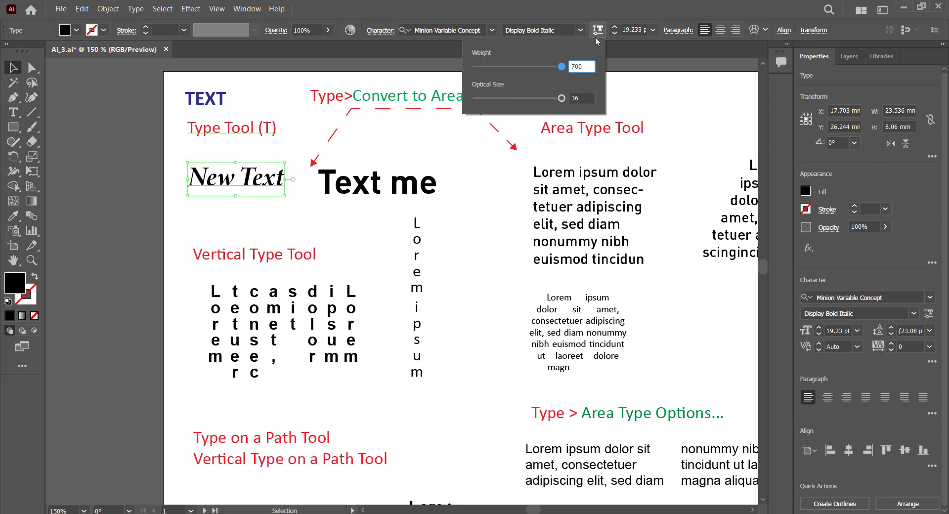
click(597, 30)
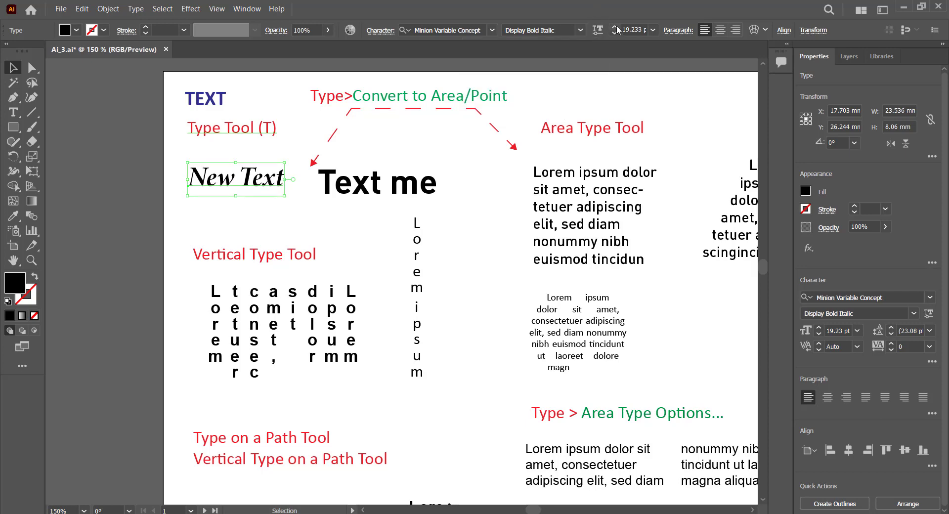
Try font sizes of 72 pt and 100 pt on "New Text"
click(652, 30)
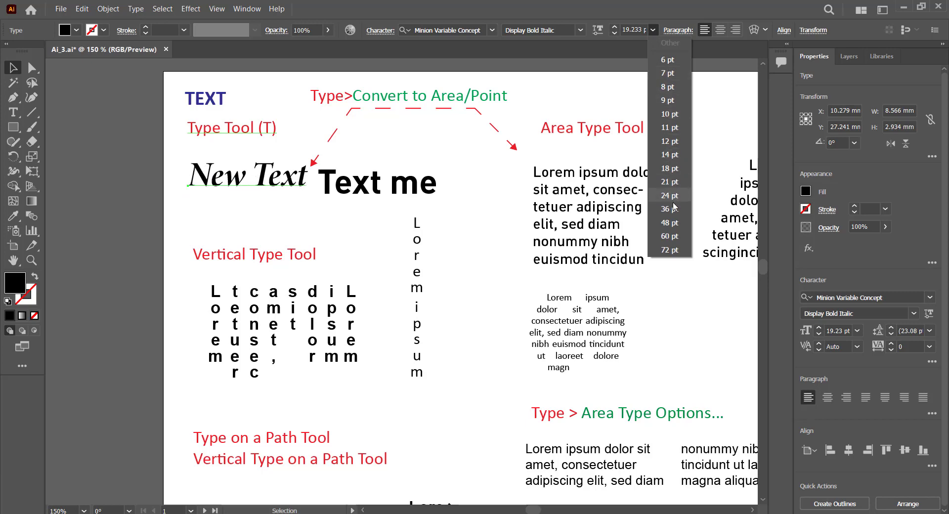
click(668, 249)
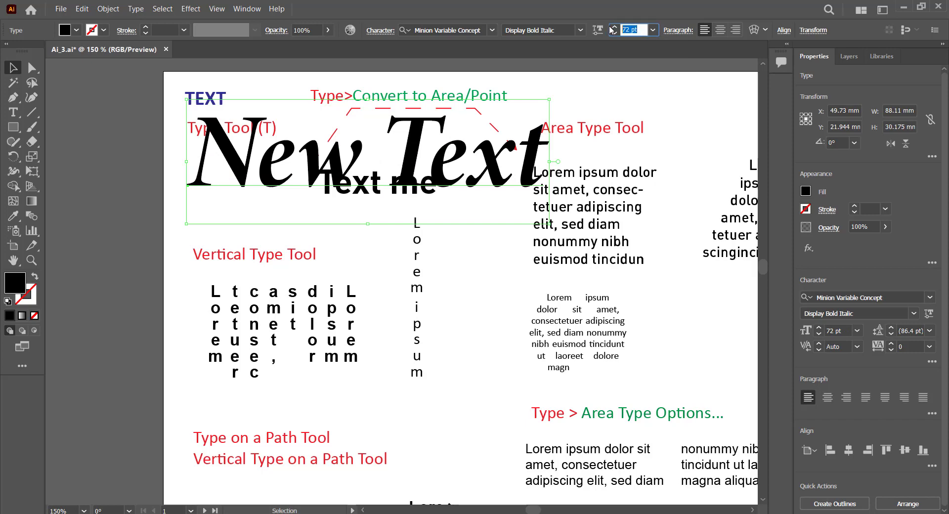
text(100)
key(Return)
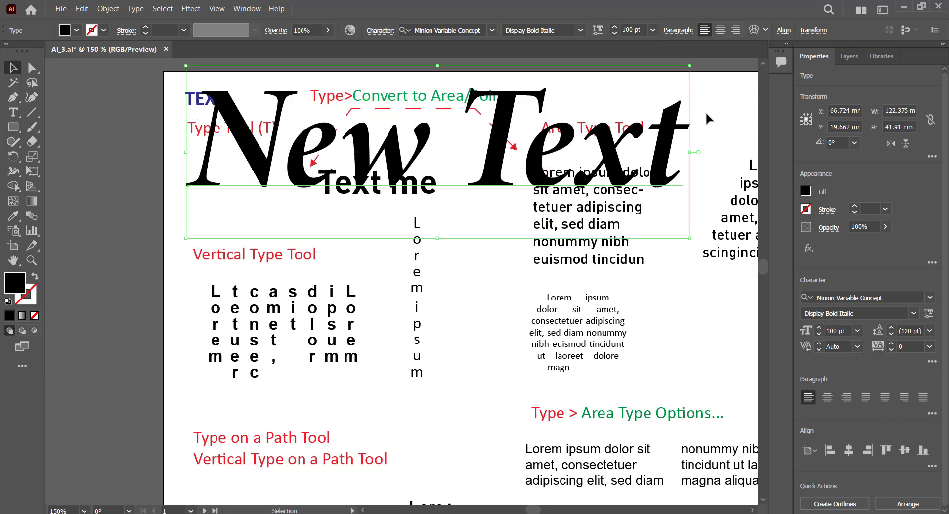
Reduce "New Text" to a font size of 23 pt and move it up beside "Text me"
drag(692, 71, 303, 191)
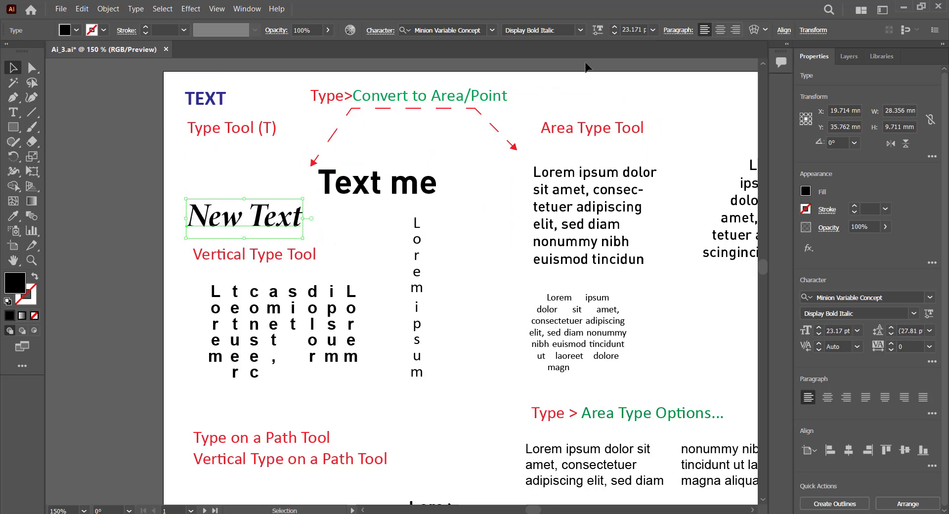
click(636, 30)
text(23pt)
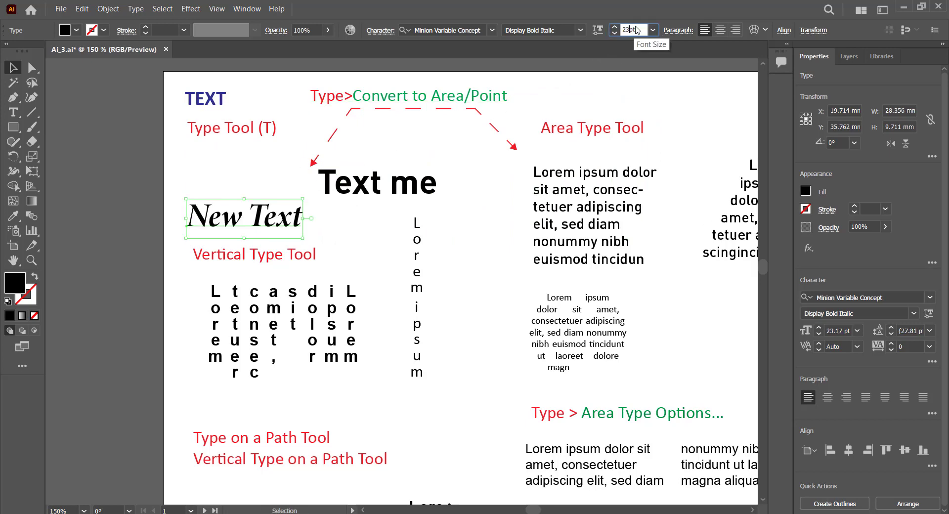
key(Return)
drag(283, 221, 285, 203)
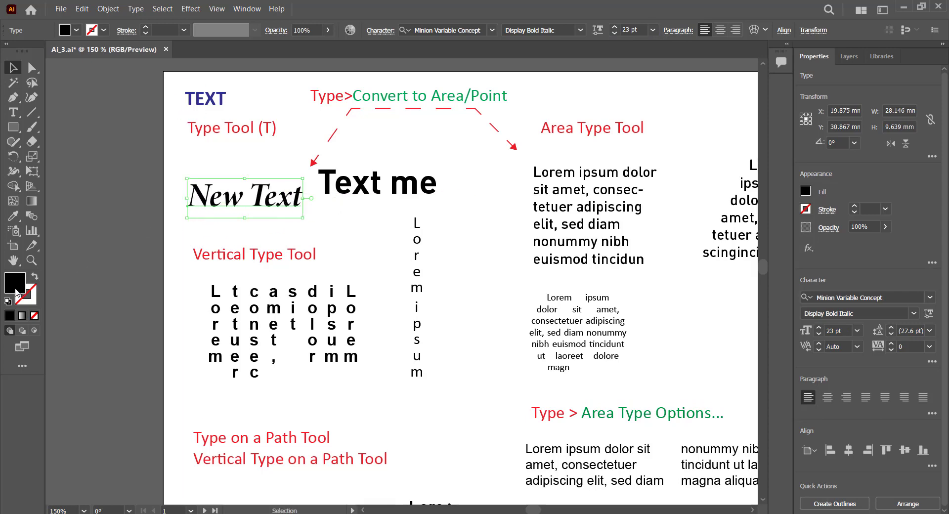
Change the fill colour of "New Text" to the light brown swatch
click(76, 30)
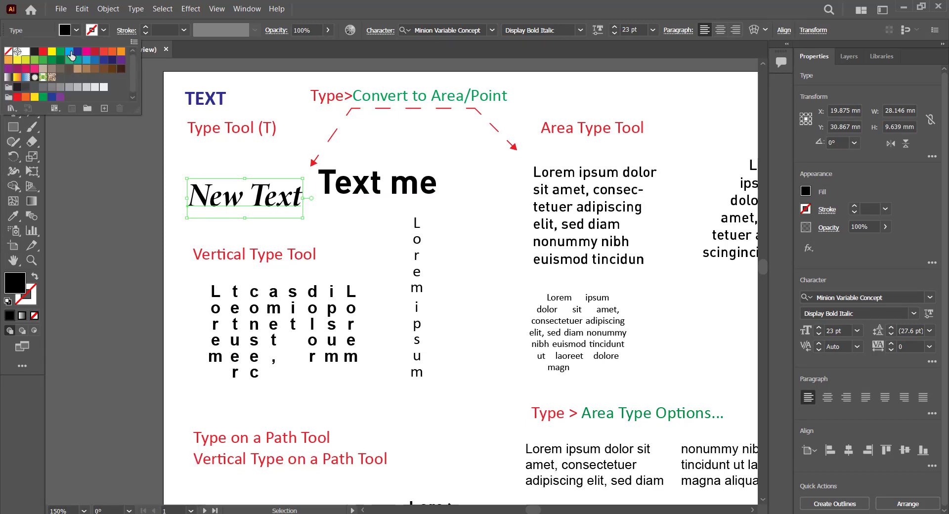
click(96, 54)
click(95, 68)
click(78, 68)
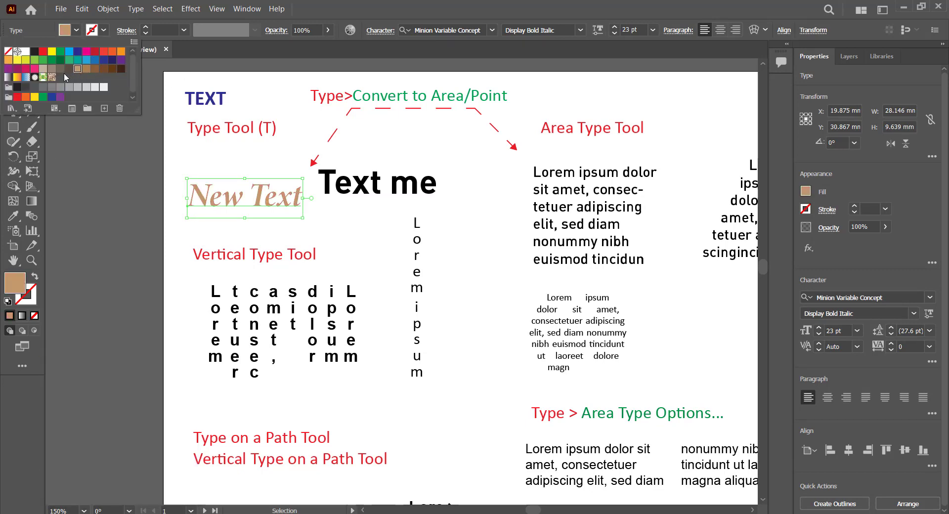
Try the yellow, red and purple swatches as the fill colour of "New Text"
click(43, 96)
click(35, 96)
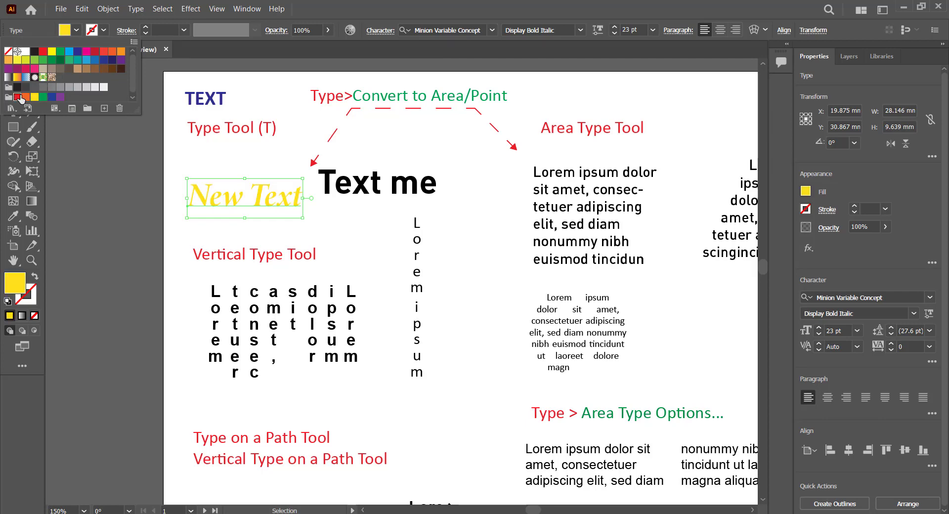
click(17, 97)
click(35, 97)
click(60, 96)
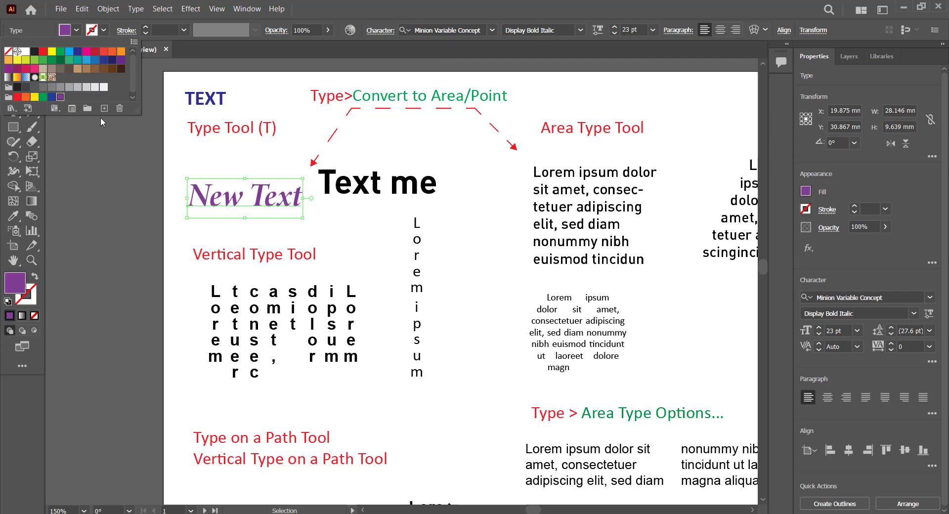
click(228, 166)
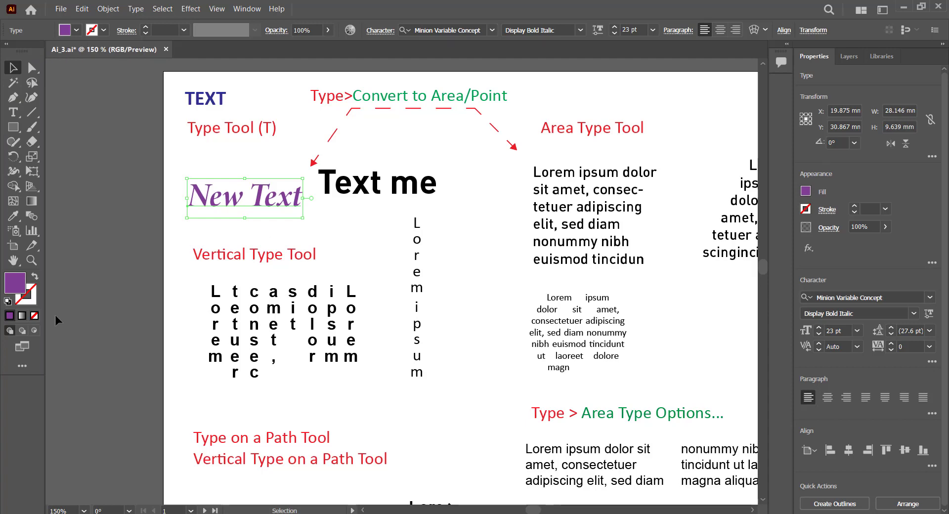
Set the fill of "New Text" to a dark purple with the Color Picker and nudge the text slightly up
double_click(20, 290)
drag(345, 273, 449, 277)
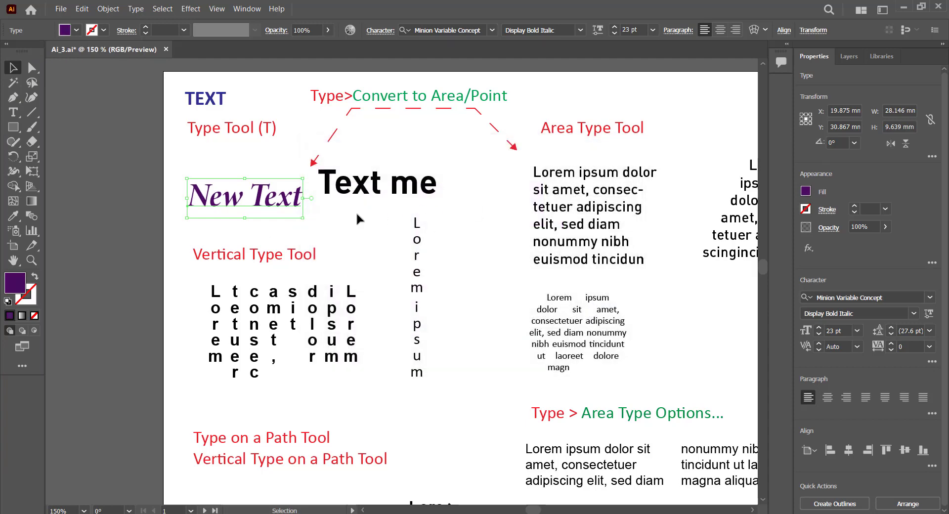
click(256, 221)
drag(271, 205, 273, 203)
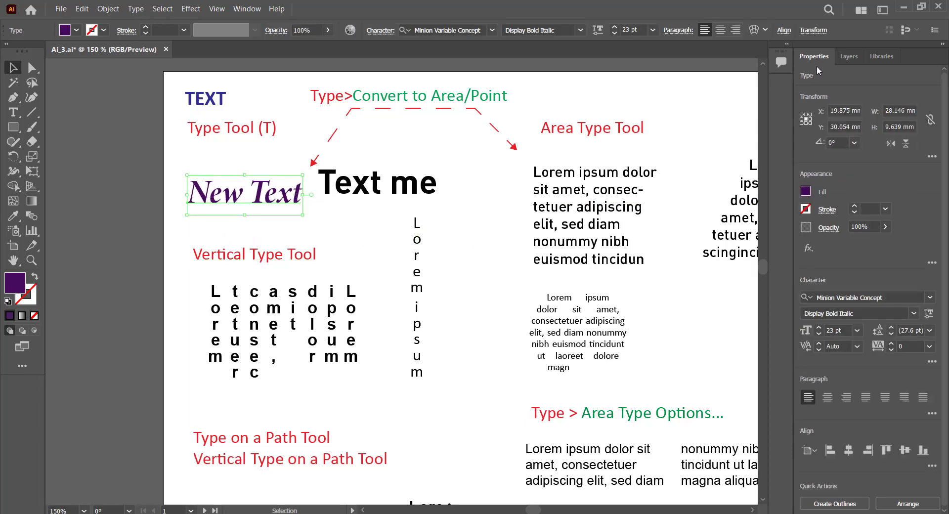
Review the full character settings for "New Text" and open the floating Character panel over the Area Type Tool heading
scroll(948, 228, down, 1)
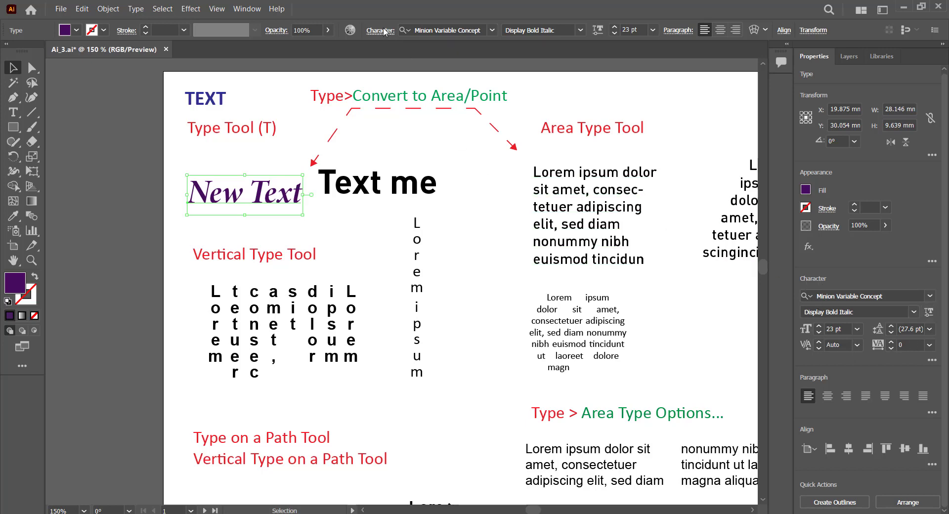
click(384, 31)
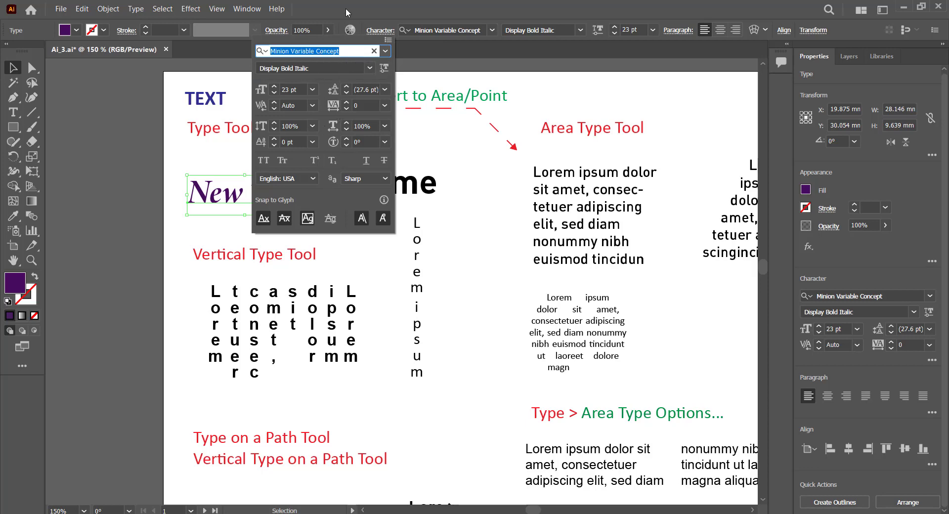
key(Escape)
click(245, 11)
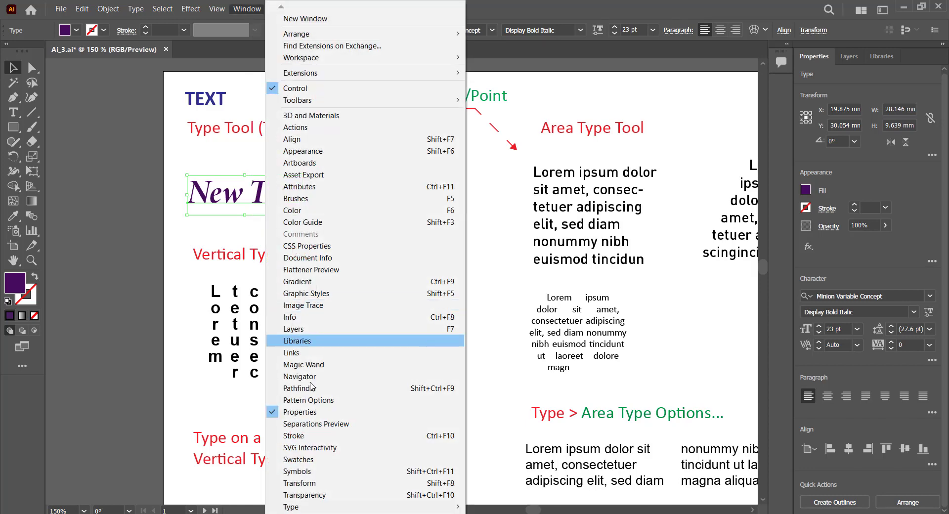
mouse_move(324, 507)
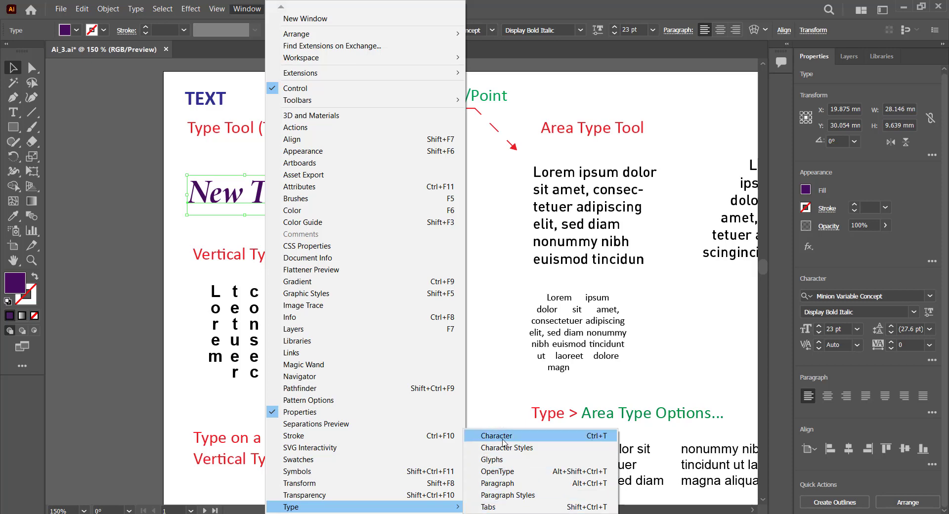
click(527, 440)
drag(459, 89, 524, 79)
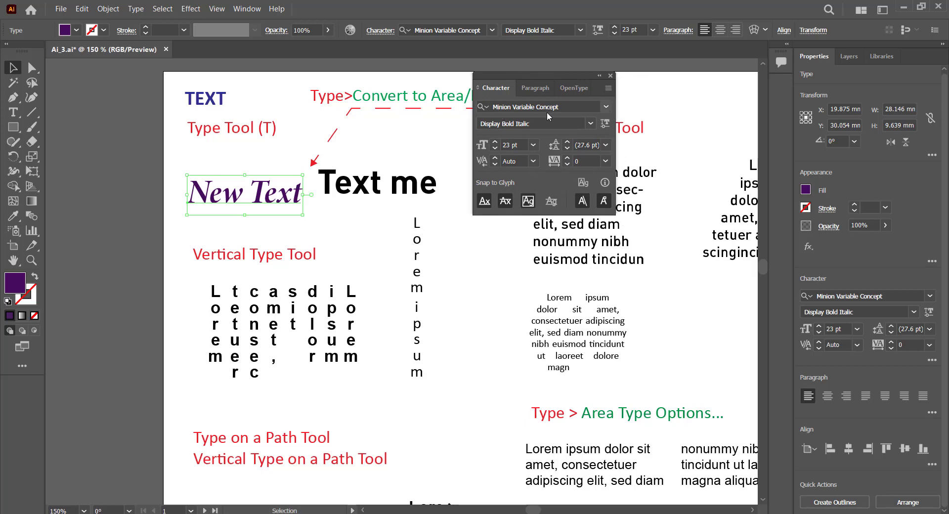
Nudge "New Text" closer to "Text me" and shift the Character panel further away from the text, leaving it expanded
drag(288, 197, 294, 197)
drag(556, 78, 657, 79)
click(705, 76)
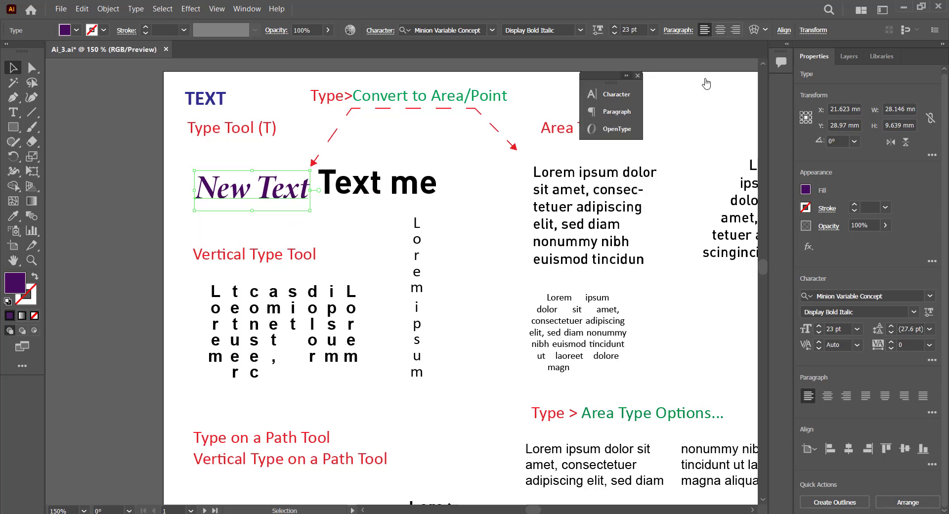
mouse_move(643, 90)
mouse_down()
mouse_move(606, 90)
mouse_move(659, 91)
mouse_up()
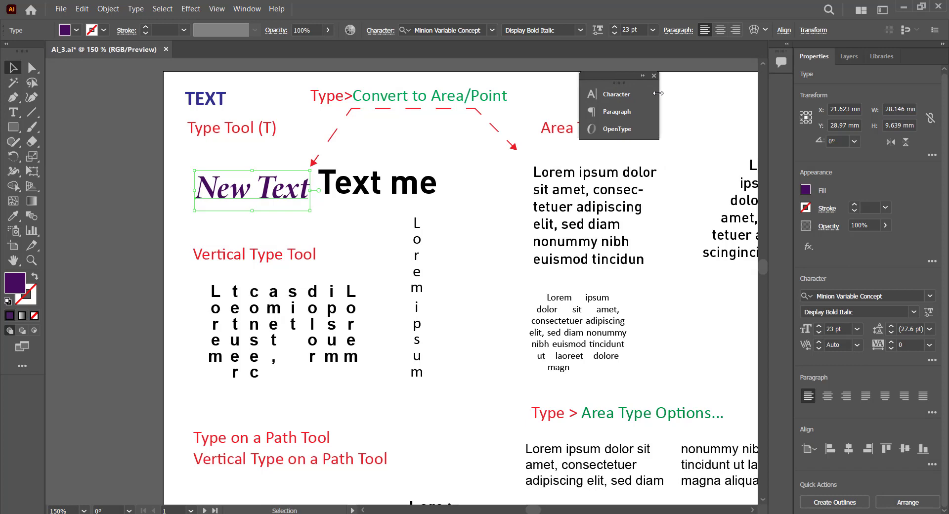
click(642, 76)
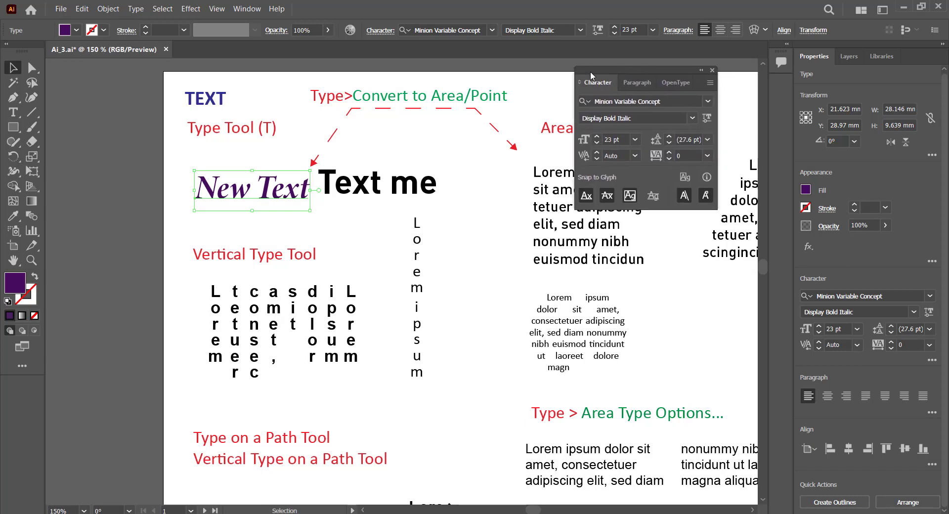
Review the Paragraph and OpenType settings for "New Text" and return to the Character settings
click(637, 82)
click(675, 82)
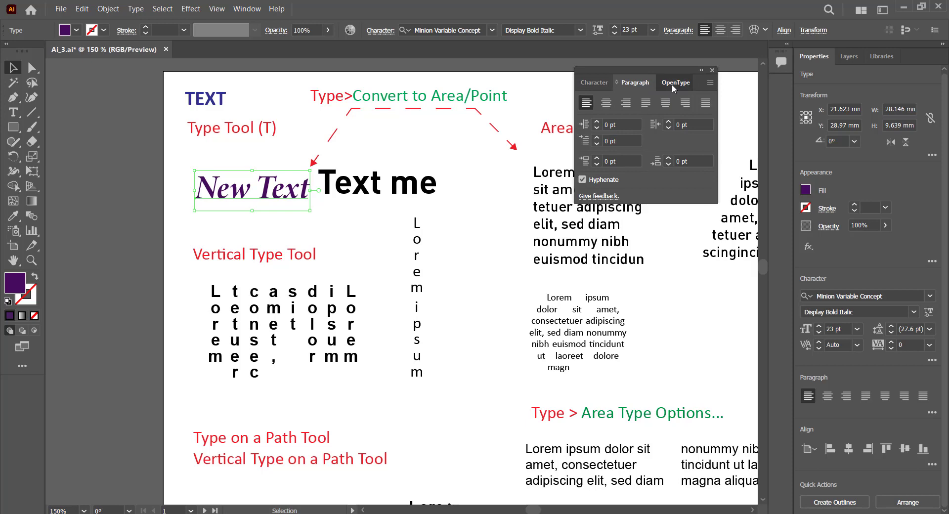
click(633, 84)
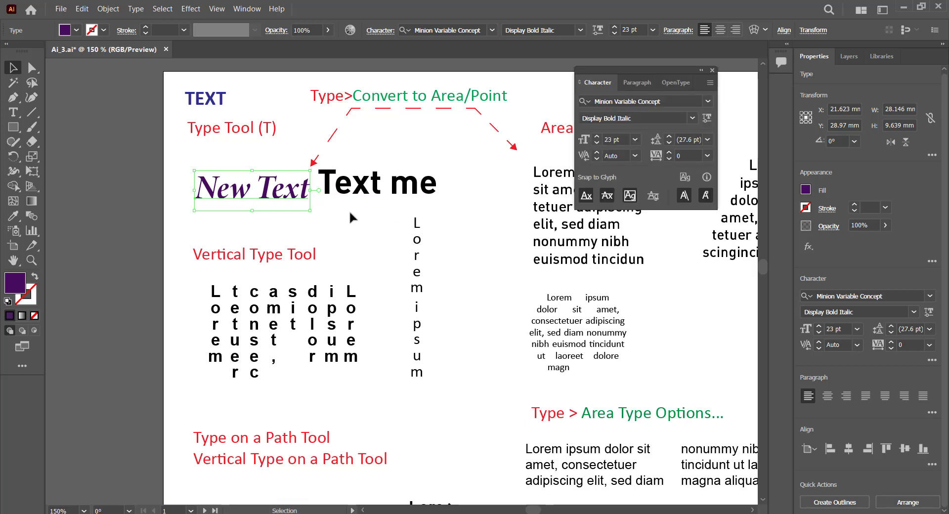
Move the Character panel group clear of the large "Lorem ipsum" area text and collapse it to icons
click(558, 242)
drag(632, 71, 702, 72)
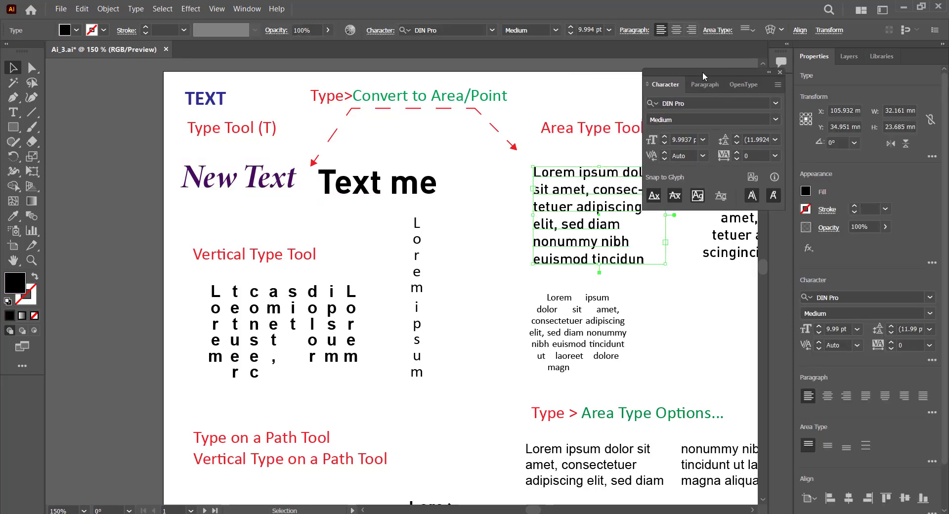
click(773, 73)
Shift the large "Lorem ipsum" area text below the Area Type Tool heading about 4 mm left and deselect it
click(696, 182)
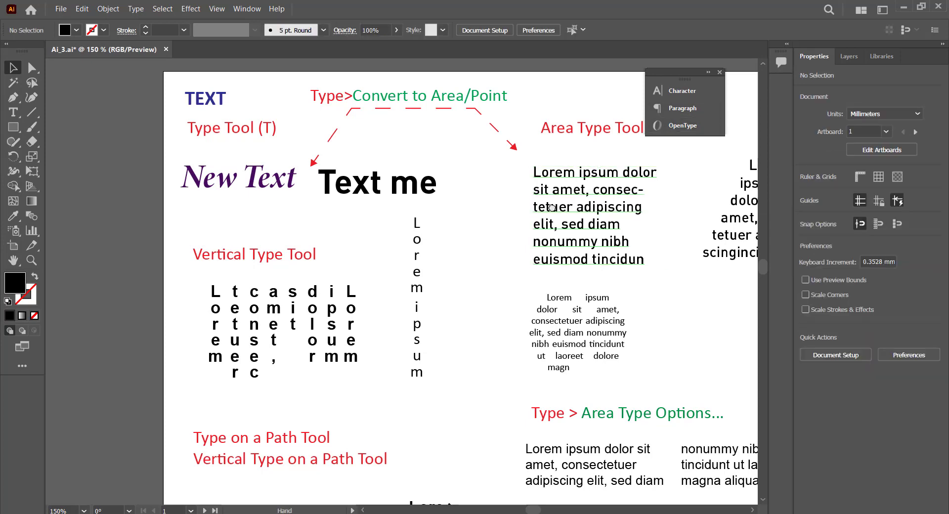
drag(578, 208, 471, 213)
click(486, 214)
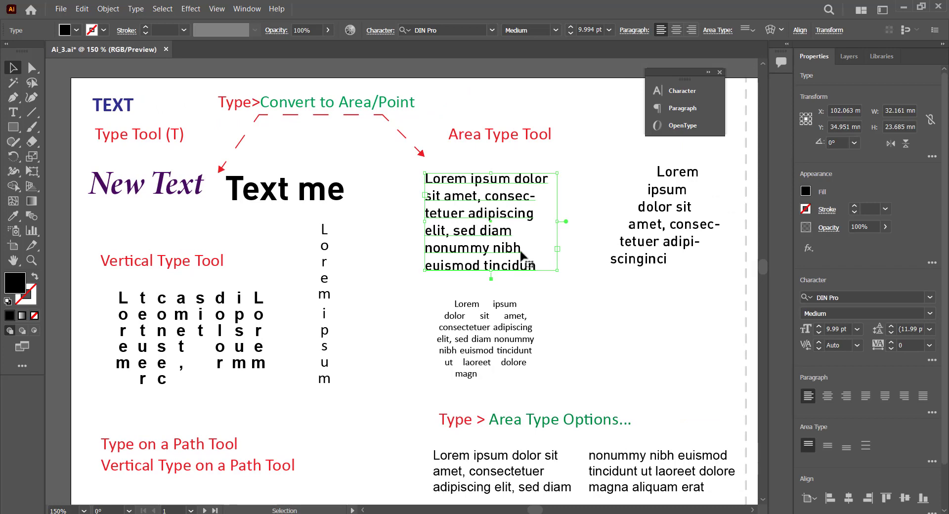
click(352, 241)
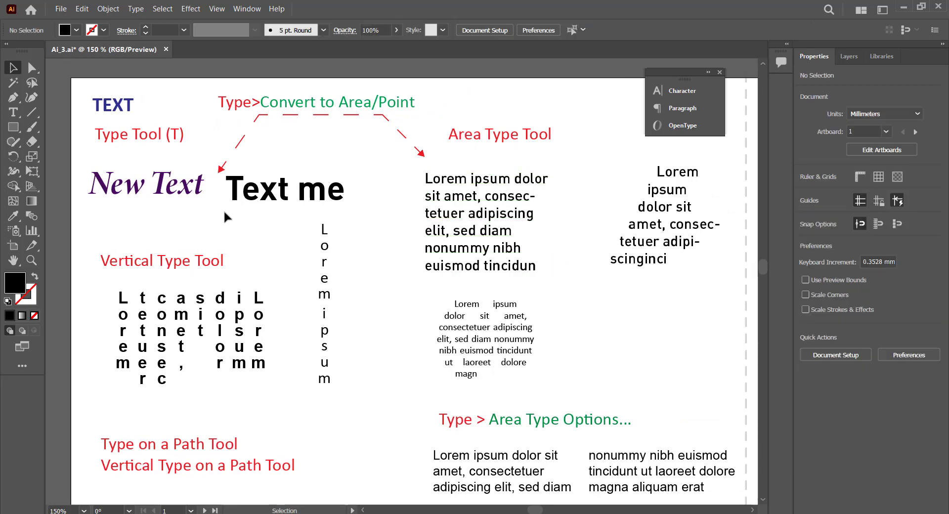
Place "Text me" below the Type Tool heading and move "New Text" beside it, under the dashed line
drag(252, 215, 305, 218)
click(252, 195)
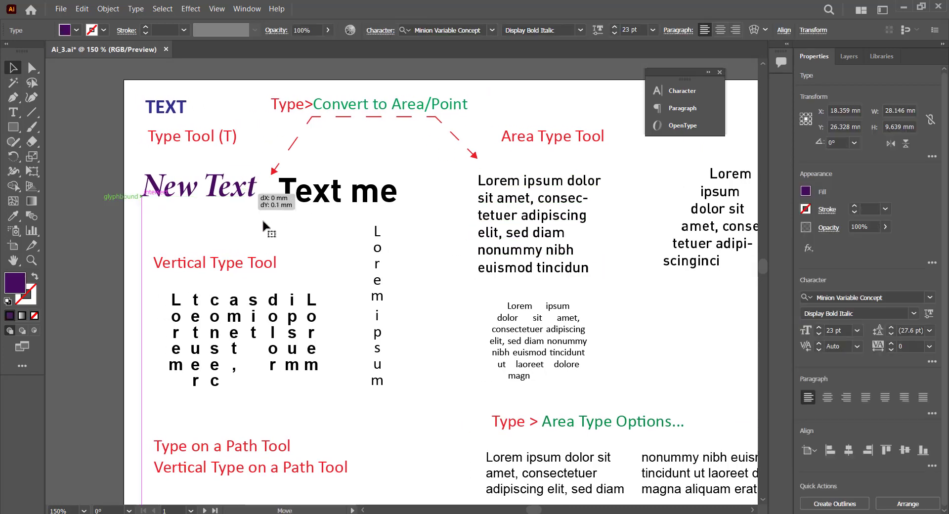
drag(252, 198, 339, 253)
drag(349, 201, 225, 197)
drag(312, 245, 414, 167)
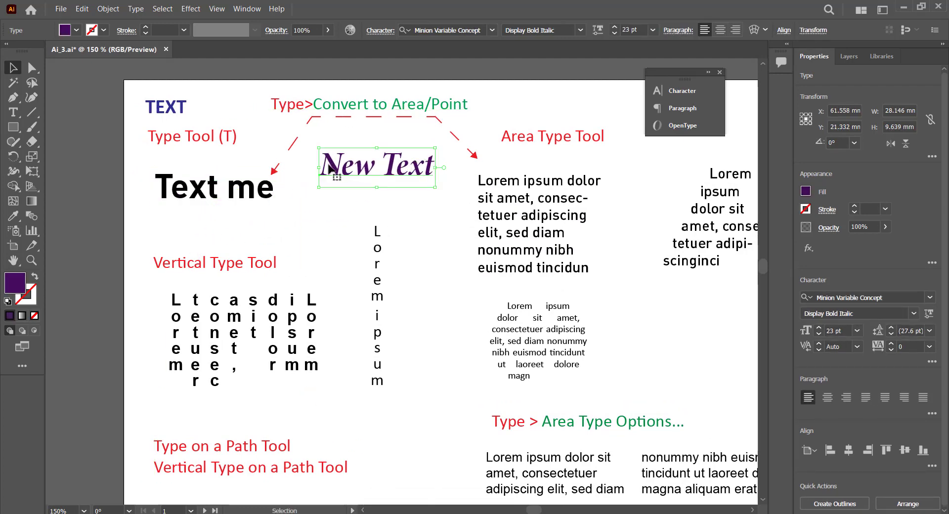
Convert "New Text" to area type and add the text "cjkdfjnlsdc" after it
click(135, 8)
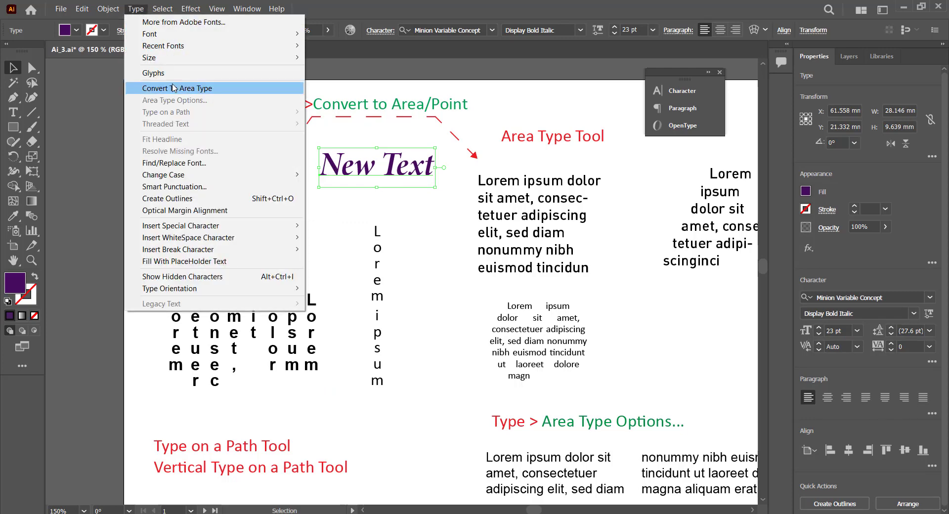
click(173, 88)
key(t)
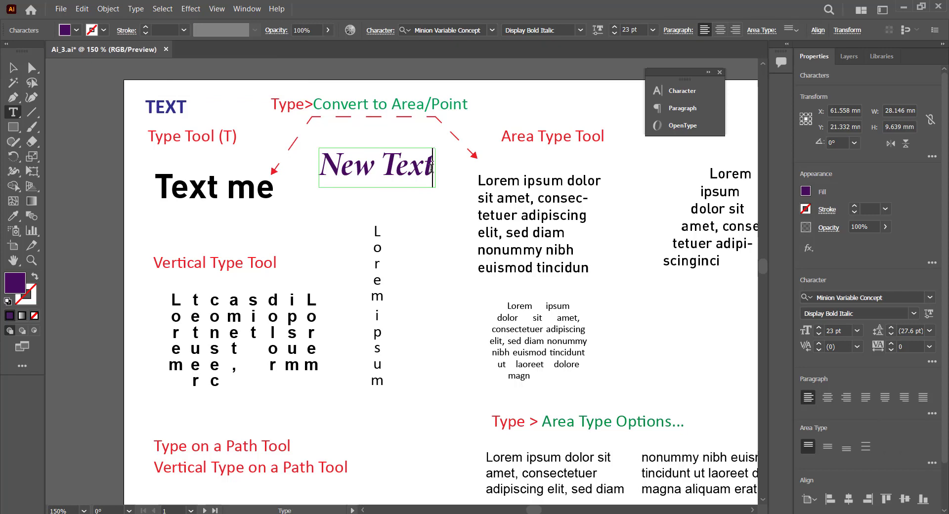
key(ctrl+shift+a)
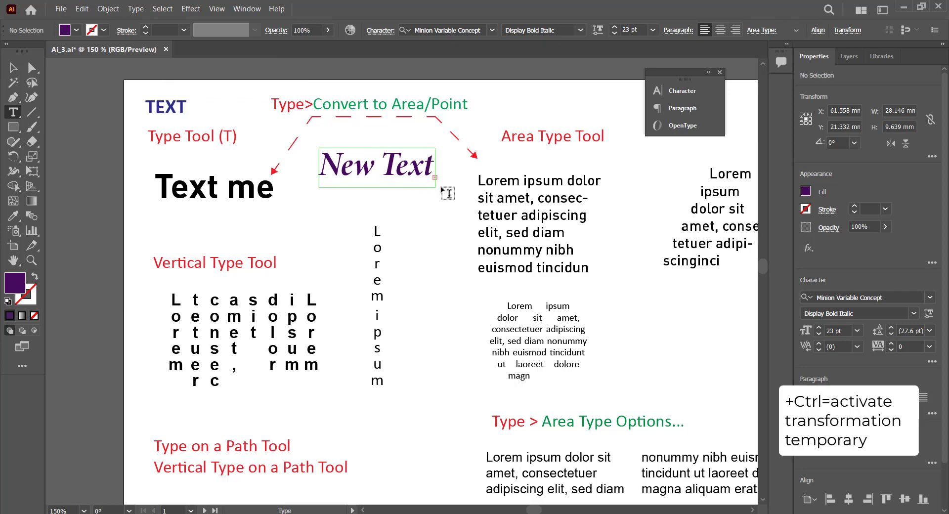
Enlarge the "New Text" frame to about 31 × 26 mm and reduce all of its text to 13 pt
key(ctrl)
drag(437, 188, 449, 255)
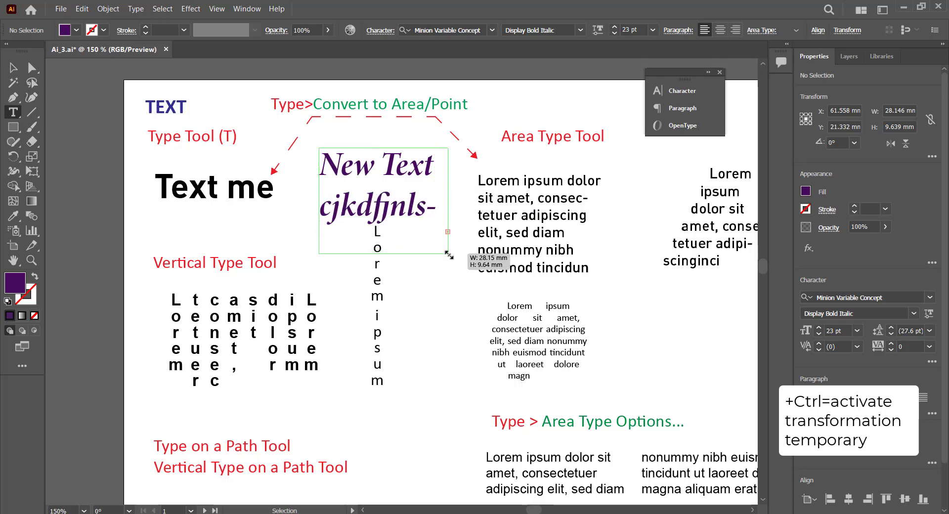
double_click(405, 214)
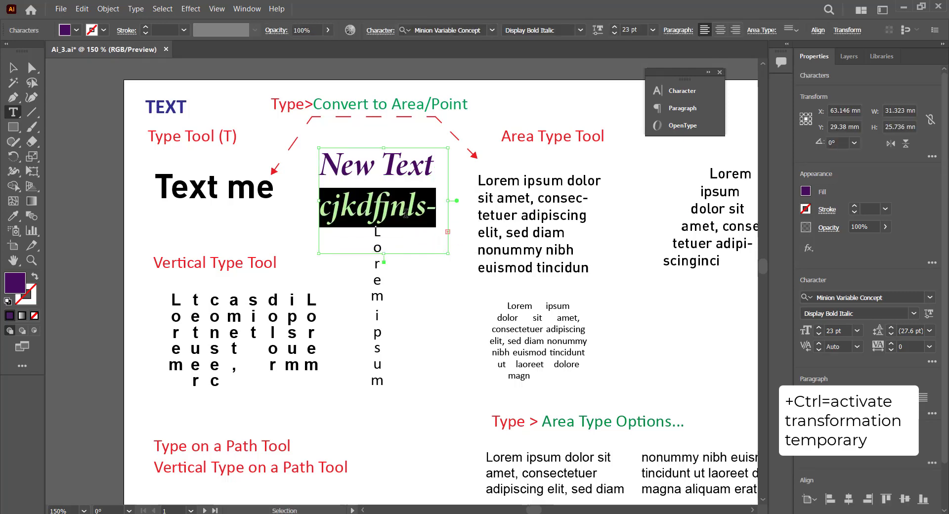
key(ctrl+a)
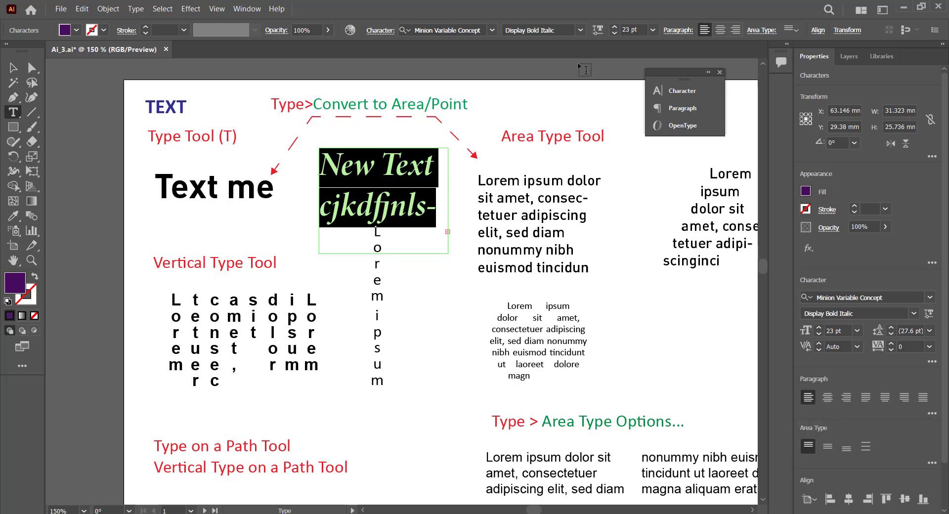
click(615, 33)
click(615, 33)
click(614, 33)
click(615, 33)
click(615, 32)
click(615, 32)
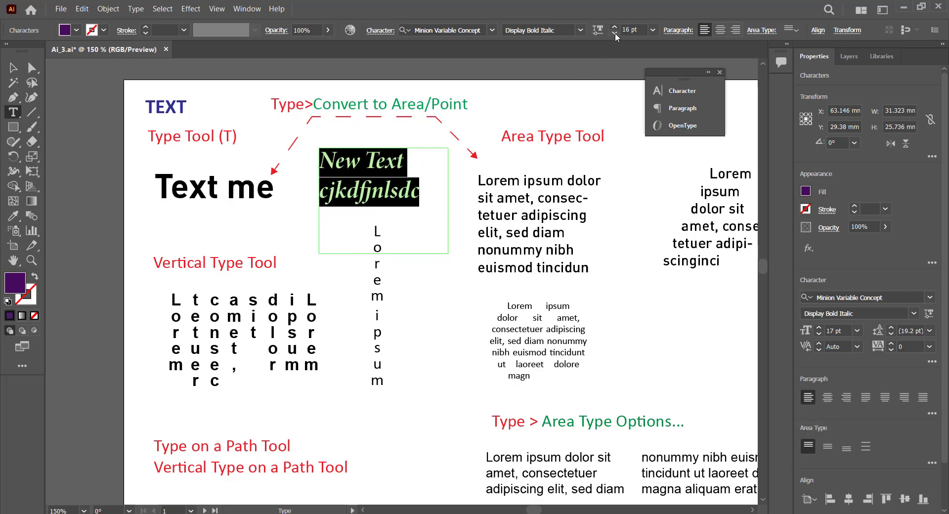
click(615, 33)
click(615, 33)
click(615, 33)
click(404, 179)
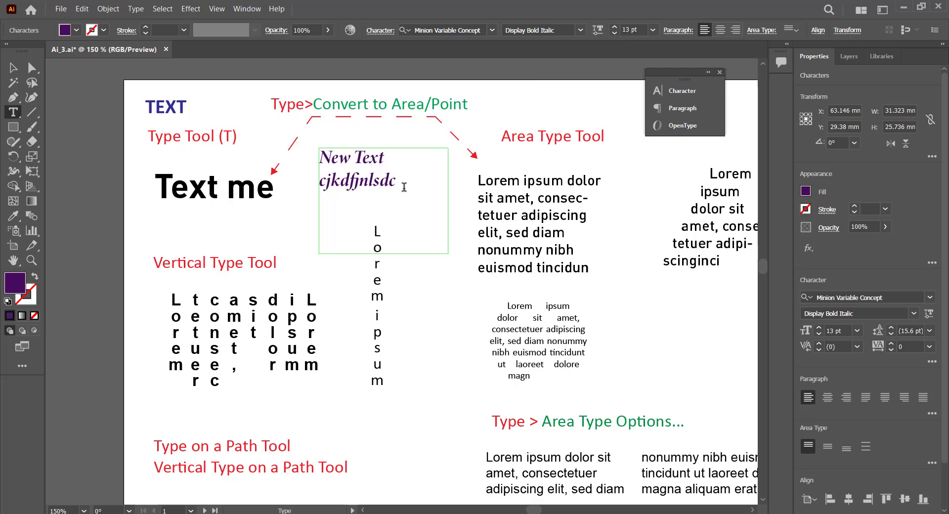
Fill the rest of the "New Text" frame with placeholder text and resize the frame to about 32 × 22 mm
click(135, 9)
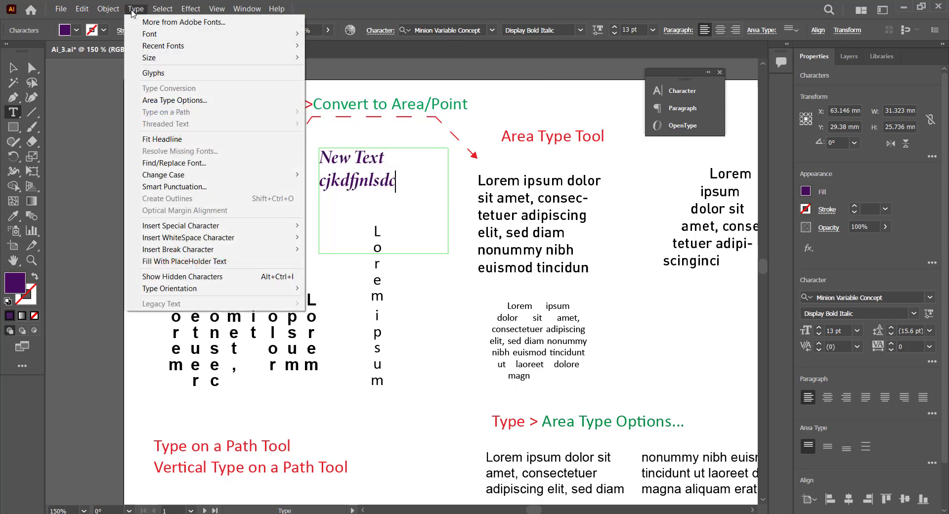
click(201, 264)
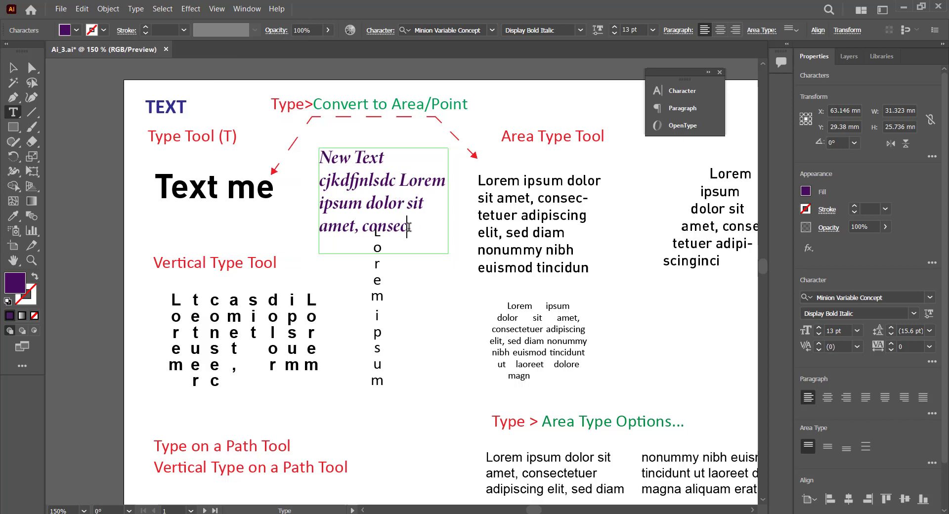
key(Escape)
drag(449, 254, 453, 240)
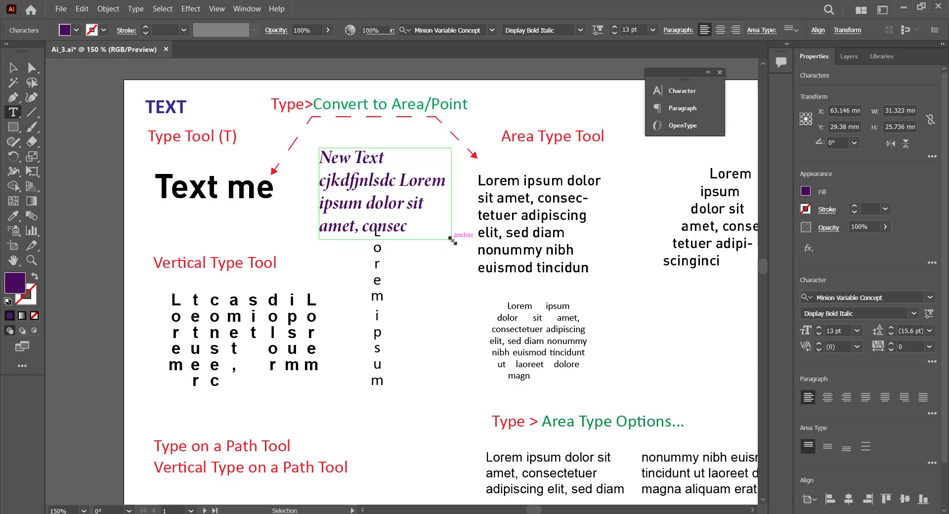
ctrl+click(453, 239)
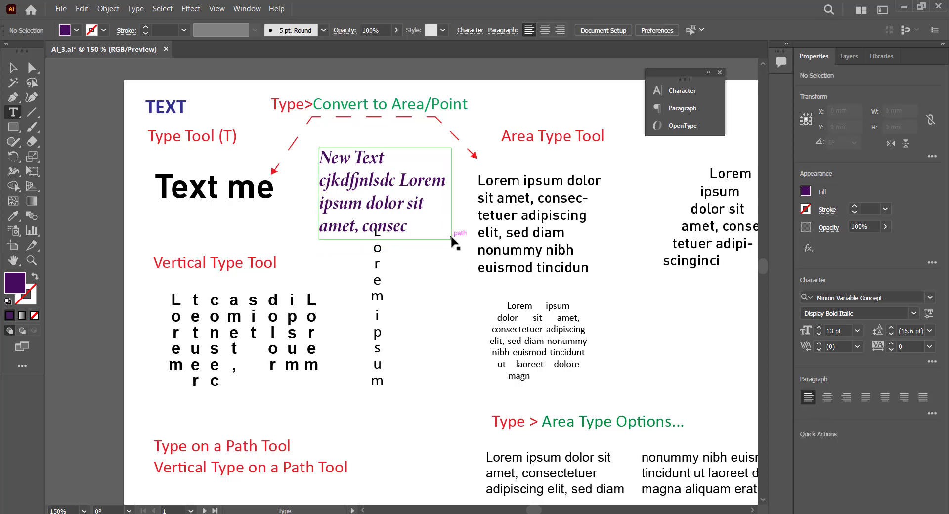
Replace all of the text in the "New Text" frame with "Paragraph text"
click(344, 158)
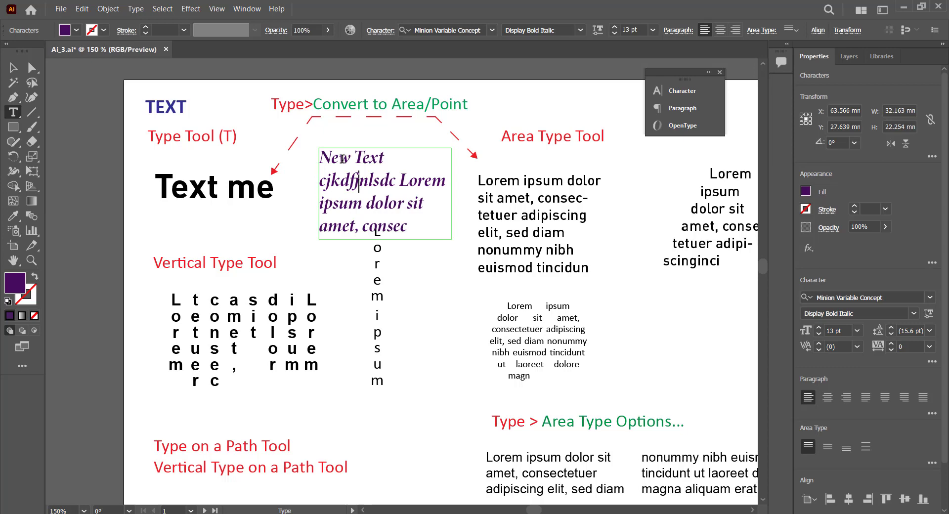
key(ctrl+shift+Right)
key(ctrl+shift+Right)
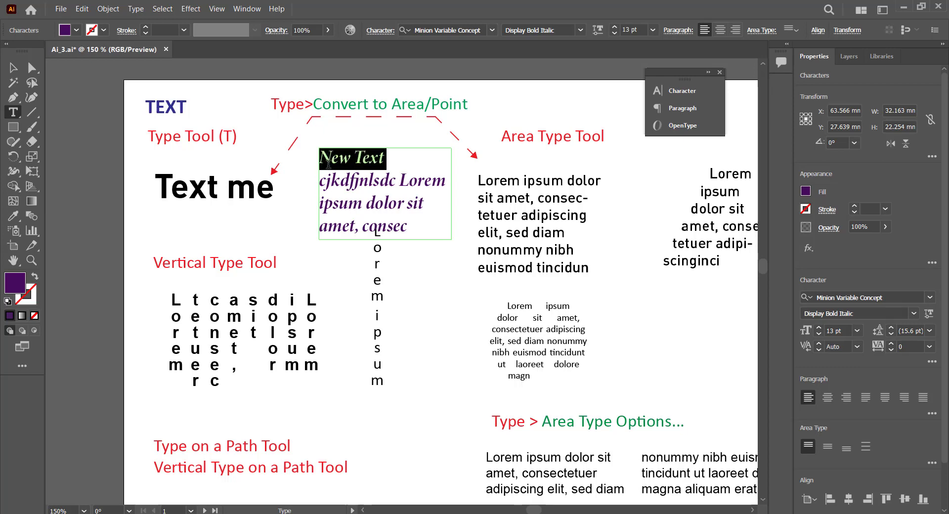
key(ctrl+a)
key(Right)
key(ctrl+a)
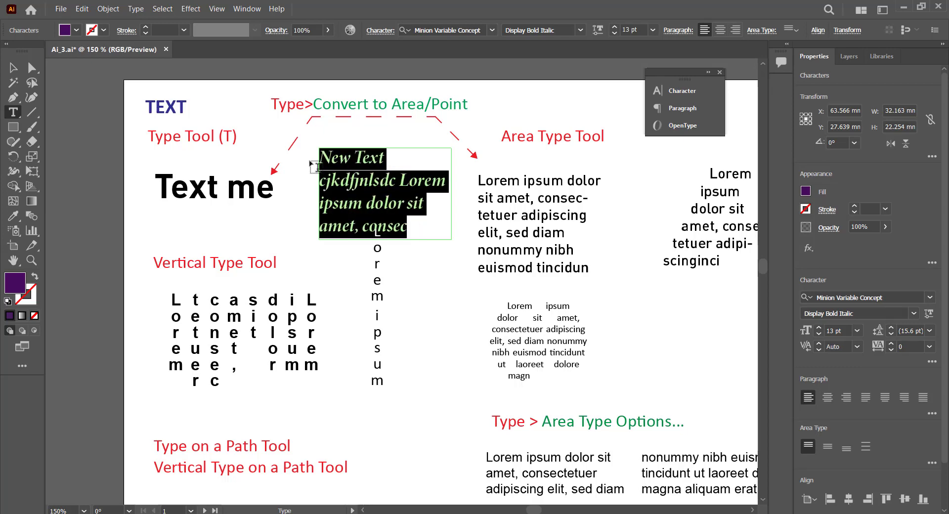
text(Paragrap)
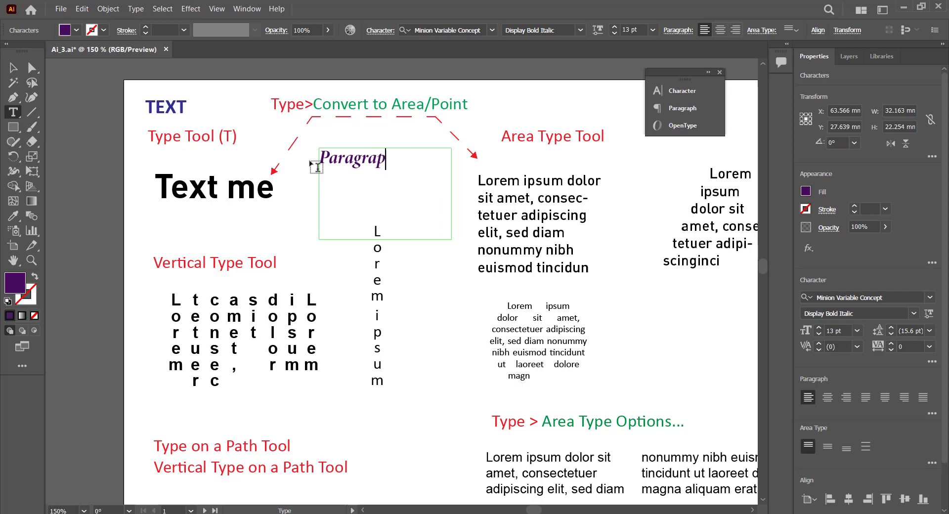
text(h text)
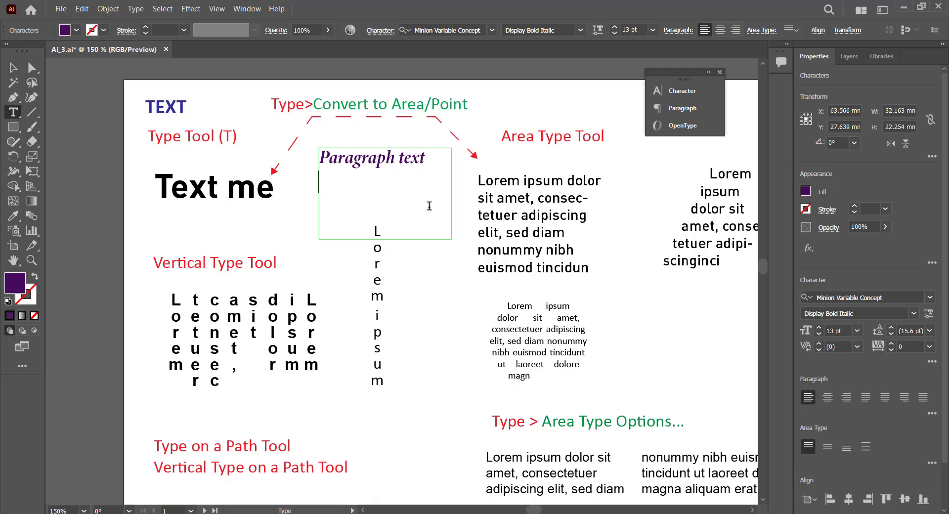
Add placeholder text one blank line below "Paragraph text" and resize the frame to about 32 × 23 mm
click(136, 9)
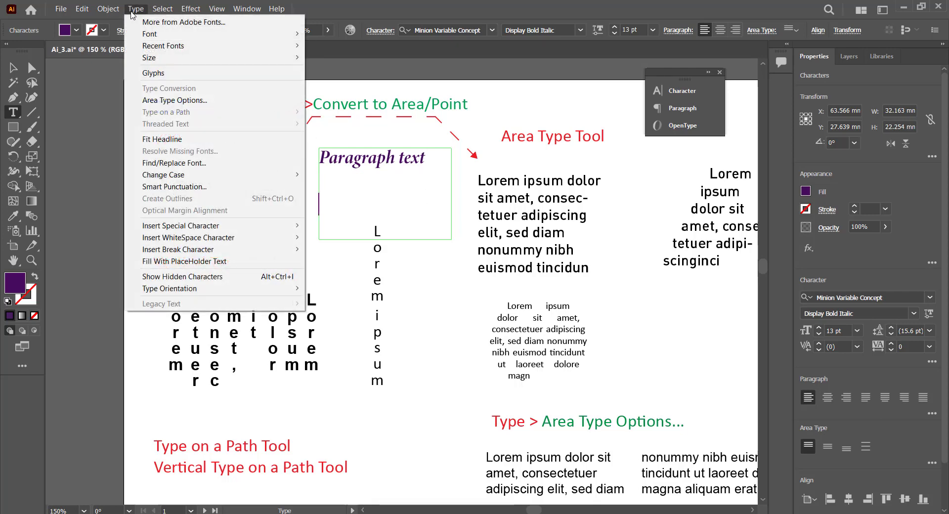
click(185, 261)
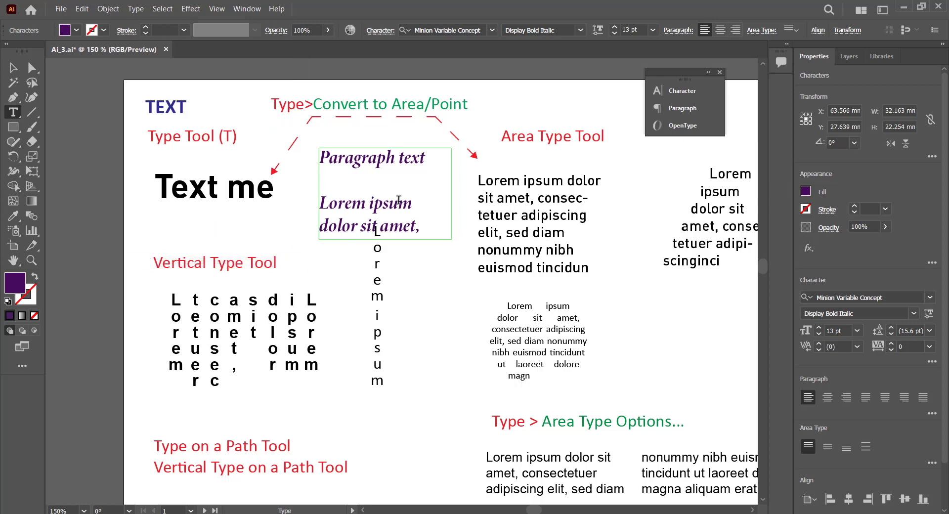
key(Escape)
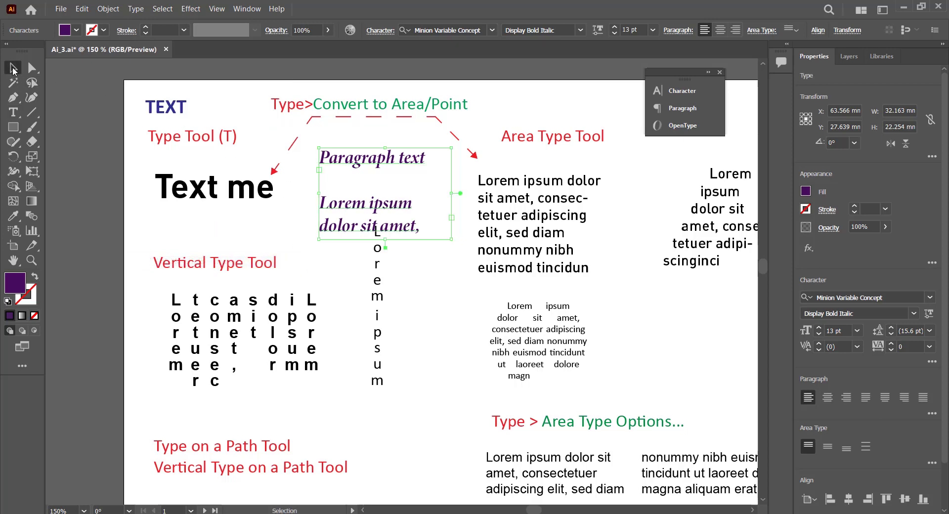
drag(383, 240, 396, 324)
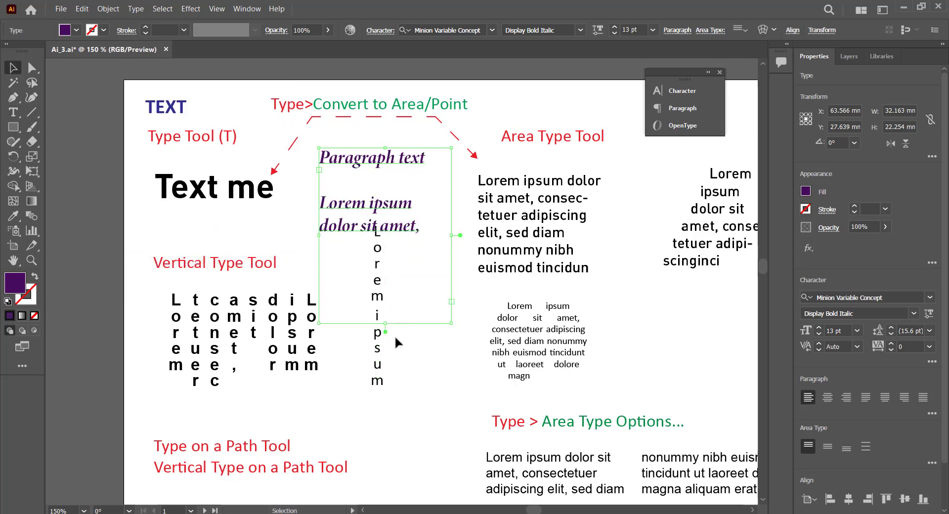
click(554, 233)
click(416, 212)
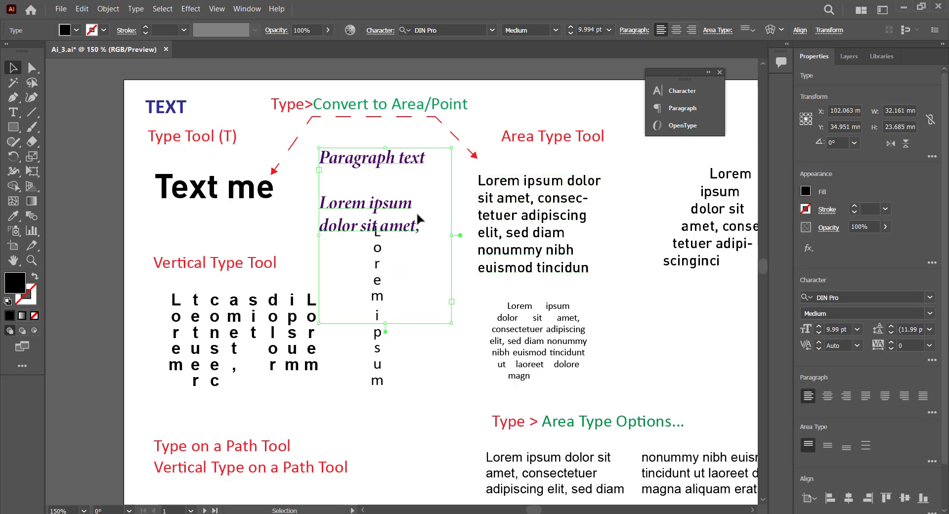
drag(453, 324, 451, 242)
Remove the blank line below "Paragraph text" and fill the rest of the frame with more placeholder text
key(t)
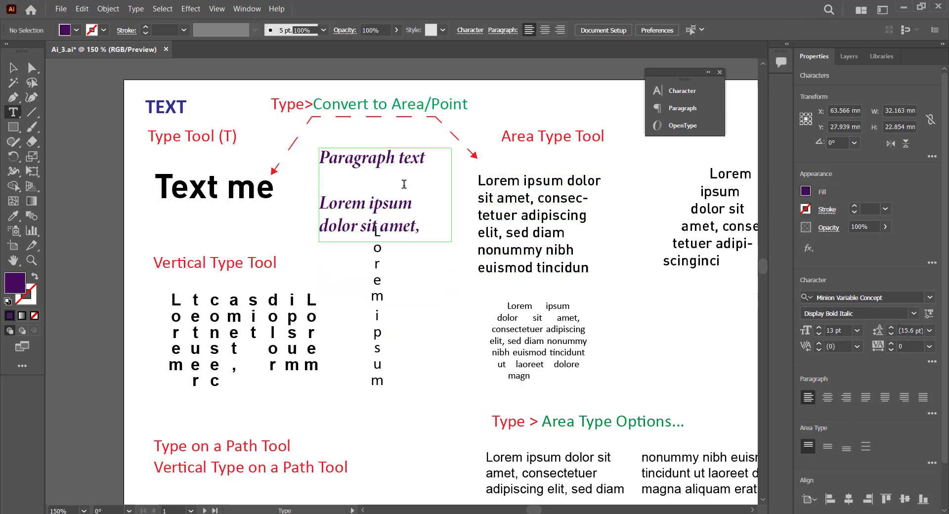
click(404, 184)
key(BackSpace)
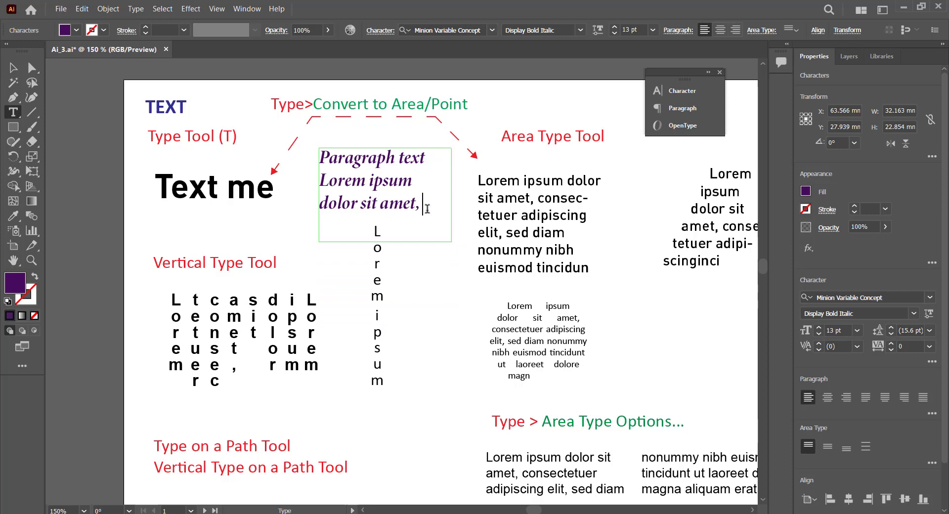
click(136, 8)
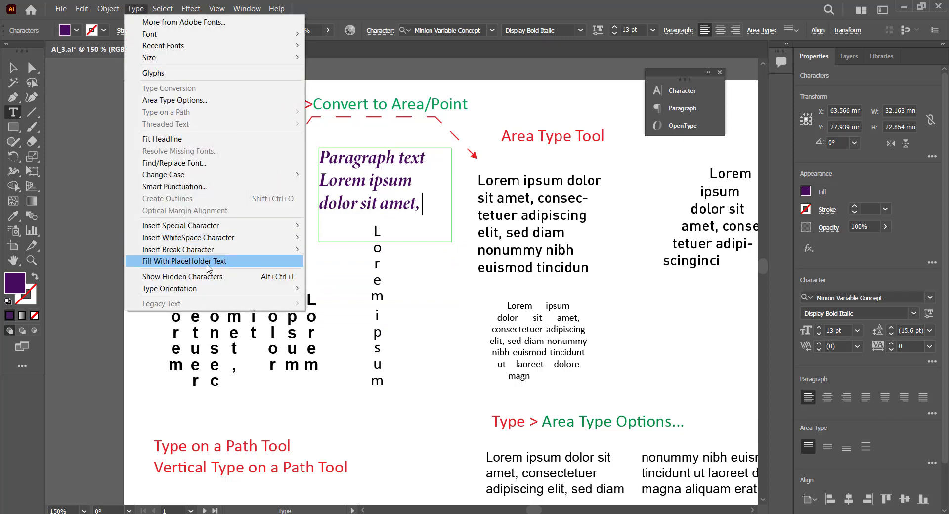
click(237, 258)
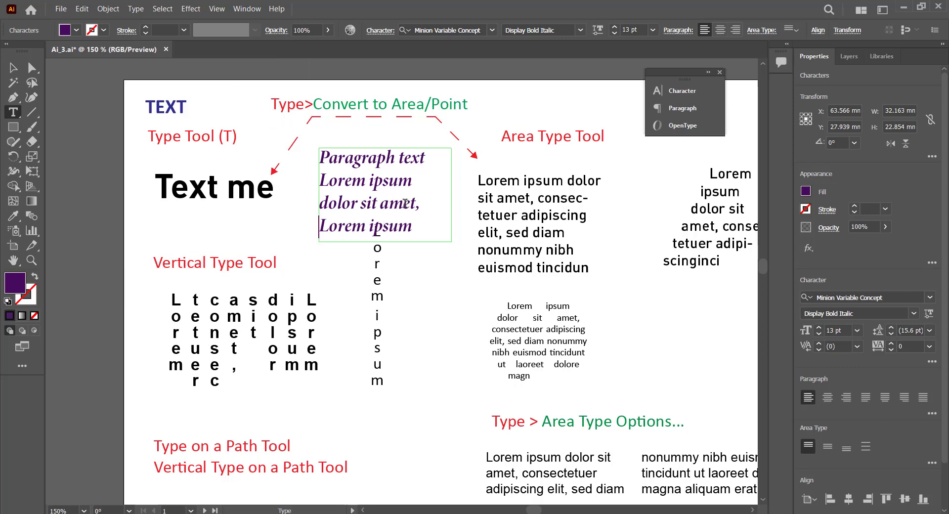
Reduce all of the text in the "Paragraph text" frame to 10 pt
key(ctrl+a)
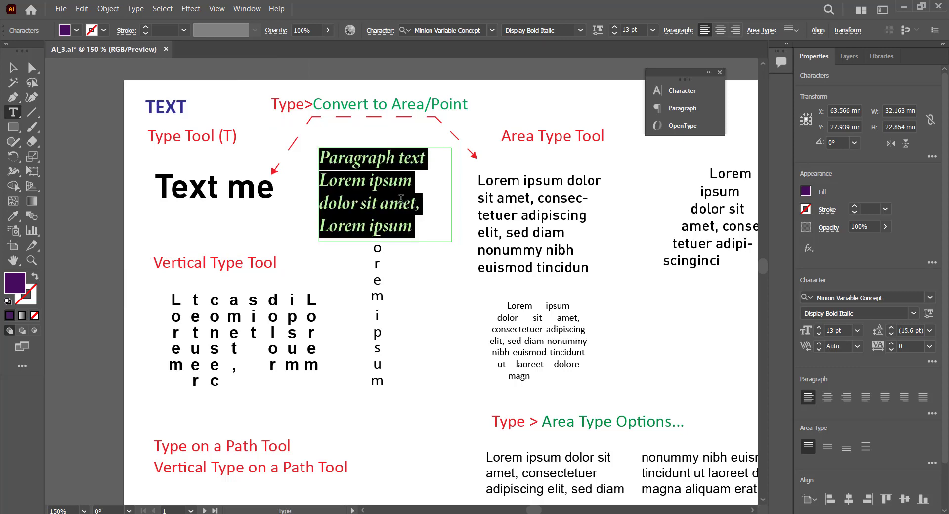
click(615, 33)
click(615, 33)
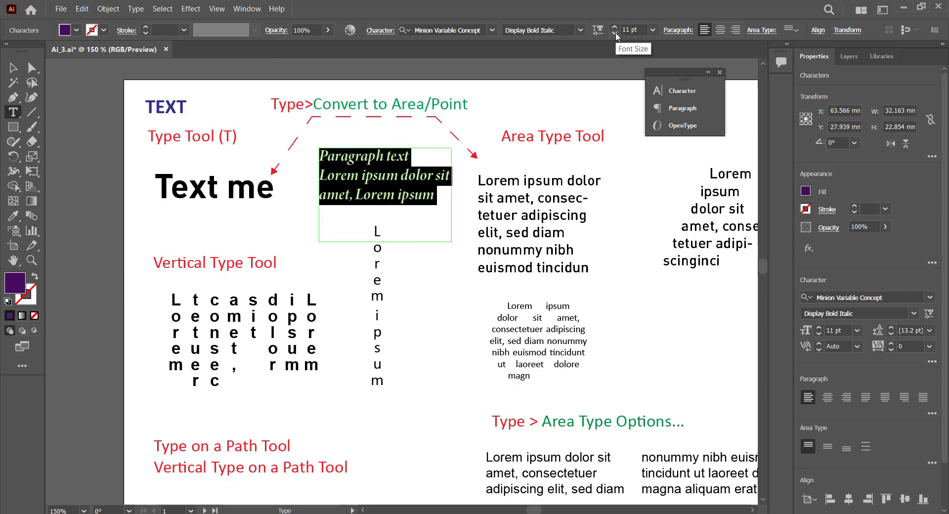
click(616, 33)
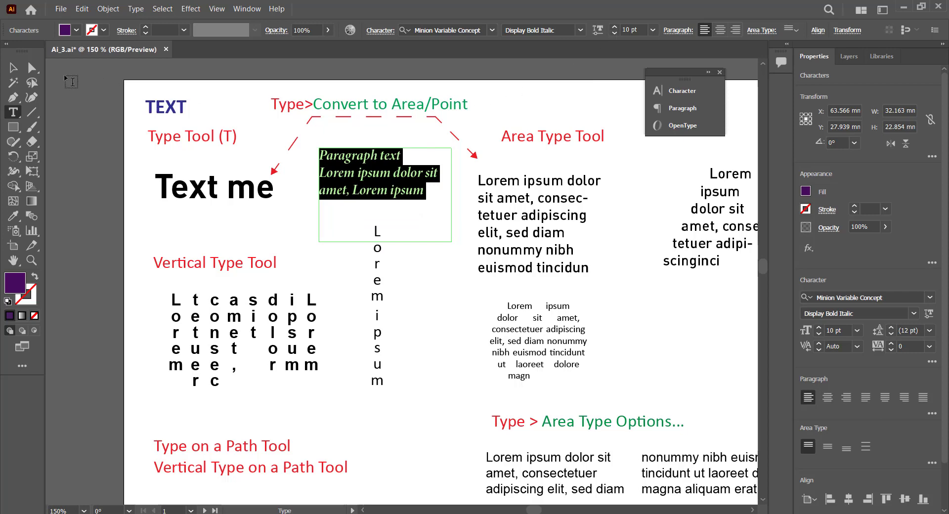
click(432, 206)
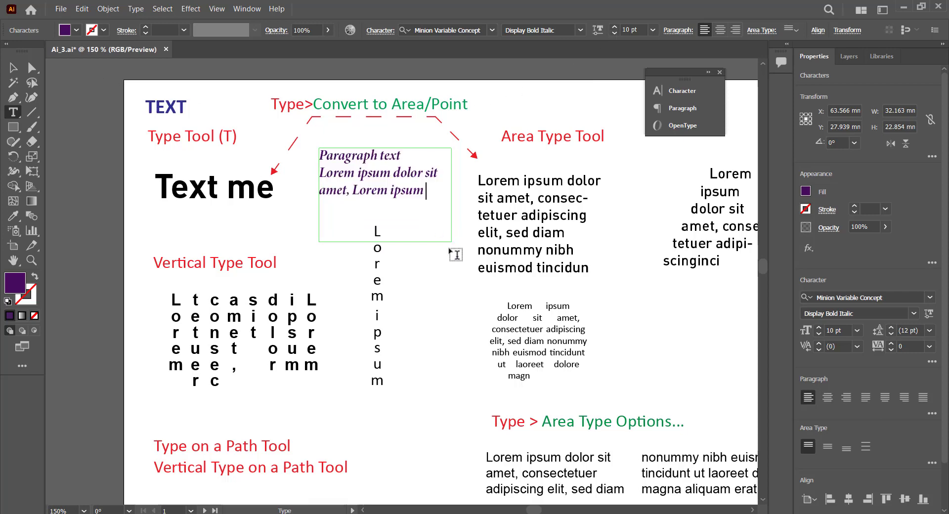
Shrink the "Paragraph text" frame to about 31 × 14 mm and place it just under the dashed line
key(Escape)
drag(452, 242, 447, 206)
ctrl+click(448, 208)
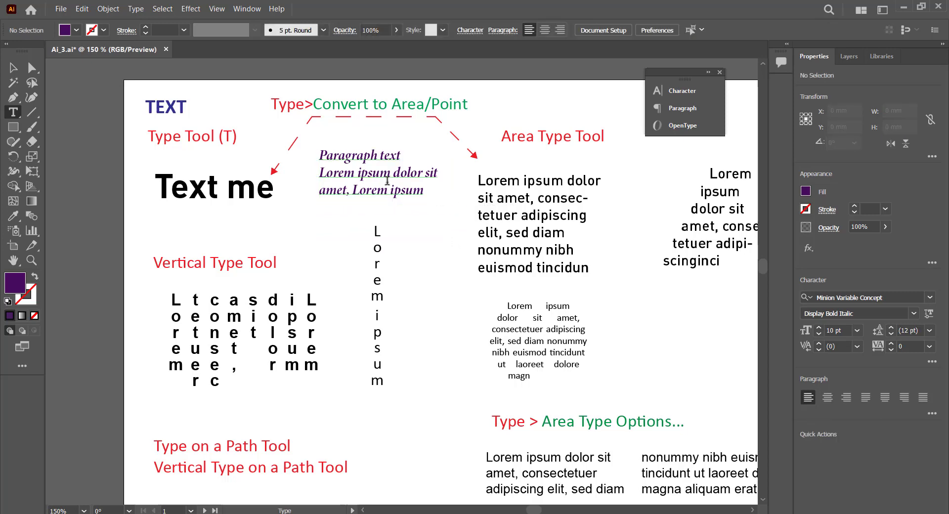
key(v)
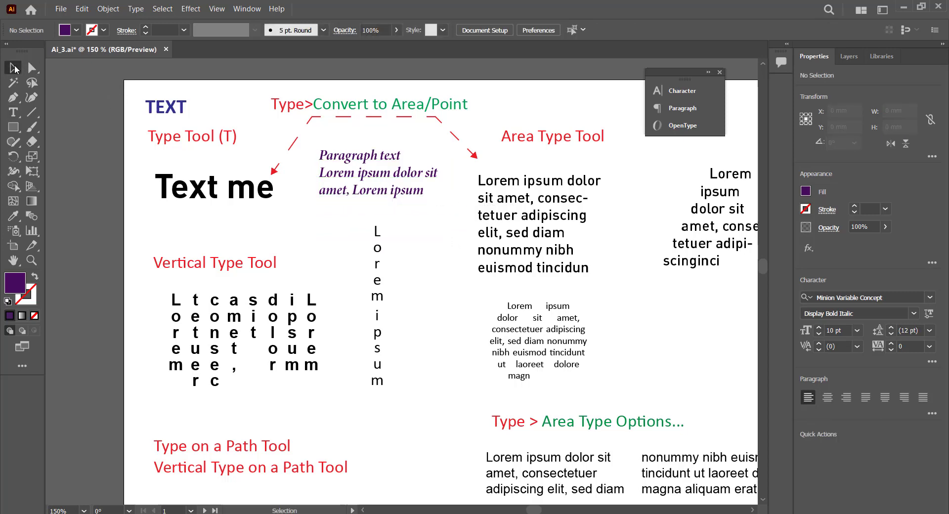
drag(391, 194, 348, 168)
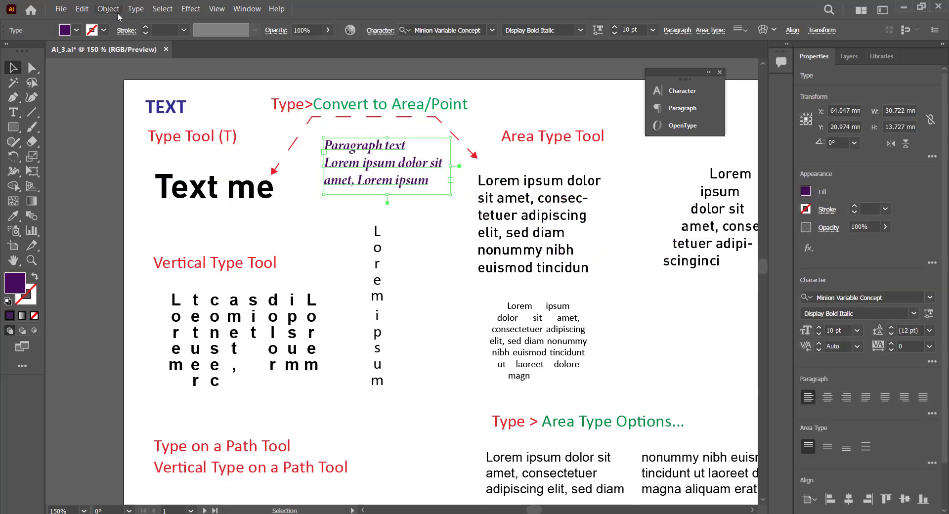
Convert the "Paragraph text" area type to point type and move it slightly closer to "Text me"
click(135, 8)
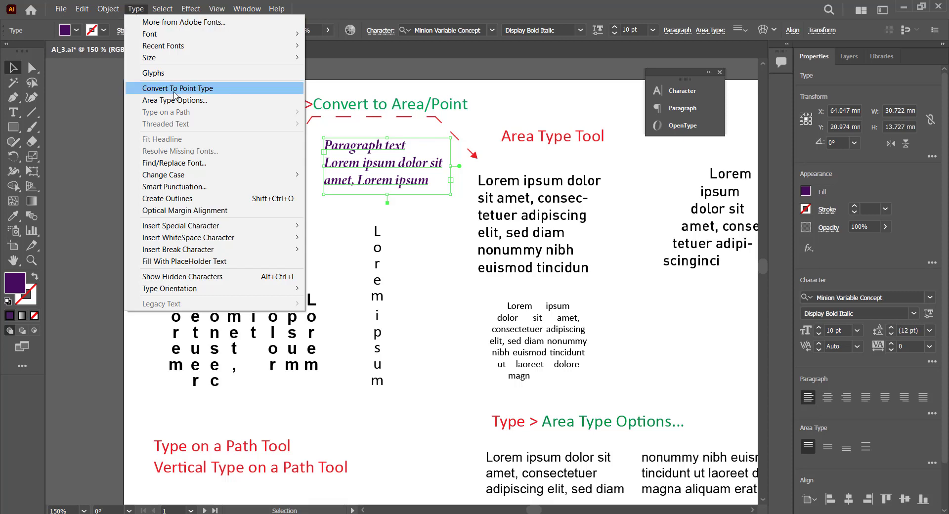
click(230, 89)
click(411, 209)
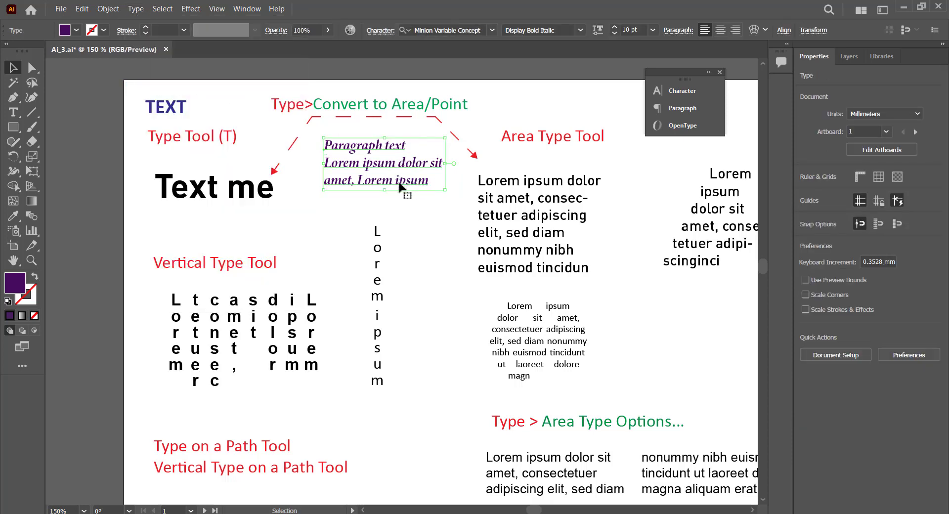
drag(444, 190, 426, 197)
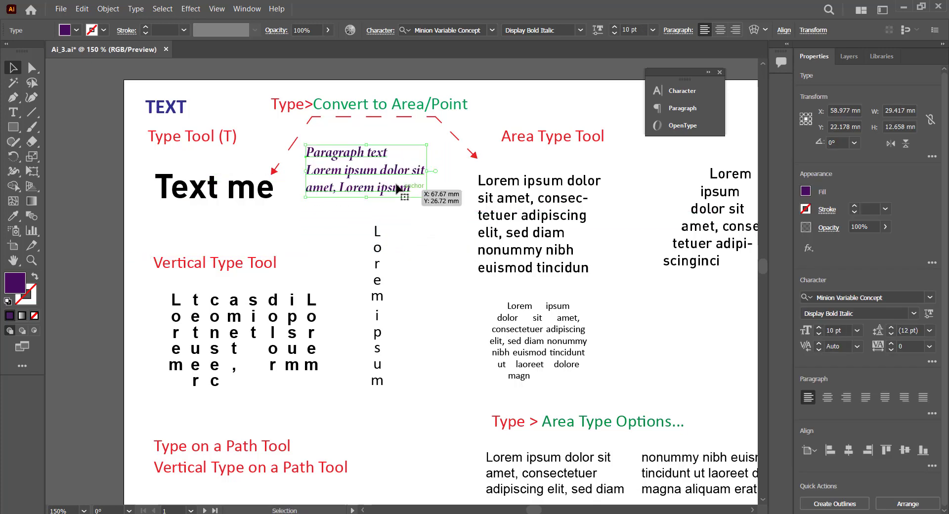
Add the lines "fjdgokvvasv", "dmkvoasdv" and "vjfdskl" at the end of the "Paragraph text" point type
key(t)
click(358, 164)
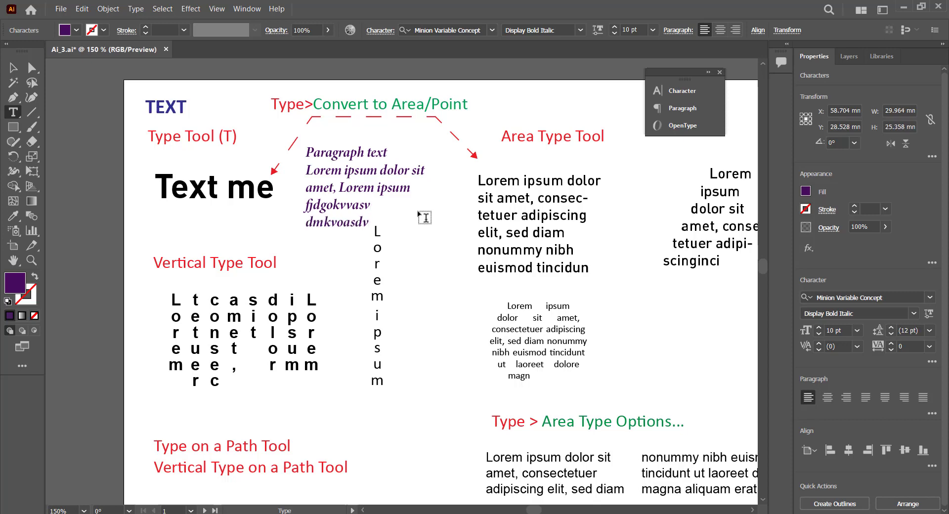
text(skl)
Scale the "Paragraph text" point type down to about 7.53 pt and centre it roughly under the dashed line
click(13, 68)
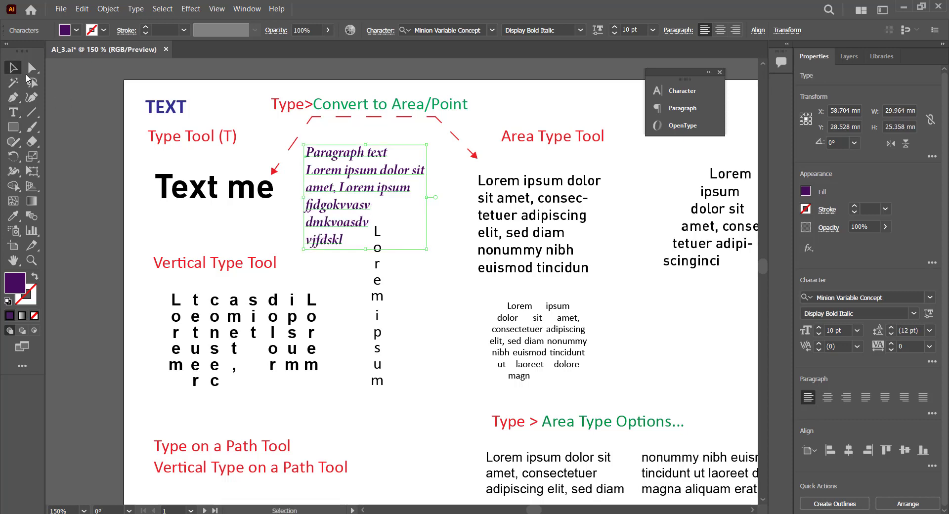
drag(429, 253, 413, 233)
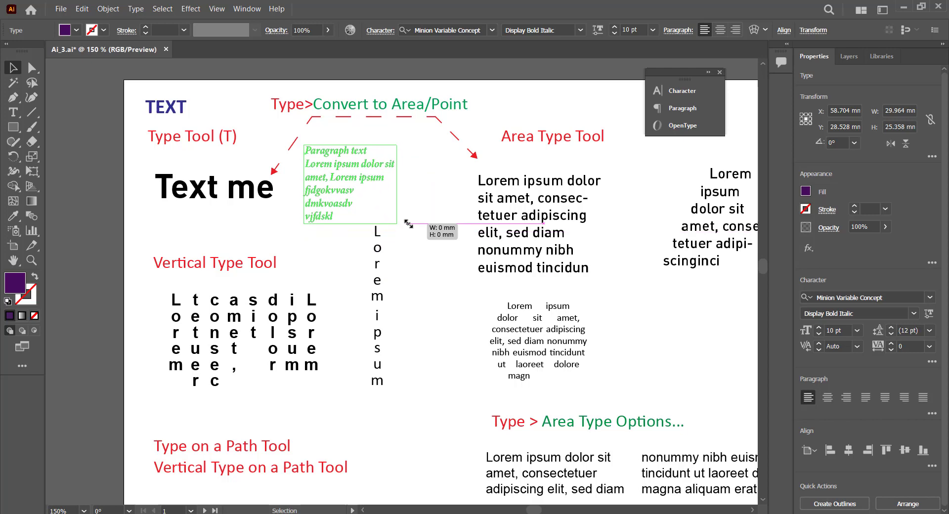
click(427, 259)
drag(377, 179, 387, 182)
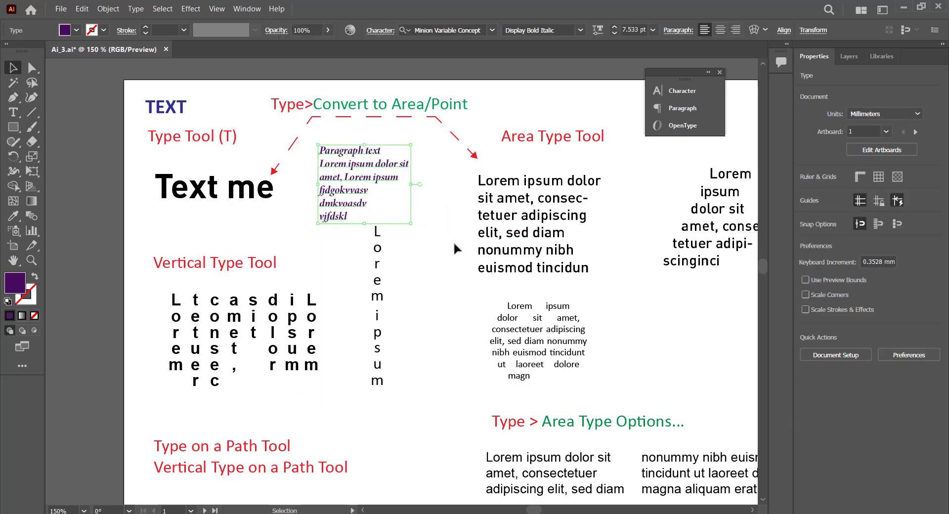
click(405, 215)
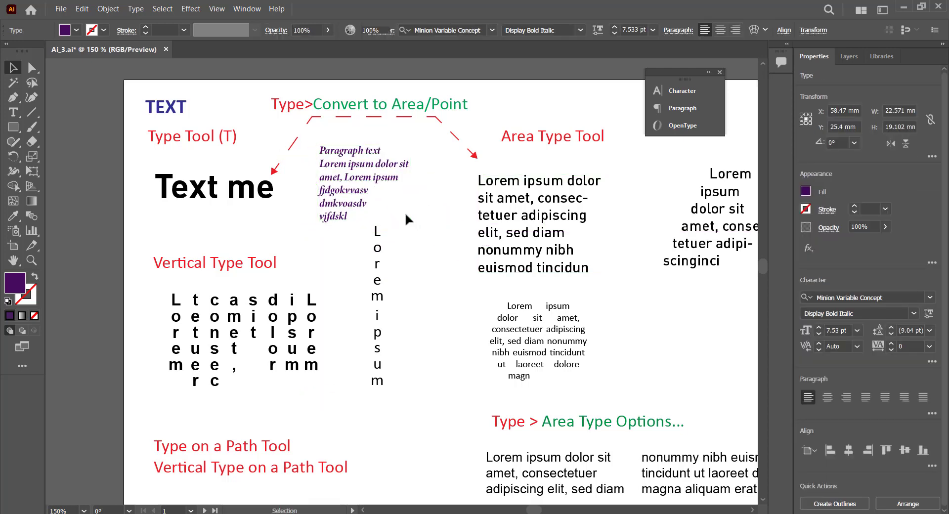
Delete the lines of the "Paragraph text" point type and replace its wording with "Point Text"
double_click(344, 220)
drag(345, 220, 314, 165)
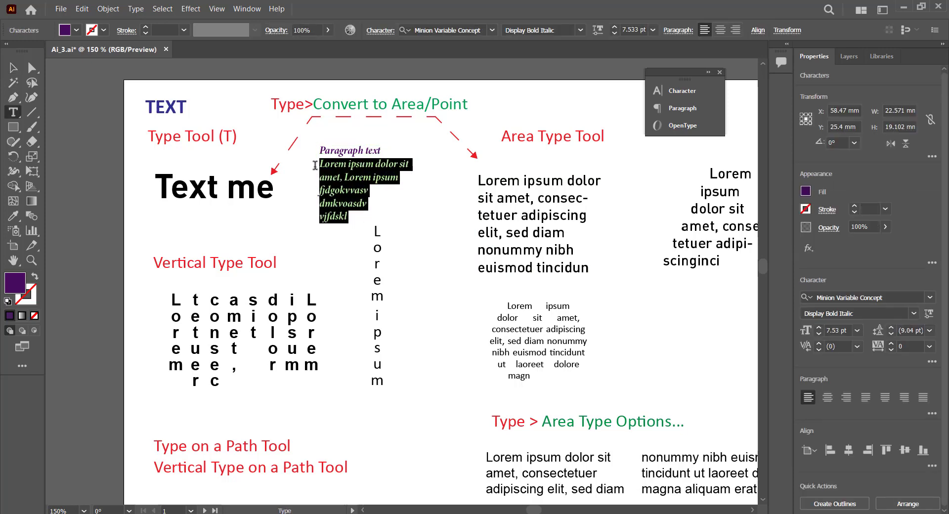
key(BackSpace)
key(BackSpace)
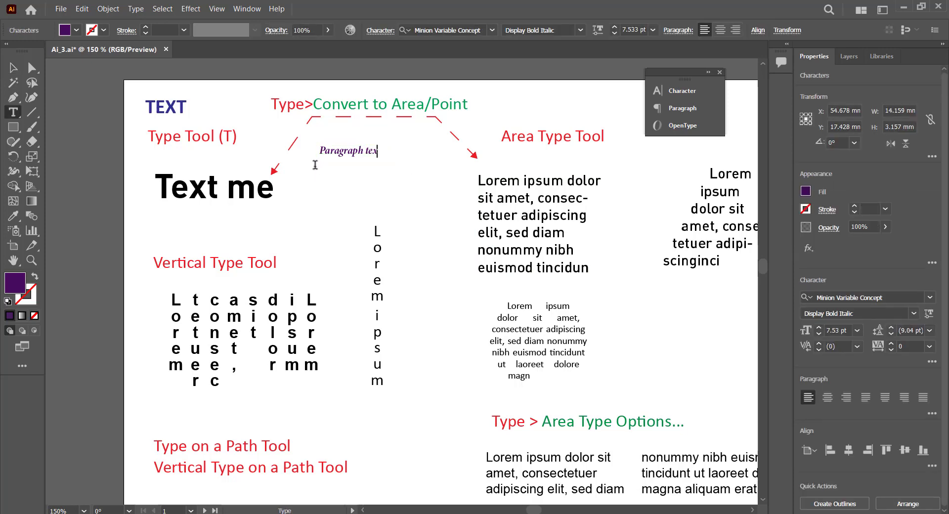
key(BackSpace)
key(BackSpace)
key(BackSpace)
key(BackSpace)
key(BackSpace)
key(BackSpace)
key(BackSpace)
key(BackSpace)
key(BackSpace)
key(BackSpace)
key(BackSpace)
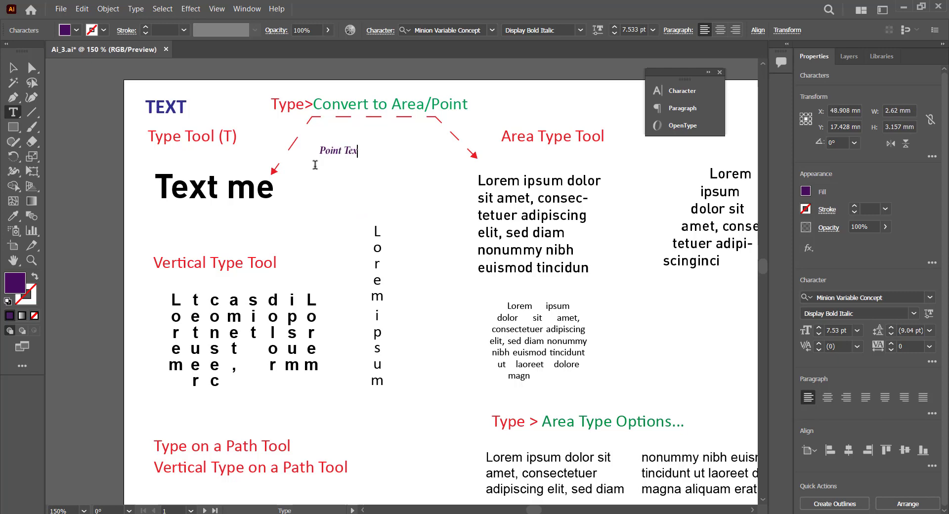
text(oint Text)
Scale "Point Text" up to about 16 pt and move it directly below "Text me"
click(13, 68)
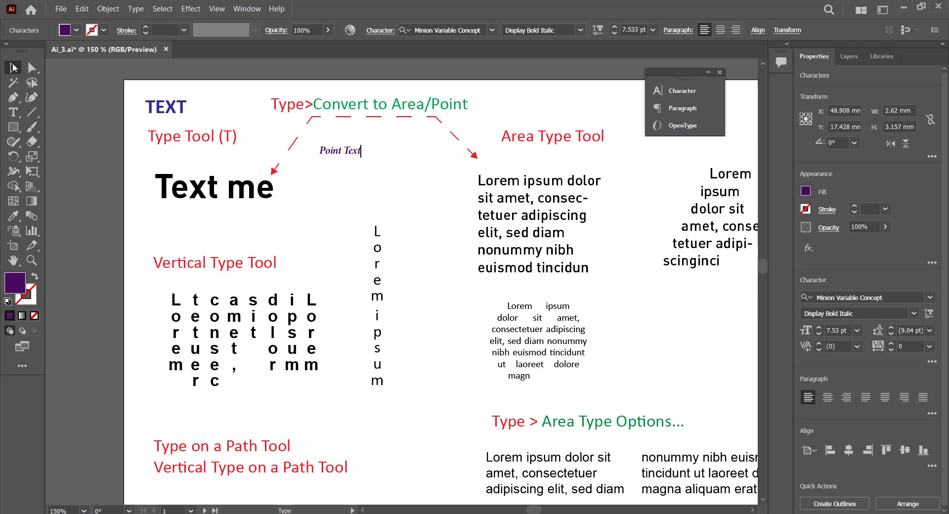
drag(363, 160, 428, 201)
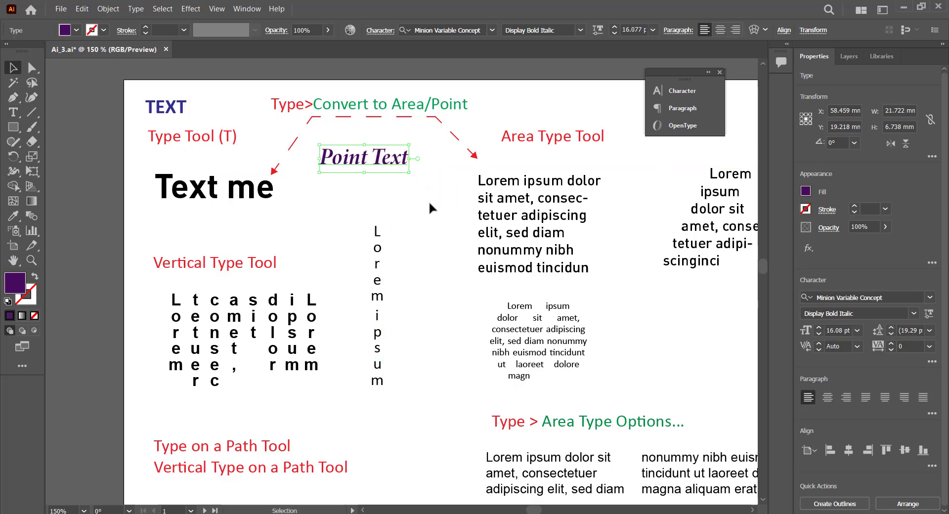
click(429, 200)
drag(388, 170, 238, 221)
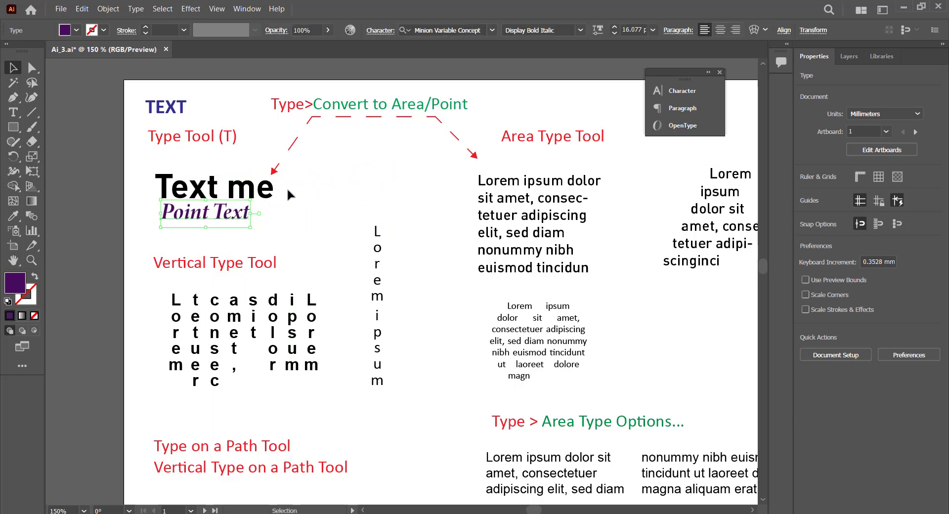
Add point type with placeholder text below the "Point Text" heading and set its font size to 48 pt
click(304, 188)
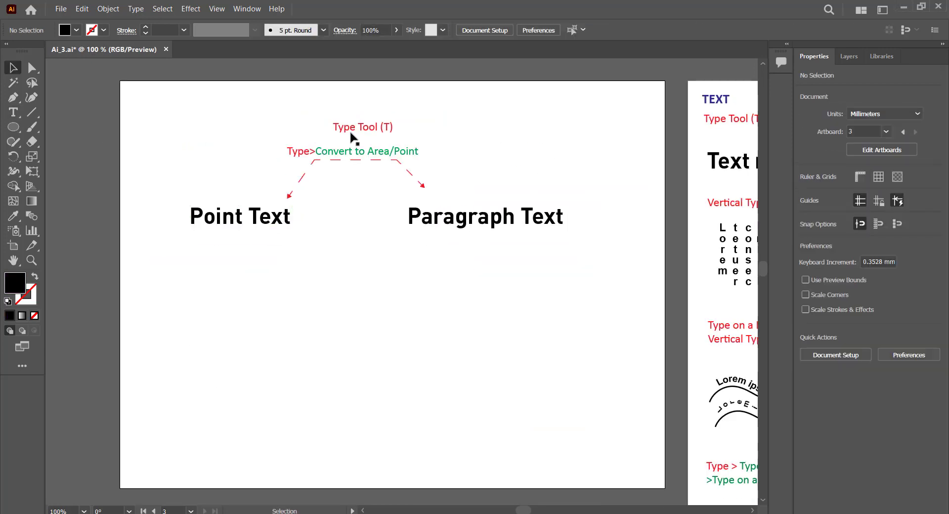
click(351, 132)
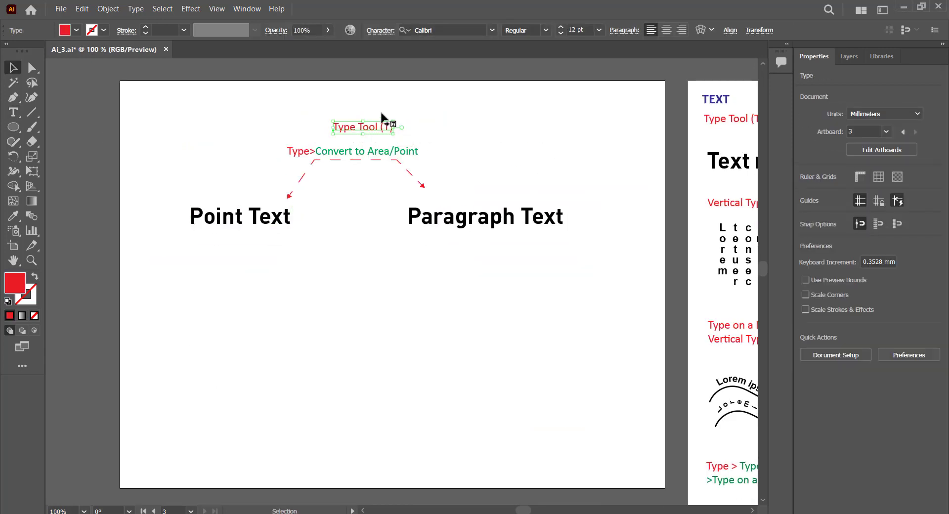
click(108, 148)
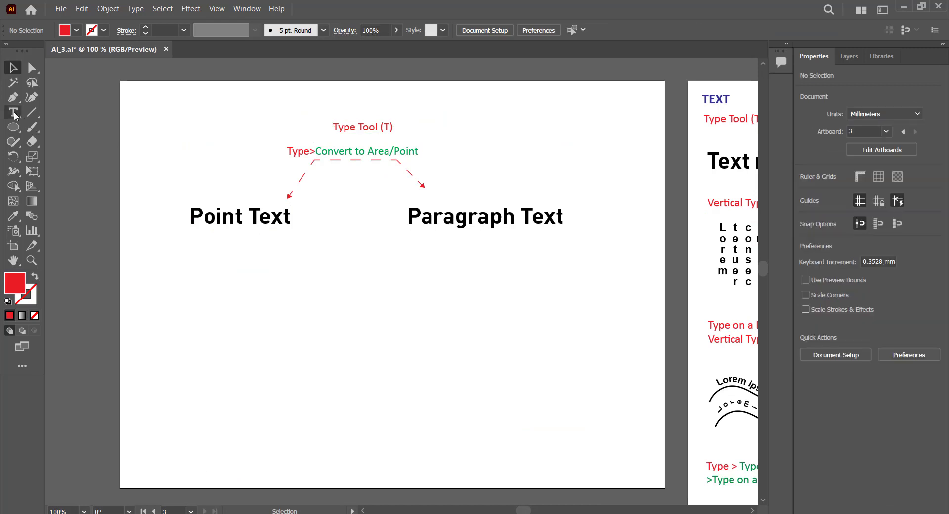
drag(13, 112, 65, 111)
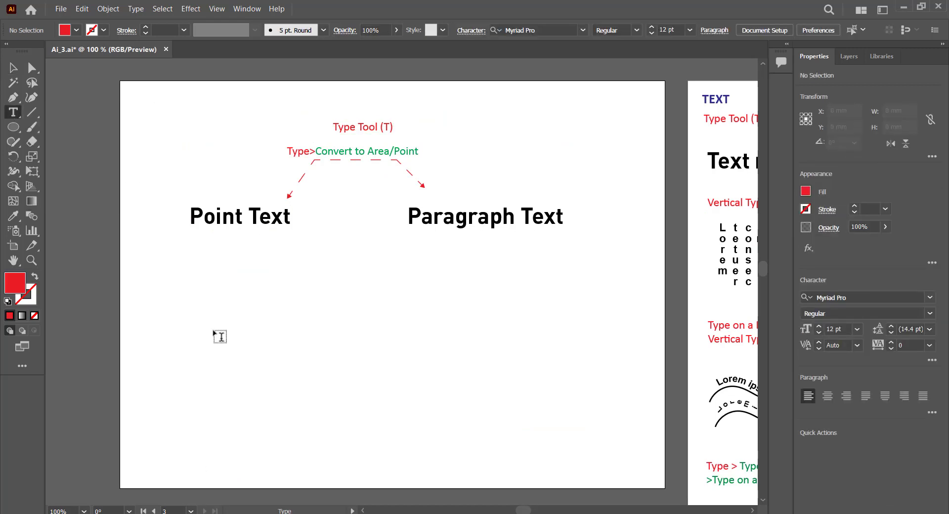
click(173, 273)
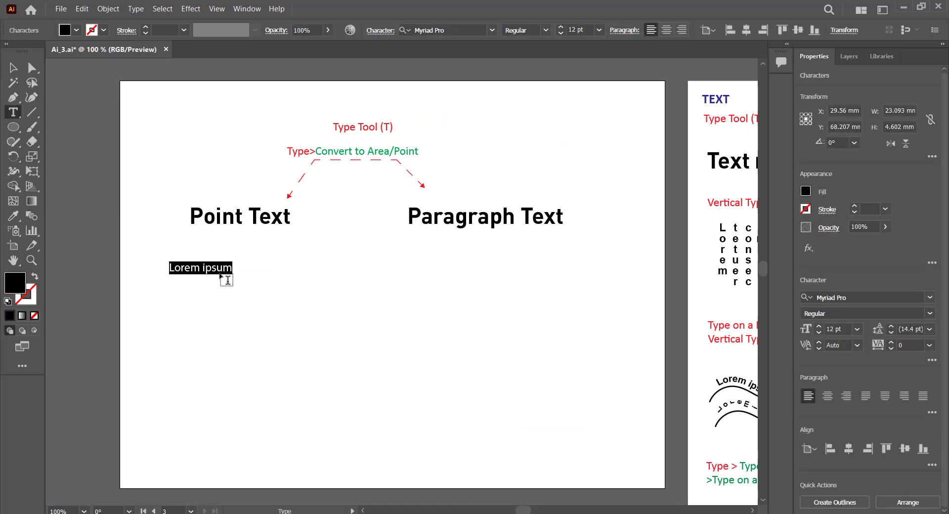
click(599, 30)
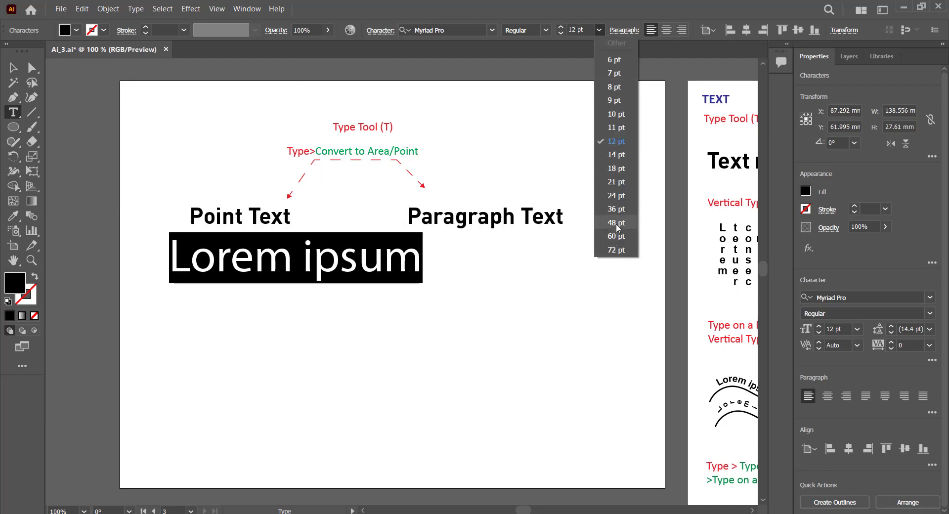
click(616, 223)
Extend the point type line with "nvdkbmd;sdfbmsdlsldfnvllsdfv" and move it left so that its start lies off the artboard
click(420, 266)
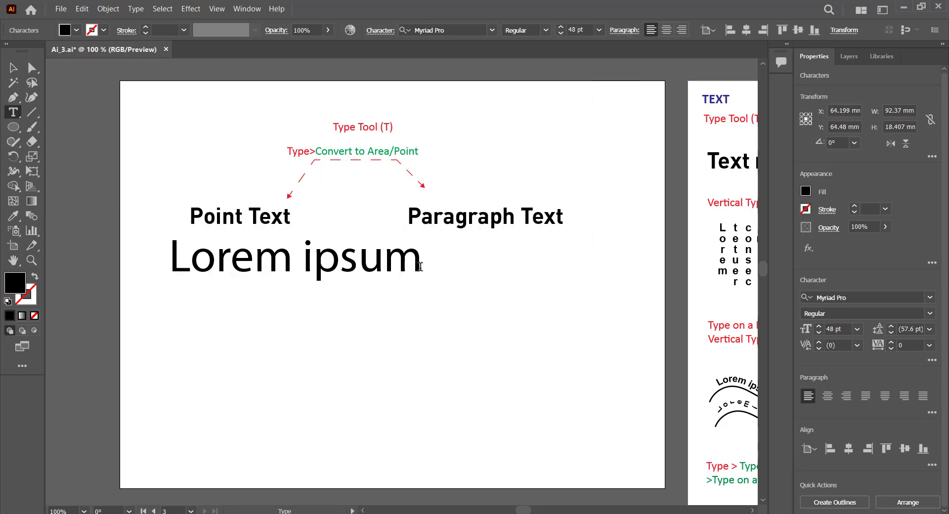
text(nvdkbmd;sdfbms)
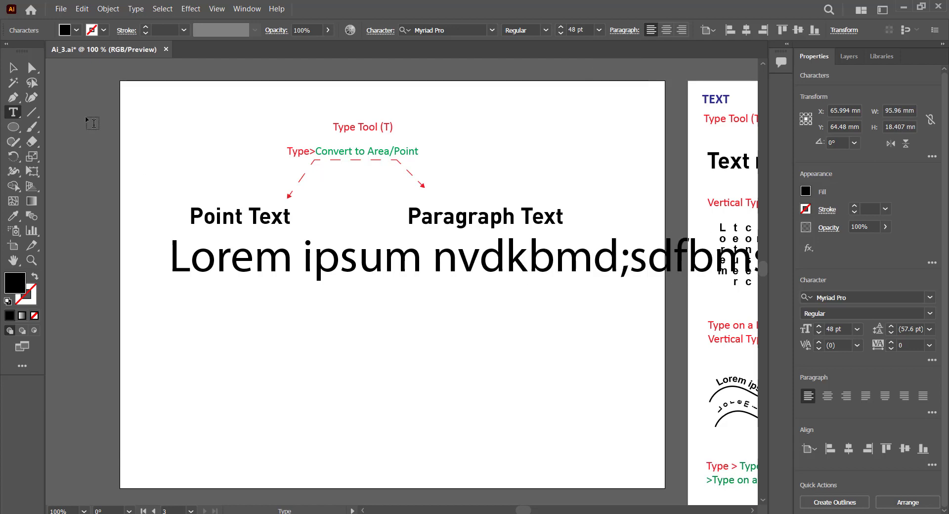
key(Escape)
key(ctrl+minus)
drag(550, 272, 143, 280)
drag(311, 285, 296, 284)
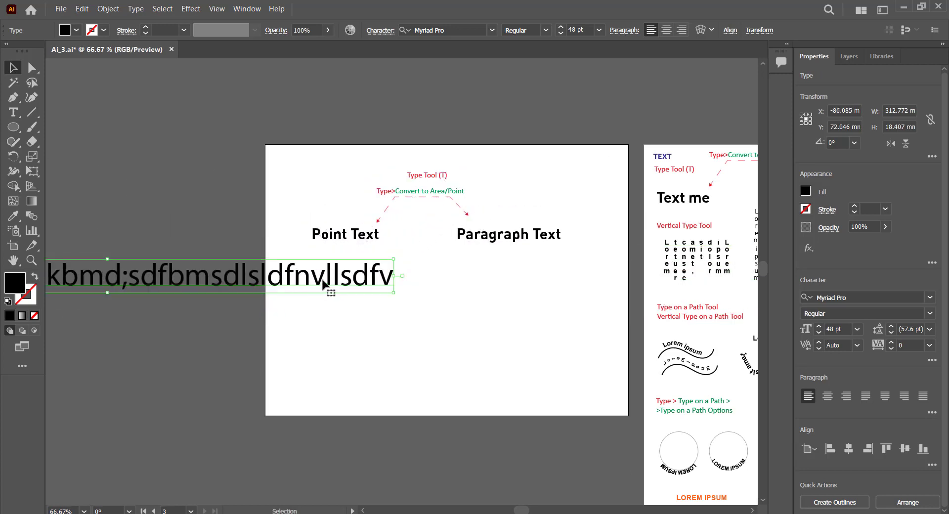
Append "....infinite" to the point type line and move it further left, just below the "Point Text" heading
key(t)
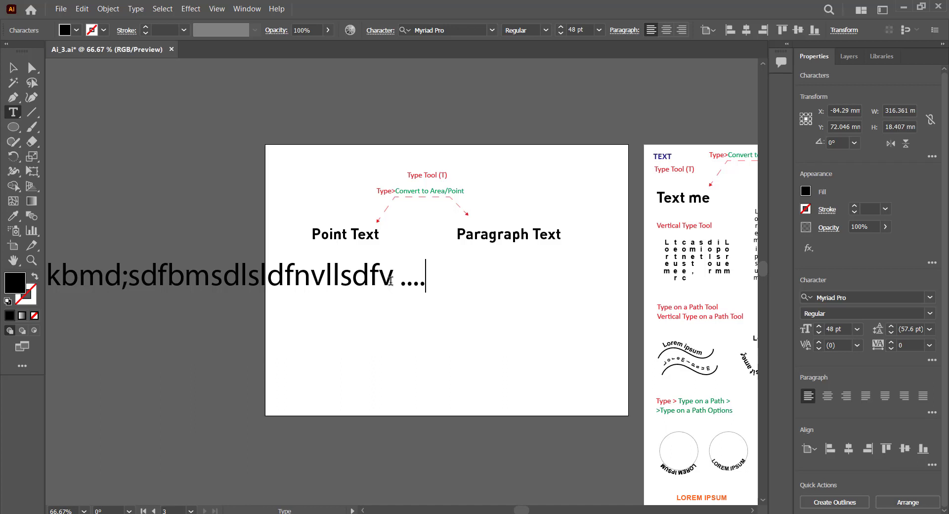
text(infinite)
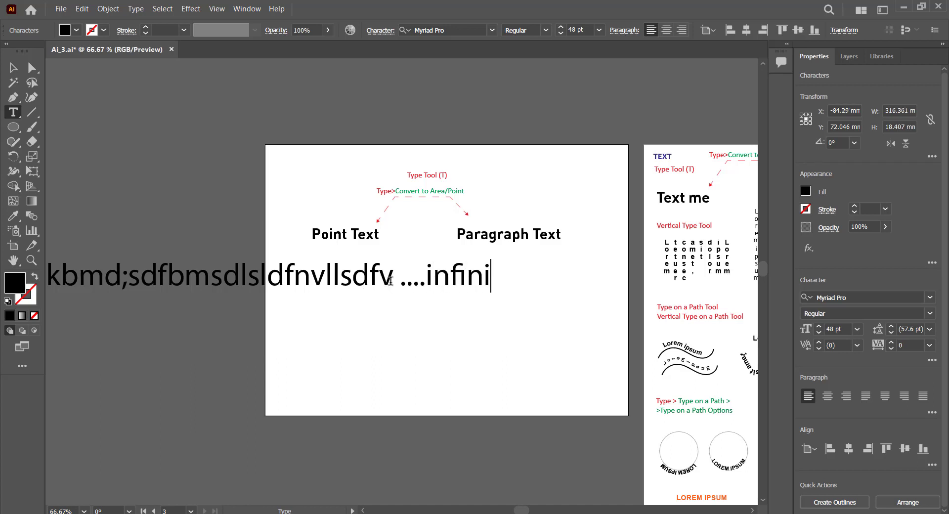
click(12, 67)
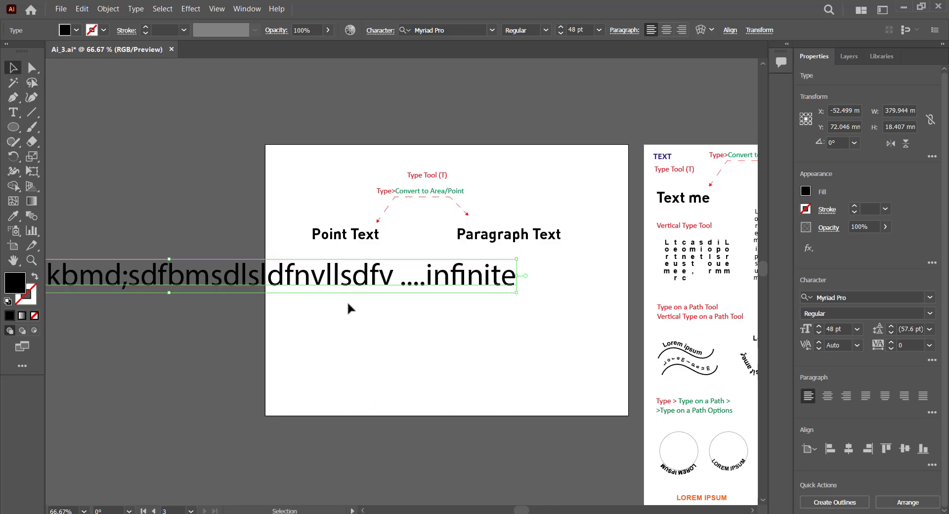
drag(349, 307, 112, 275)
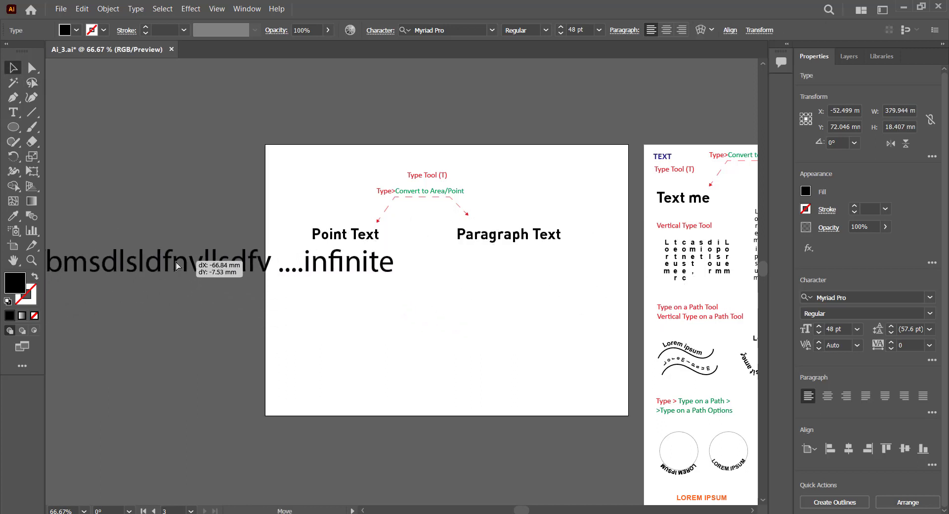
Create an area type frame about 75 × 73 mm below the "Paragraph Text" heading
scroll(518, 245, up, 1)
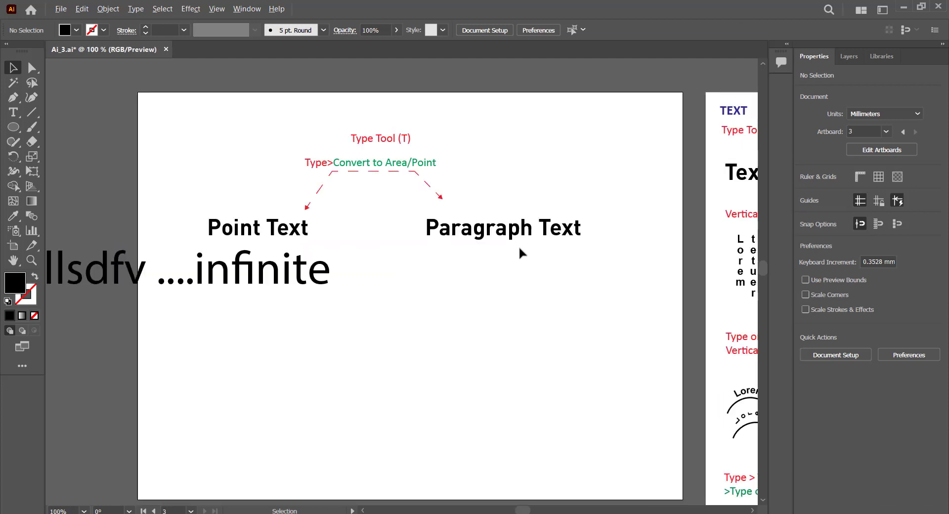
drag(13, 112, 81, 120)
click(78, 118)
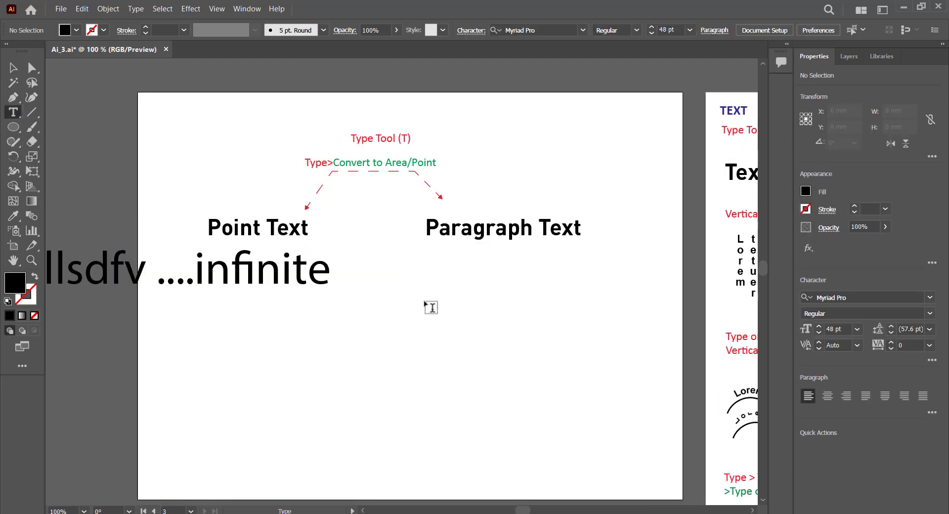
drag(418, 257, 625, 458)
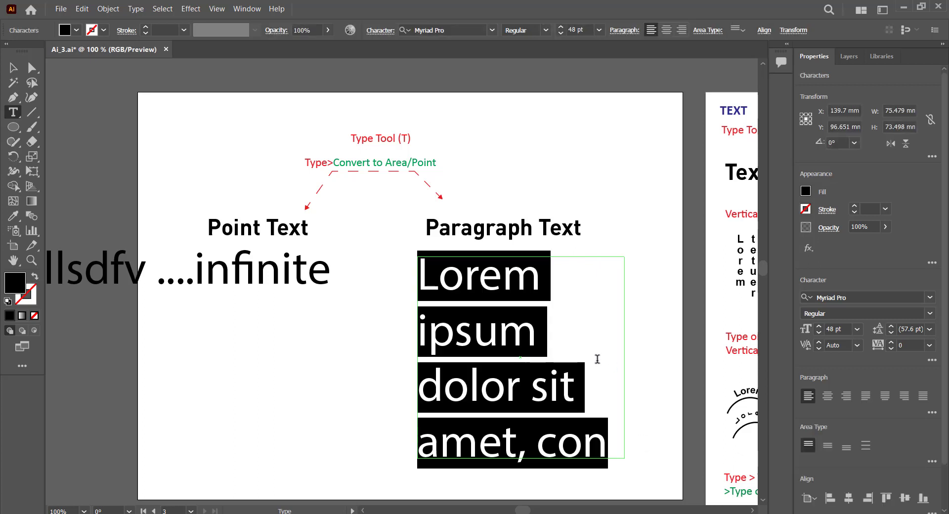
Reduce the font size of the area type's placeholder text to 22 pt
click(560, 34)
click(560, 33)
click(560, 33)
click(560, 34)
click(560, 34)
click(560, 33)
click(560, 33)
click(560, 34)
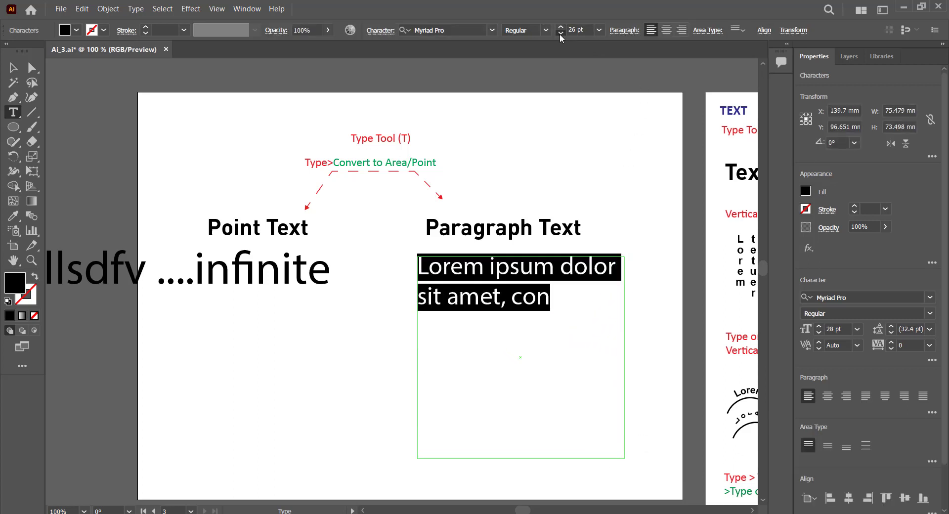
click(560, 33)
Fill the rest of the area type frame with placeholder text after "con", separated by a space
click(524, 292)
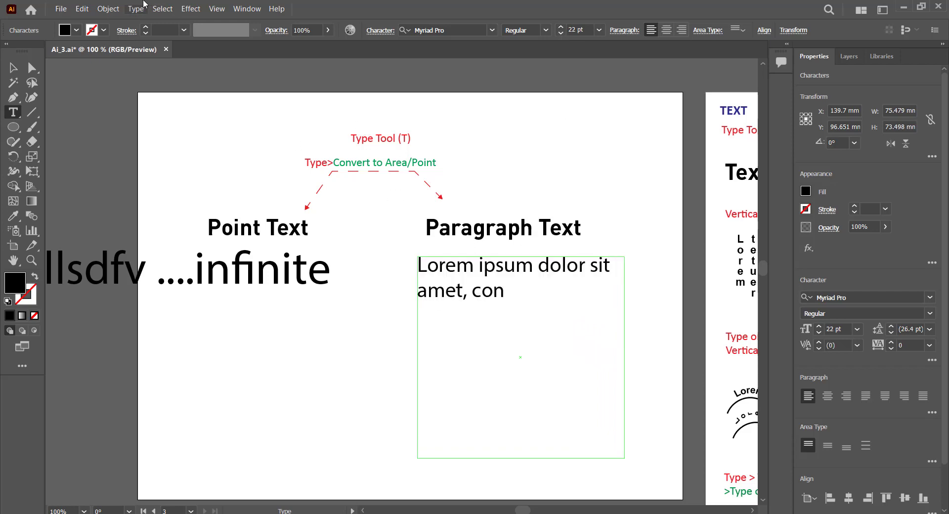
click(128, 9)
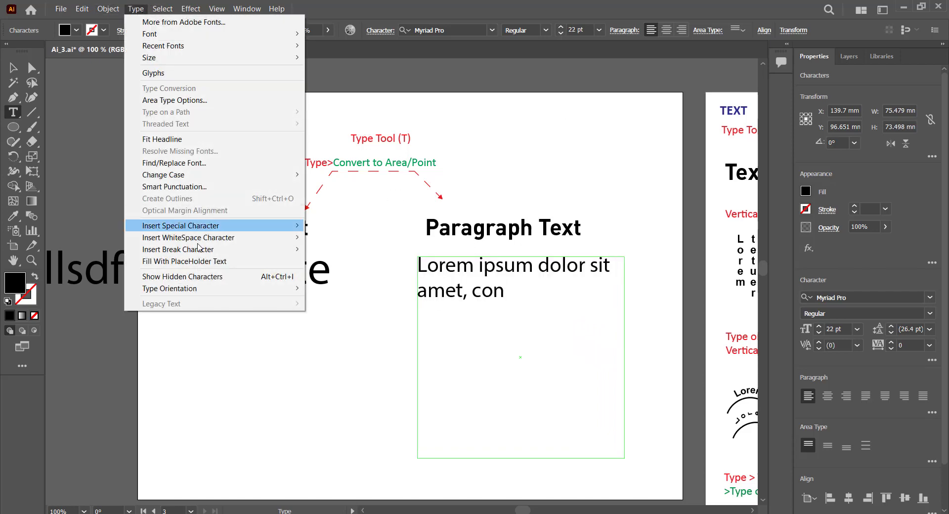
click(200, 262)
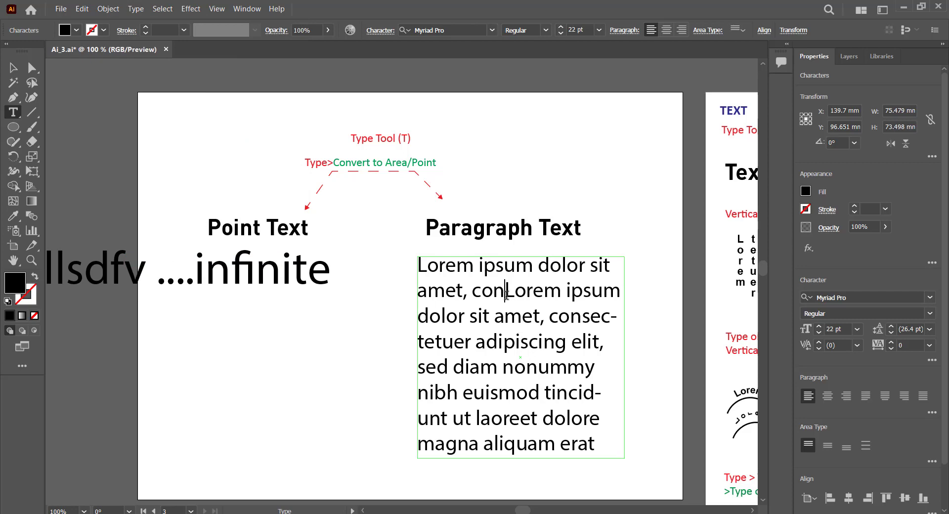
scroll(505, 294, down, 2)
Enlarge the area type frame below "Paragraph Text" to about 81 × 82 mm
click(22, 70)
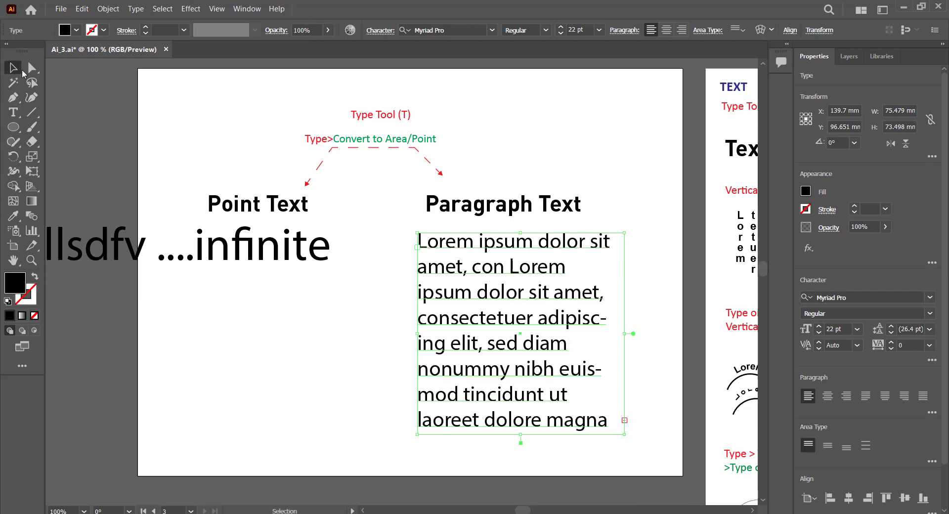
scroll(379, 305, down, 1)
drag(545, 395, 555, 408)
click(567, 396)
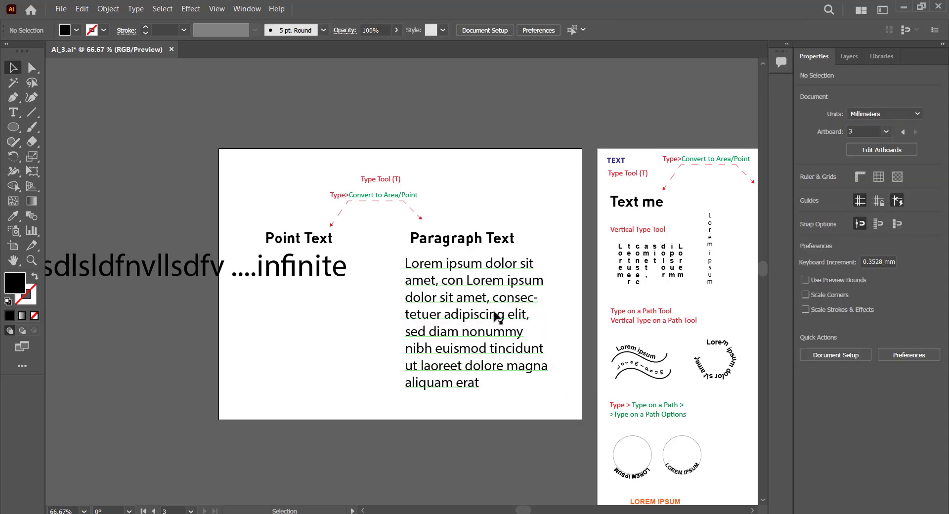
Break the long point type line into four lines after "Lorem ipsum", "nvdkbmd;" and "sdfbmsdlsldfnvllsdfv"
click(285, 266)
mouse_move(286, 266)
mouse_down()
mouse_move(549, 271)
mouse_move(280, 279)
mouse_up()
key(Return)
click(287, 277)
key(Return)
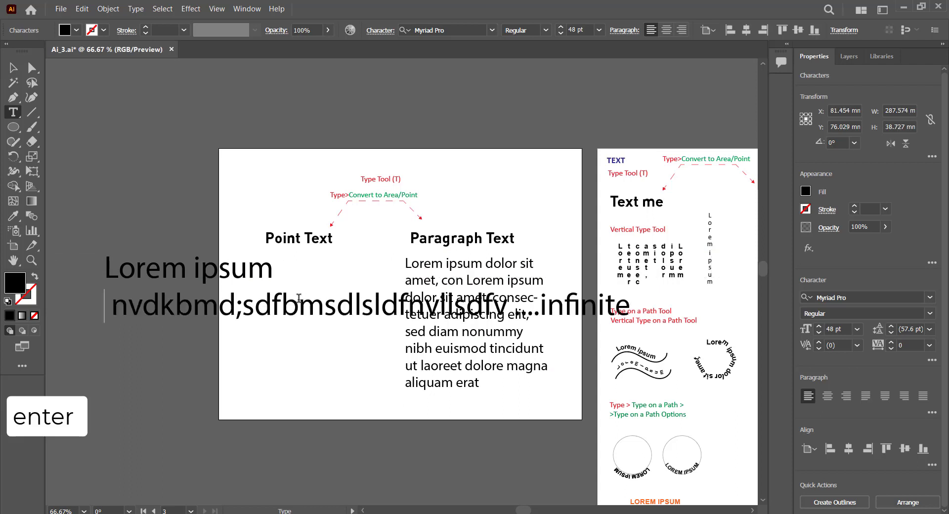
click(247, 310)
key(Return)
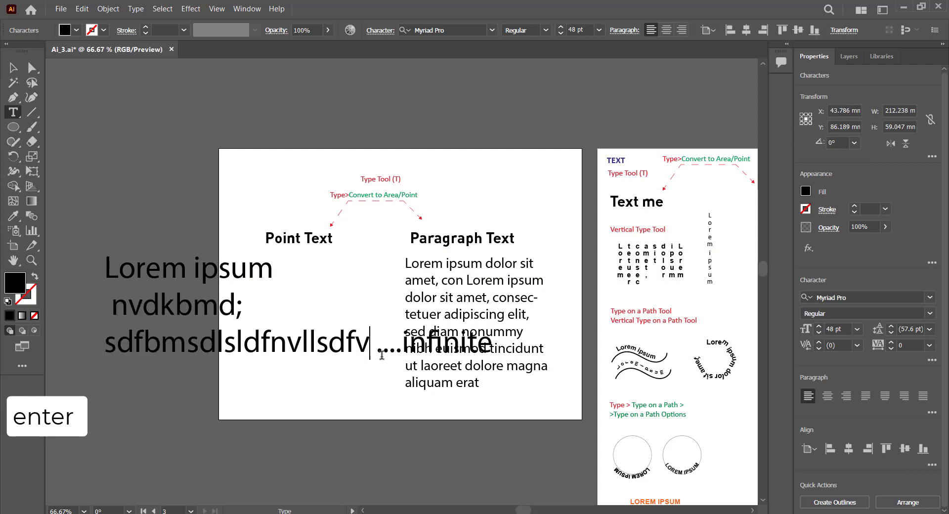
key(Return)
key(Escape)
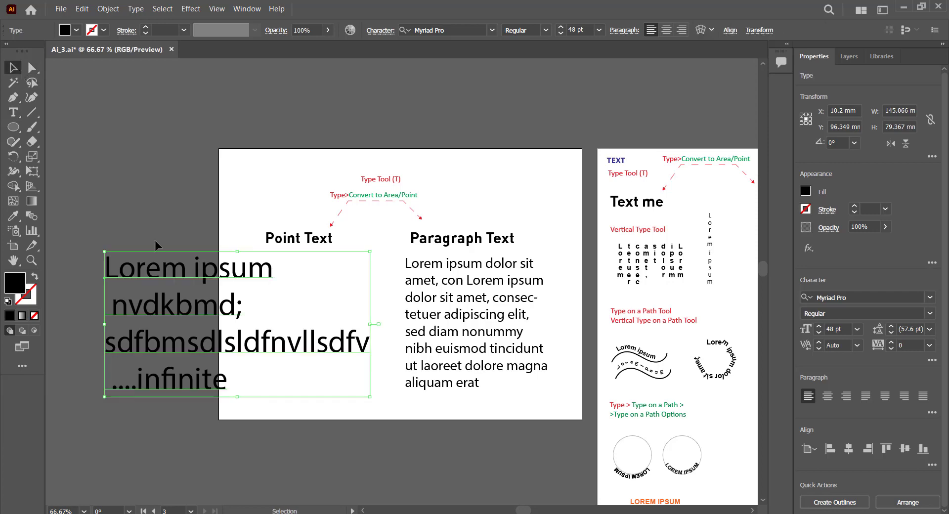
Scale the four-line point type down to about 25.45 pt and place it on the artboard below "Point Text"
drag(261, 281, 387, 283)
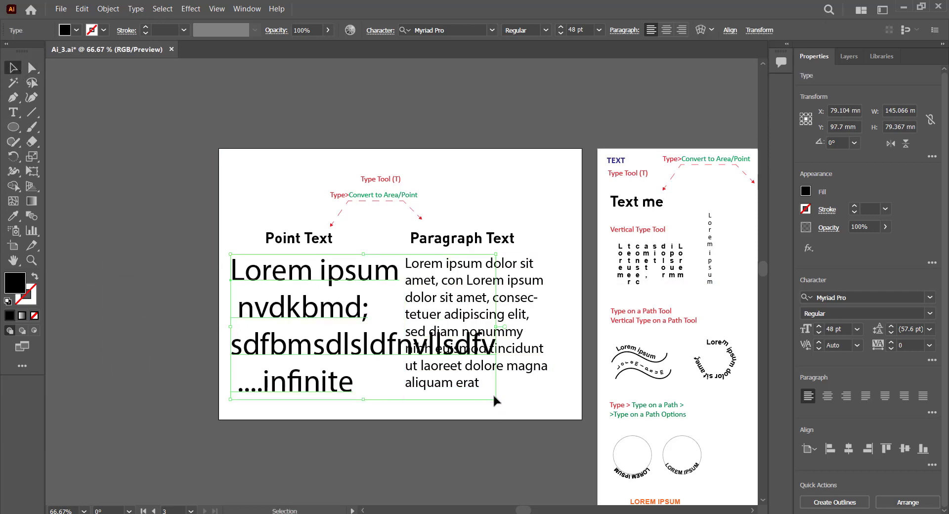
drag(497, 398, 371, 336)
drag(347, 317, 311, 322)
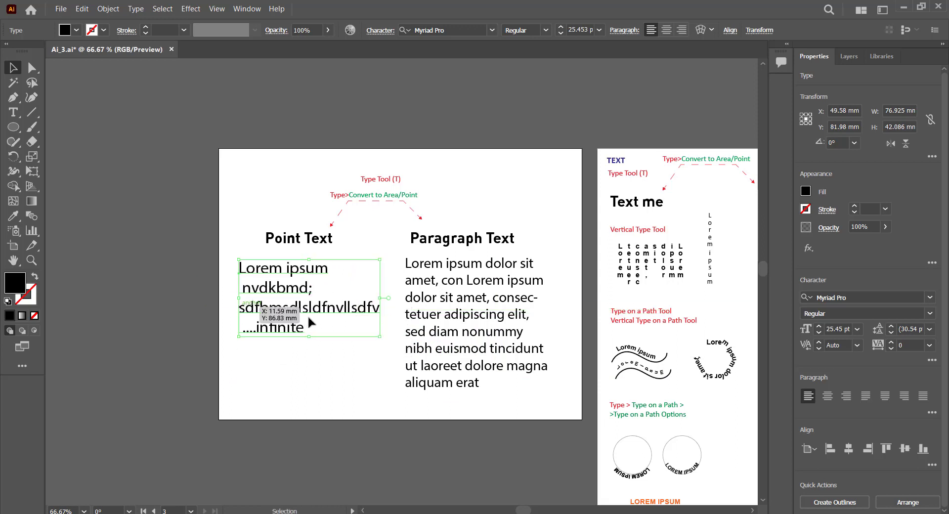
click(318, 358)
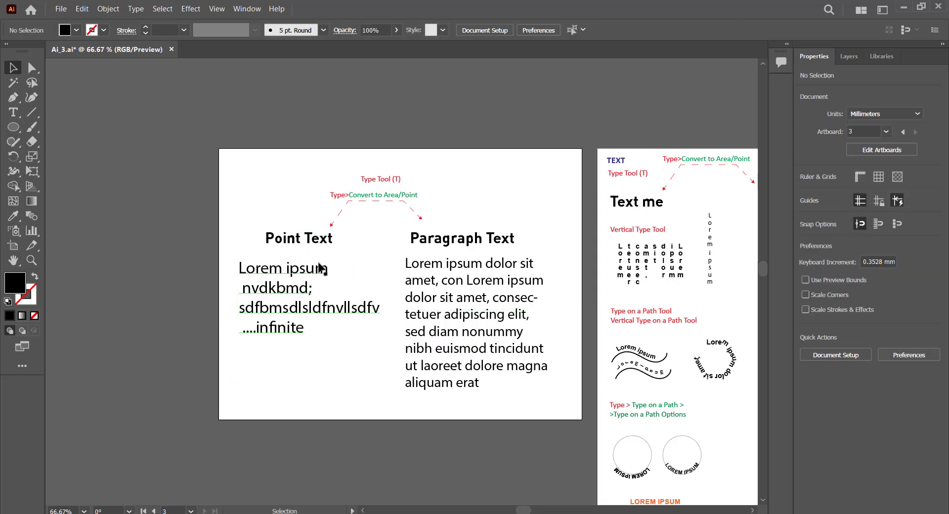
click(524, 269)
click(374, 243)
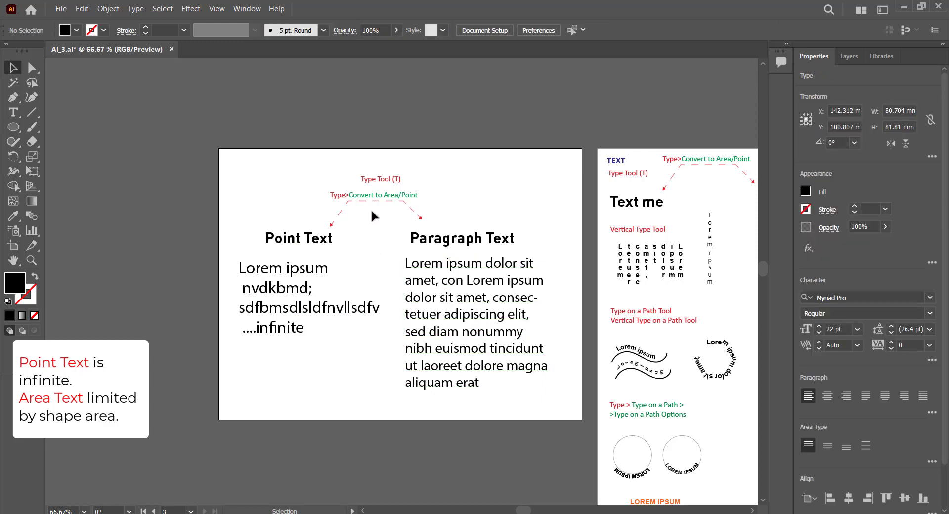
scroll(364, 203, up, 1)
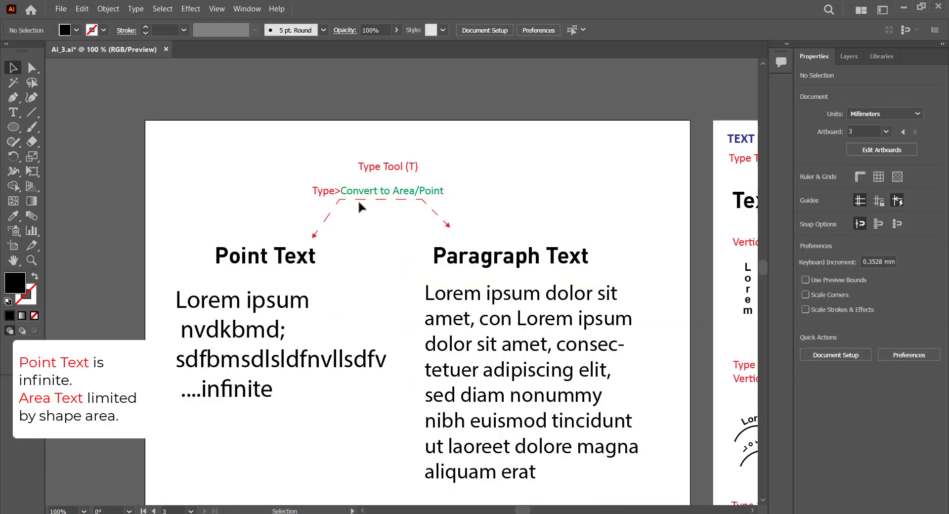
drag(378, 199, 381, 192)
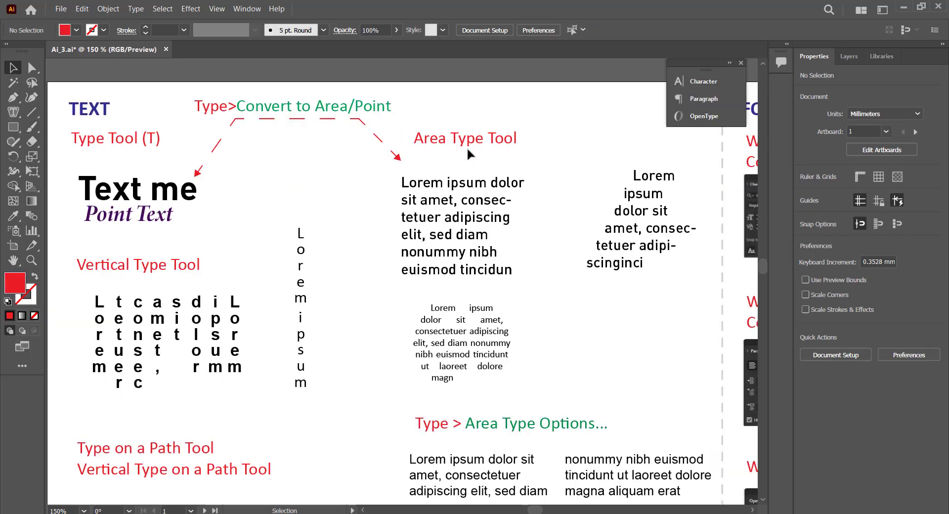
Move the left text block under the "Area Type Tool" heading slightly up and to the right
click(494, 199)
drag(493, 199, 526, 183)
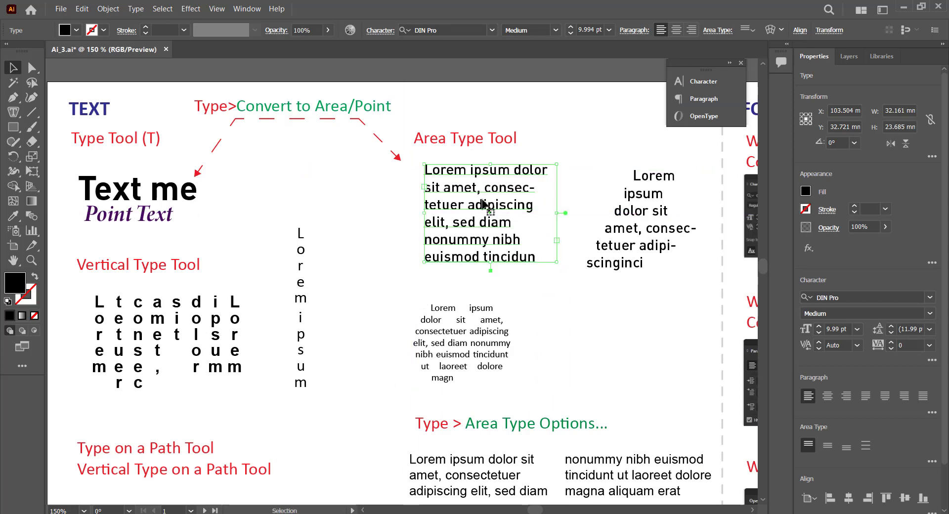
click(392, 224)
Draw an unfilled, black-stroked rectangle about 21 × 20 mm between "Text me" and the area type sample and convert it to area type
drag(13, 131, 75, 127)
drag(309, 153, 395, 234)
click(34, 276)
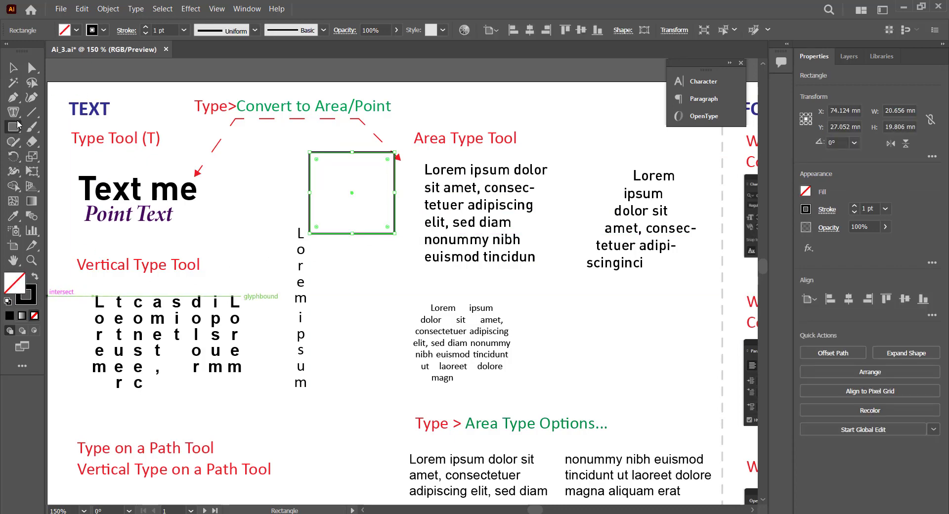
drag(14, 112, 77, 131)
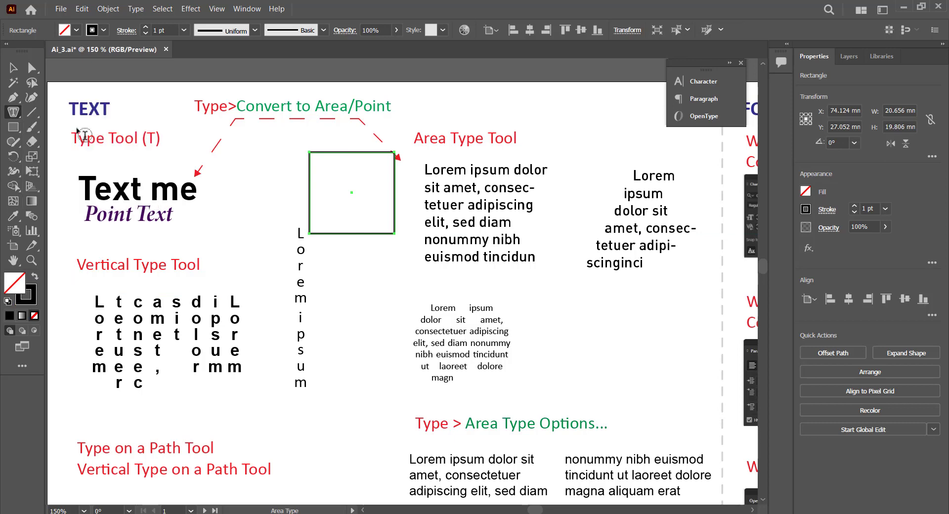
click(328, 159)
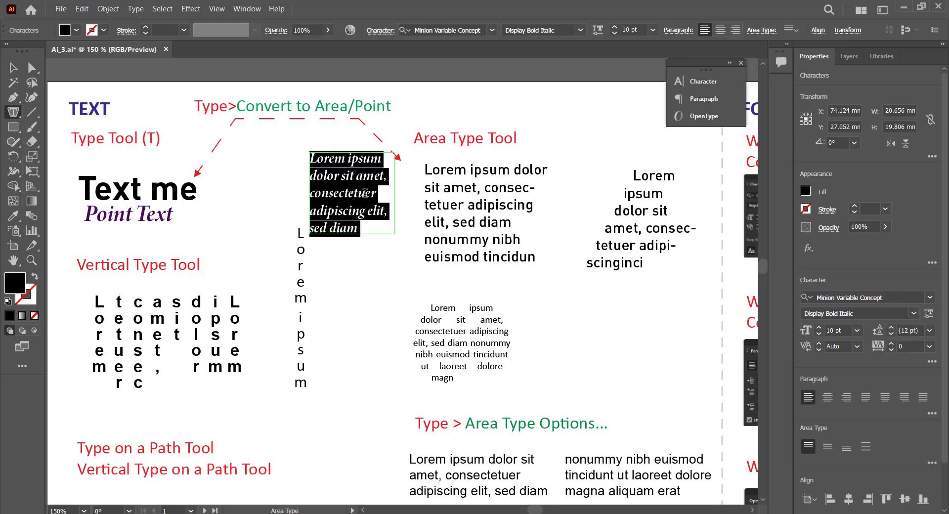
Resize the italic area type frame to about 28.6 × 22.2 mm and place it between "Text me" and the area type sample
key(Escape)
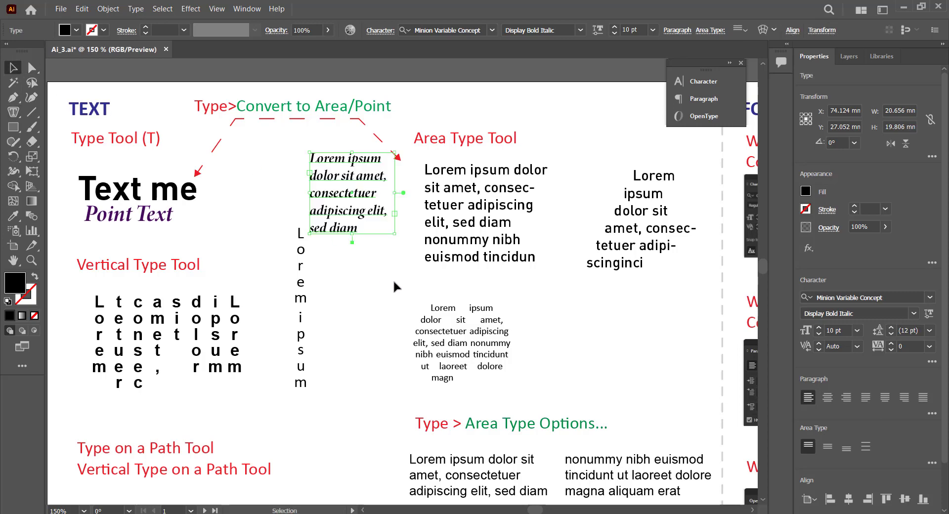
drag(394, 233, 355, 265)
drag(359, 199, 663, 132)
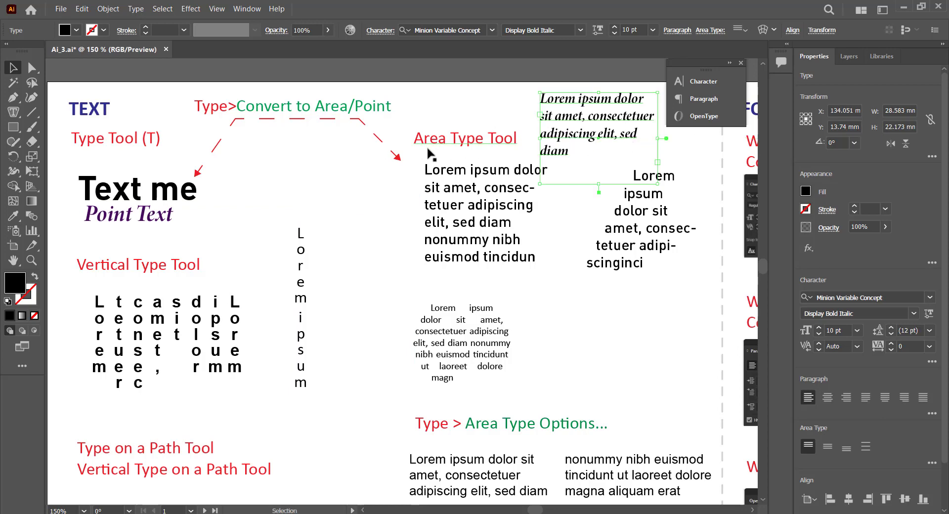
drag(599, 130, 332, 194)
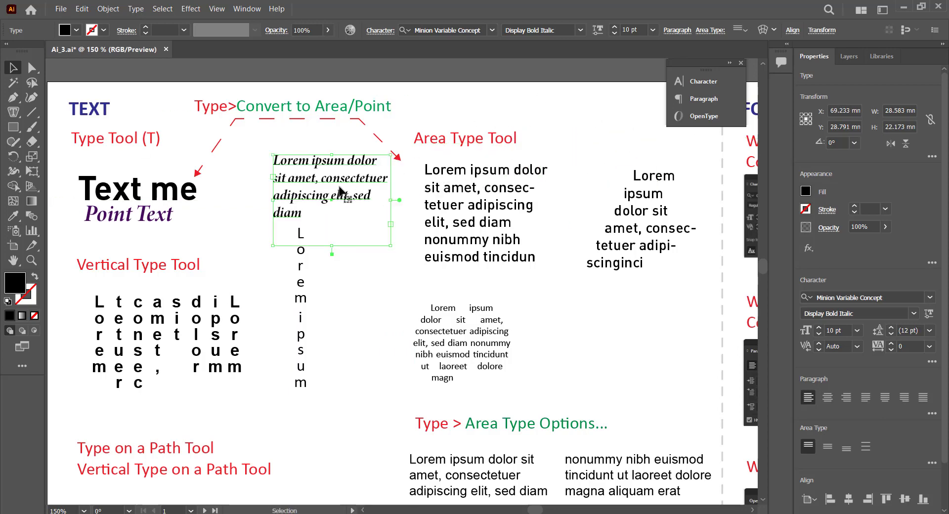
Set the left indent of the italic area type block to 5 pt
click(703, 99)
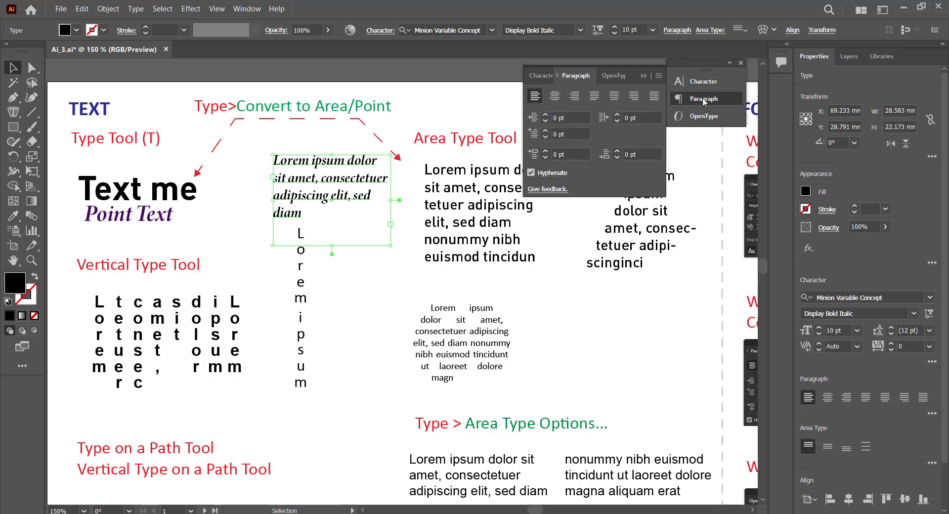
click(546, 116)
click(546, 116)
click(546, 116)
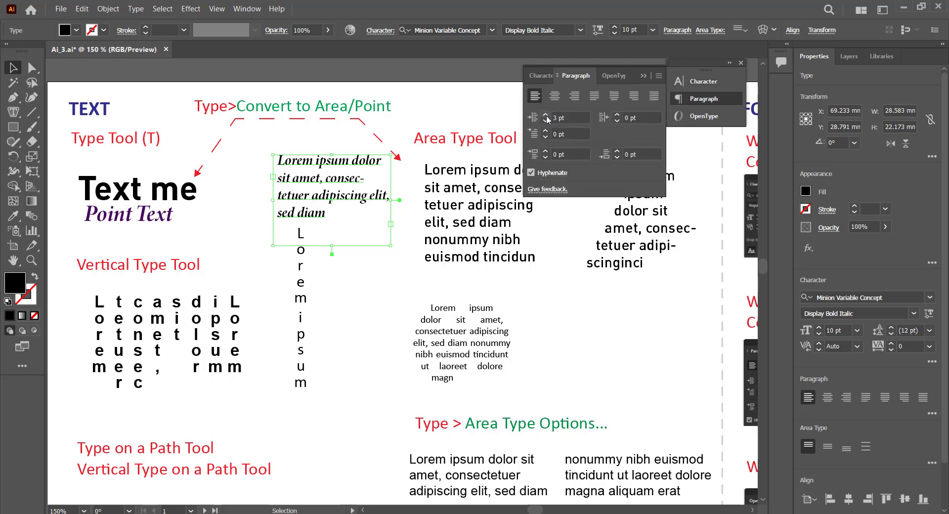
click(546, 116)
click(546, 115)
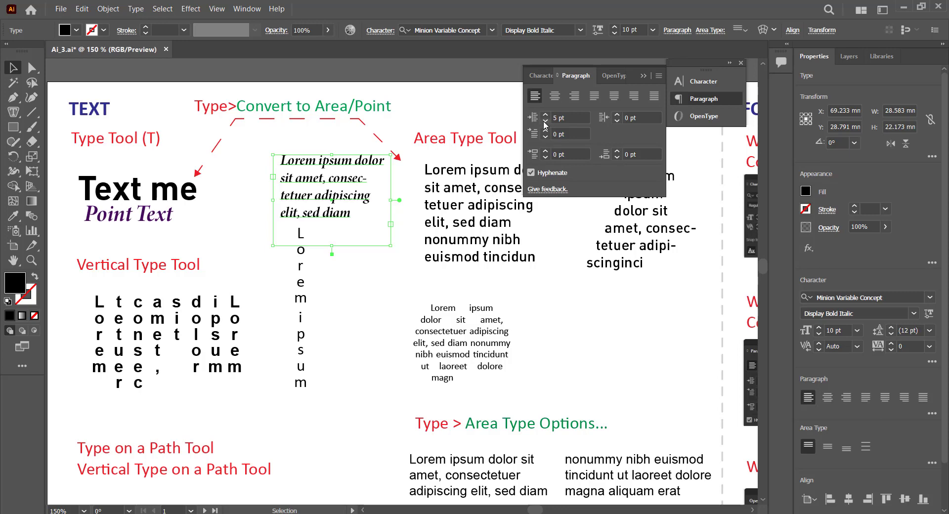
Reset the left indent of the italic area type block to 0 pt
click(546, 122)
click(545, 122)
click(545, 122)
click(545, 122)
click(545, 122)
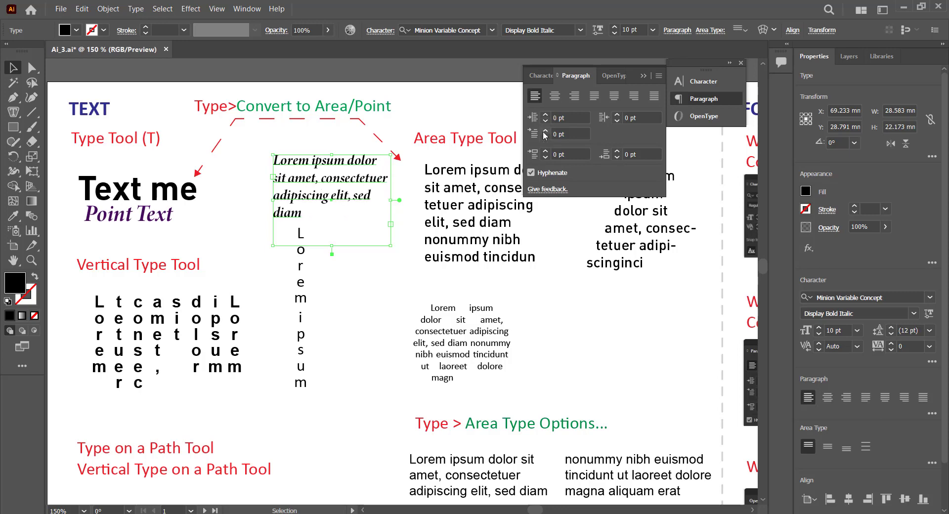
Set the first-line indent of the italic area type block to 7 pt
click(545, 132)
click(545, 133)
click(545, 132)
click(545, 132)
click(545, 132)
click(545, 133)
click(545, 132)
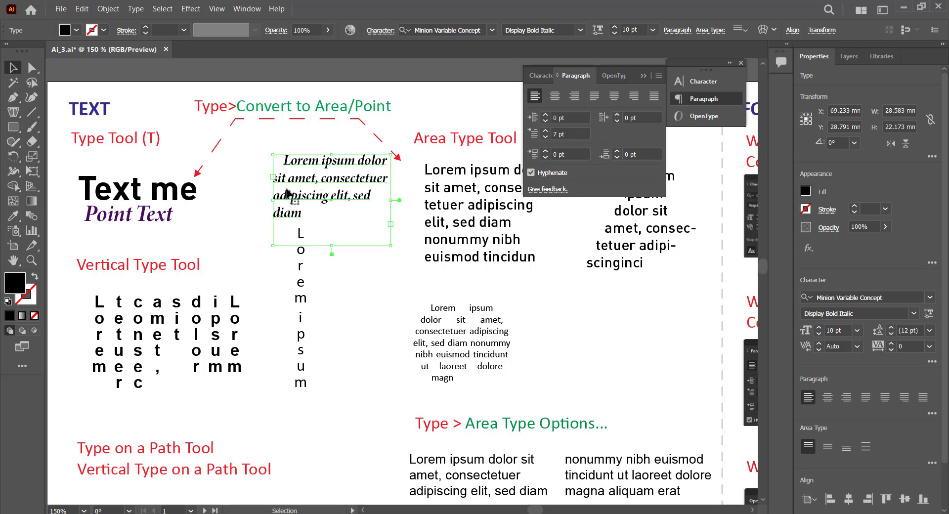
Return the first-line indent of the italic area type block to 0 pt
click(545, 137)
click(545, 137)
click(546, 137)
click(545, 137)
click(545, 137)
click(545, 138)
click(545, 138)
Try centre, right and all four justified alignments on the italic text block, finish with left alignment and collapse the Paragraph panel
click(556, 97)
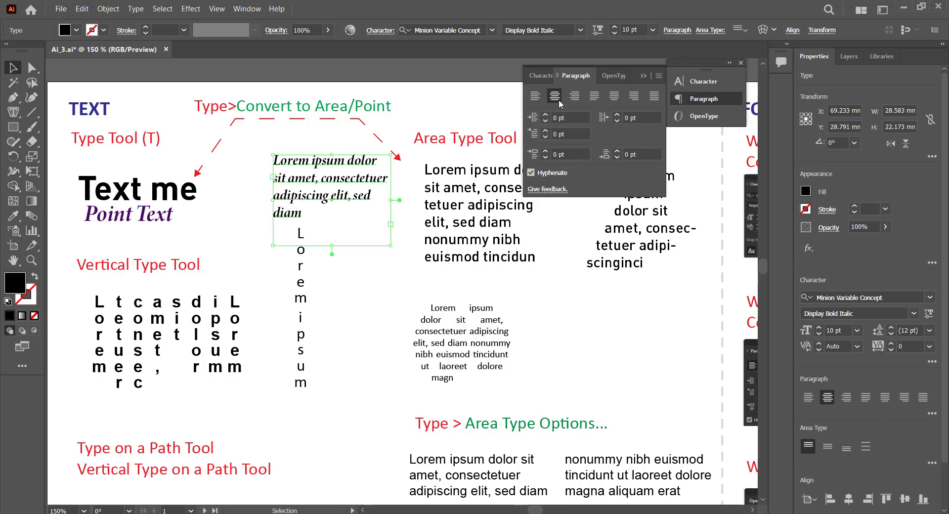
click(573, 97)
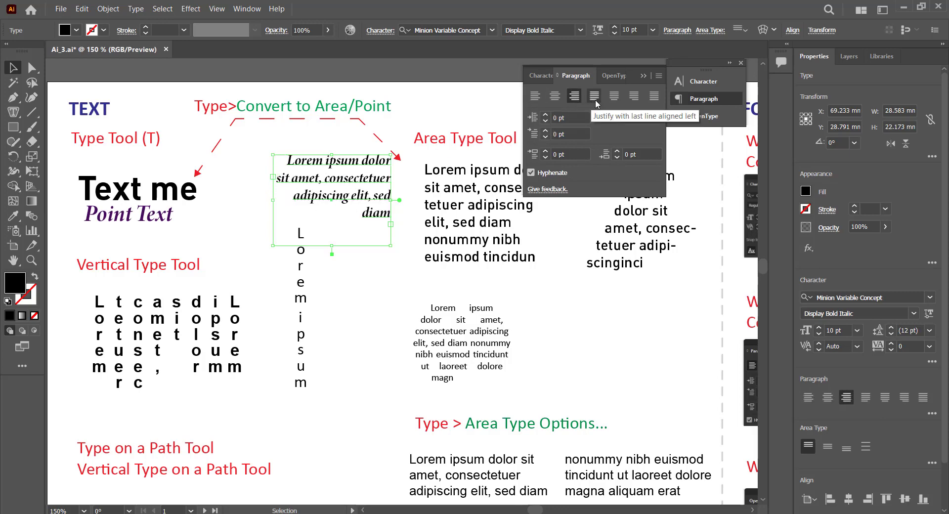
click(595, 97)
click(614, 96)
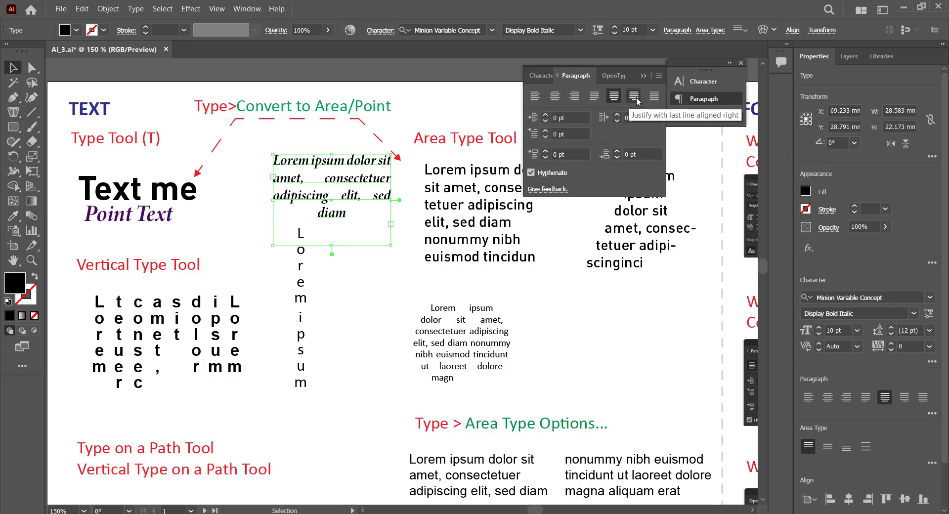
click(635, 97)
click(652, 97)
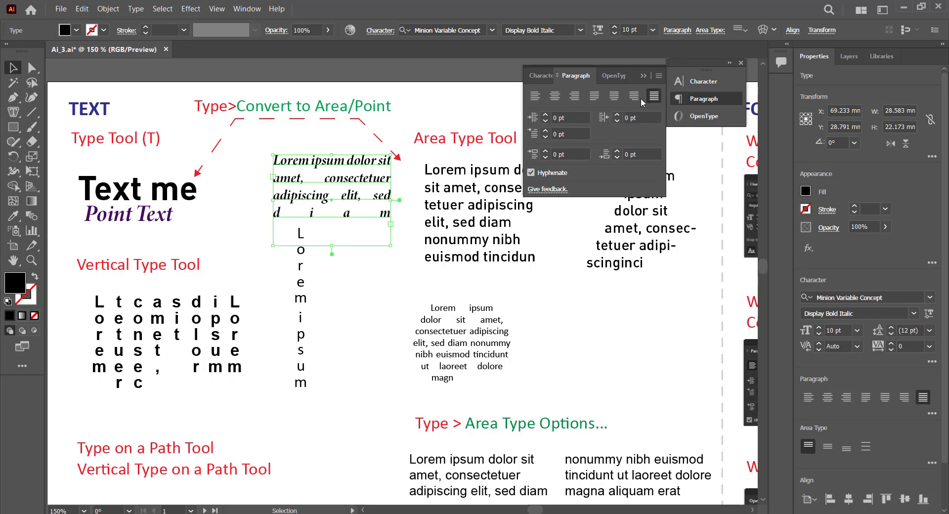
click(536, 97)
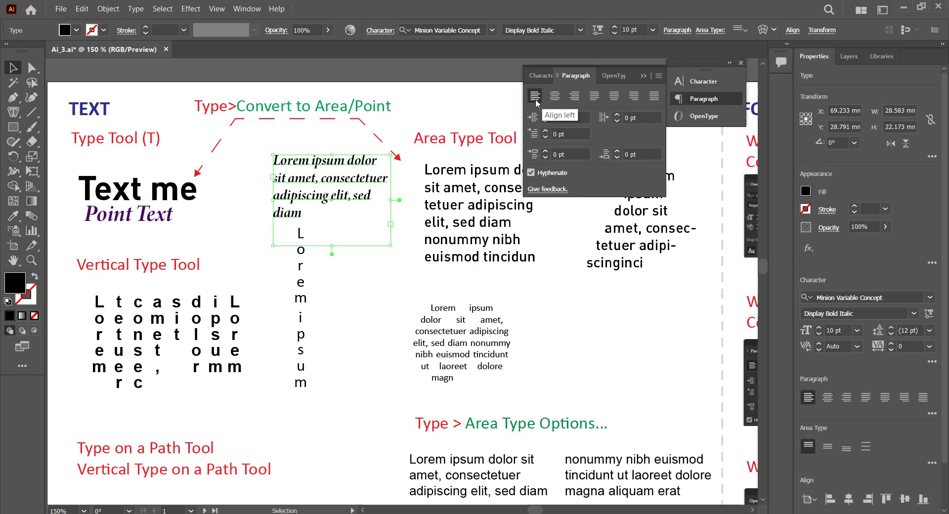
click(644, 76)
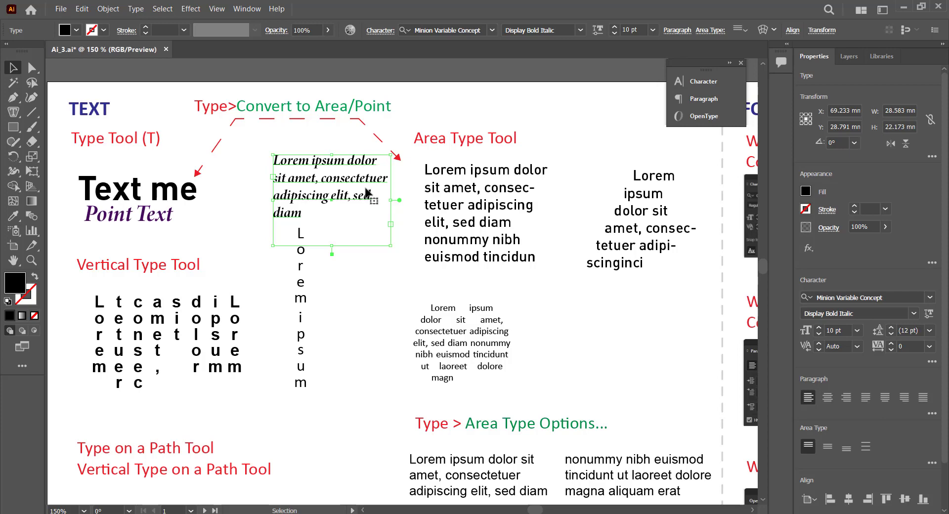
Delete the italic area type block between "Text me" and the "Area Type Tool" sample
click(401, 258)
drag(356, 200, 339, 200)
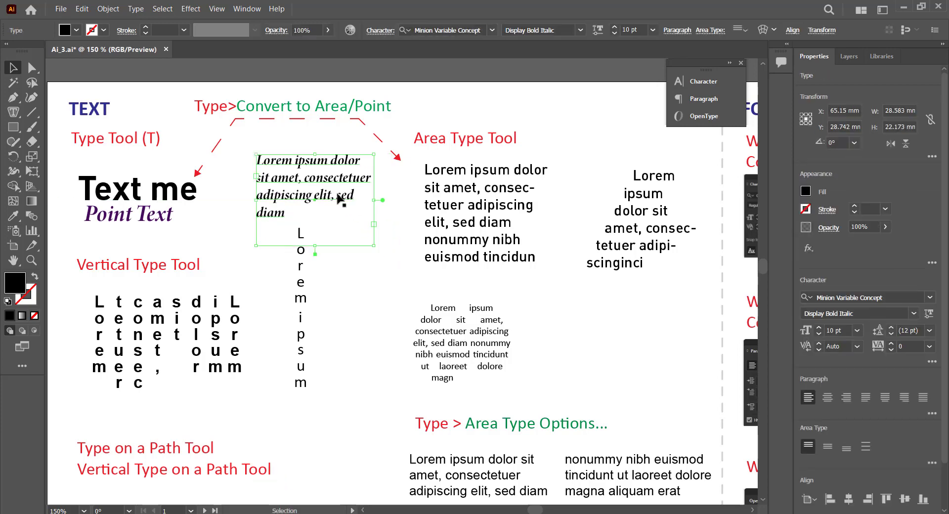
key(Delete)
Move the rectangular area type block slightly left under its heading and raise the slanted text block towards the artboard's upper edge
mouse_move(487, 202)
mouse_down()
mouse_move(464, 200)
mouse_move(473, 200)
mouse_up()
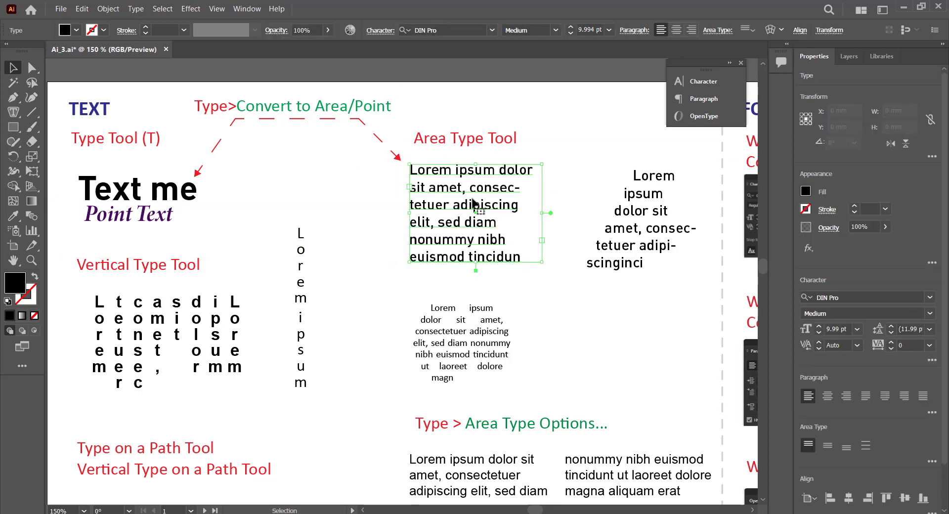
click(646, 208)
drag(652, 217, 644, 189)
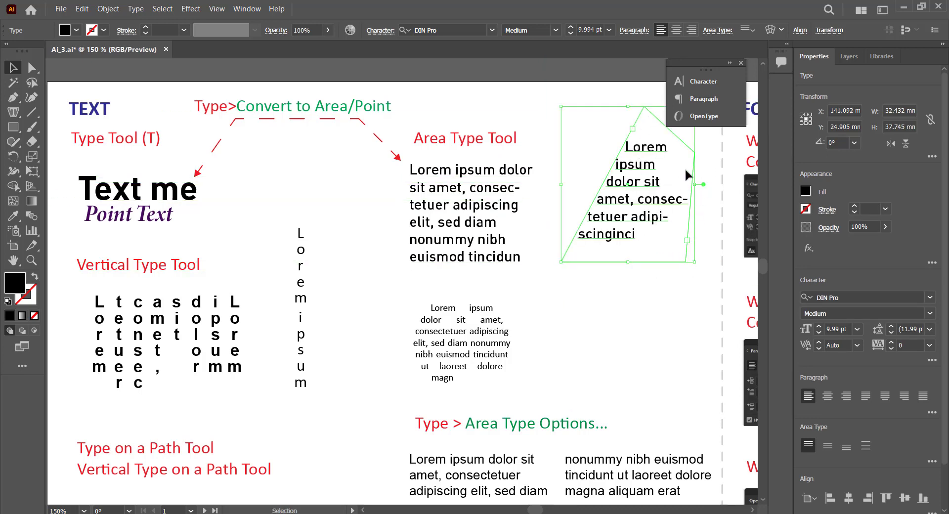
click(548, 261)
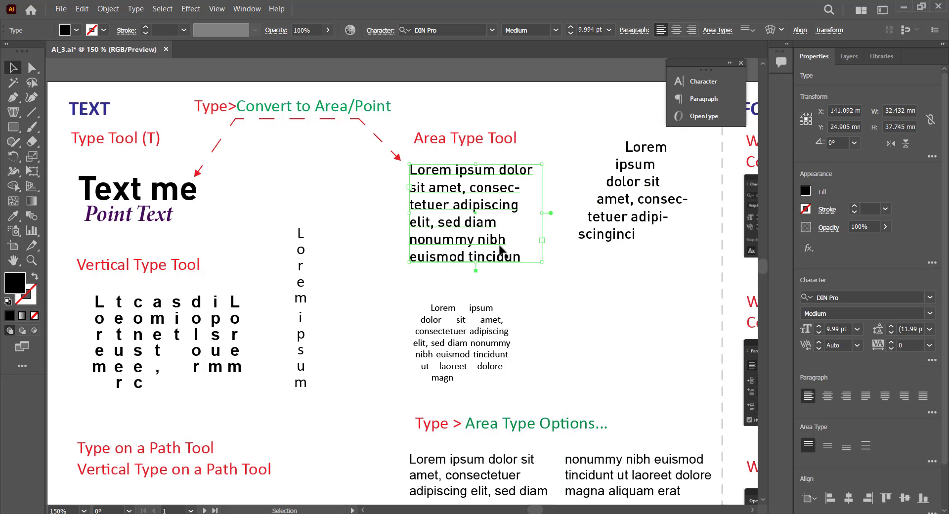
click(600, 283)
drag(603, 289, 530, 303)
drag(549, 250, 544, 198)
Duplicate the rectangular area type block below the slanted sample and move the copy's four corner anchors to form an irregular quadrilateral
click(403, 222)
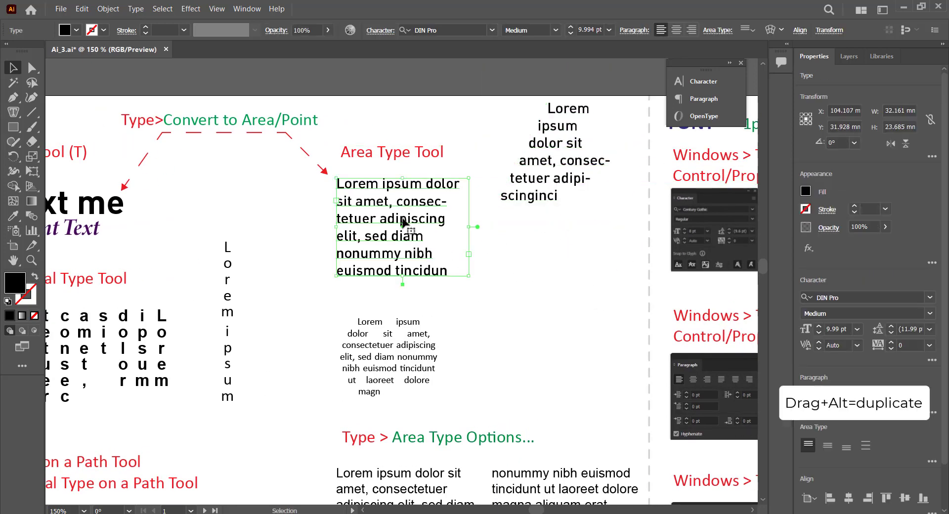
drag(407, 209, 553, 270)
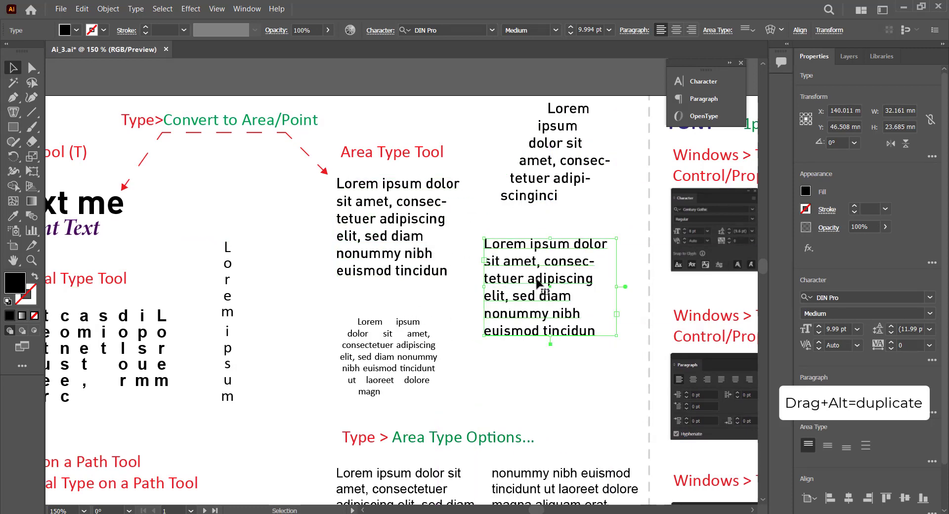
drag(31, 67, 84, 70)
click(486, 241)
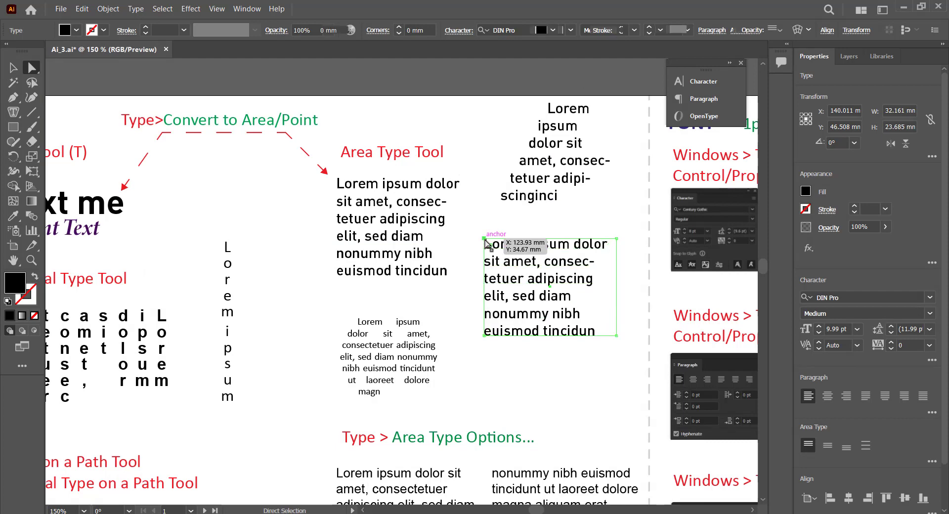
drag(485, 240, 488, 199)
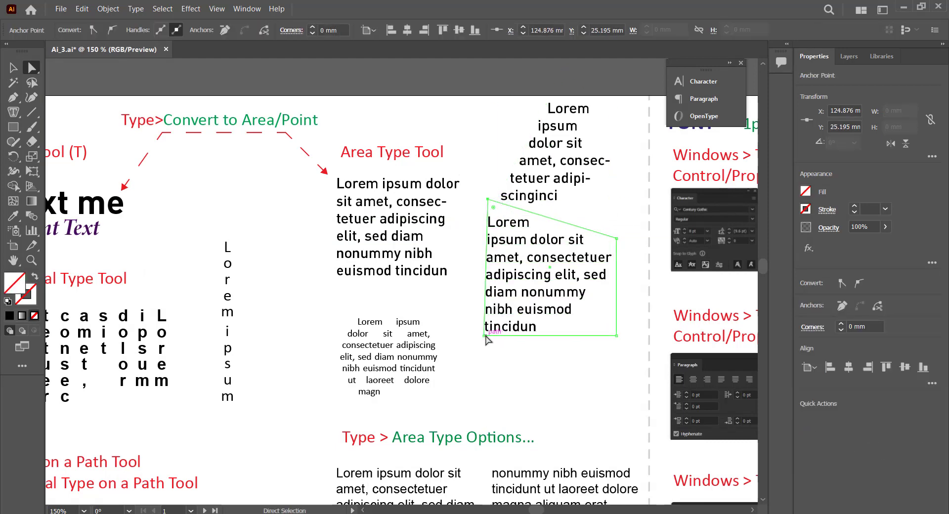
drag(484, 336, 469, 318)
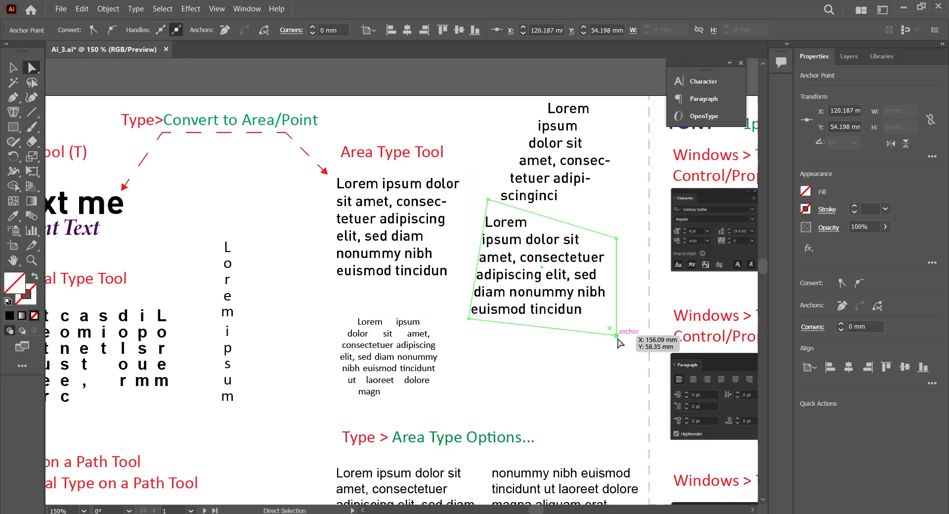
drag(613, 338, 607, 382)
drag(615, 241, 622, 272)
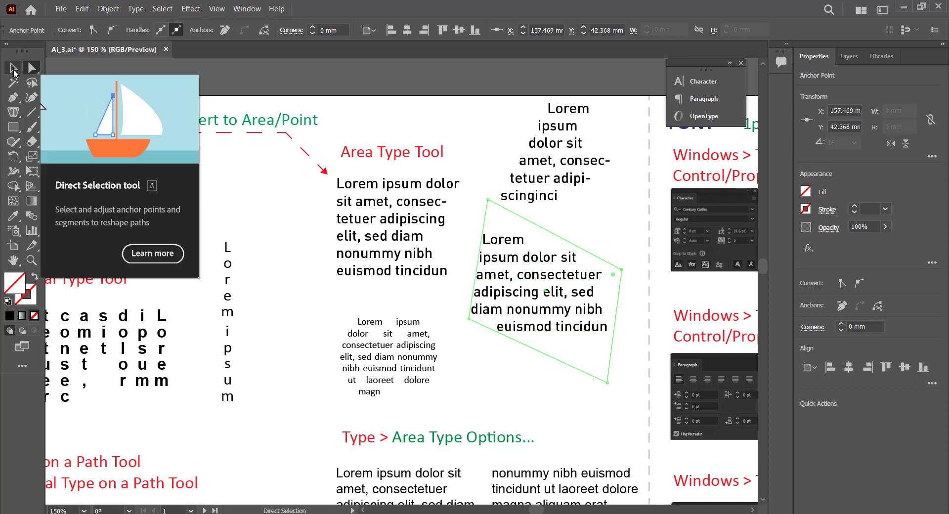
Scale the quadrilateral text frame down to about 27.4 × 32.8 mm, shift it up-left and set its font size to 7 pt
click(14, 70)
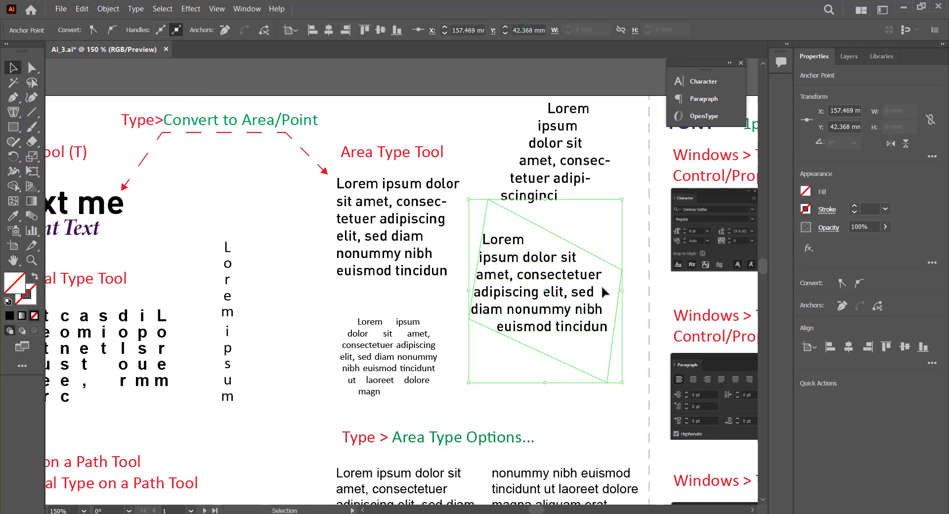
drag(468, 199, 509, 248)
drag(542, 283, 530, 261)
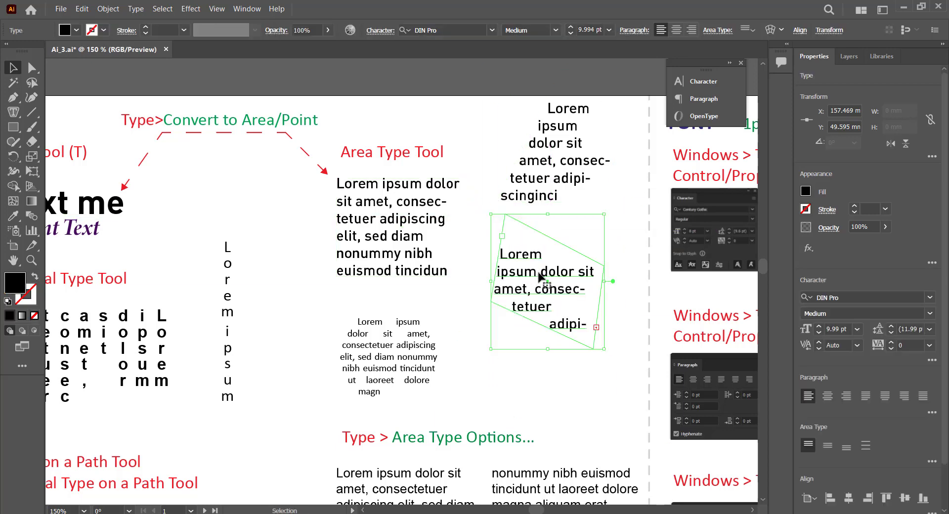
click(571, 34)
click(571, 34)
click(571, 34)
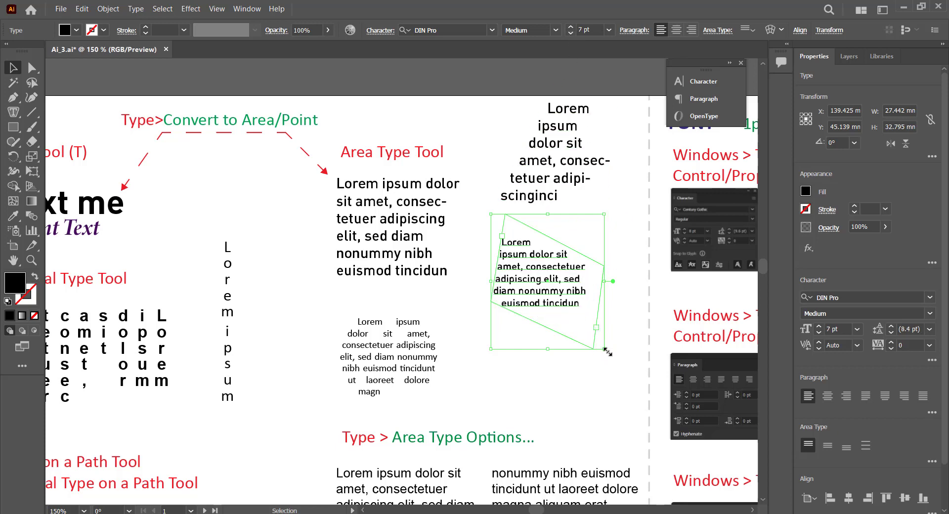
Reshape the quadrilateral text frame by moving its lower-right anchor to about X 159 mm, Y 43.8 mm and its upper-right anchor up-left
click(33, 69)
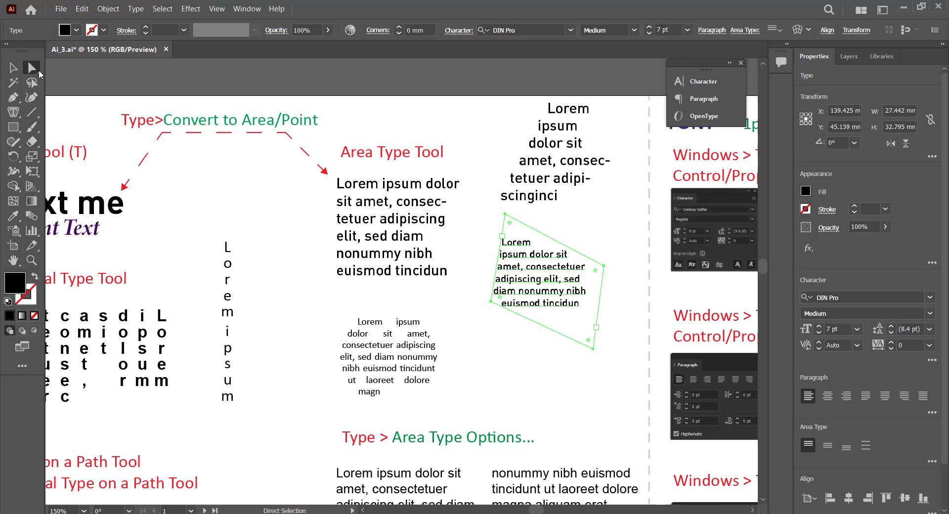
click(594, 348)
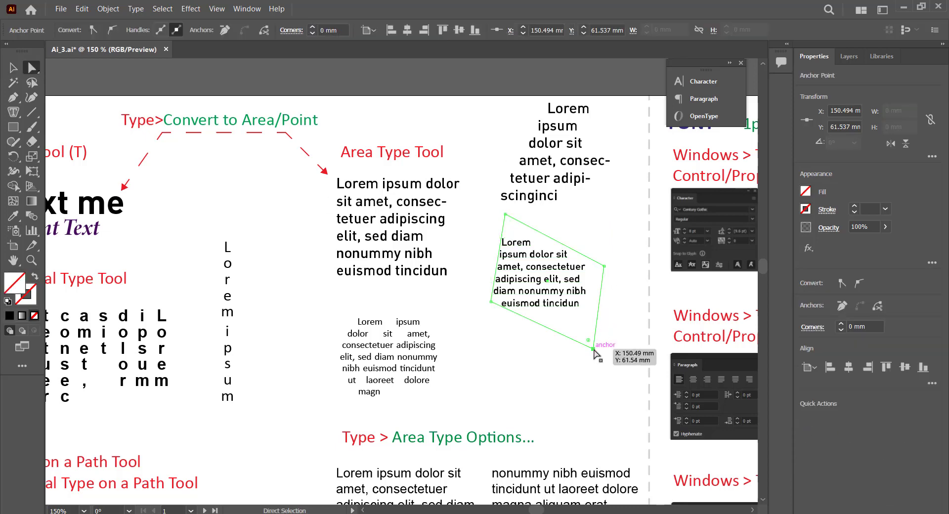
drag(597, 350, 628, 275)
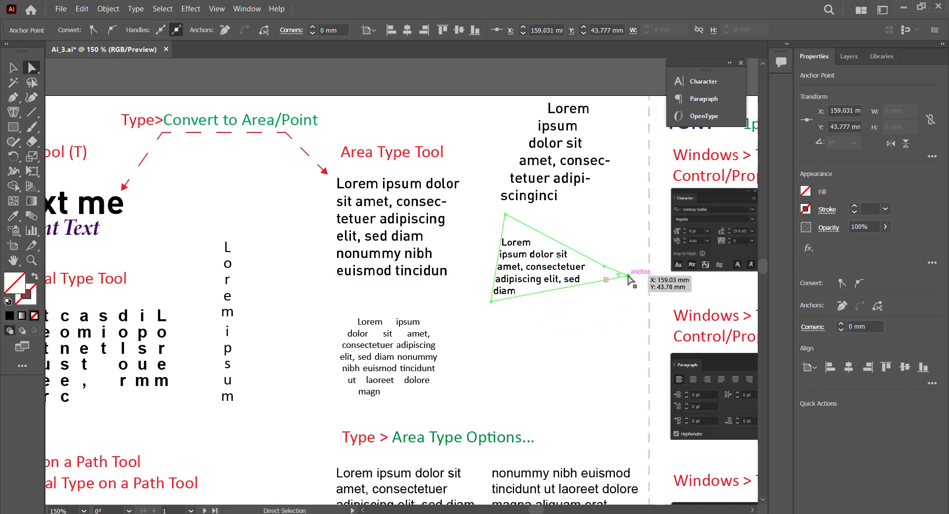
key(ctrl+z)
key(v)
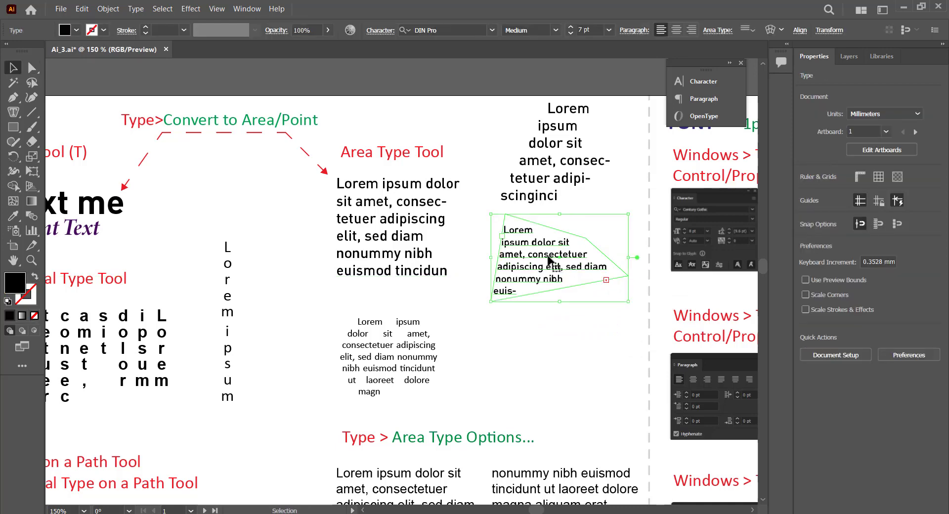
Remove the reshaped duplicate text block and move the slanted text block back down beside the rectangular area type block
key(ctrl+z)
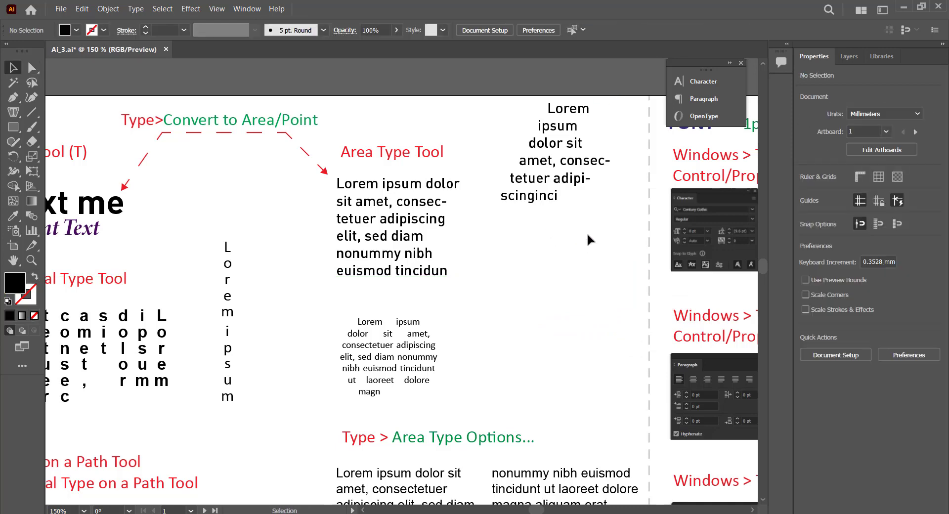
key(ctrl+z)
key(ctrl+z)
key(ctrl+z)
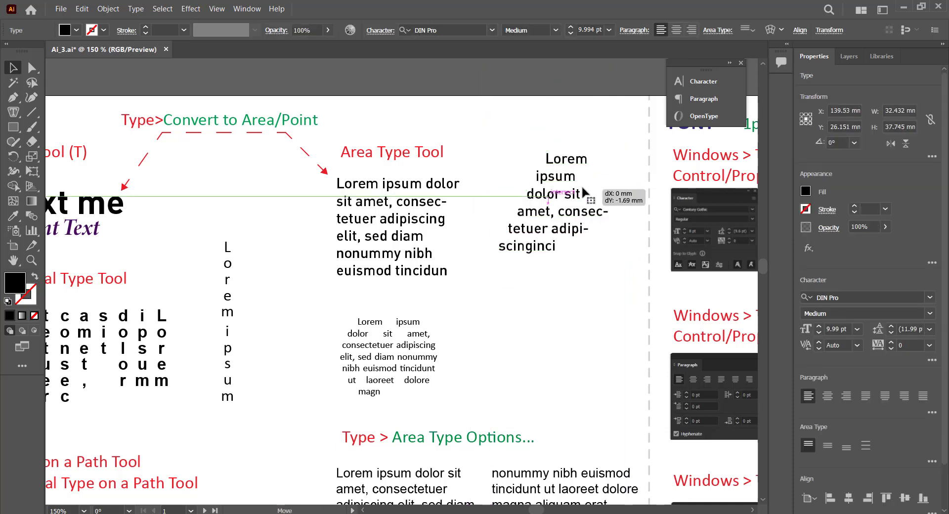
key(ctrl+z)
click(562, 304)
click(391, 202)
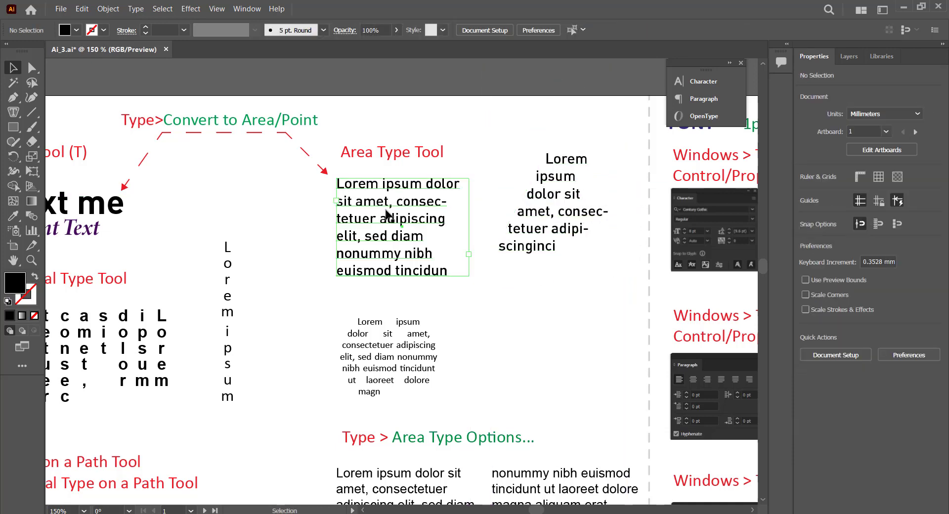
click(537, 253)
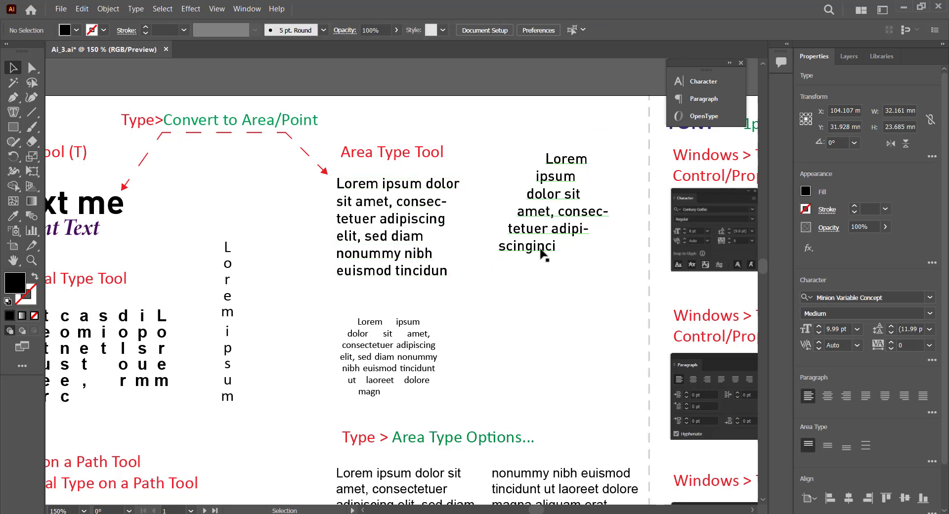
Move the small circular area type block slightly up-left to about X 97.8 mm, Y 61.5 mm
click(546, 159)
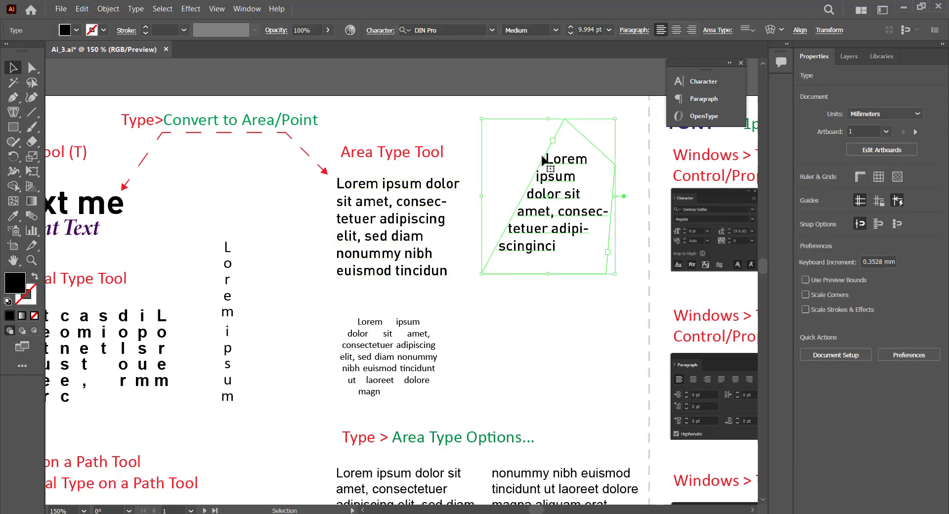
click(589, 298)
click(422, 355)
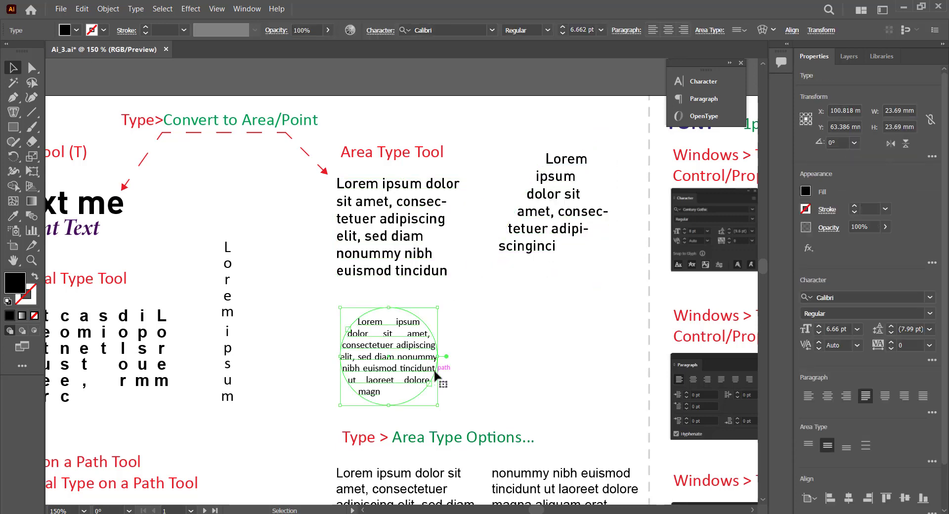
drag(434, 374, 422, 362)
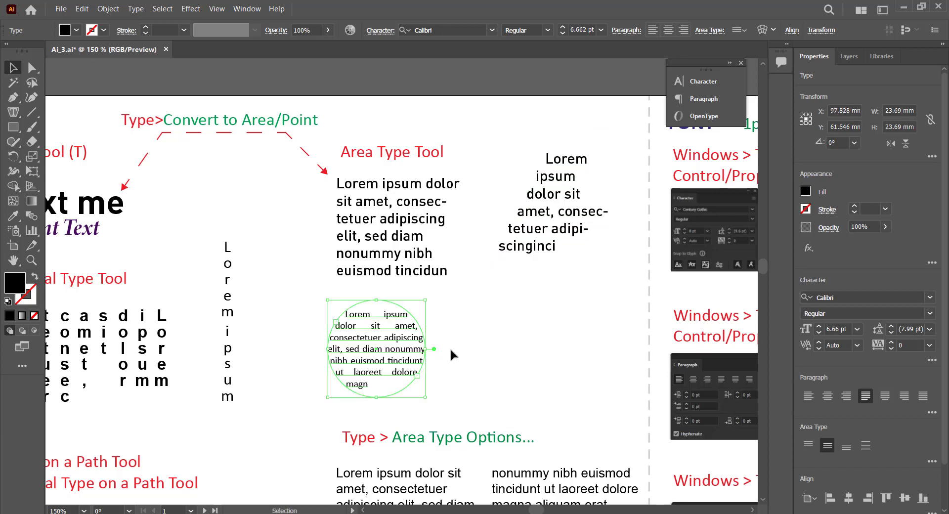
click(449, 347)
Draw a circle about 18.9 mm in diameter between the circular text block and the slanted text block
click(21, 128)
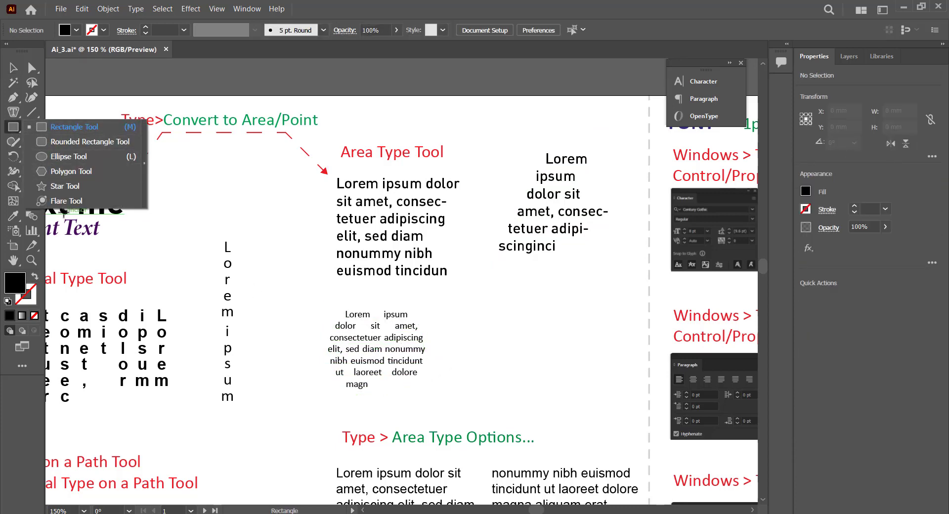
click(73, 156)
drag(499, 319, 527, 349)
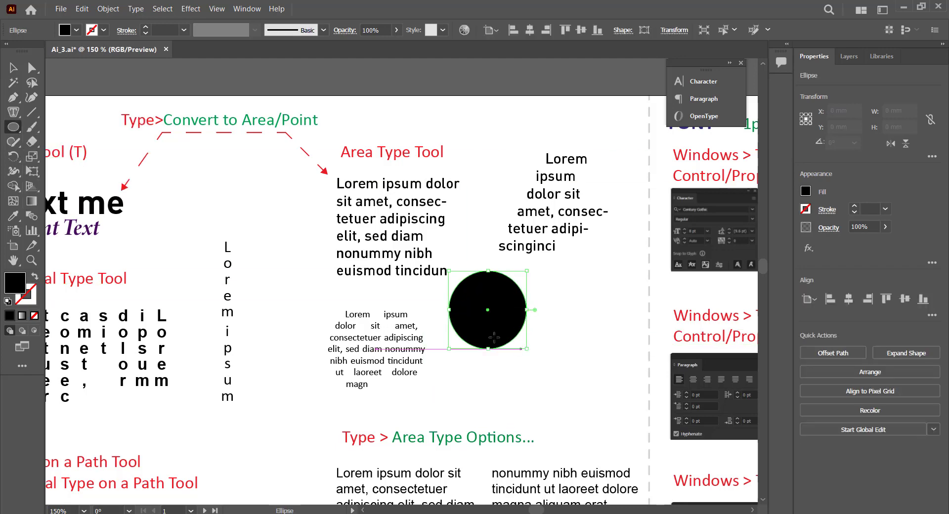
Swap the circle's fill and stroke, and convert it into a text frame with the Area Type tool
click(13, 111)
click(76, 127)
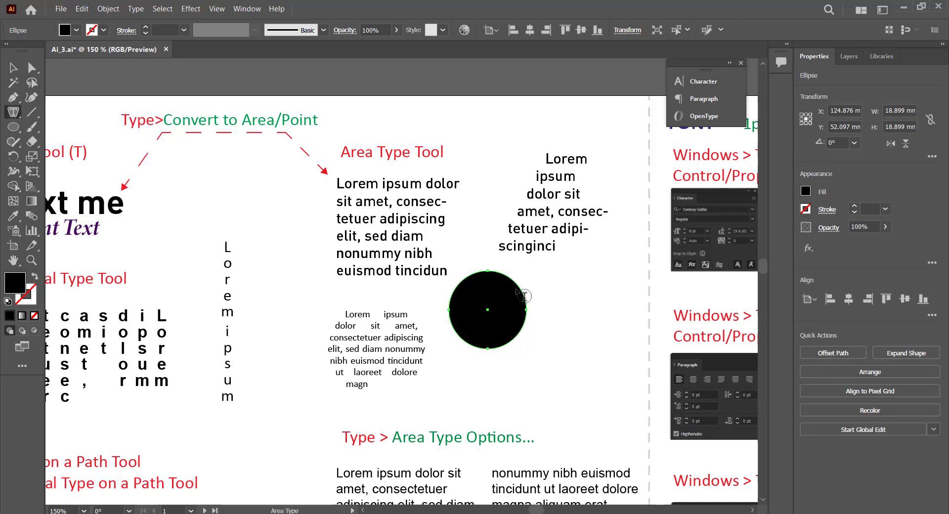
click(35, 276)
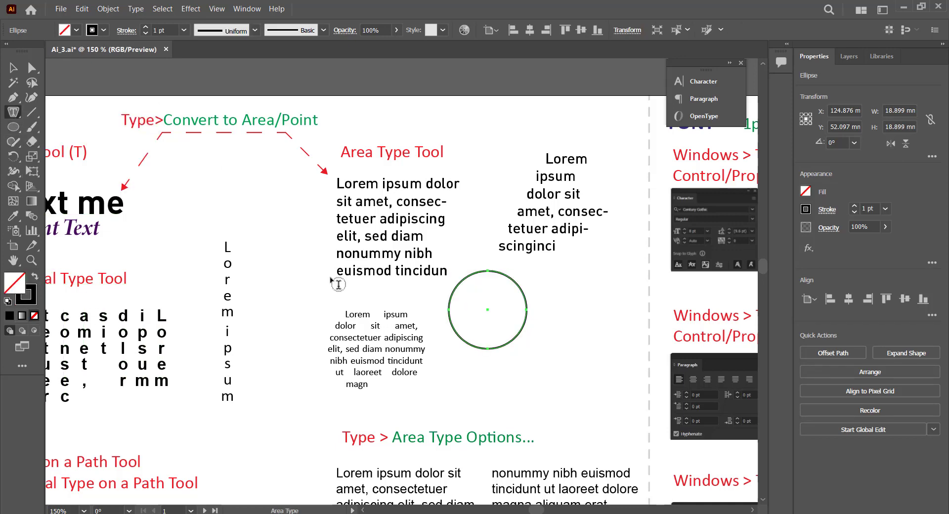
click(465, 285)
key(Return)
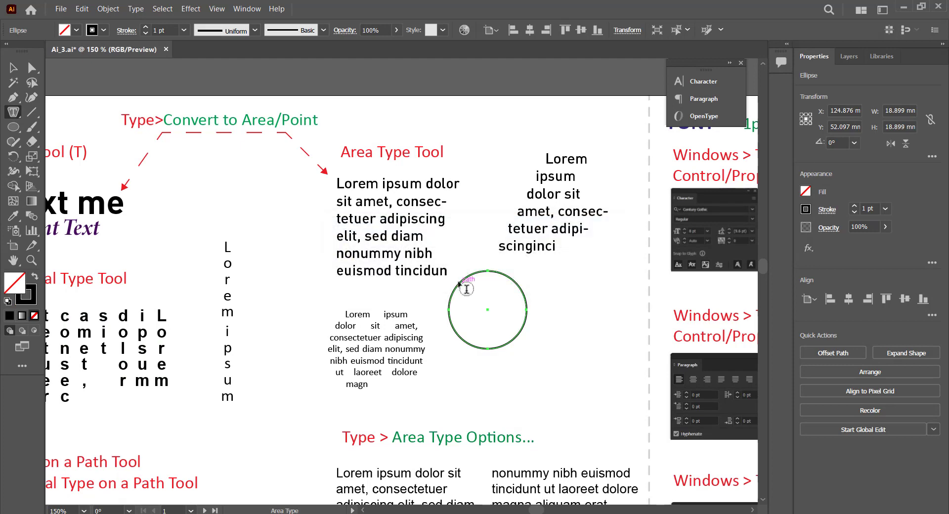
click(465, 286)
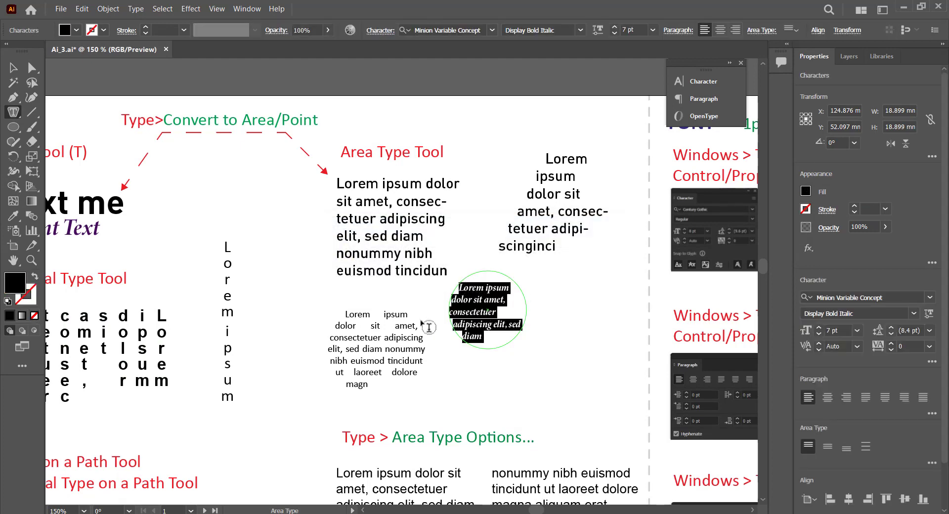
Scale the new circular text frame to about 25.8 mm in diameter and move it level with the smaller circular block
click(13, 68)
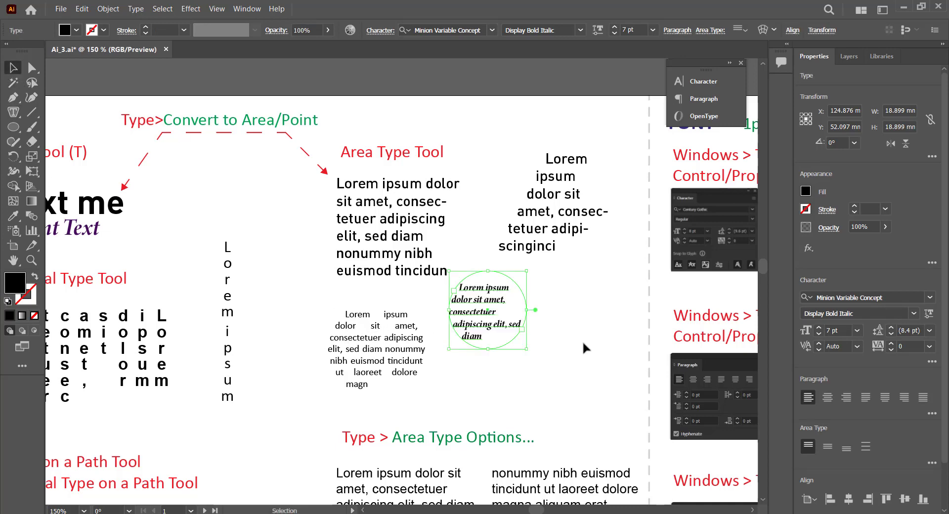
drag(526, 348, 555, 377)
drag(519, 322, 535, 347)
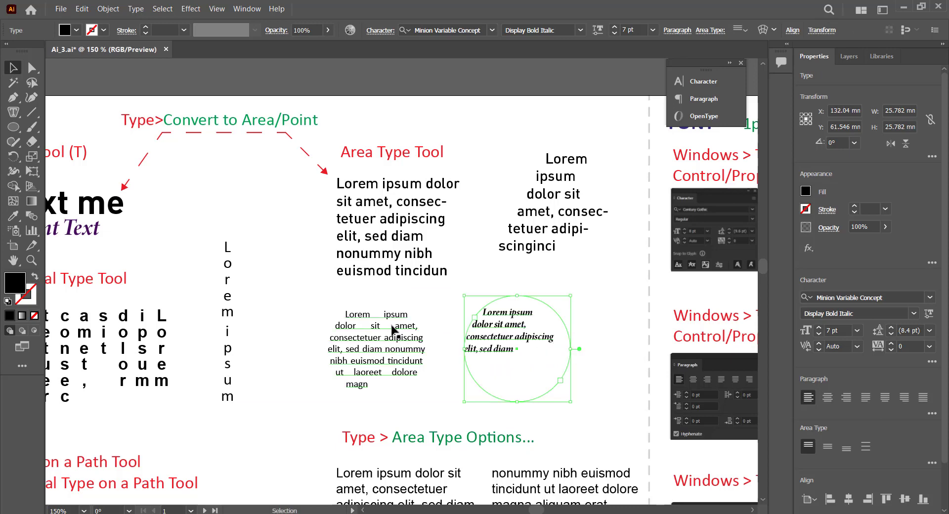
Fill the enlarged circular text frame with placeholder text
double_click(517, 348)
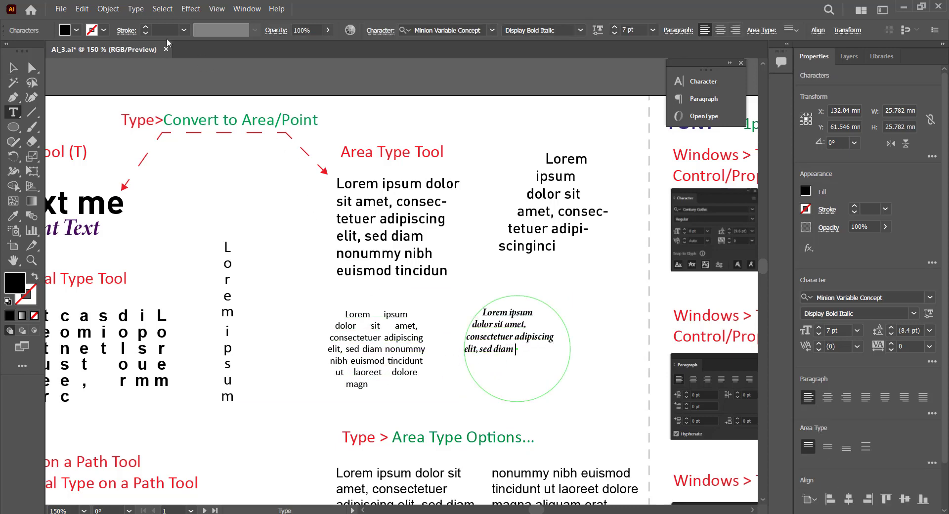
click(133, 9)
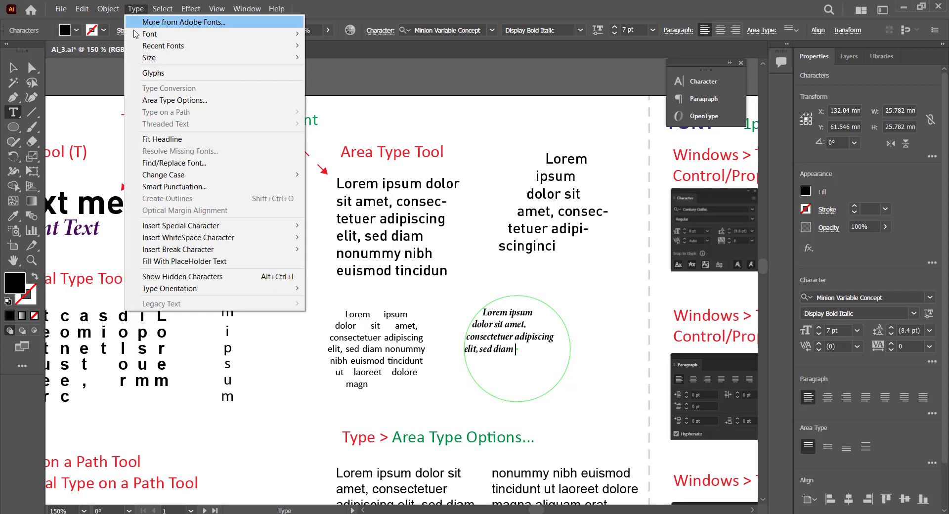
click(181, 265)
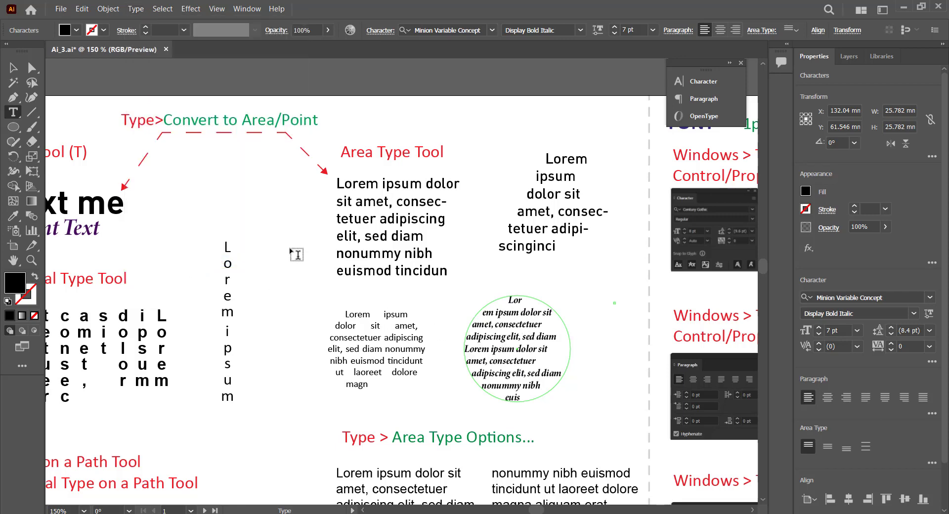
key(Escape)
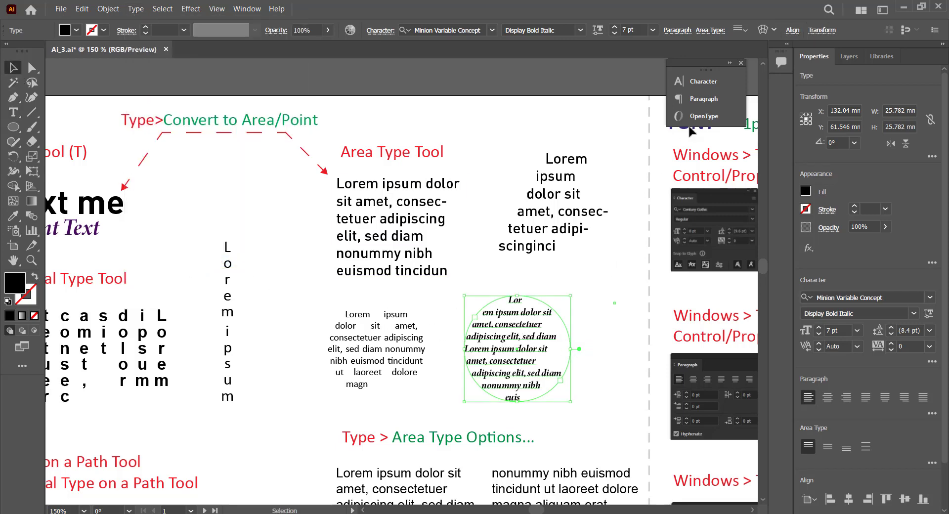
Try the paragraph alignments on the new circular text, choose Justify with last line aligned left, and set its left indent to 1 pt
click(706, 99)
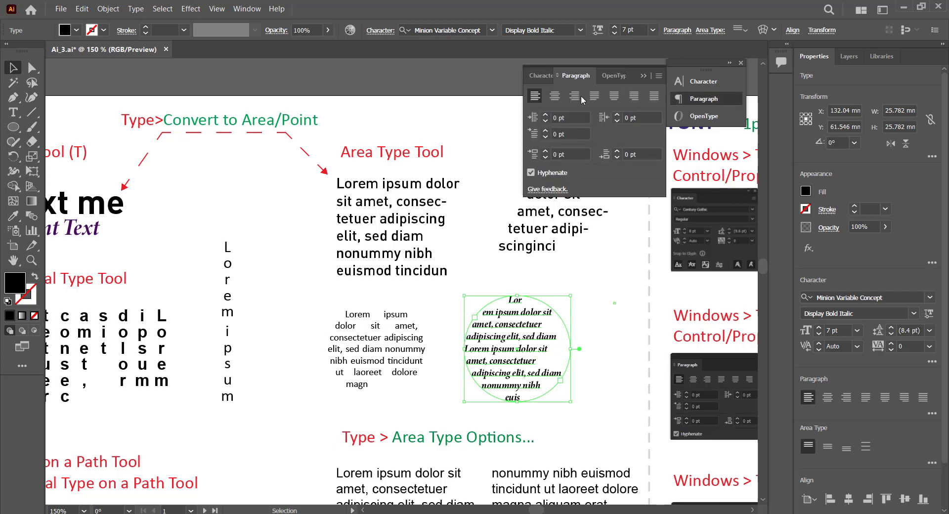
click(554, 95)
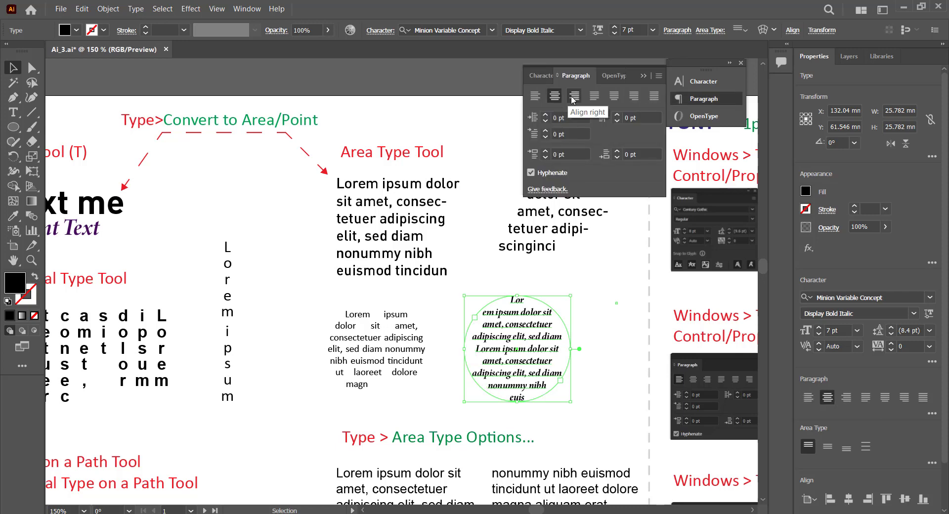
click(573, 96)
click(594, 97)
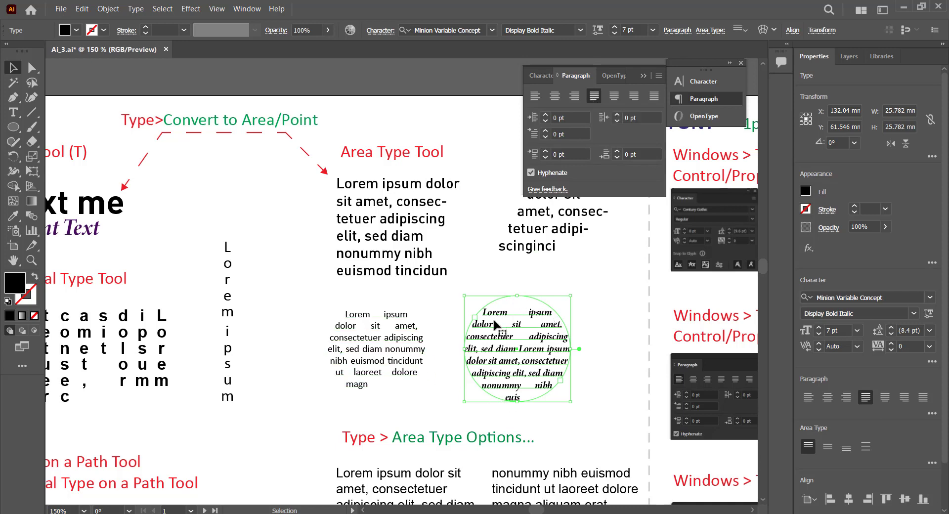
click(654, 96)
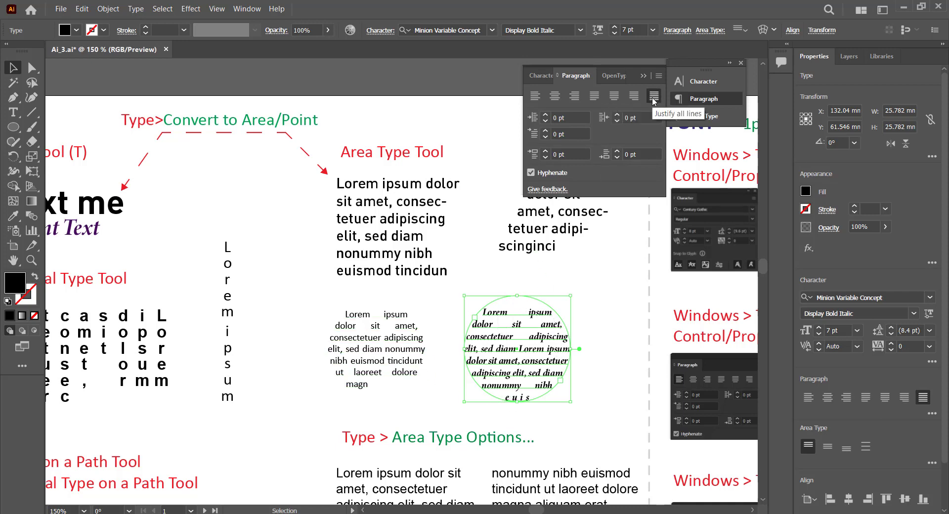
click(633, 102)
click(614, 96)
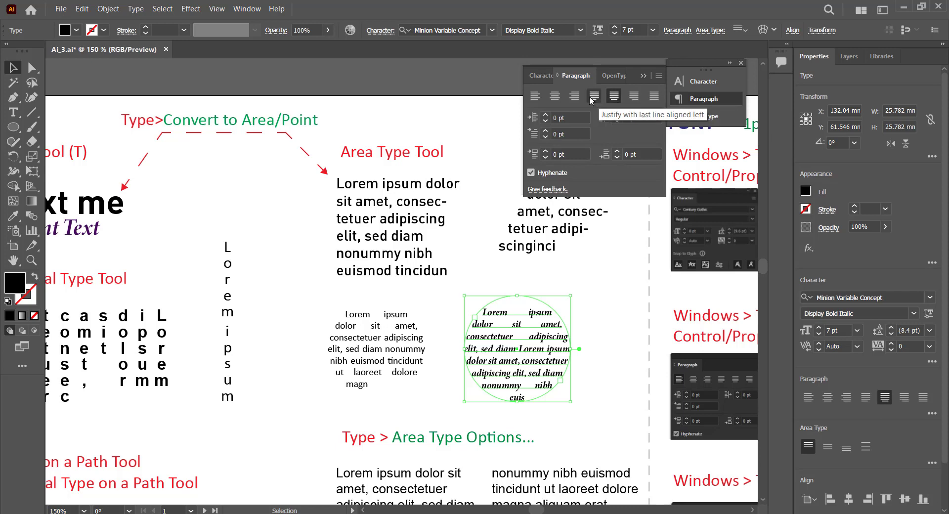
click(592, 101)
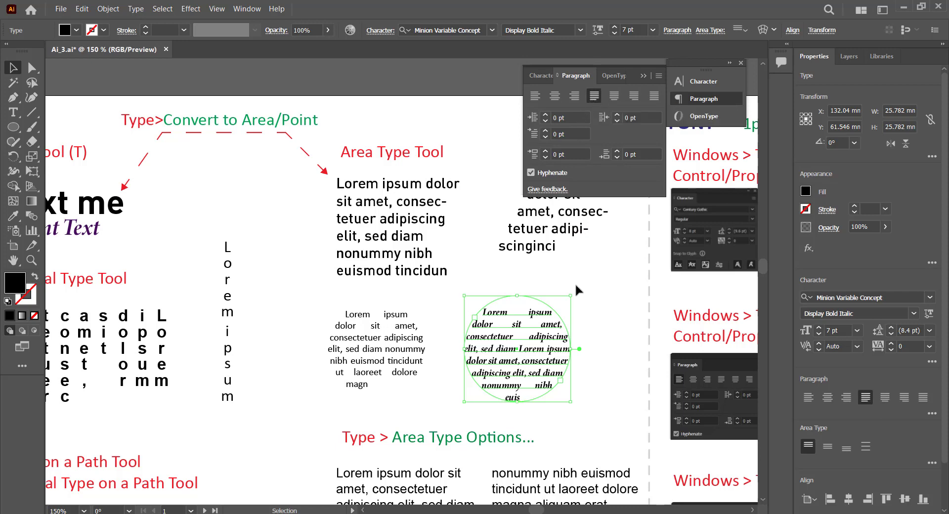
click(545, 115)
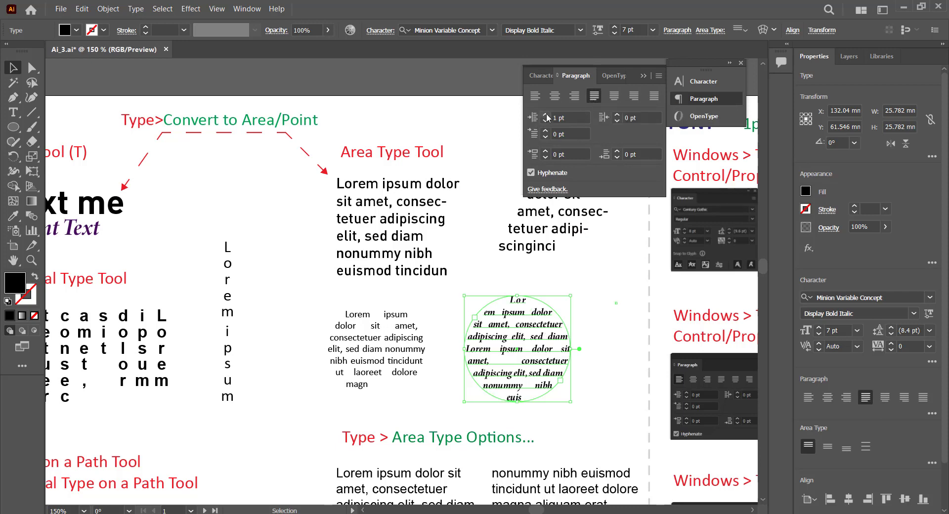
click(604, 332)
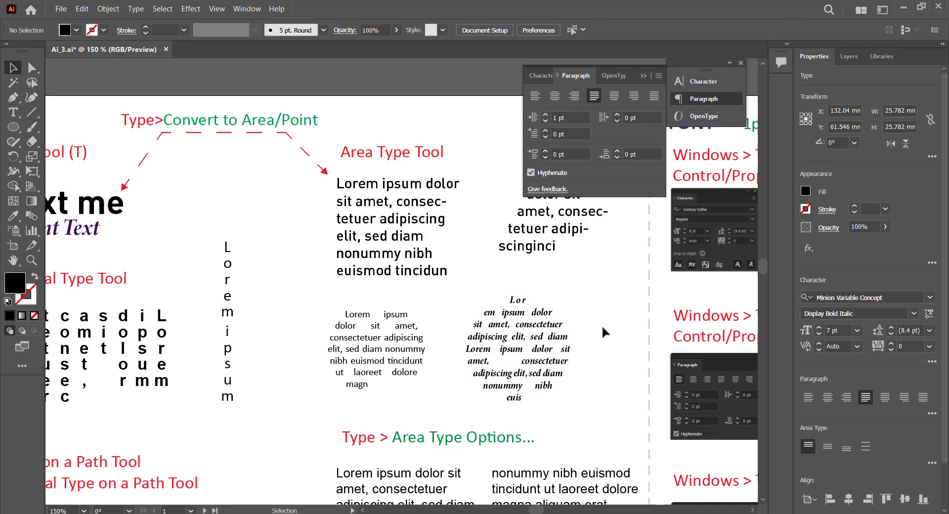
Select all the text in the larger circular frame and change its font to Cambria
click(542, 76)
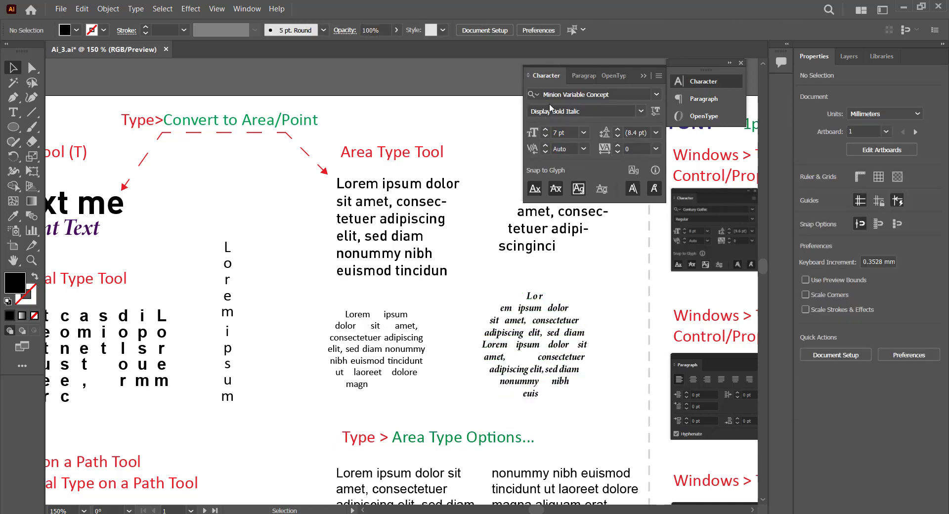
click(550, 321)
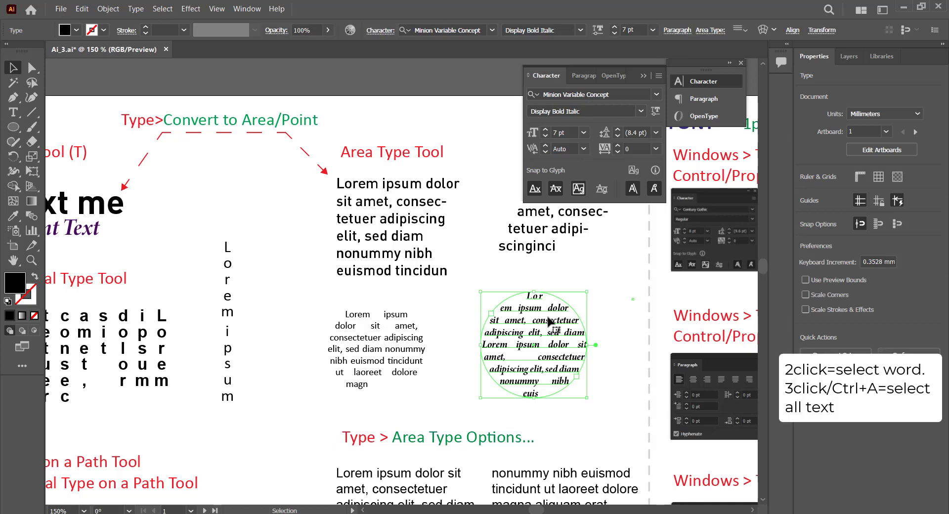
double_click(549, 321)
triple_click(547, 297)
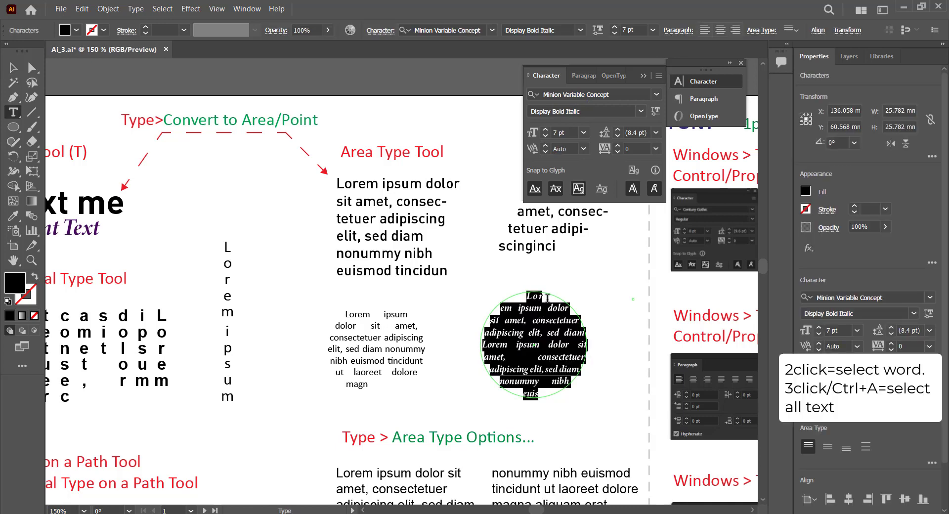
click(659, 97)
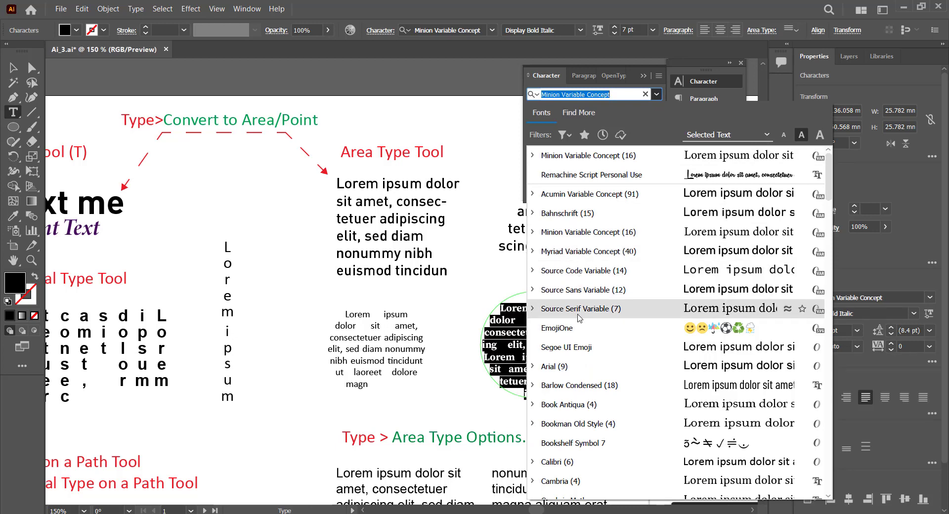
click(564, 481)
click(553, 330)
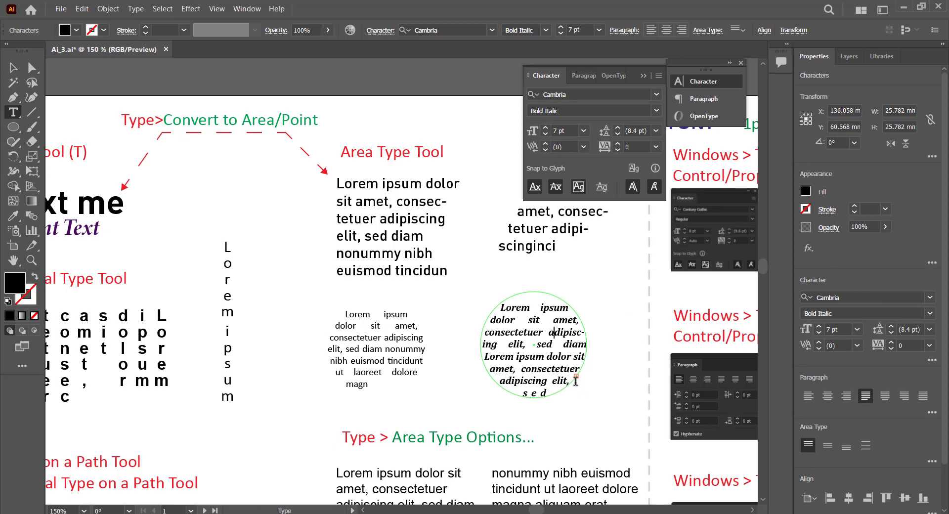
Enlarge the Cambria circular text frame to about 31.4 mm in diameter and move it up to about X 136.7 mm, Y 57.4 mm
click(13, 68)
click(514, 393)
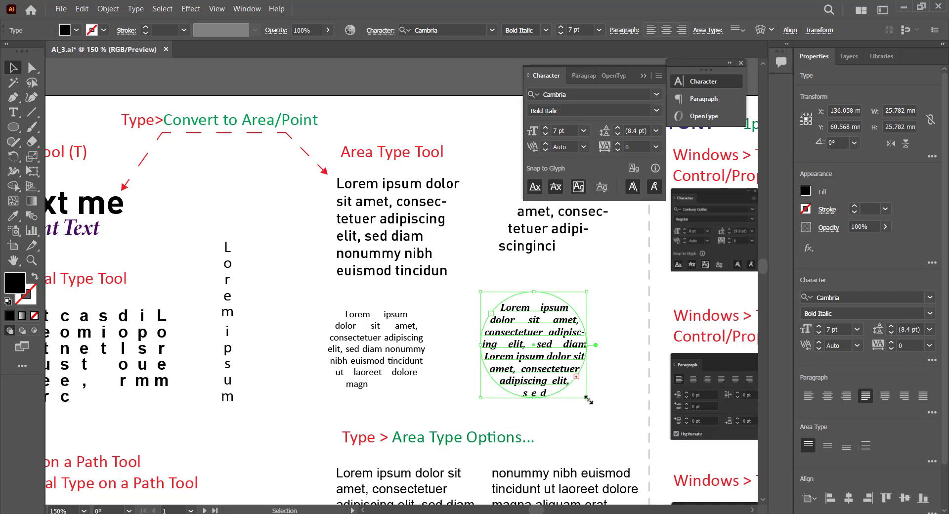
drag(588, 401, 613, 418)
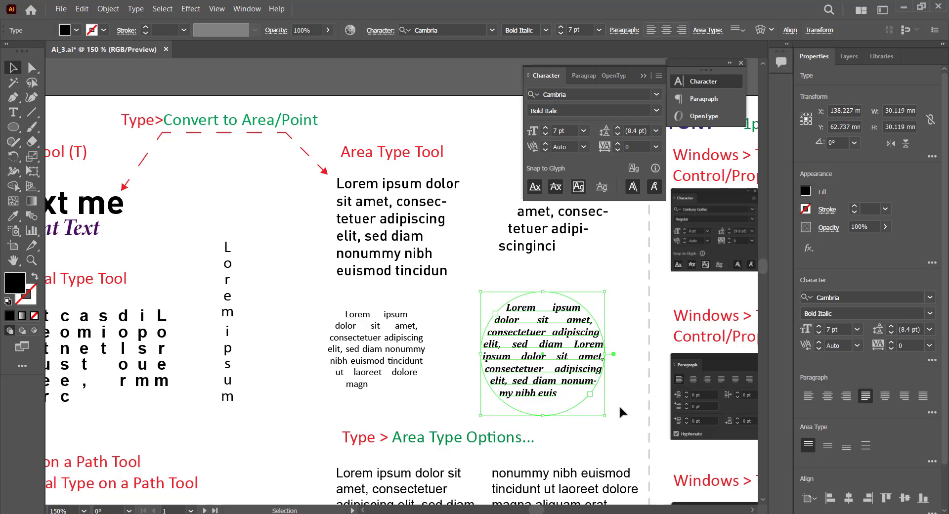
drag(585, 388, 617, 387)
click(612, 382)
click(575, 358)
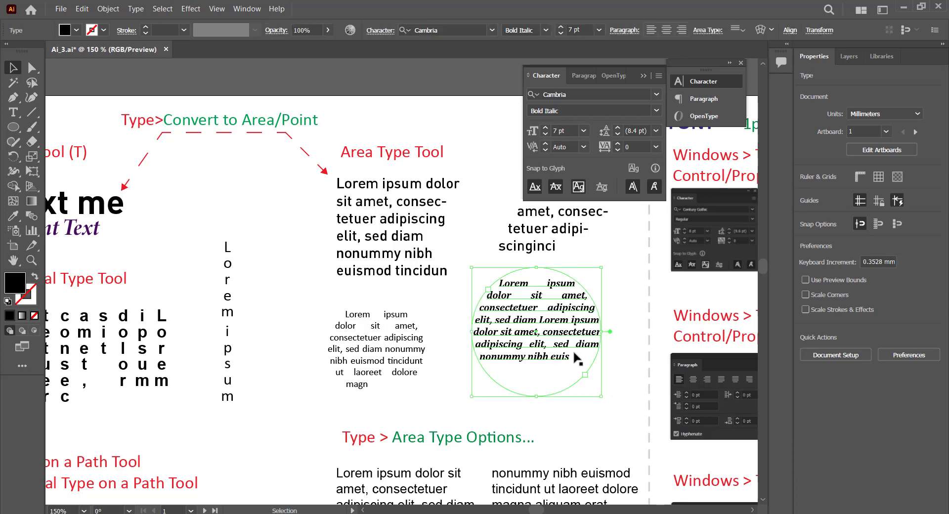
Collapse the open character settings and delete the large circular Cambria text block
scroll(247, 311, down, 1)
drag(319, 270, 348, 228)
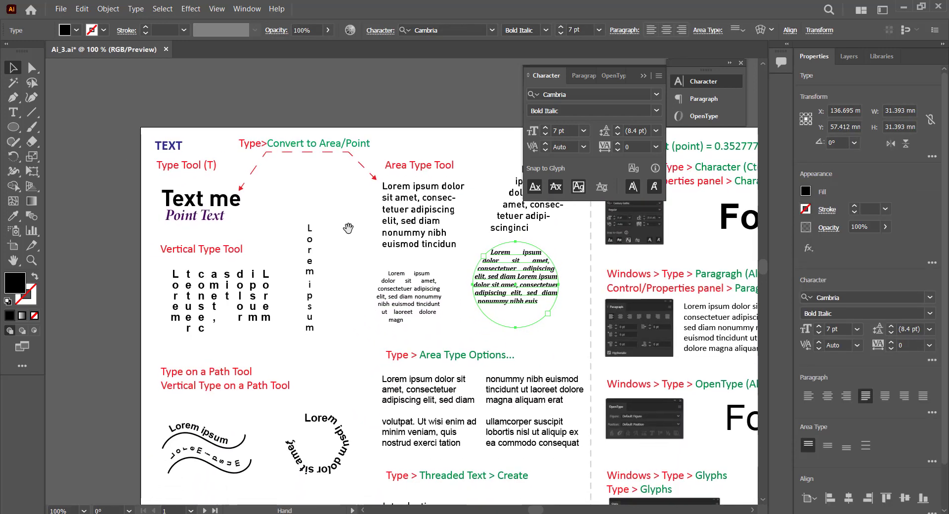
click(643, 76)
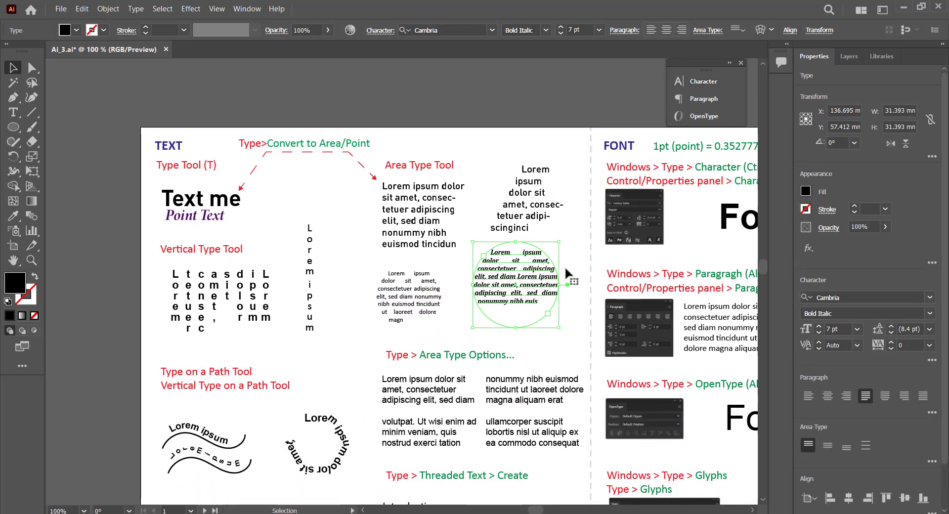
click(572, 245)
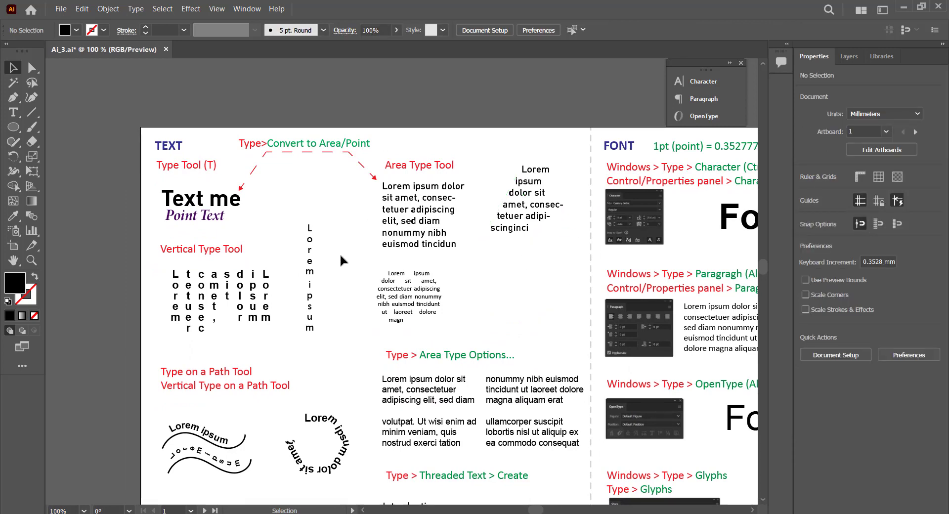
drag(364, 229, 386, 199)
key(ctrl+plus)
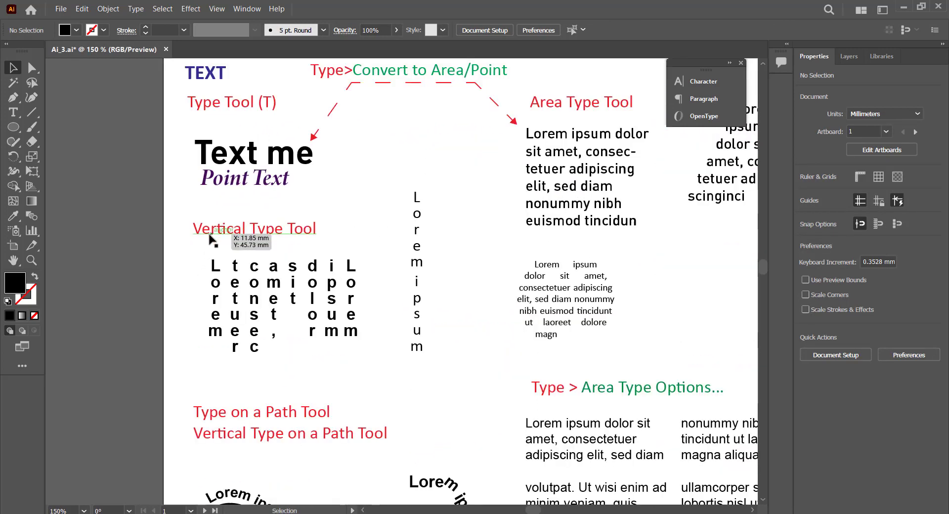
Move the black vertical "Lorem ipsum" line slightly down and left on the artboard and deselect it
drag(333, 229, 294, 223)
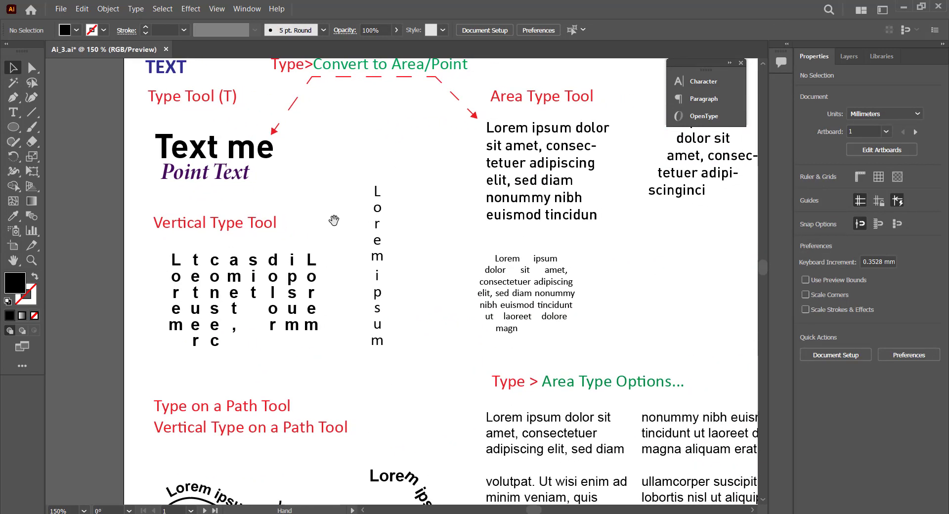
mouse_move(388, 341)
mouse_down()
mouse_move(386, 363)
mouse_move(375, 348)
mouse_up()
click(112, 221)
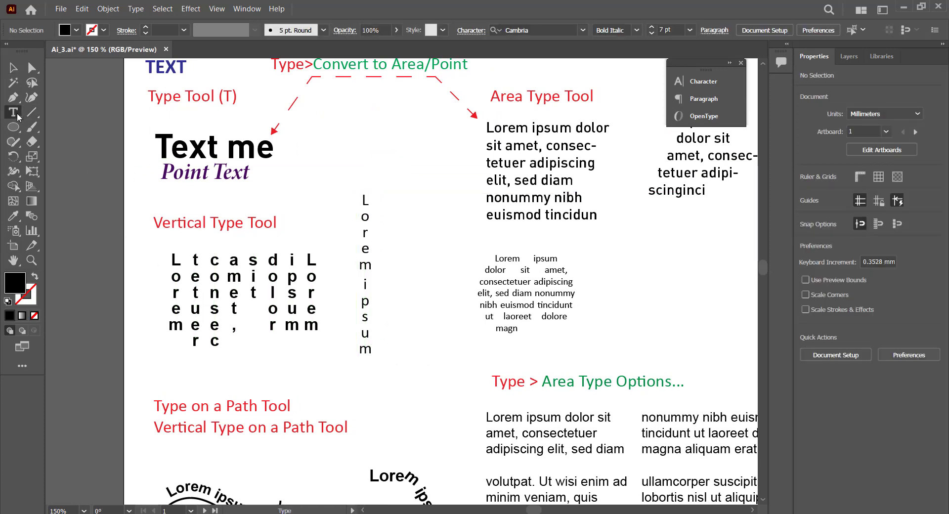
Add vertical point text "Lorem ipsum" to the right of the existing vertical line and enlarge it to about 13.98 pt
click(14, 112)
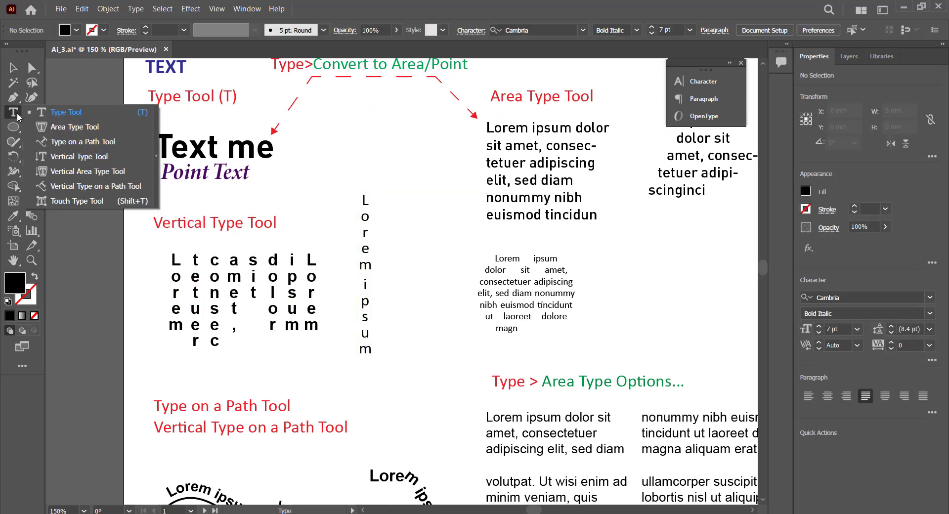
click(91, 157)
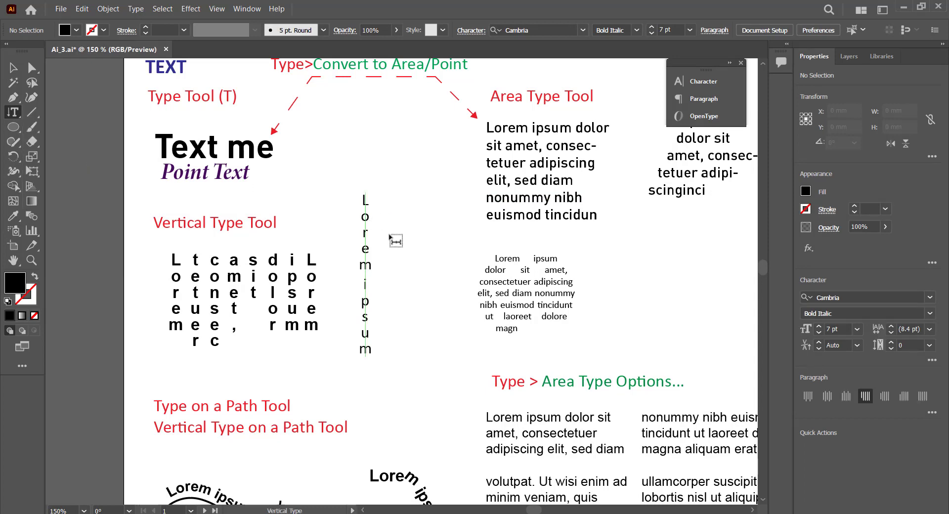
click(417, 207)
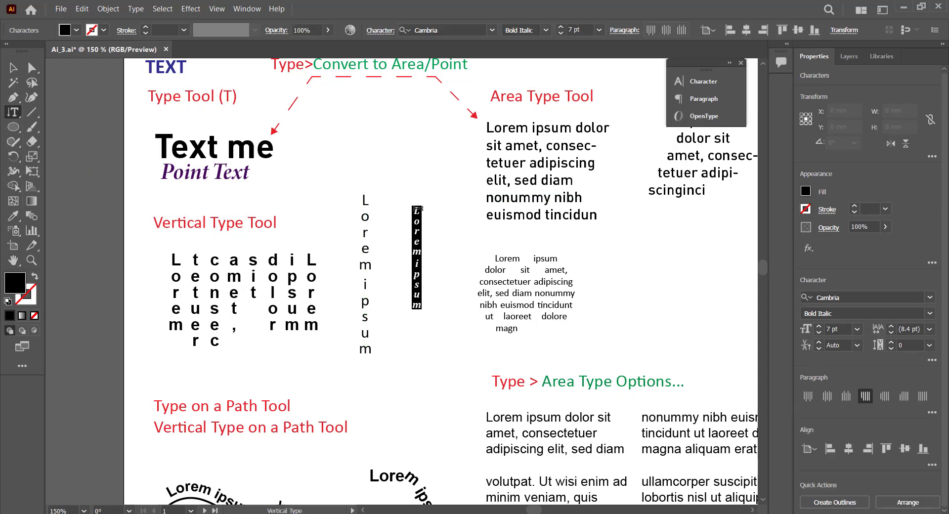
click(13, 68)
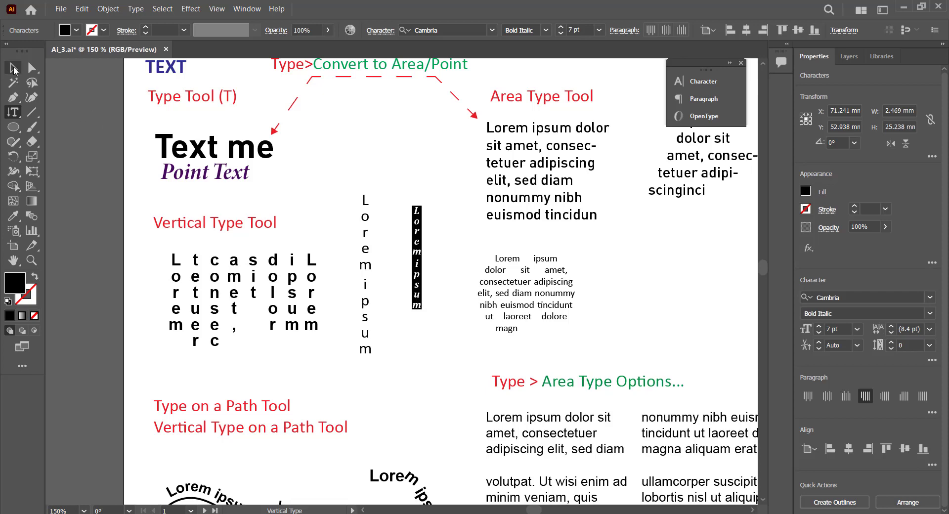
drag(421, 310, 445, 371)
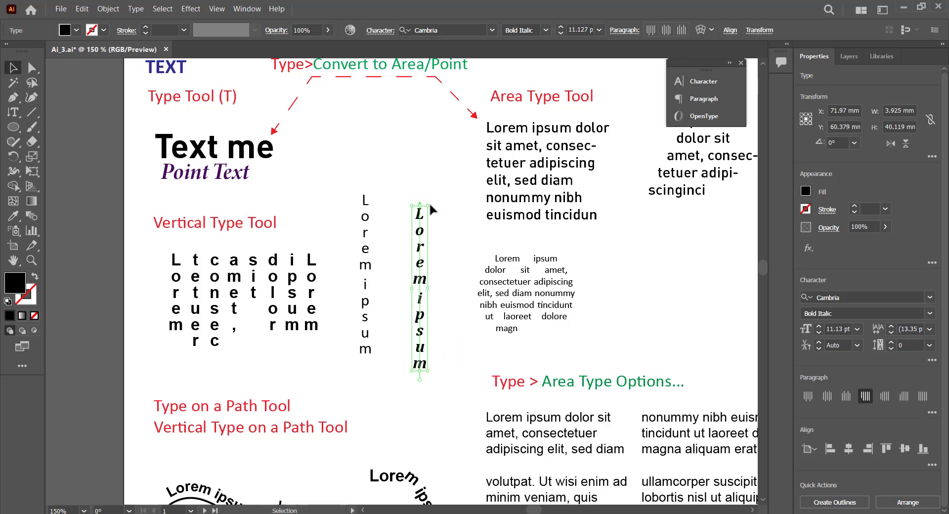
drag(427, 205, 432, 163)
click(454, 184)
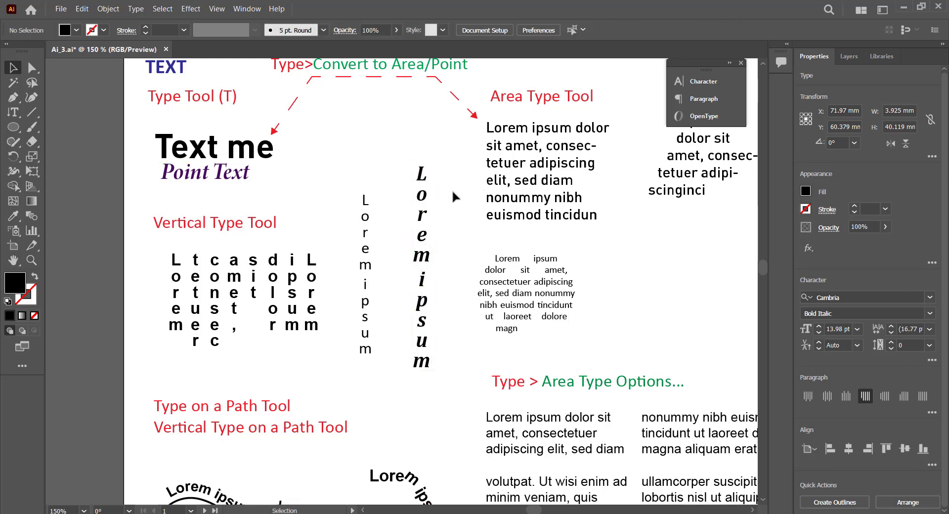
Move the new vertical text to about X 70.5 mm, Y 50.4 mm and change its font to Minion Variable Concept
drag(419, 206, 413, 345)
double_click(413, 193)
double_click(413, 345)
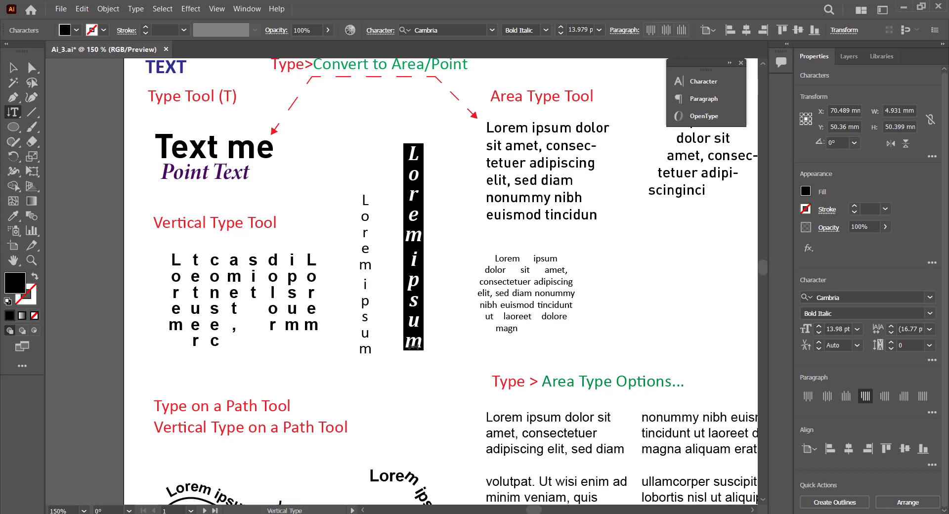
click(496, 32)
key(Down)
key(Return)
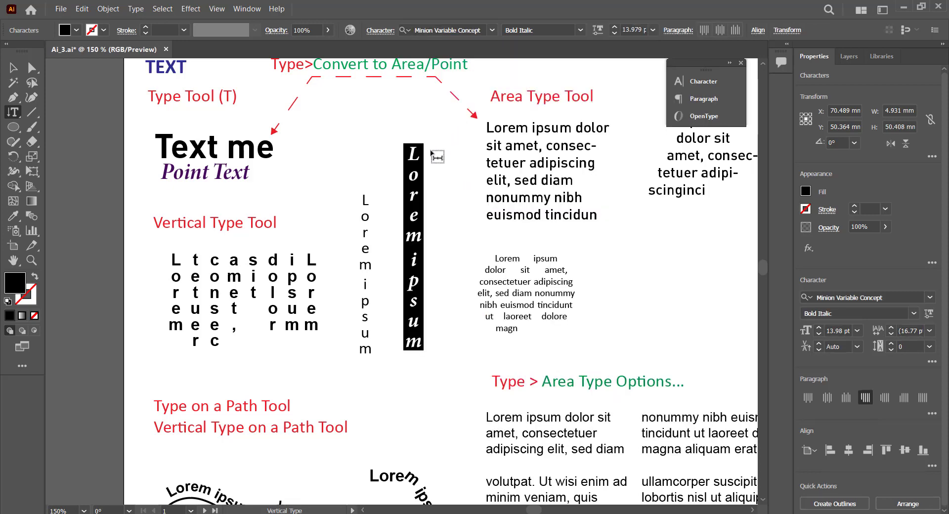
key(Escape)
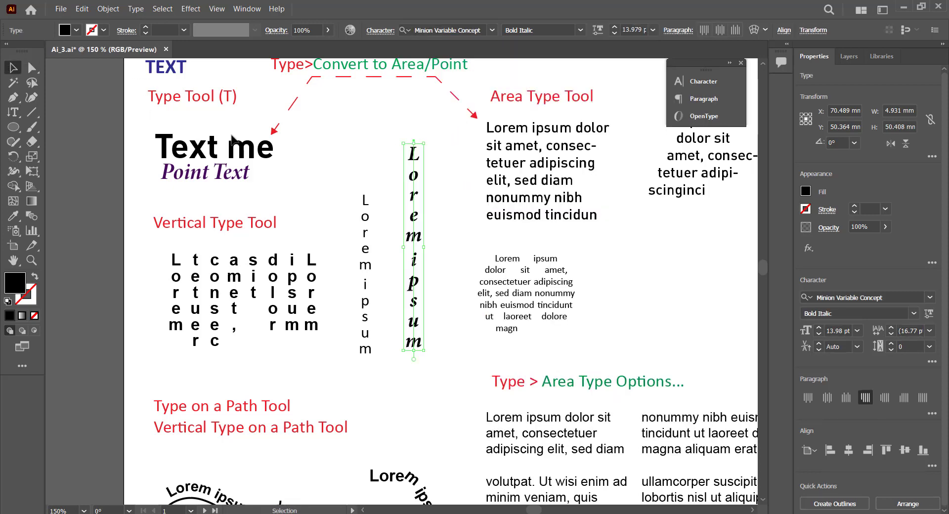
Fill the new vertical text with a vivid purple colour and deselect it
double_click(15, 290)
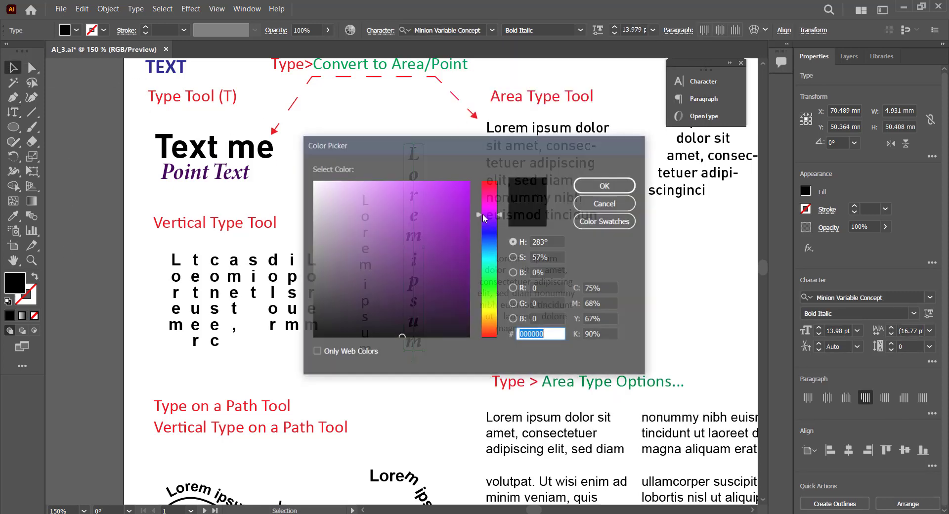
click(447, 208)
click(585, 186)
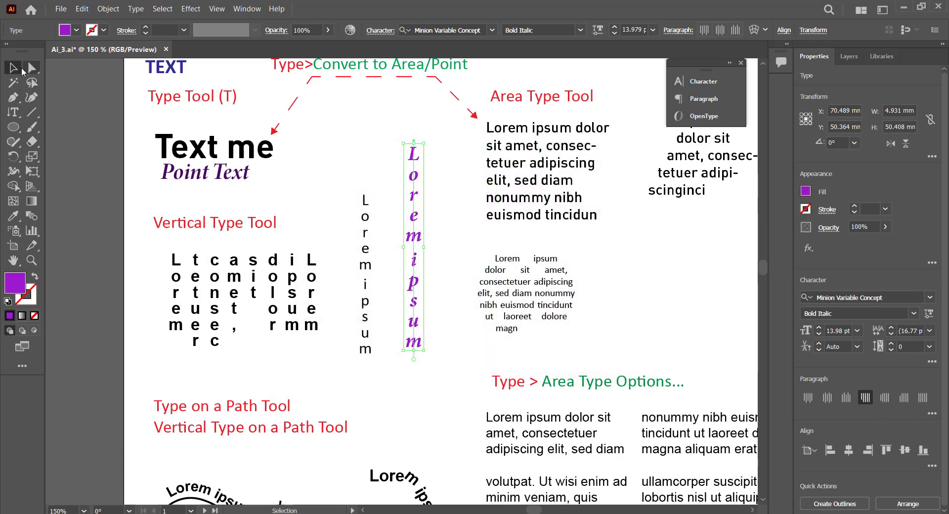
click(434, 248)
Reposition the purple vertical text at about X 67.6 mm, Y 52.1 mm
drag(478, 235, 428, 233)
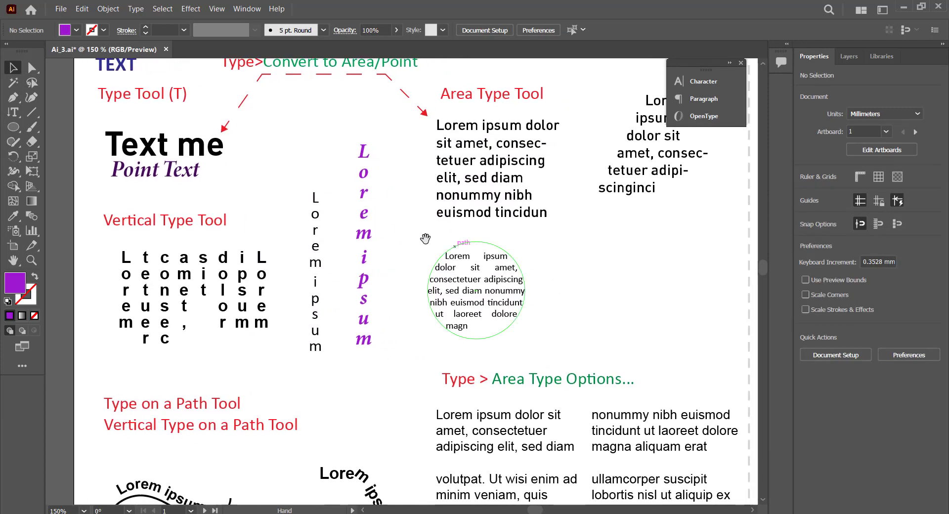
click(363, 259)
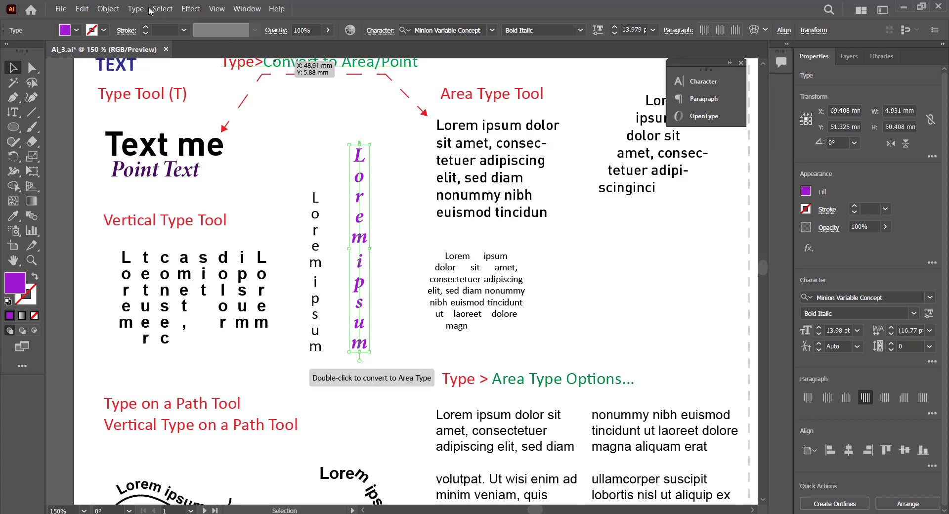
scroll(298, 88, up, 1)
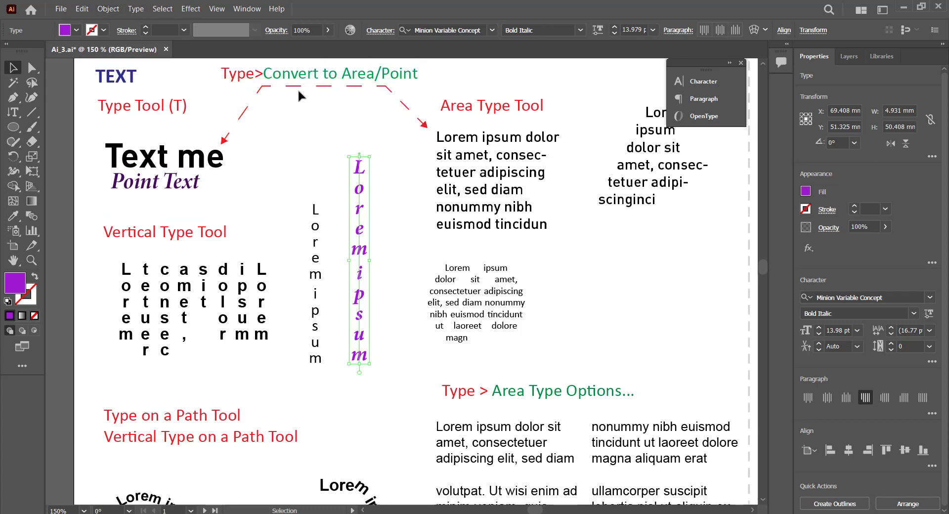
click(334, 165)
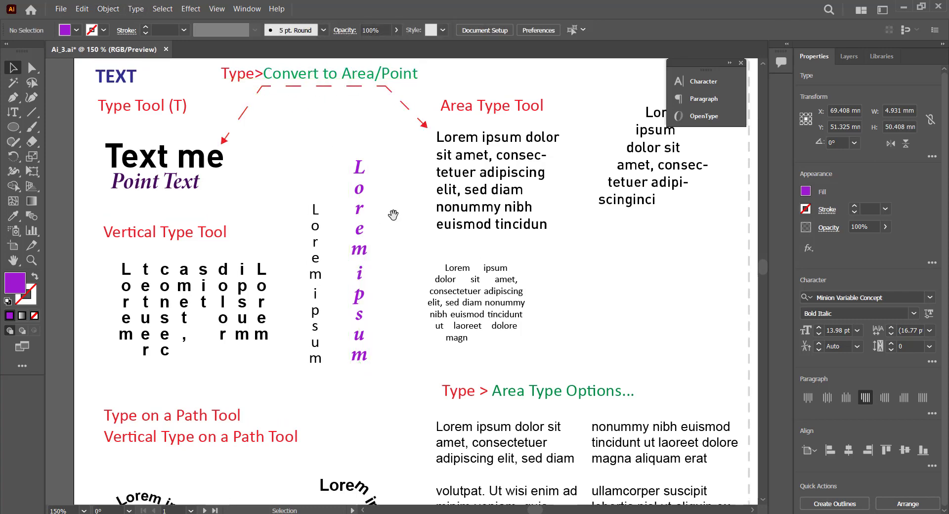
scroll(422, 214, left, 3)
drag(420, 225, 413, 225)
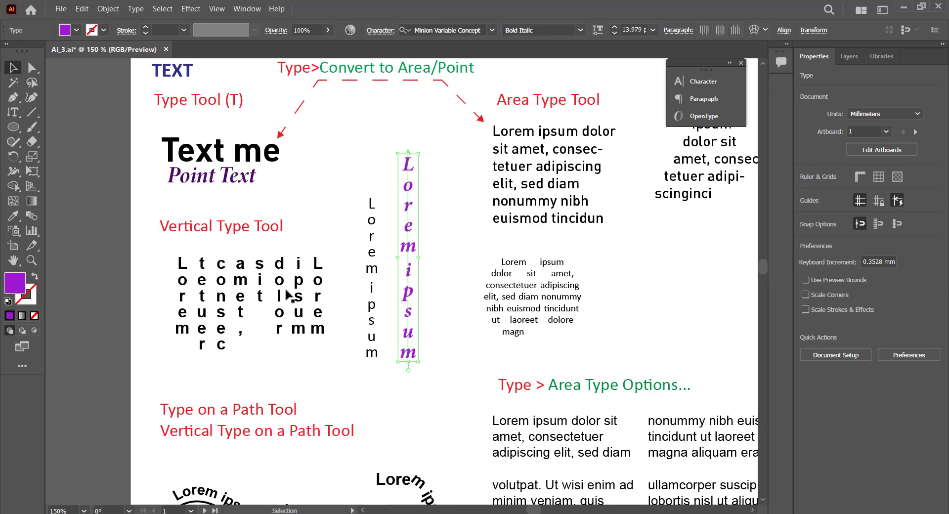
Move the bold multi-column vertical text to about X 23.7 mm, Y 63.3 mm and convert it to point type
mouse_move(289, 300)
mouse_down()
mouse_move(275, 299)
mouse_move(278, 287)
mouse_up()
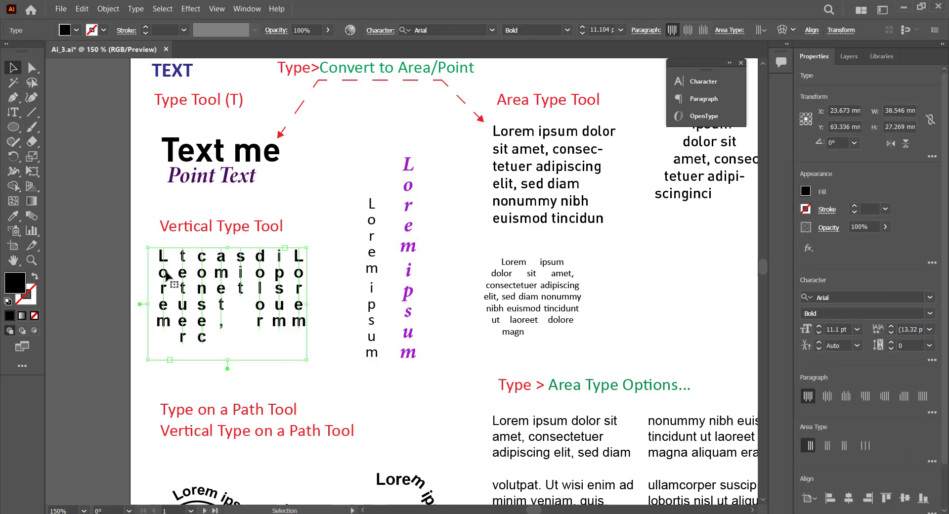
double_click(290, 323)
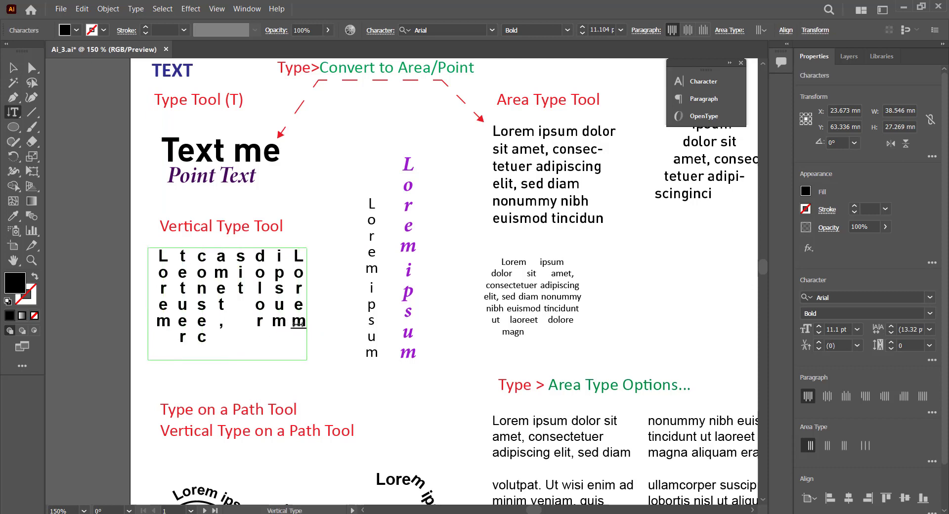
drag(298, 323, 275, 310)
click(295, 325)
click(13, 68)
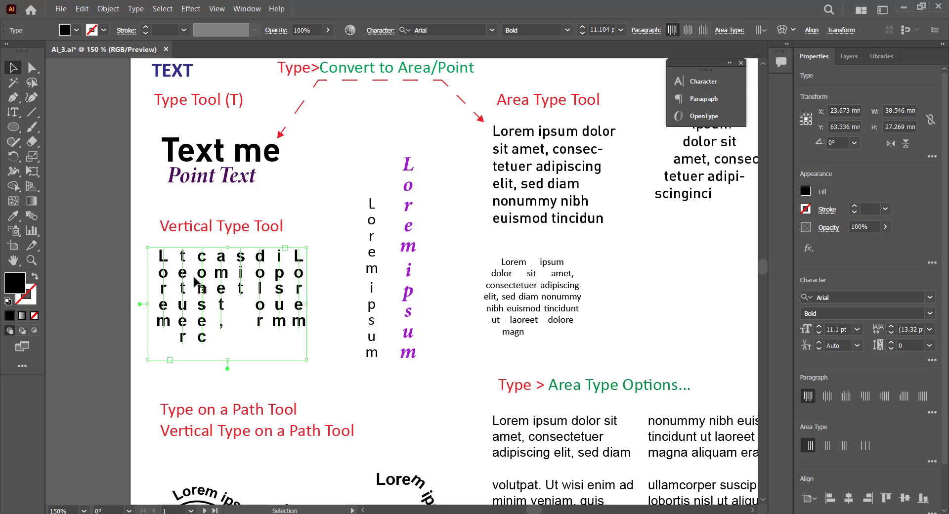
double_click(228, 369)
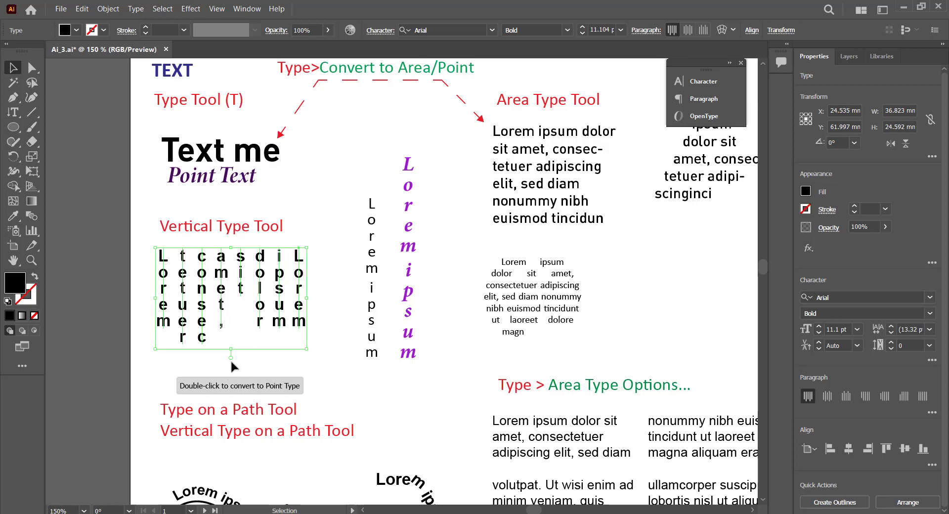
Shift both single-line vertical texts left, placing the purple one at about X 61.8 mm, Y 52.1 mm
click(408, 354)
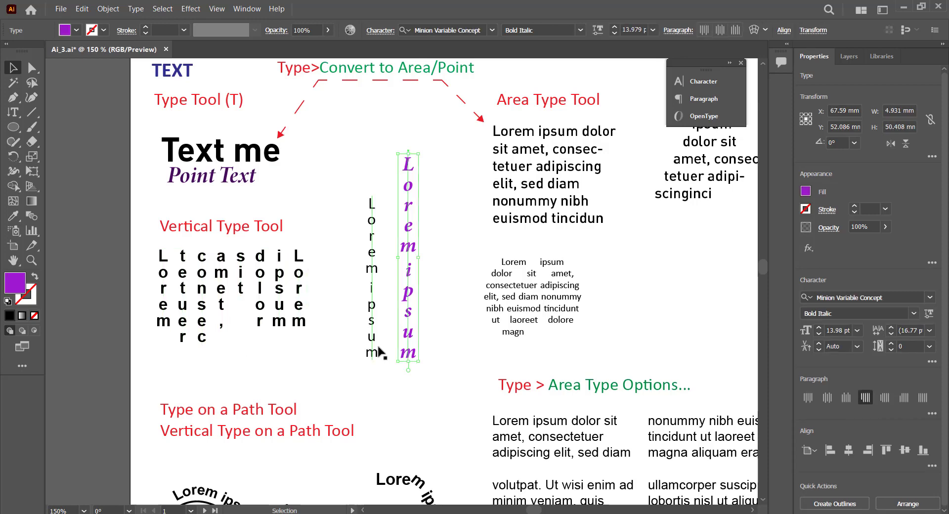
drag(372, 336, 347, 334)
mouse_move(403, 346)
mouse_down()
mouse_move(379, 346)
mouse_move(411, 390)
mouse_move(444, 387)
mouse_move(404, 290)
mouse_move(396, 362)
mouse_up()
scroll(385, 381, up, 1)
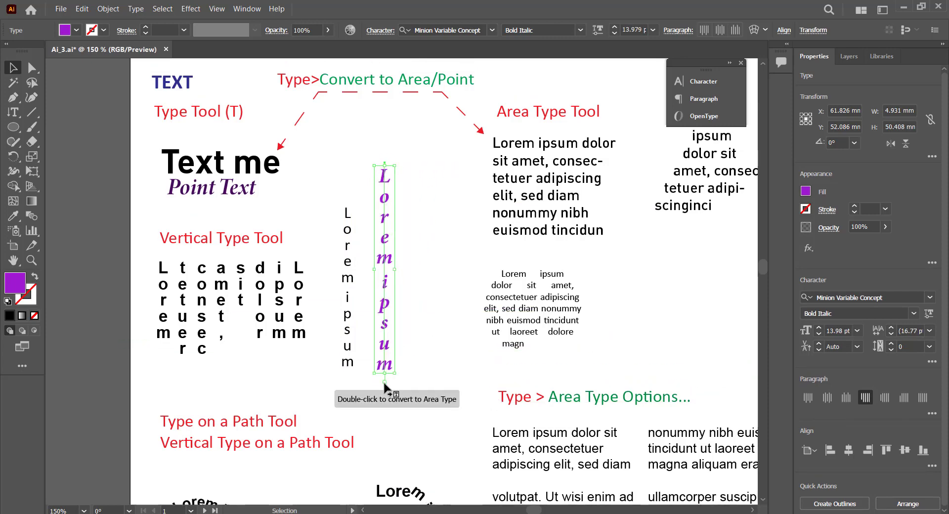
Convert the purple vertical text to area type and enlarge its frame to about 11.3 by 56.1 mm
double_click(385, 382)
drag(394, 373, 420, 397)
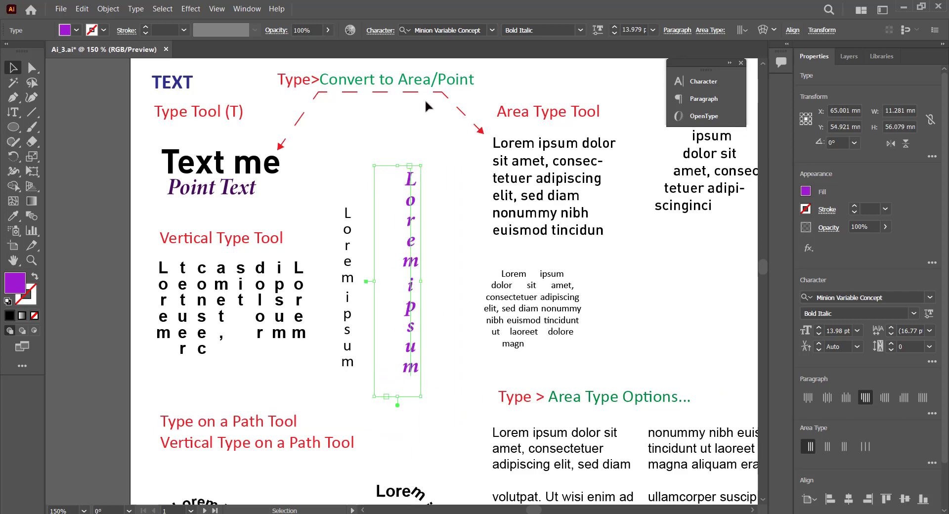
scroll(416, 137, down, 1)
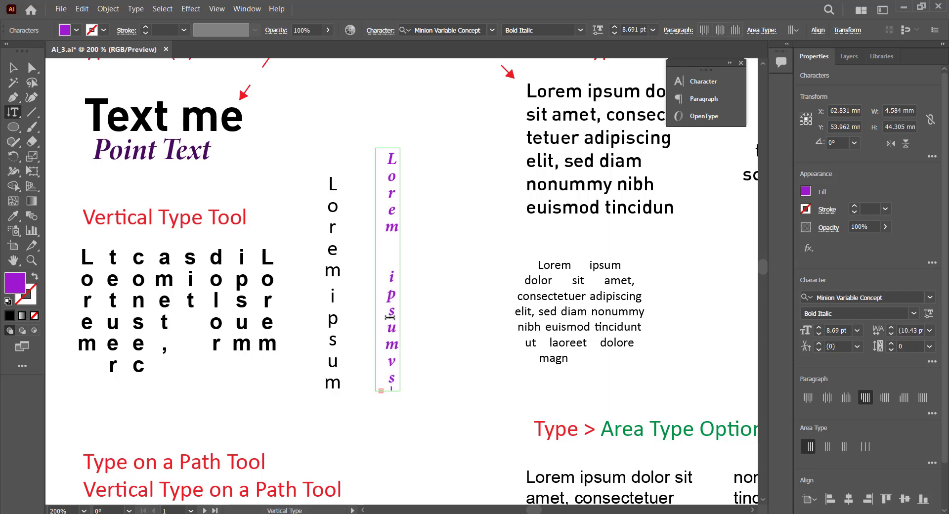
Reshape the purple vertical text frame to about 7.1 by 39.4 mm so its overflowing text wraps into a second column
click(13, 68)
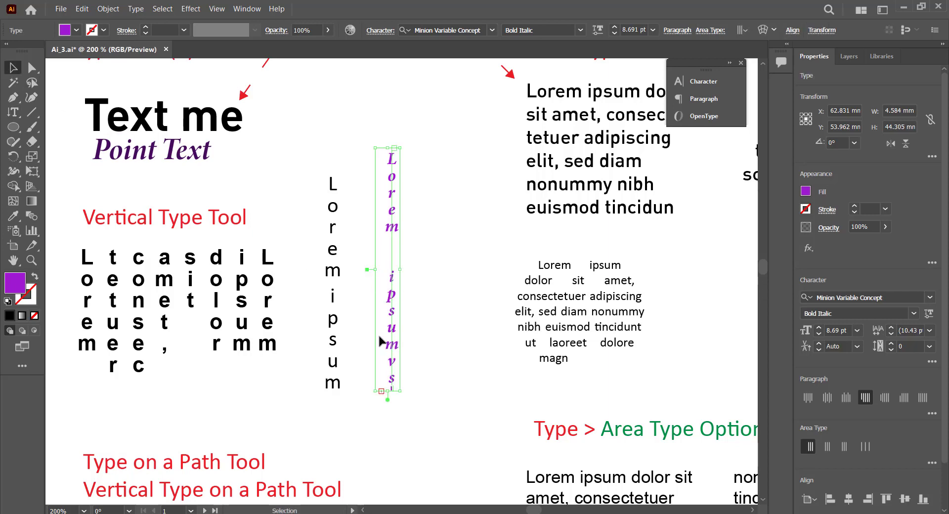
drag(401, 389, 414, 367)
scroll(459, 304, up, 4)
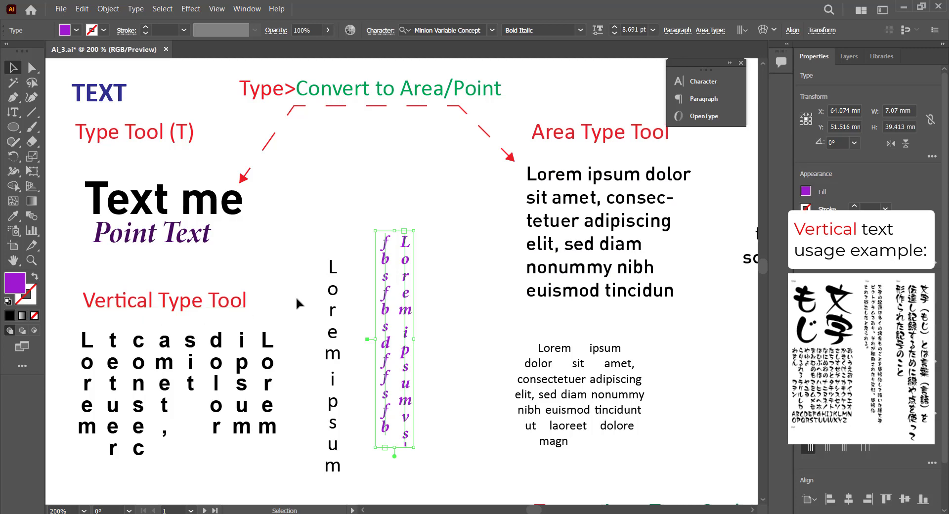
click(465, 297)
In the Type on a Path section, move the upper curved "Lorem ipsum" off its drawn line to about X 23.1 mm, Y 107.3 mm
scroll(467, 247, down, 3)
scroll(467, 247, left, 3)
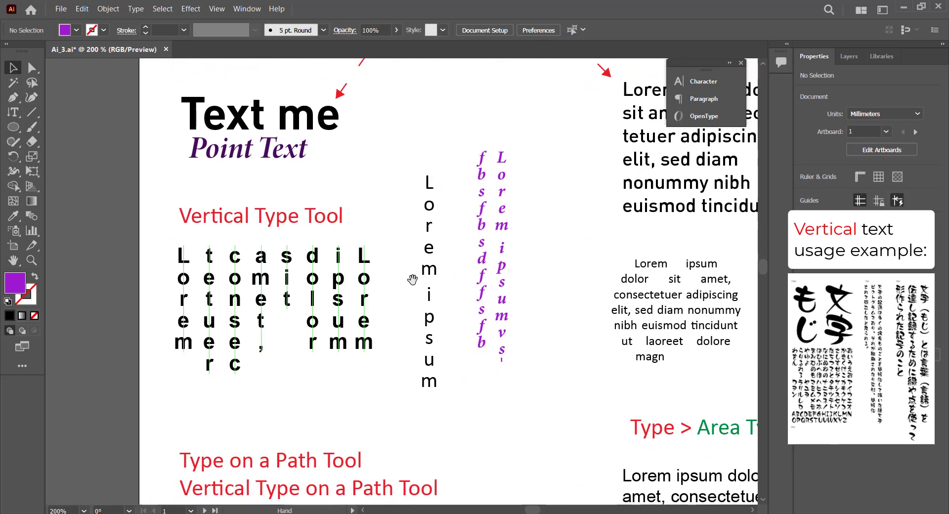
click(345, 296)
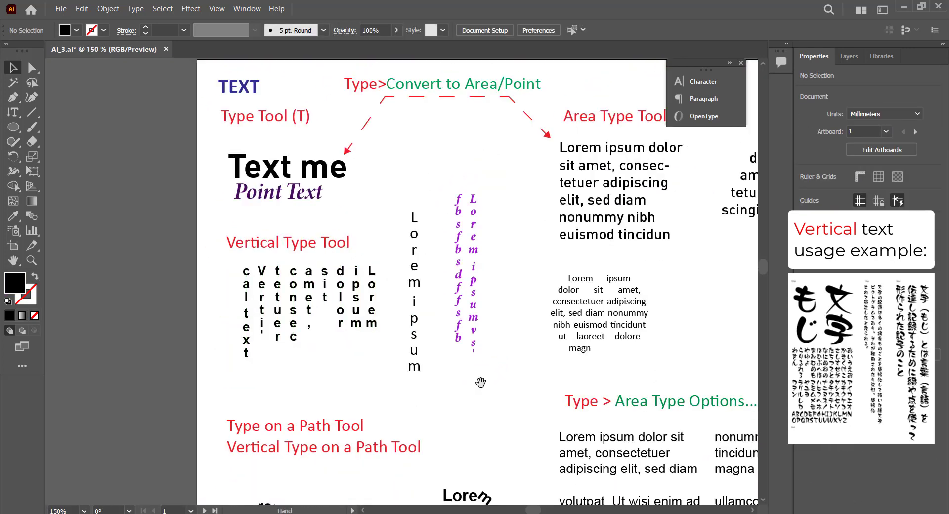
drag(428, 290, 368, 159)
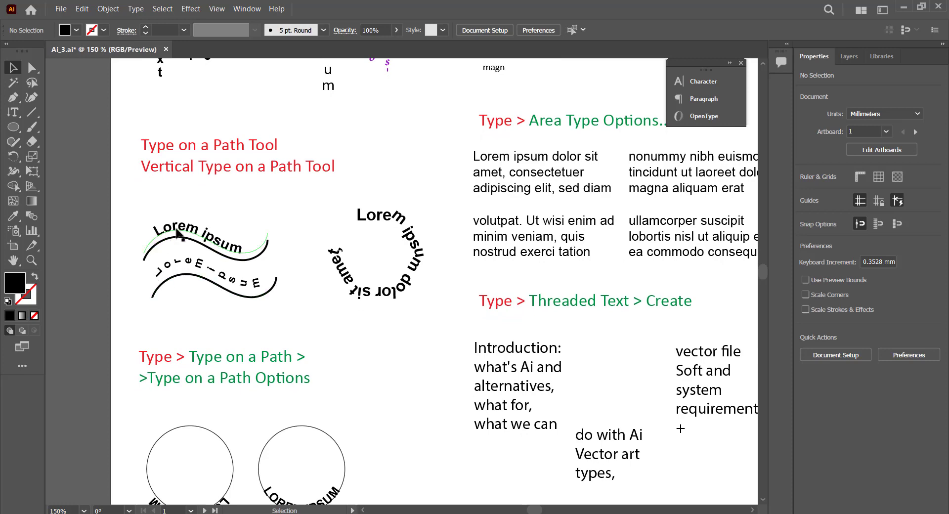
mouse_move(180, 227)
mouse_down()
mouse_move(192, 209)
mouse_move(171, 204)
mouse_move(181, 217)
mouse_up()
drag(226, 241, 234, 232)
key(ctrl+plus)
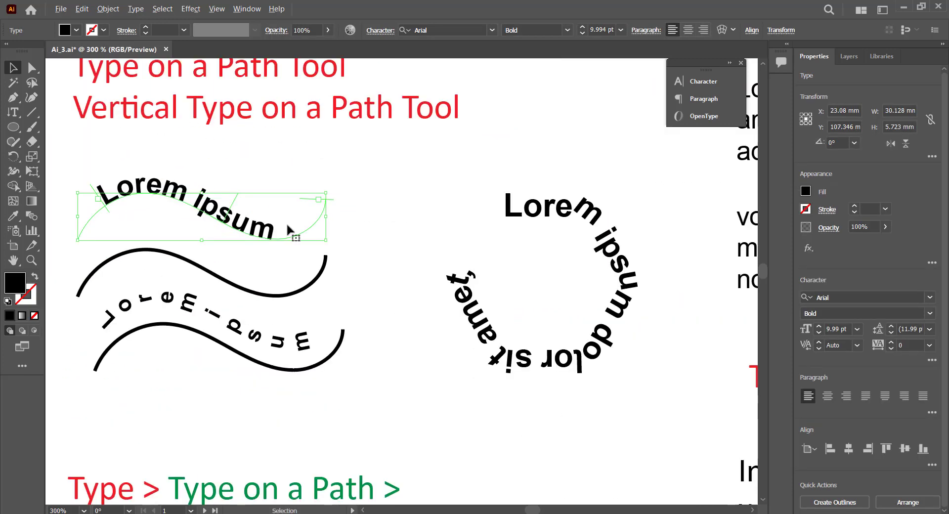
scroll(390, 242, left, 3)
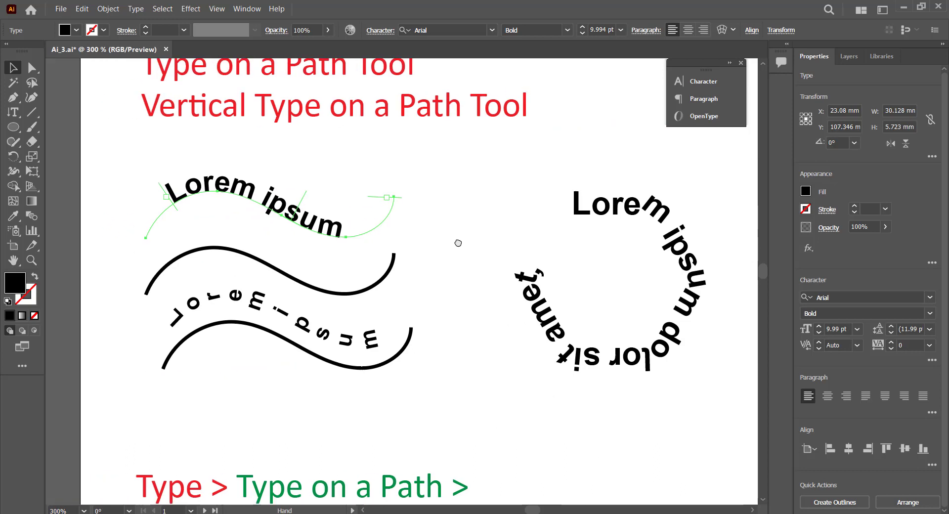
Move the lower curved text together with its line to about X 24.9 mm, Y 126.1 mm, and select the upper drawn curve
click(339, 289)
drag(413, 388, 365, 384)
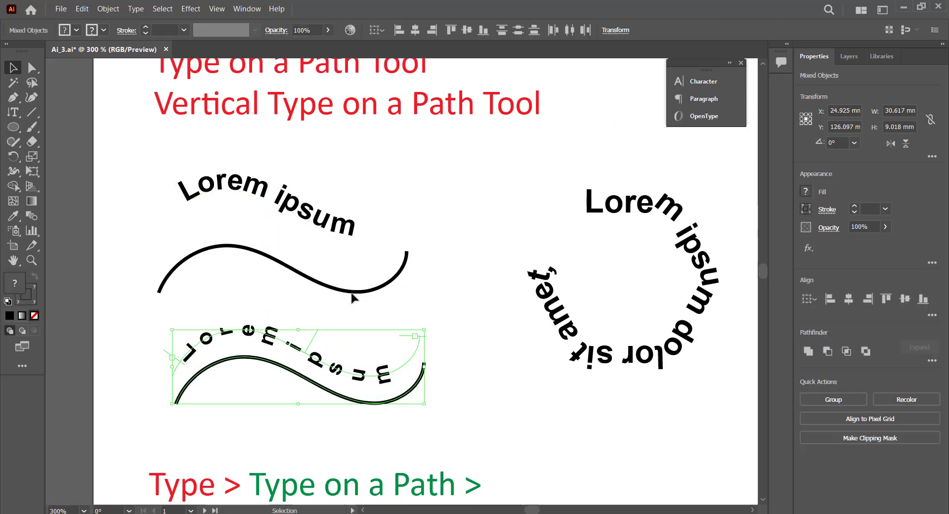
mouse_move(345, 290)
mouse_down()
mouse_move(334, 288)
mouse_move(361, 288)
mouse_move(341, 292)
mouse_move(349, 290)
mouse_up()
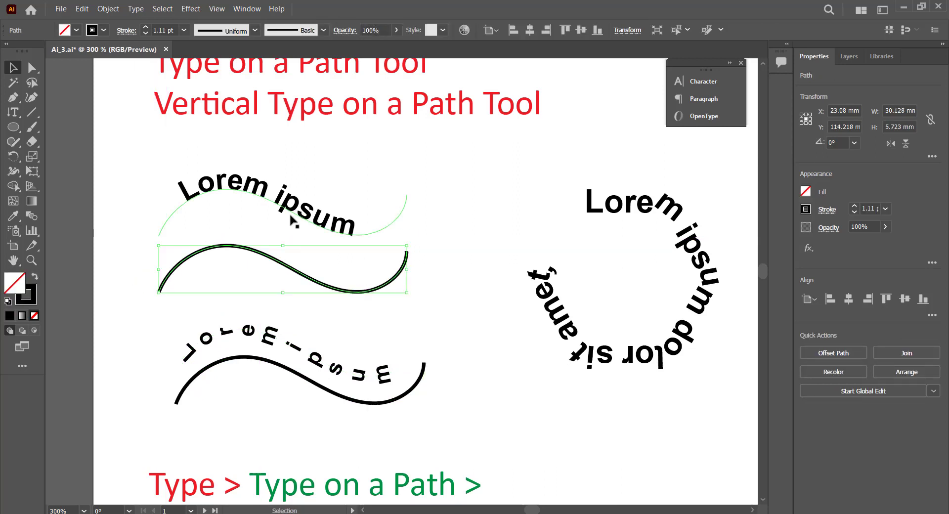
click(111, 151)
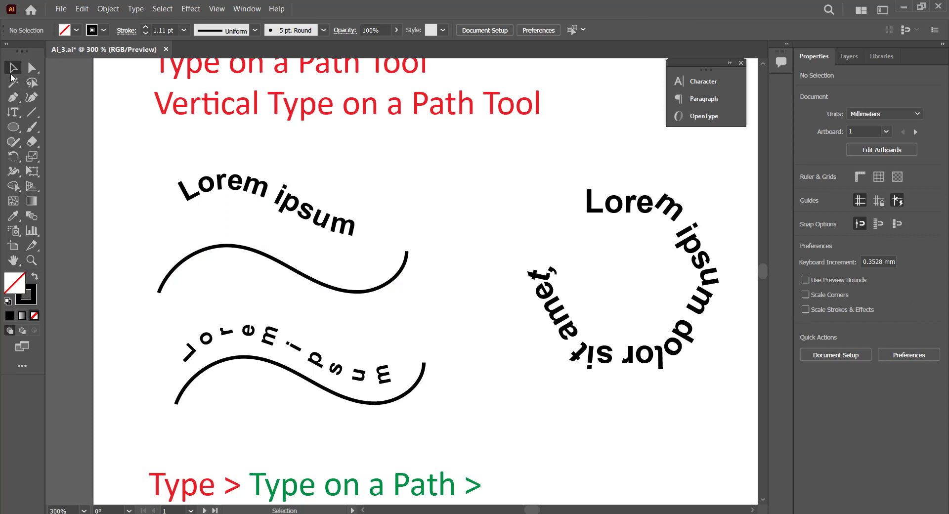
click(13, 100)
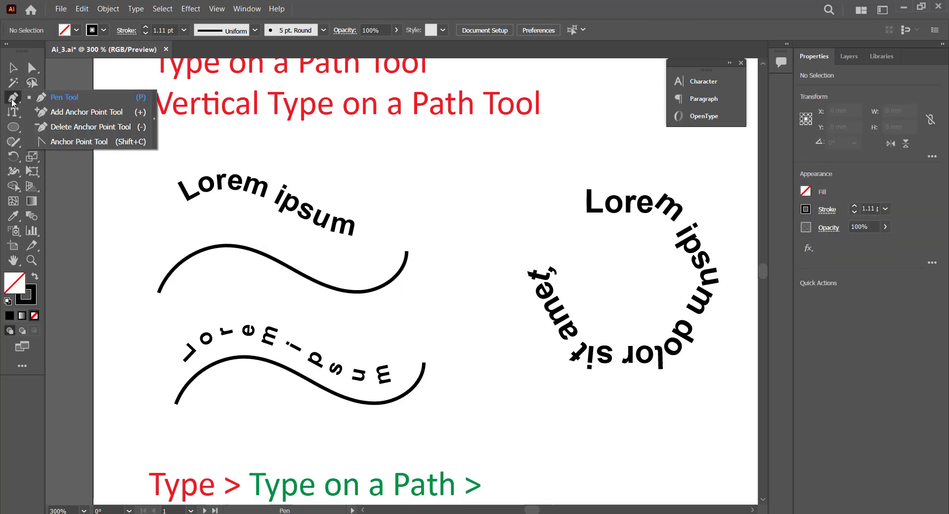
click(44, 98)
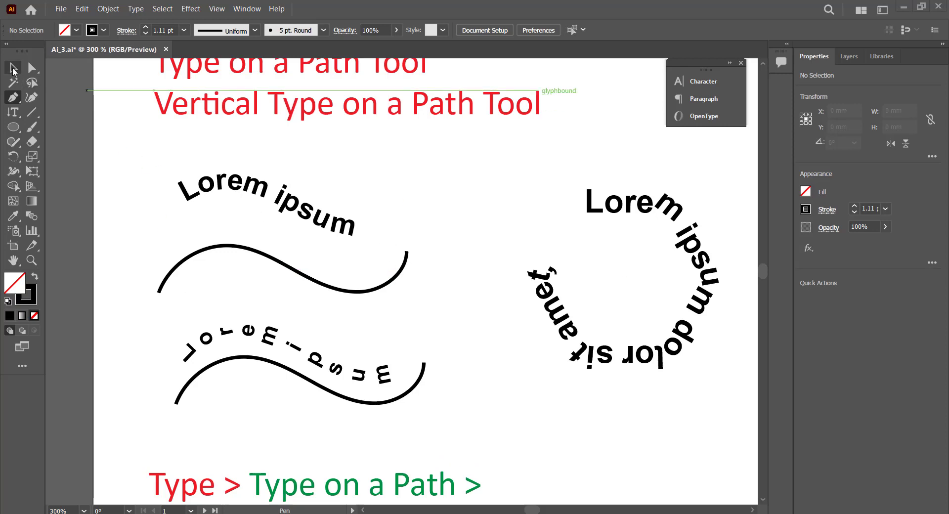
click(14, 70)
Turn the upper drawn curve into horizontal type on a path and replace the placeholder with "Type your own text here"
click(177, 261)
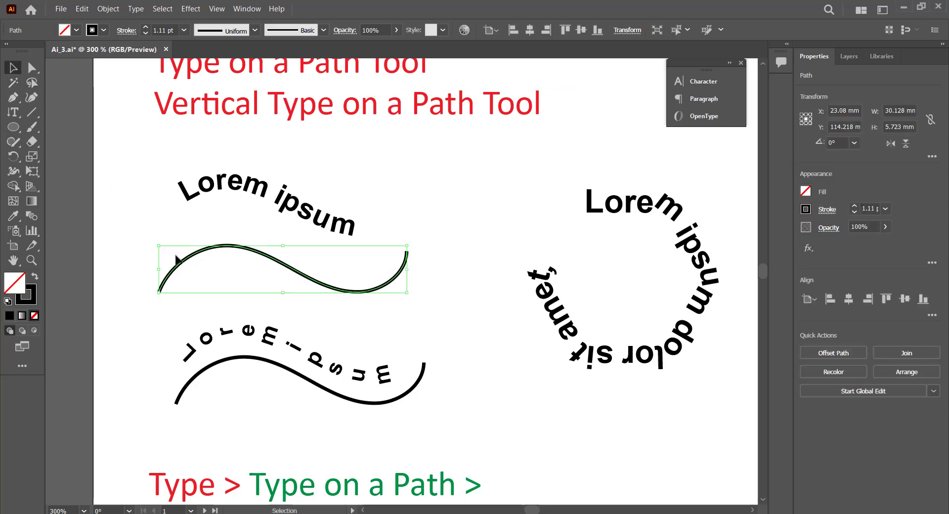
click(14, 112)
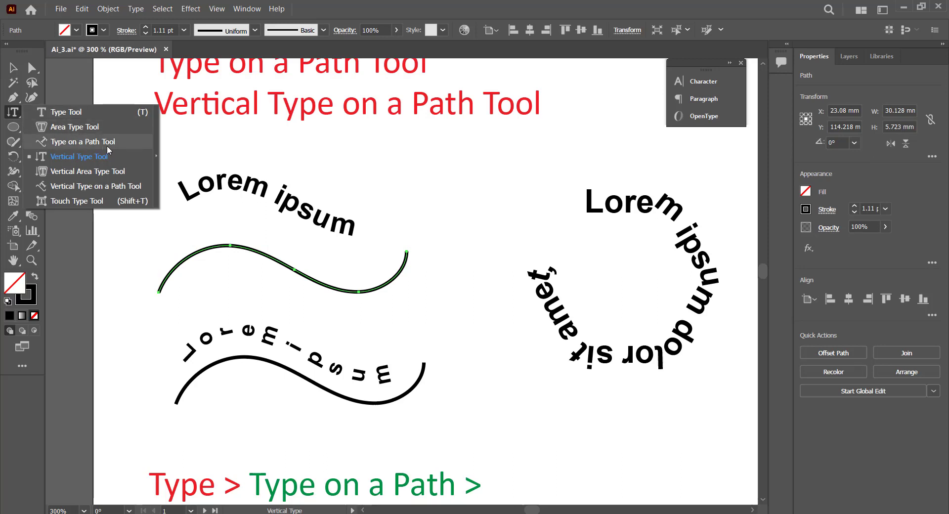
click(124, 144)
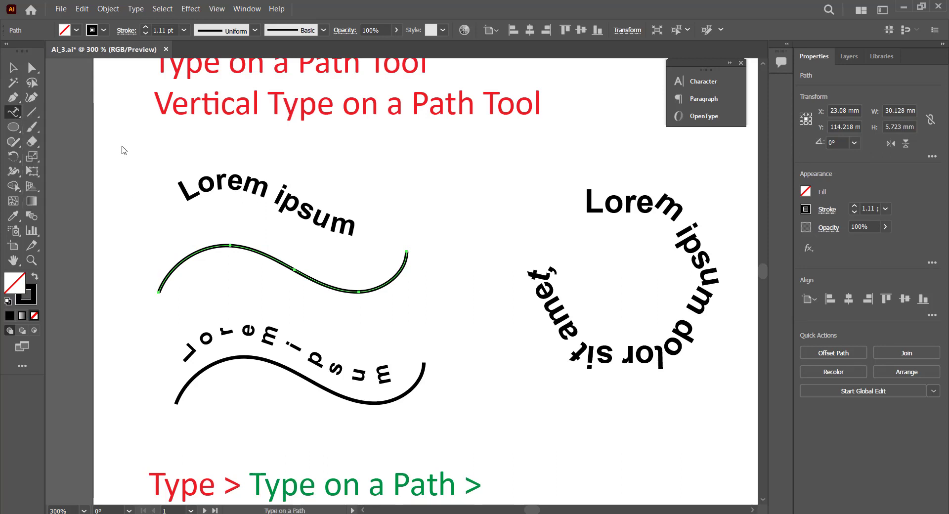
click(172, 268)
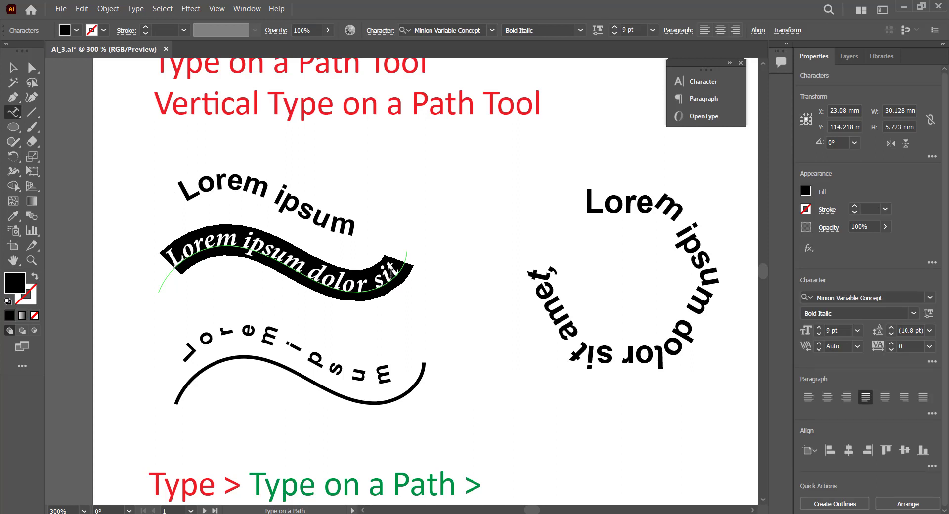
click(391, 270)
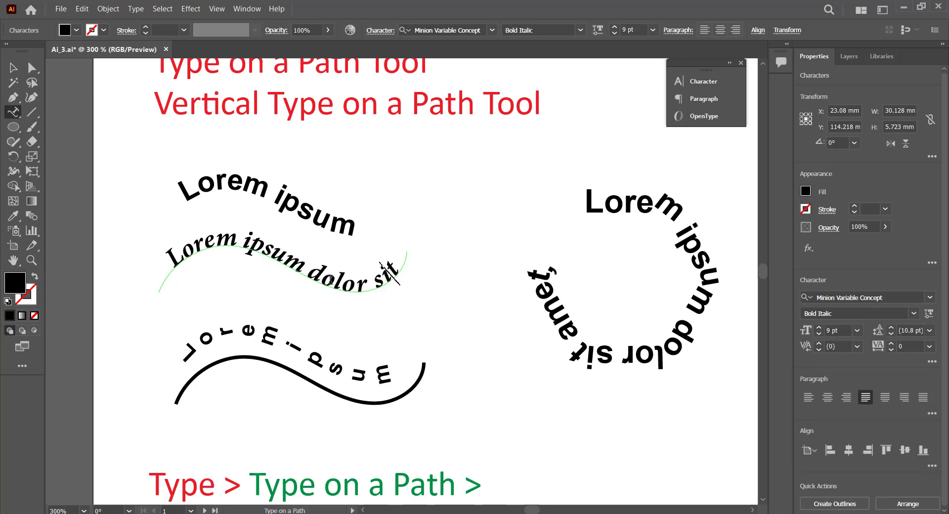
triple_click(307, 269)
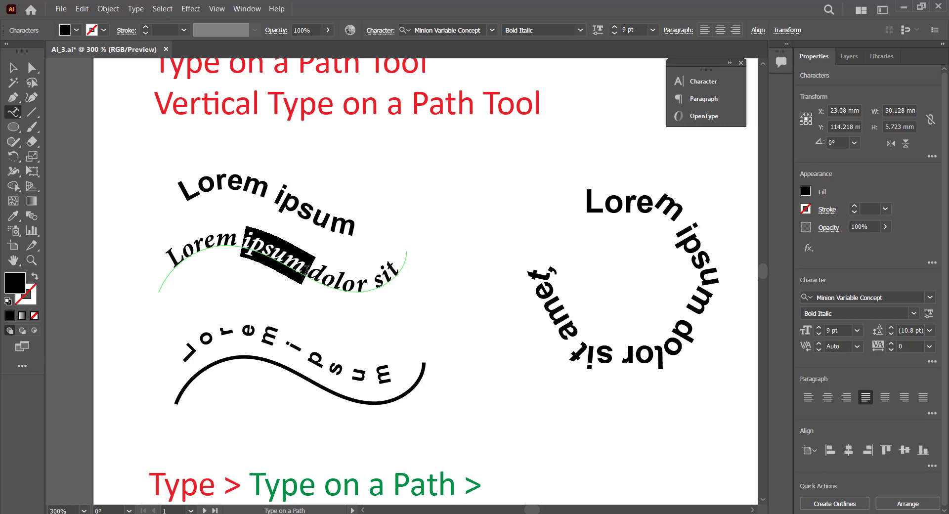
text(Type)
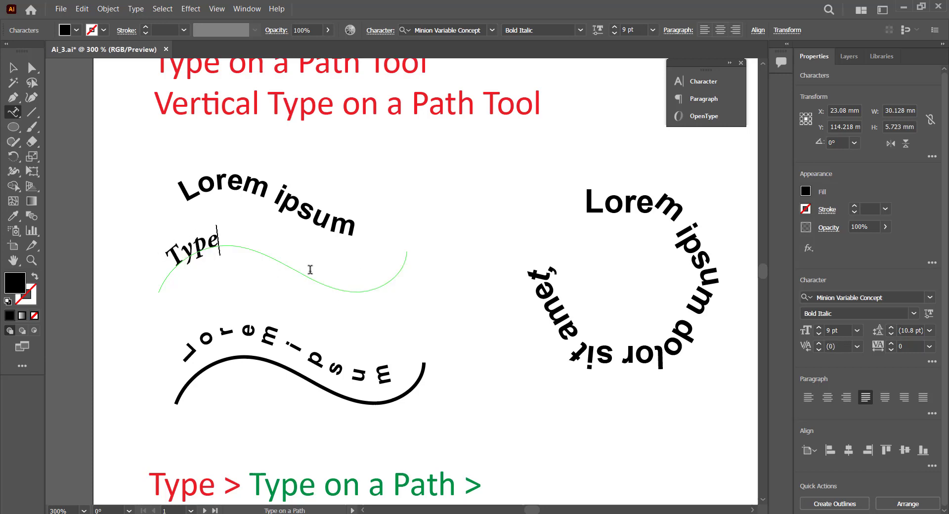
text( you)
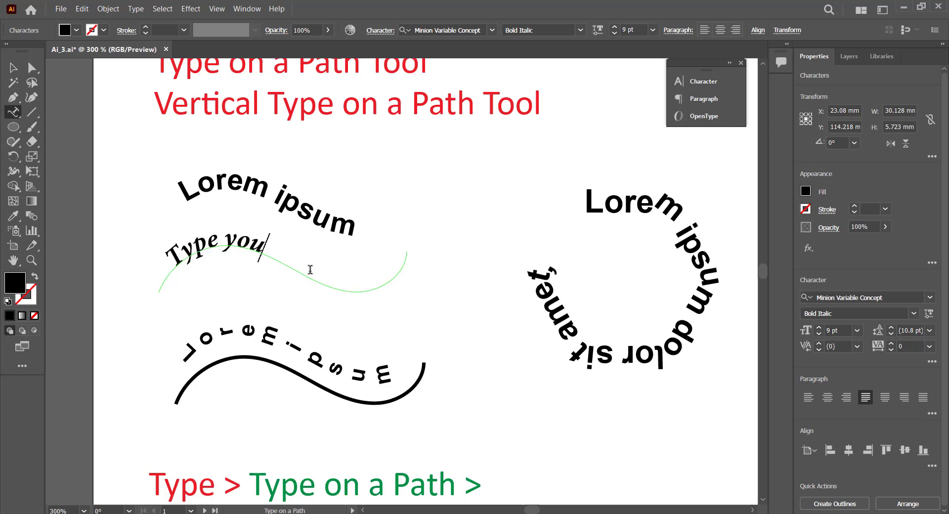
text(r own )
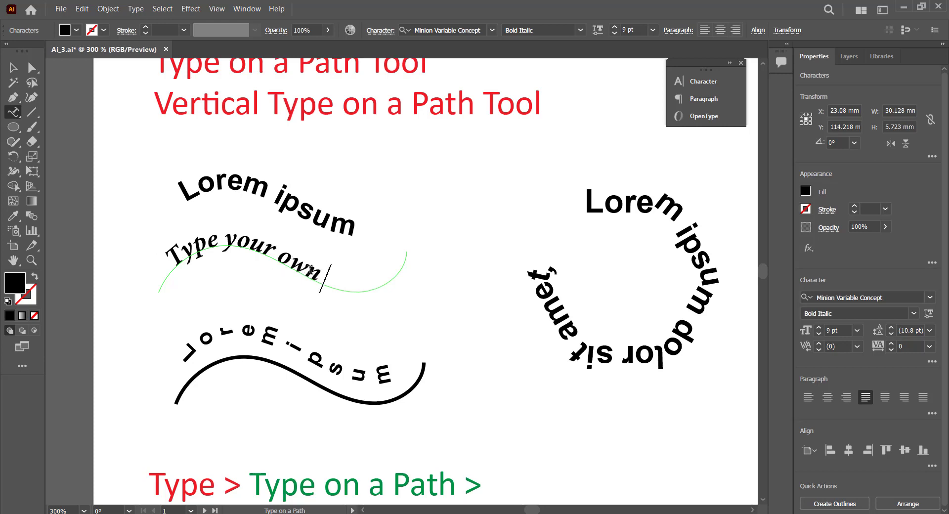
text(text here)
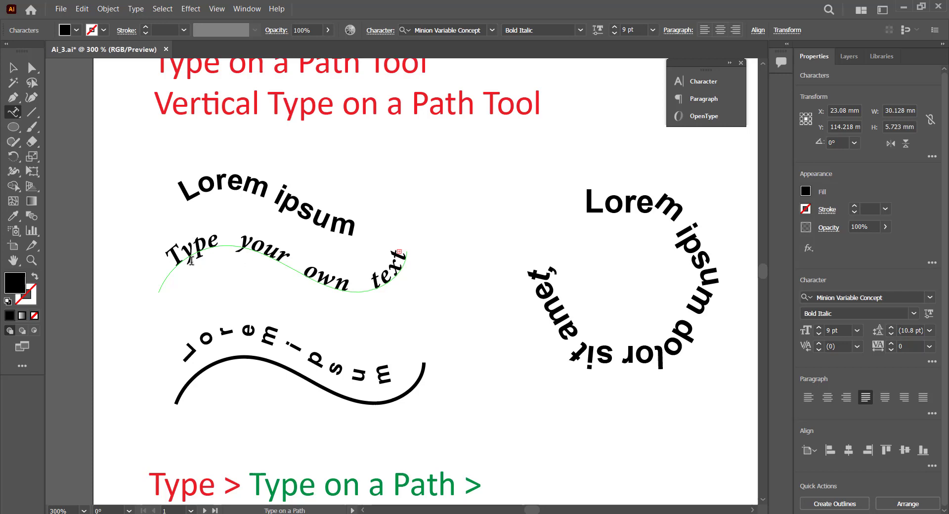
Try the whole curved "Type your own text here" at 8 pt, and return it to 9 pt
key(ctrl+shift+a)
click(614, 34)
triple_click(208, 242)
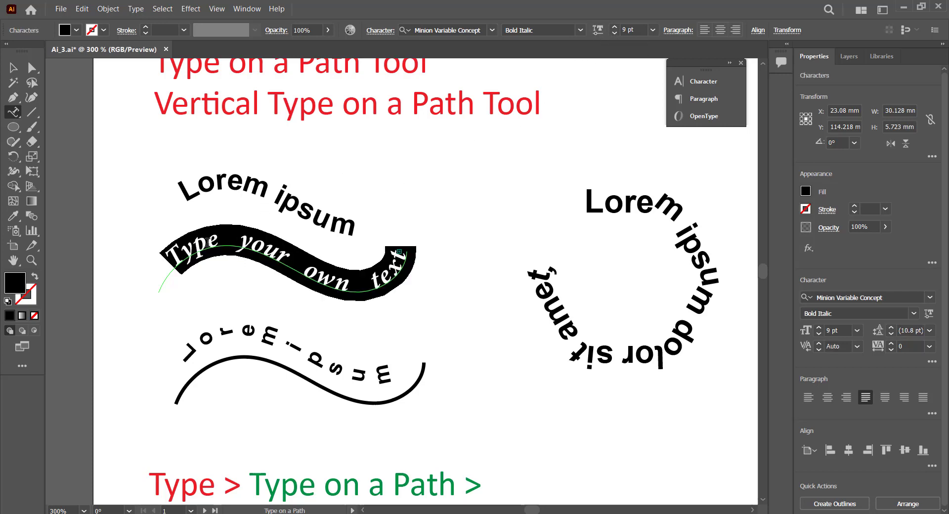
click(614, 33)
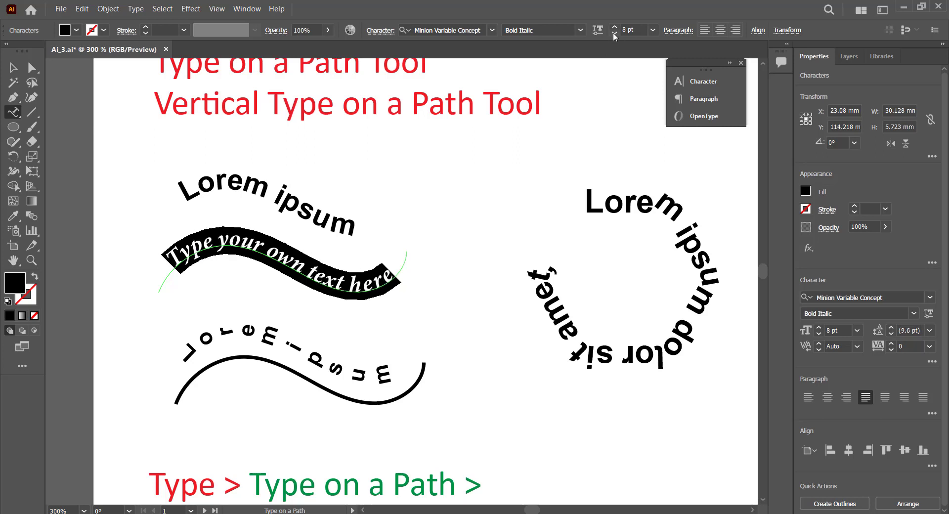
click(615, 27)
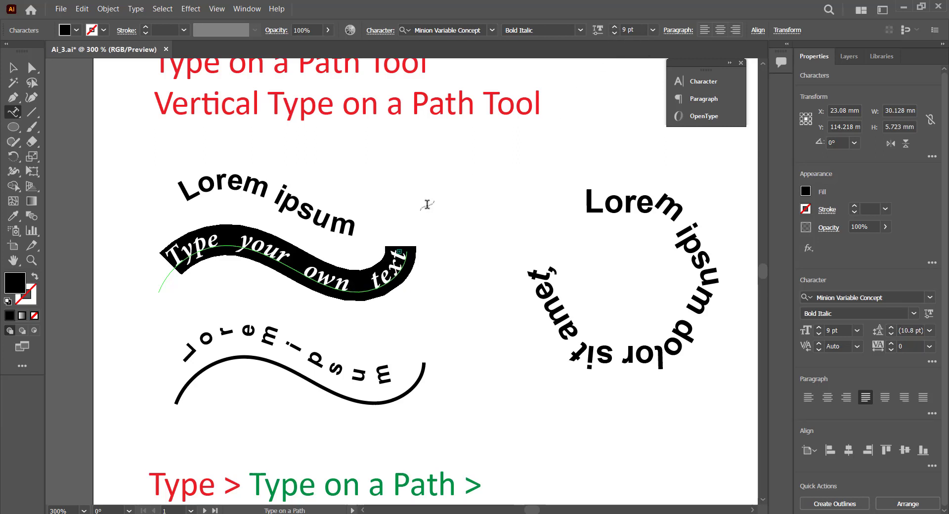
Scale the "Type your own text here" path type to about 28 by 5.3 mm and slide its start back along the curve to fit all words
click(13, 68)
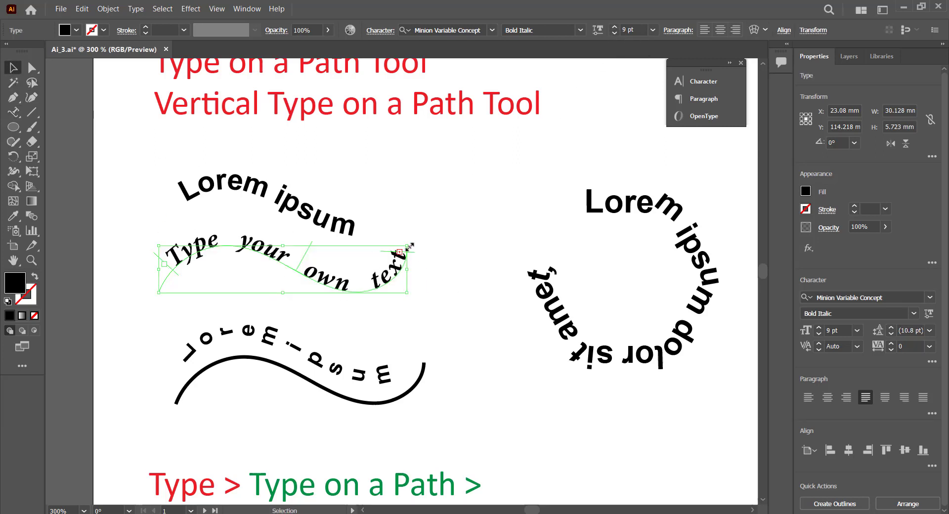
mouse_move(408, 243)
mouse_down()
mouse_move(438, 218)
mouse_move(404, 245)
mouse_up()
mouse_move(354, 285)
mouse_down()
mouse_move(386, 297)
mouse_move(367, 295)
mouse_up()
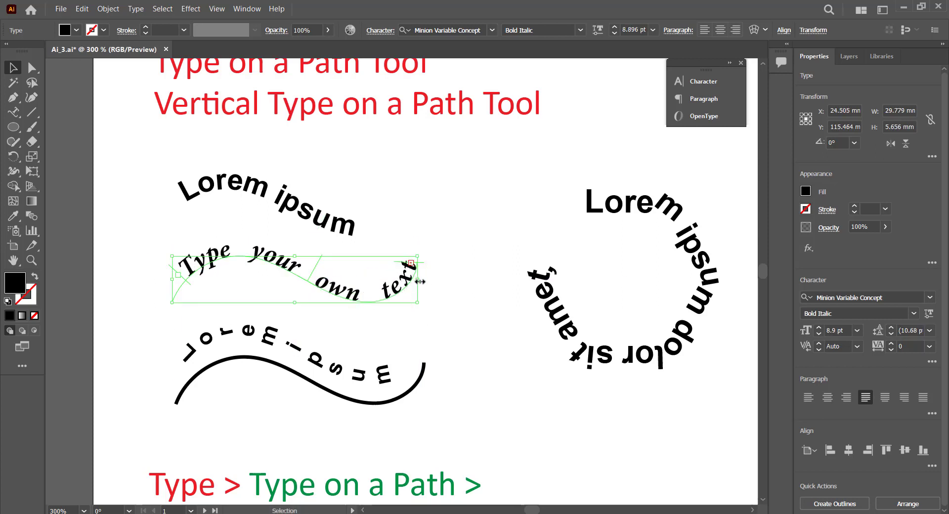
mouse_move(420, 282)
mouse_down()
mouse_move(435, 276)
mouse_move(402, 280)
mouse_up()
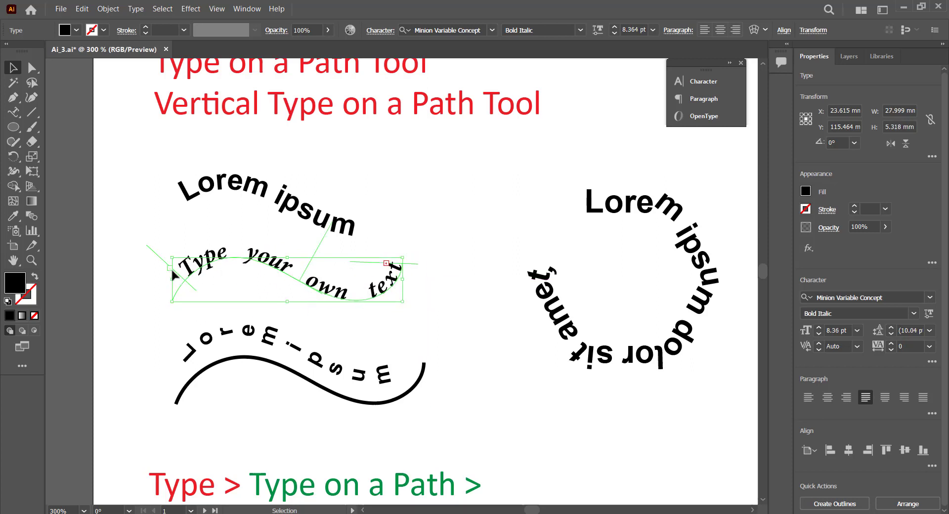
drag(175, 272, 178, 300)
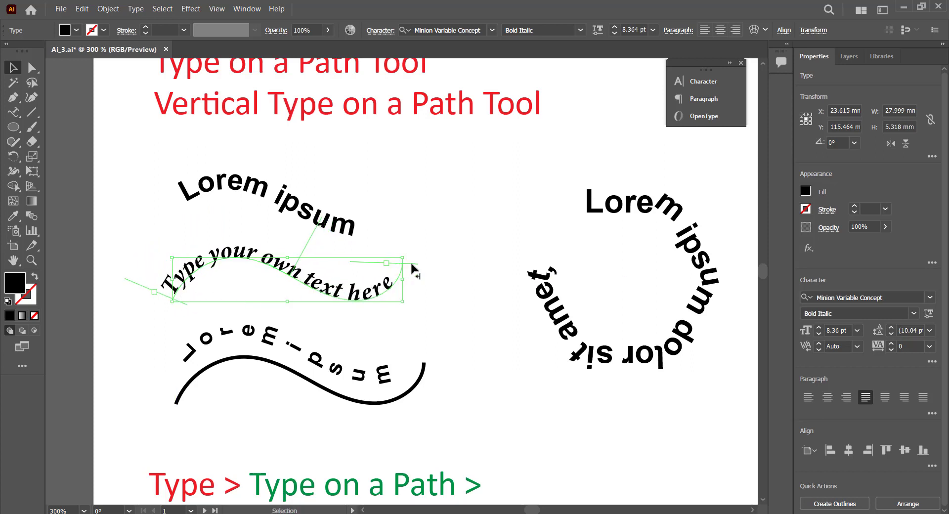
mouse_move(412, 265)
mouse_down()
mouse_move(394, 287)
mouse_move(349, 303)
mouse_move(410, 278)
mouse_move(425, 256)
mouse_up()
Flip "Type your own text here" to the underside of its curve and back to the upper side
drag(312, 247, 285, 298)
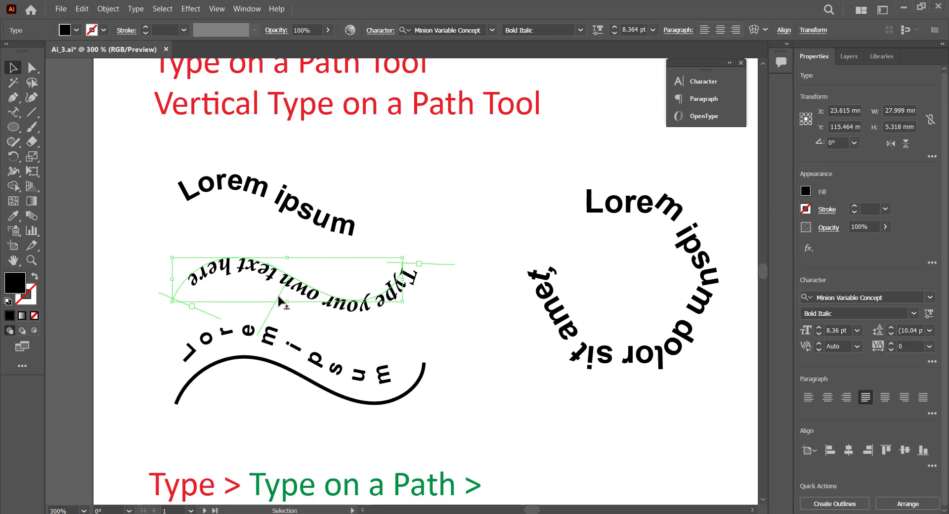
drag(278, 297, 297, 255)
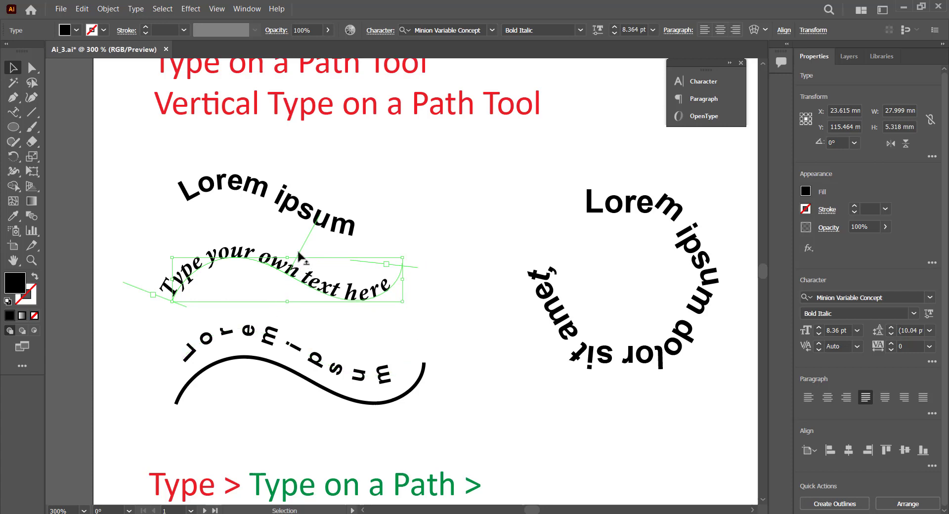
drag(298, 256, 279, 316)
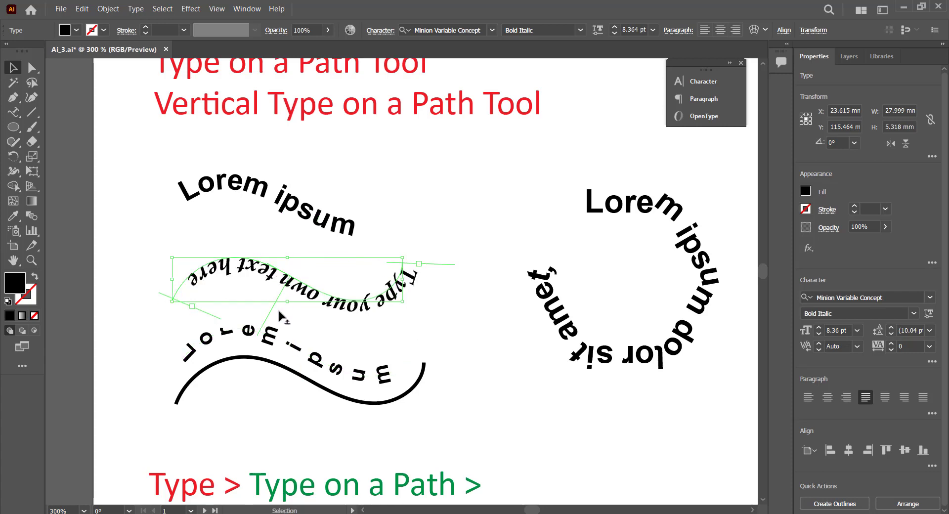
click(405, 325)
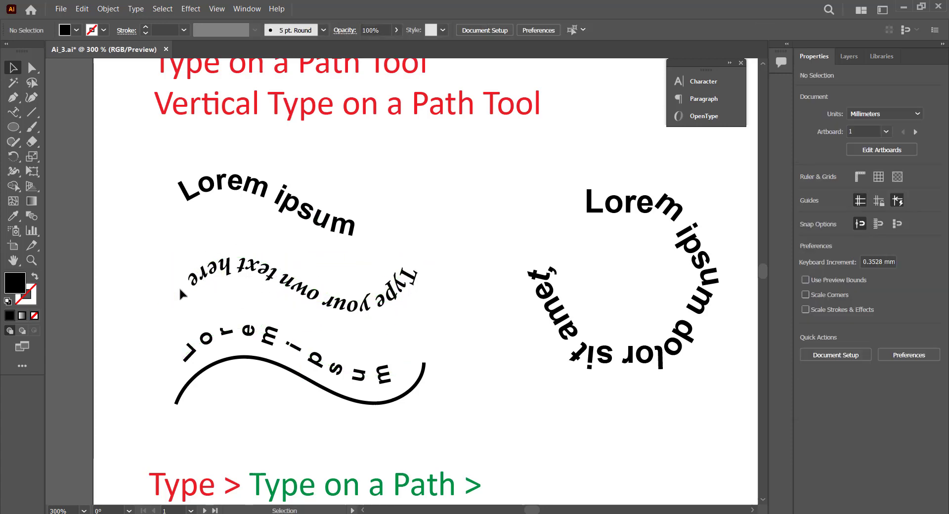
click(318, 301)
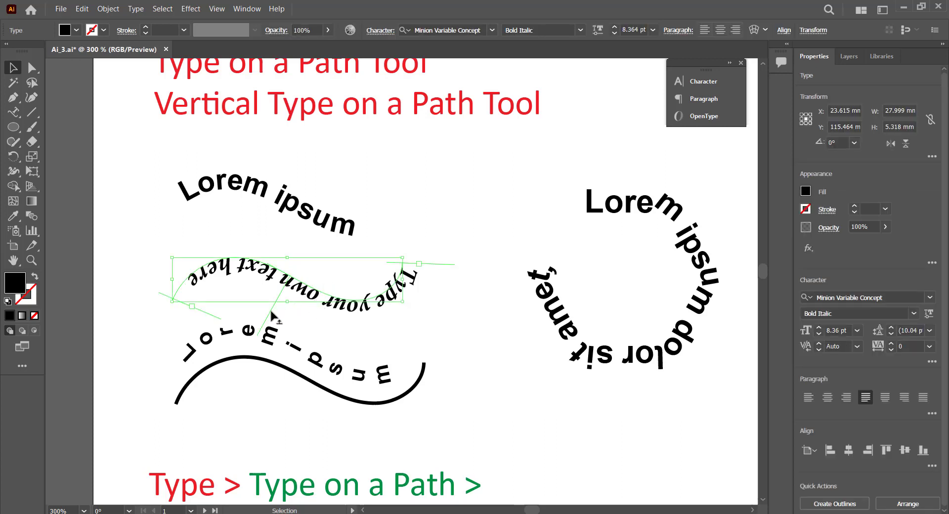
drag(271, 312, 297, 250)
click(452, 292)
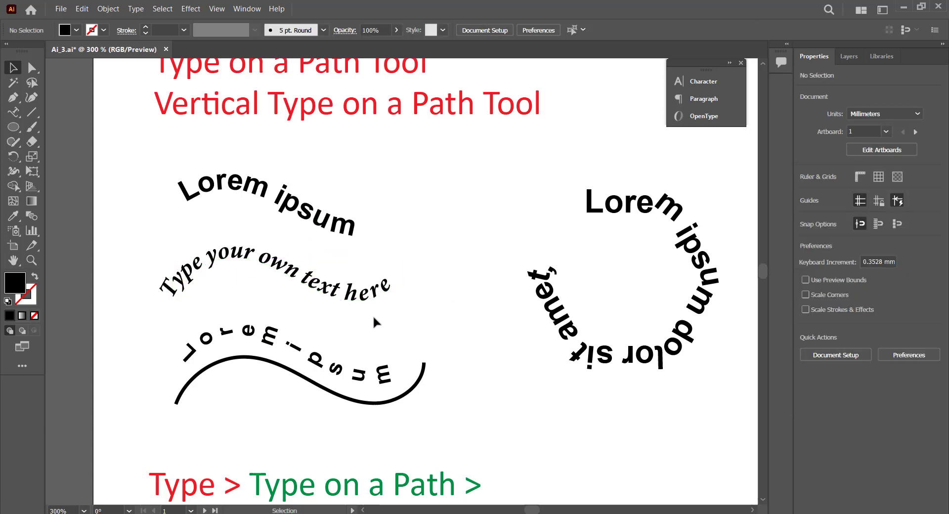
Move the lower drawn curve clear of the vertical "Lorem ipsum", to about X 25.2 mm, Y 131 mm
drag(332, 310, 328, 232)
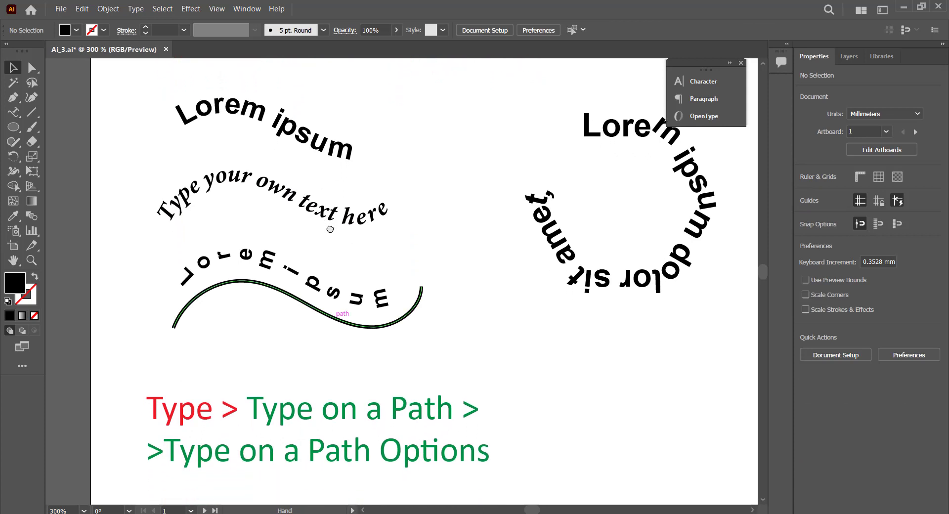
click(266, 261)
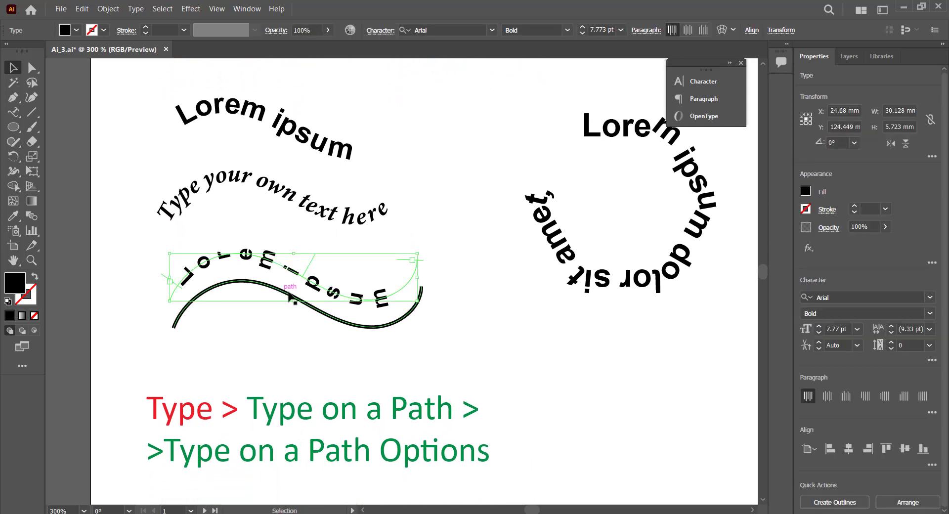
click(319, 316)
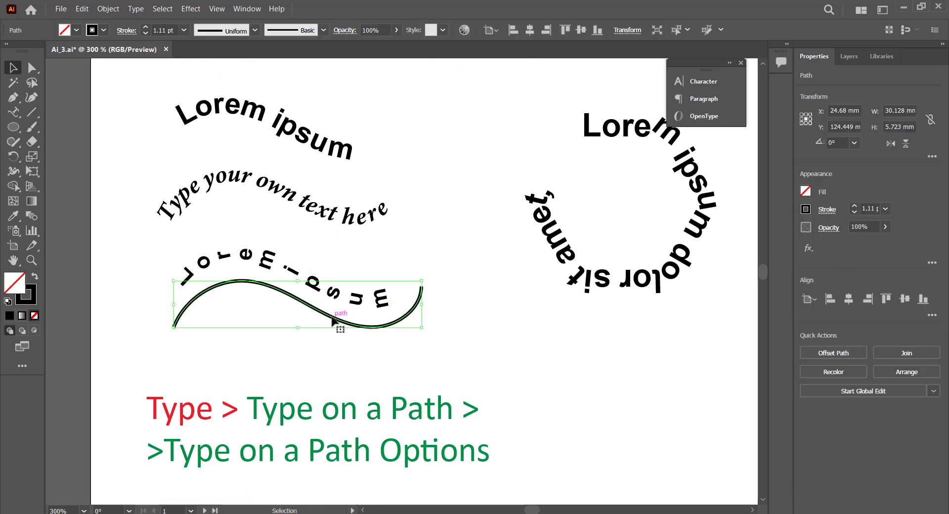
drag(319, 316, 322, 343)
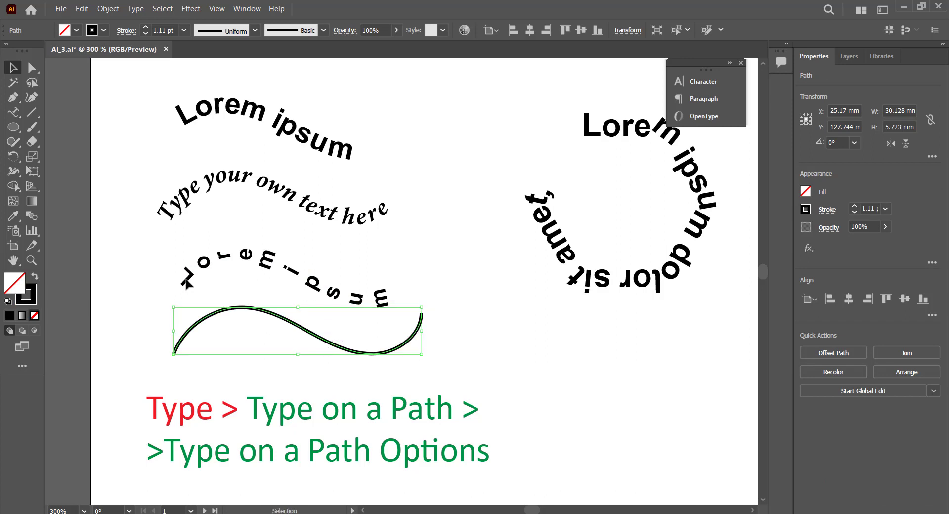
Turn the lower drawn curve into vertical type on a path reading "vertical"
click(22, 116)
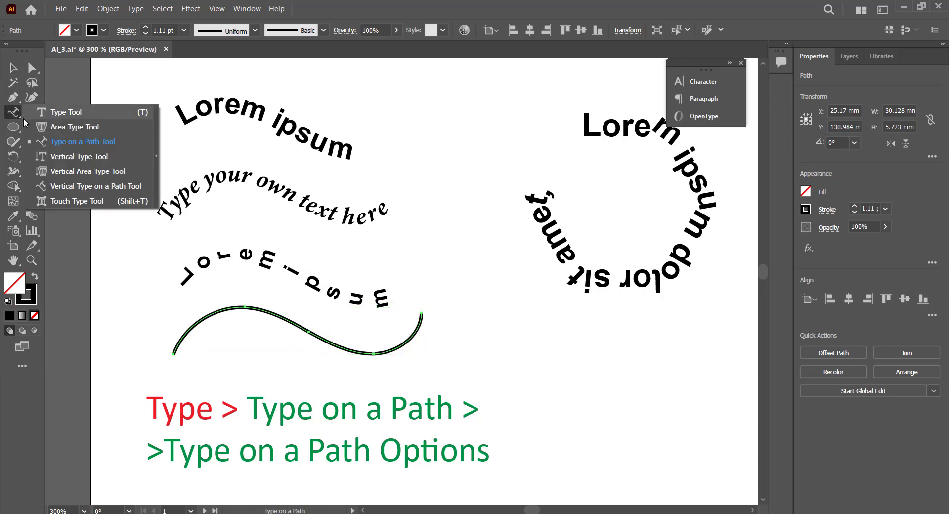
click(100, 187)
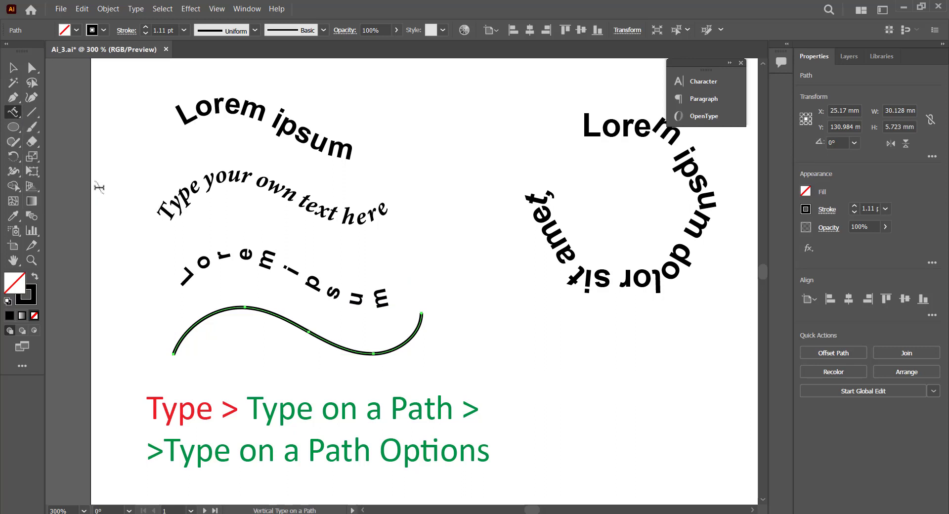
click(176, 344)
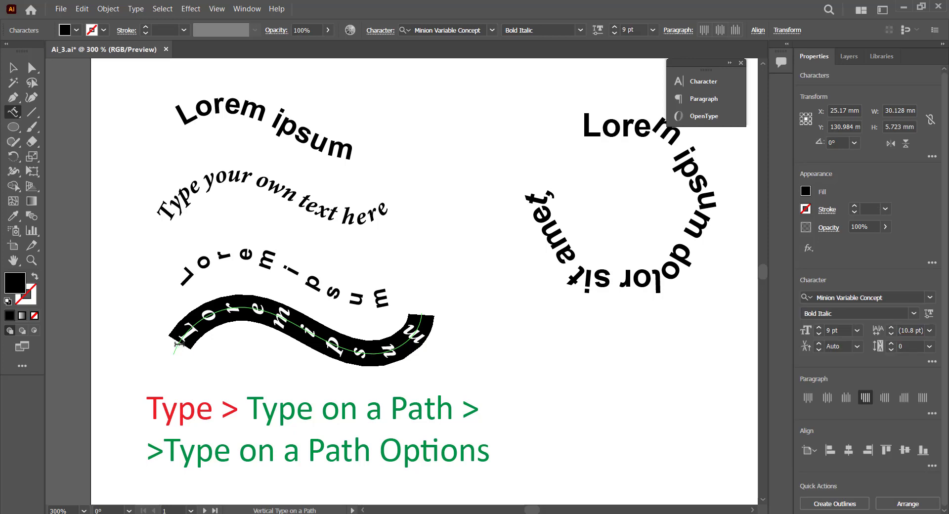
text(Vertical)
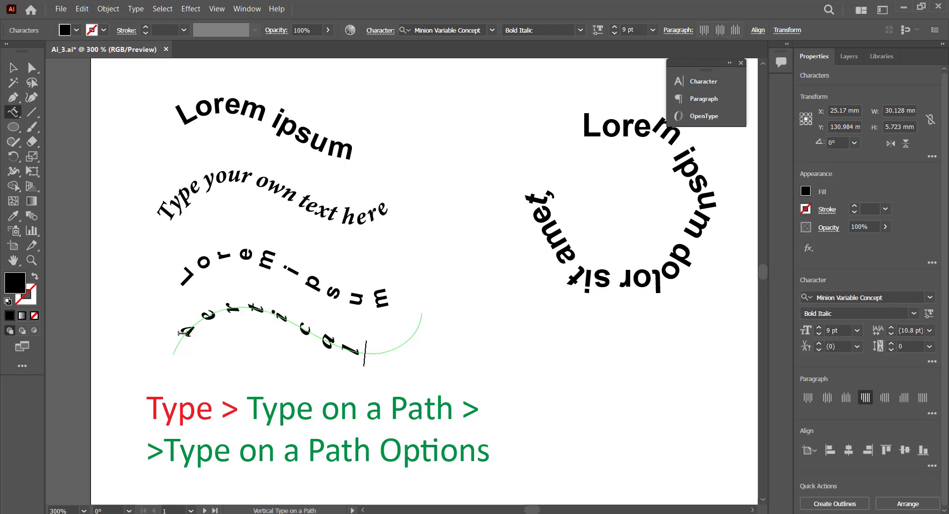
Set the whole word "vertical" on the lower curve in Cambria Regular
key(ctrl+a)
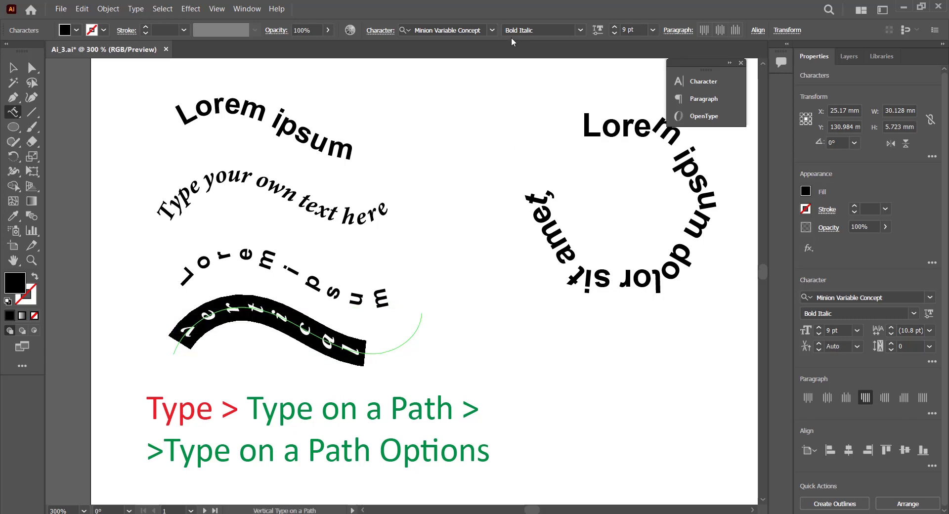
click(492, 30)
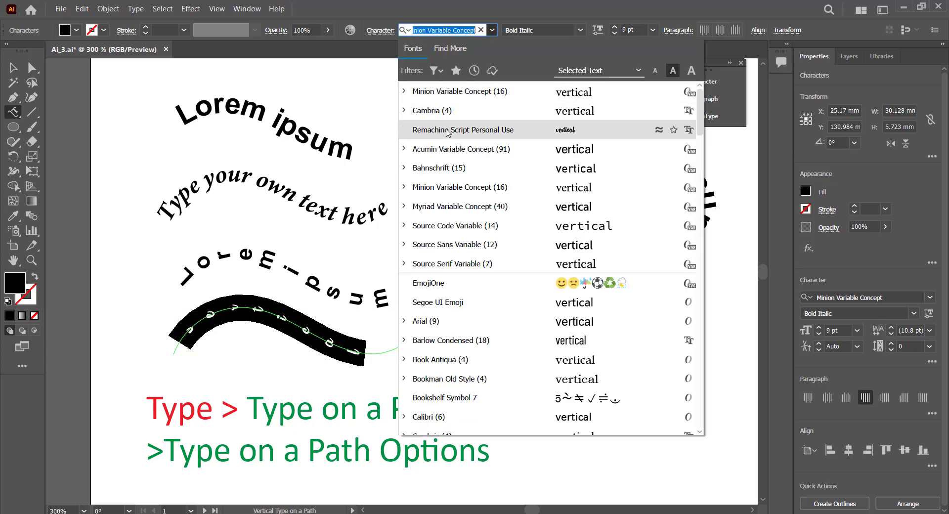
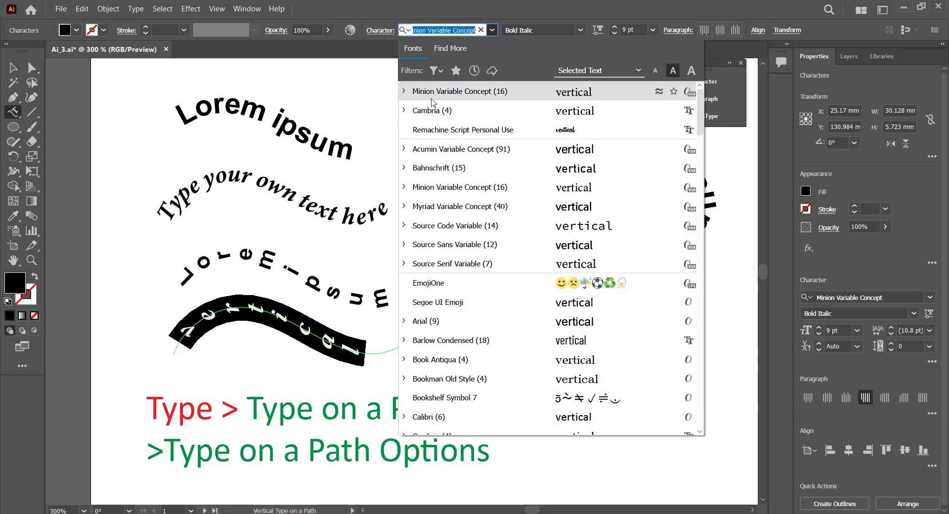
click(439, 112)
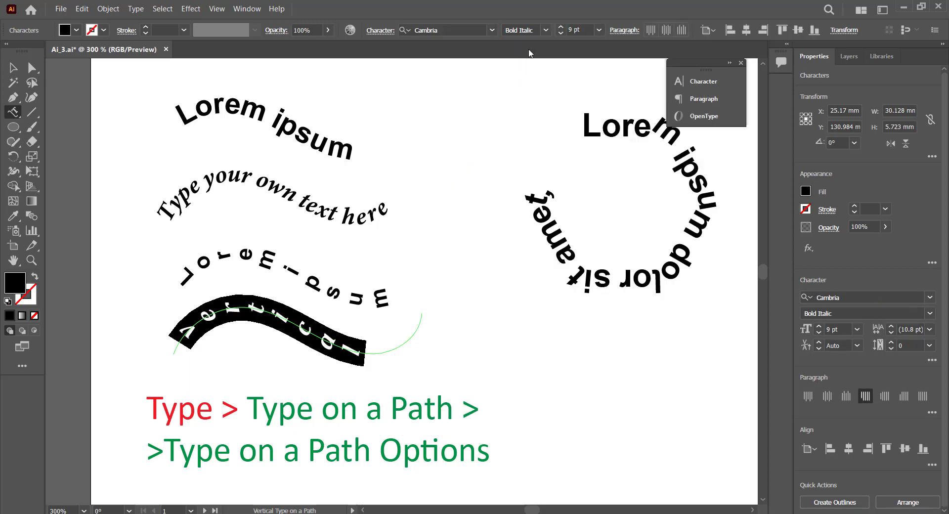
click(545, 30)
click(543, 42)
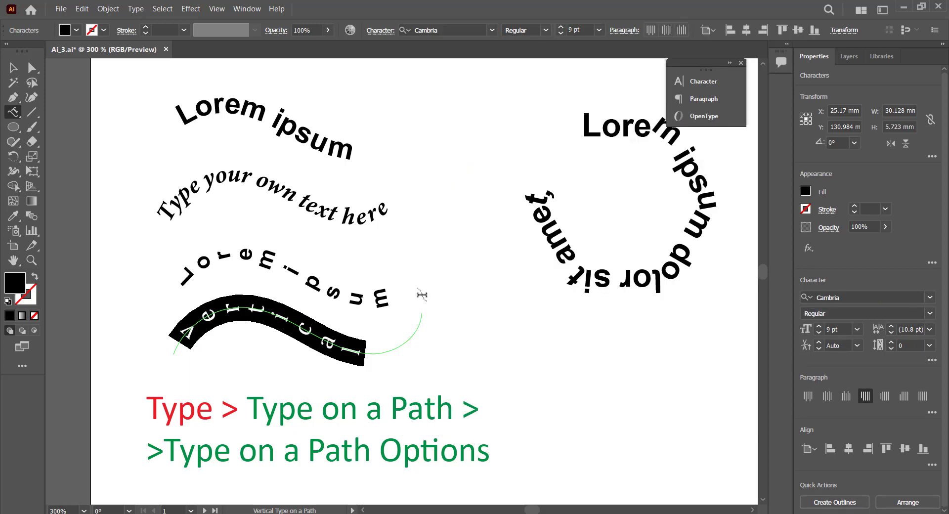
Flip the "vertical" path text to the opposite side of its curve and return it to the original side
click(13, 68)
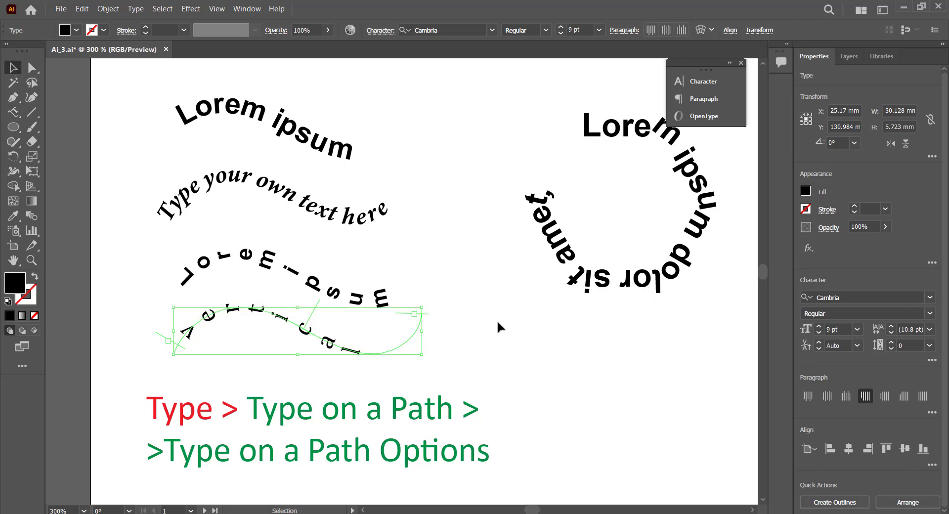
drag(311, 314, 366, 360)
click(478, 360)
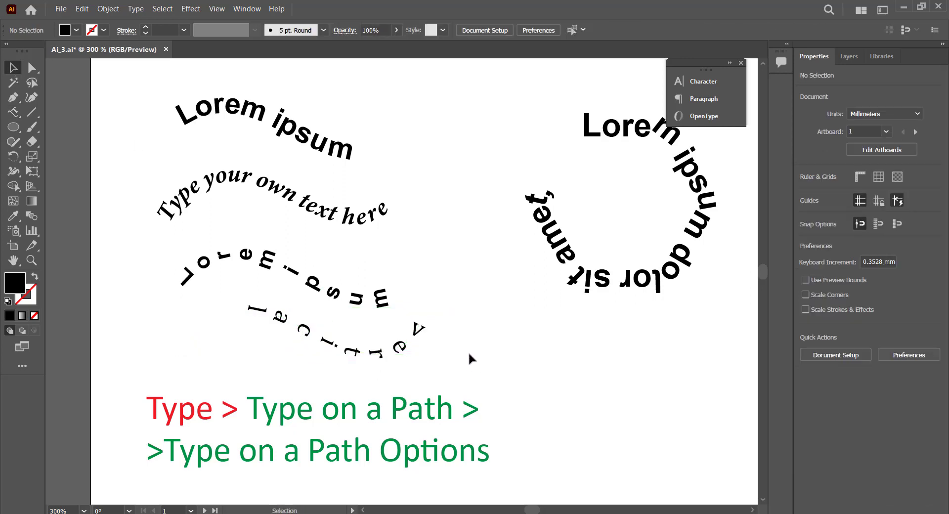
drag(494, 331, 521, 297)
click(425, 310)
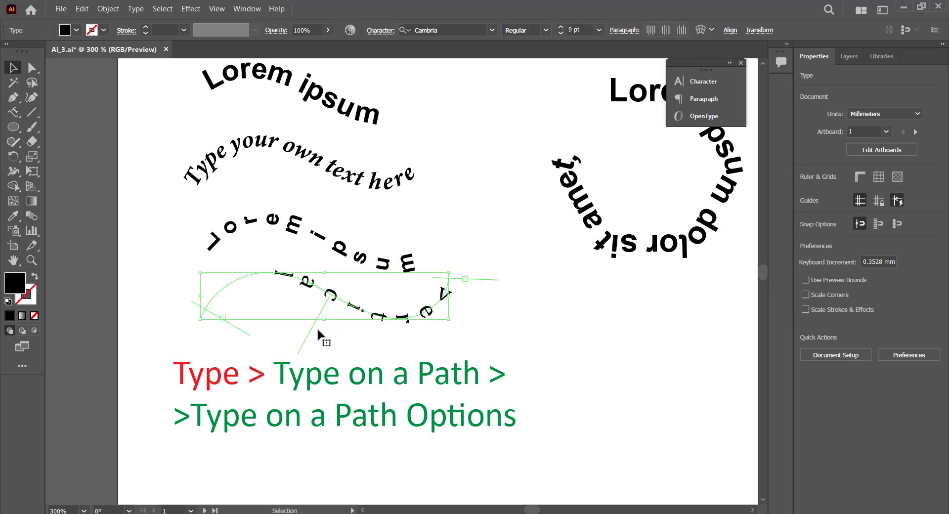
drag(311, 336, 318, 264)
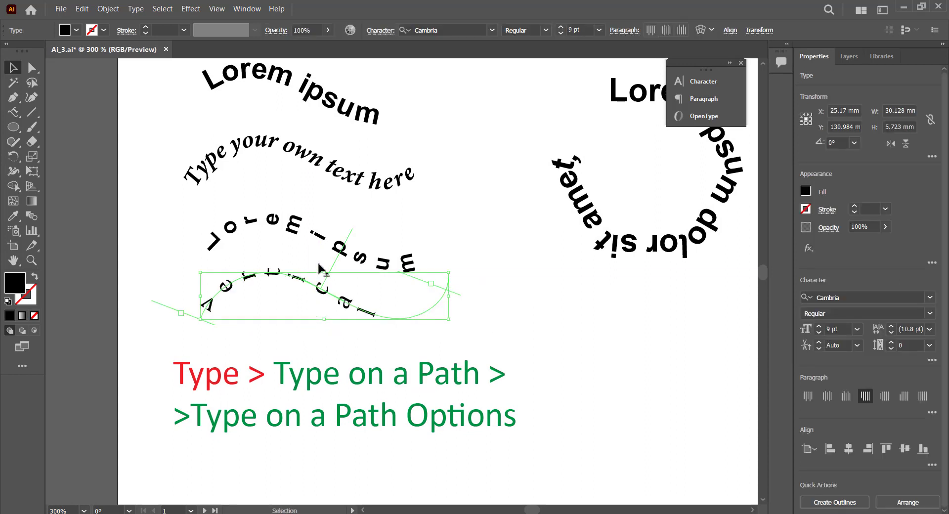
Insert a line break after the word "vertical" on the curve and pull the text's end bracket inward along the path
double_click(379, 310)
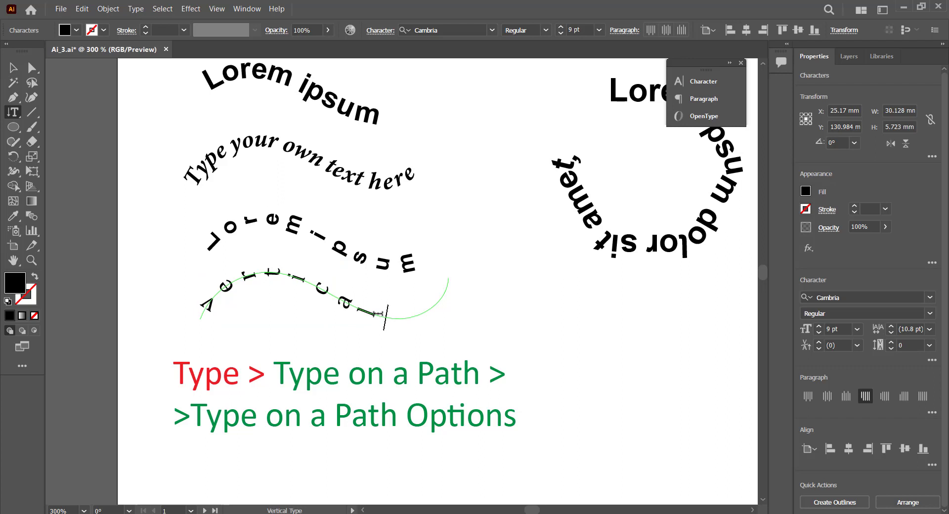
key(Return)
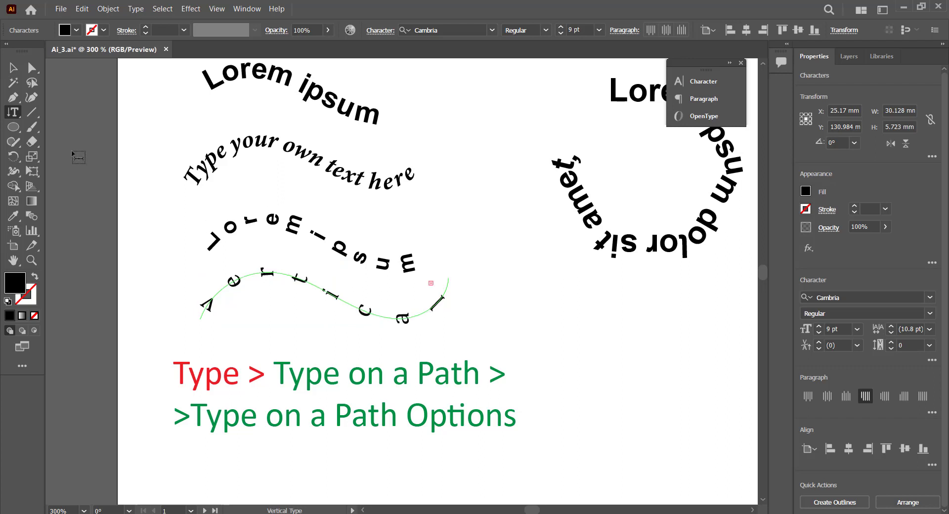
click(13, 67)
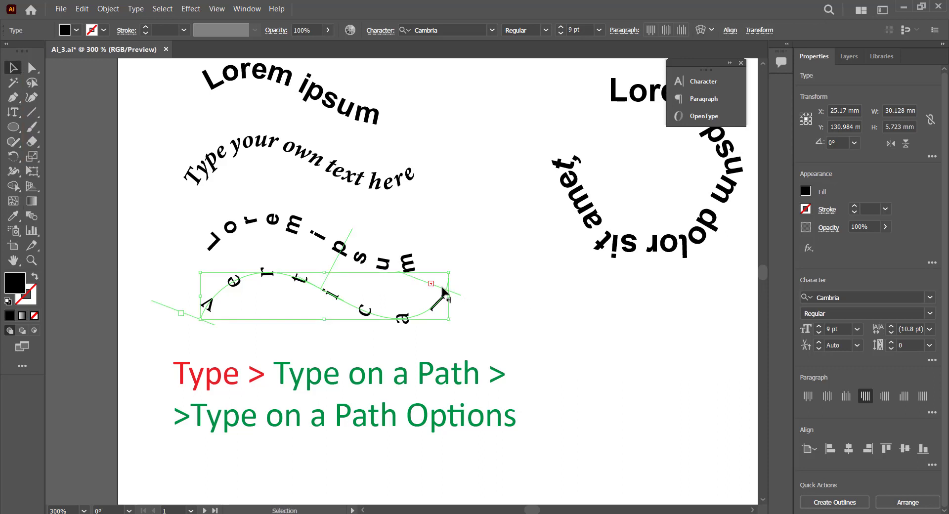
drag(444, 293, 413, 327)
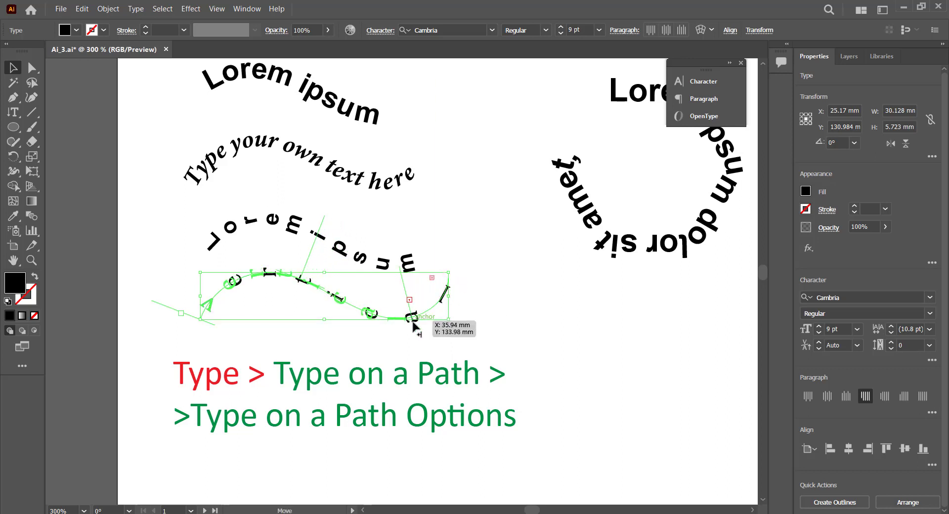
Set the font size of all the characters in the "vertical" path text to 7 pt
double_click(217, 312)
key(ctrl+a)
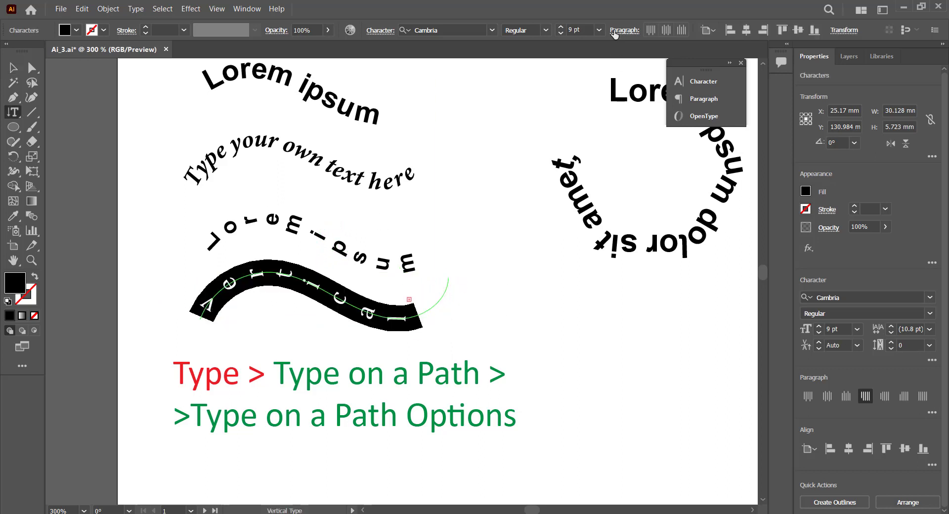
click(561, 33)
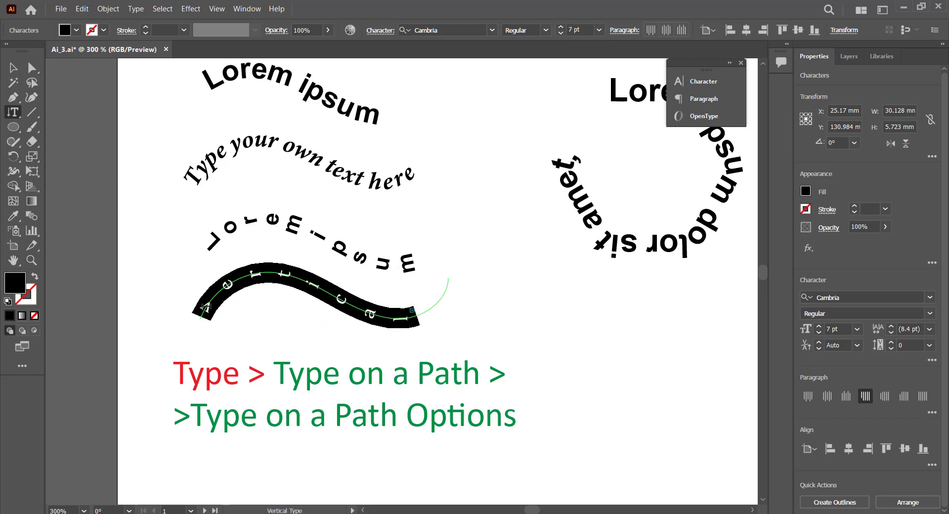
Extend the path text's end bracket to the end of the curve and complete the wording as "vertical text"
click(206, 307)
click(15, 71)
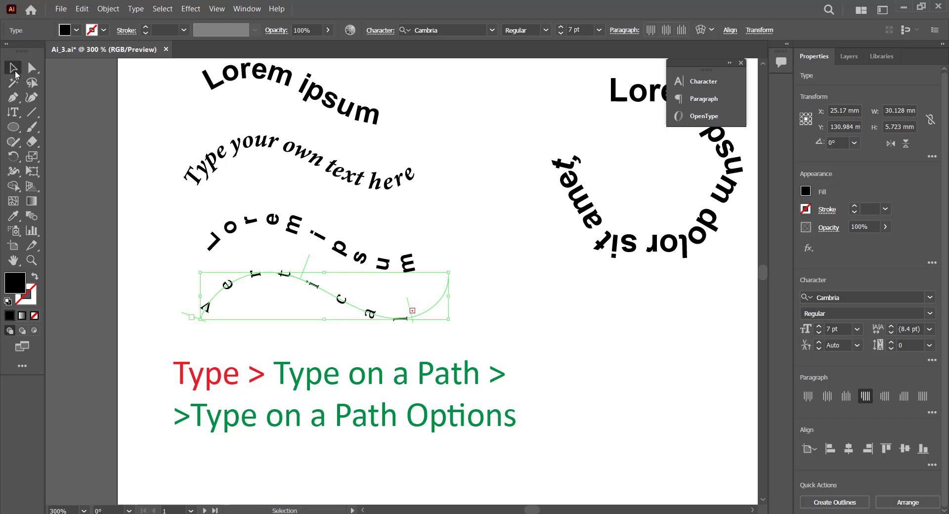
drag(411, 316, 471, 256)
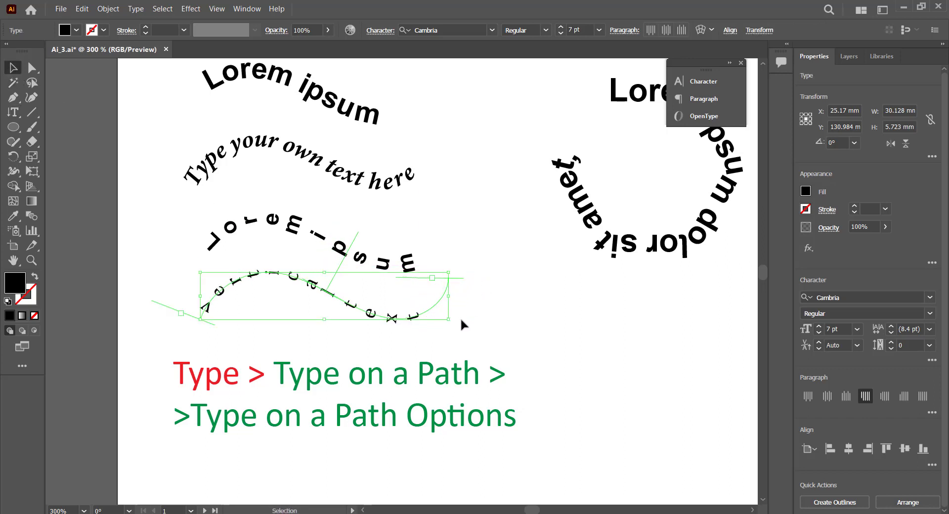
Rotate the "vertical text" path to 270° and place it upright between the curved samples and the polygon-shaped text
drag(453, 324, 468, 240)
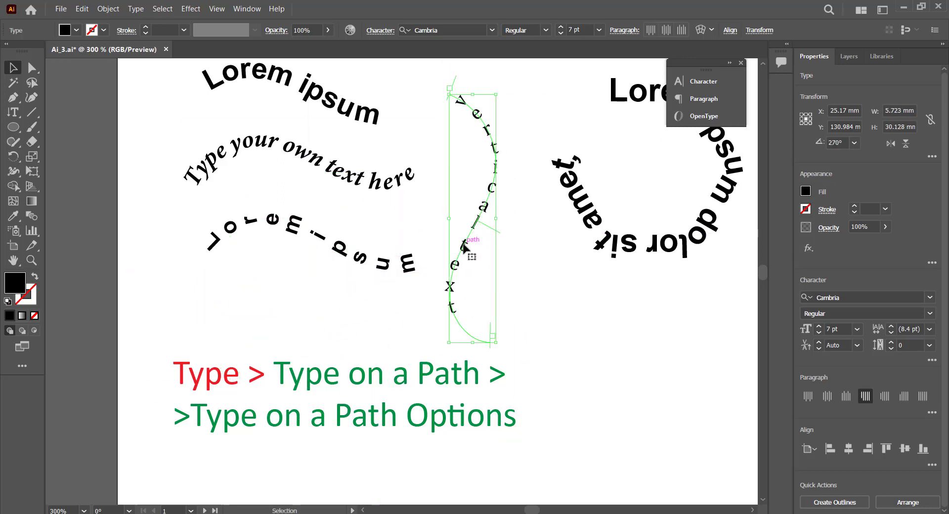
click(511, 262)
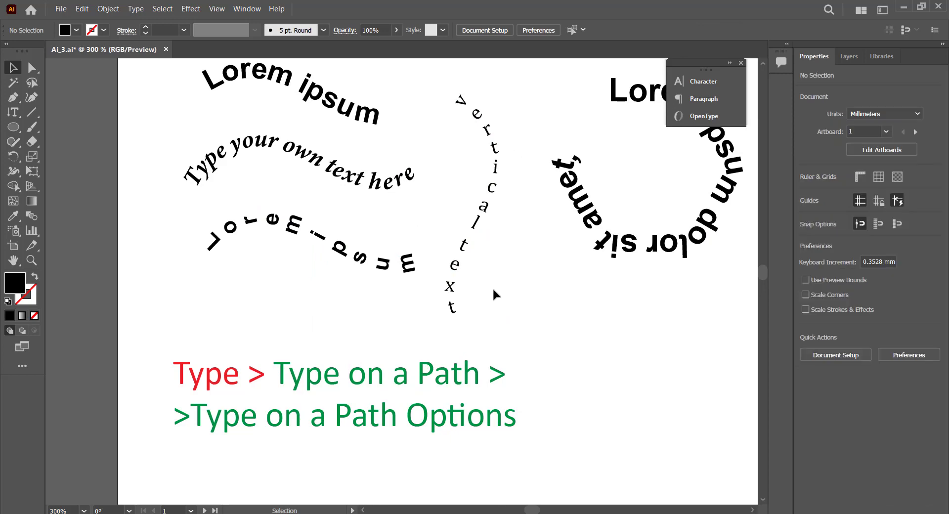
drag(509, 272, 462, 328)
mouse_move(436, 256)
mouse_down()
mouse_move(430, 318)
mouse_move(438, 239)
mouse_up()
drag(306, 129, 341, 227)
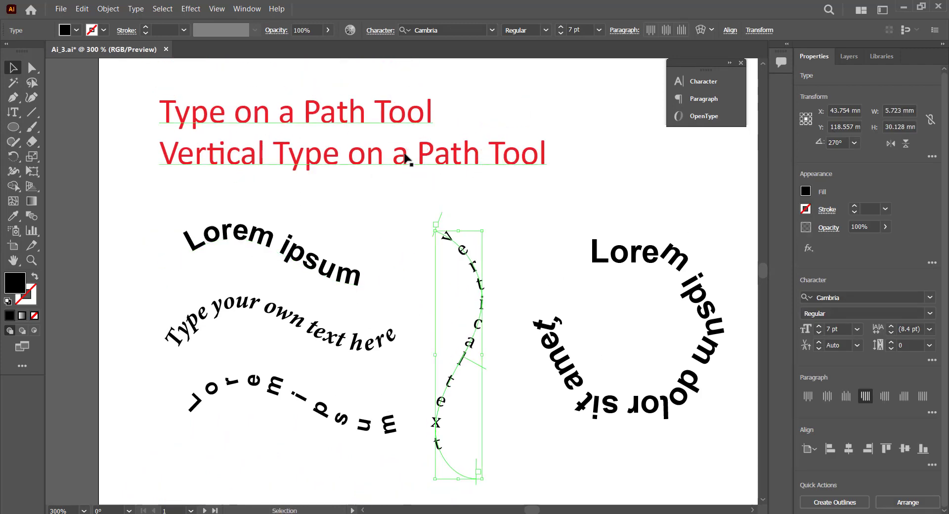
drag(19, 117, 18, 117)
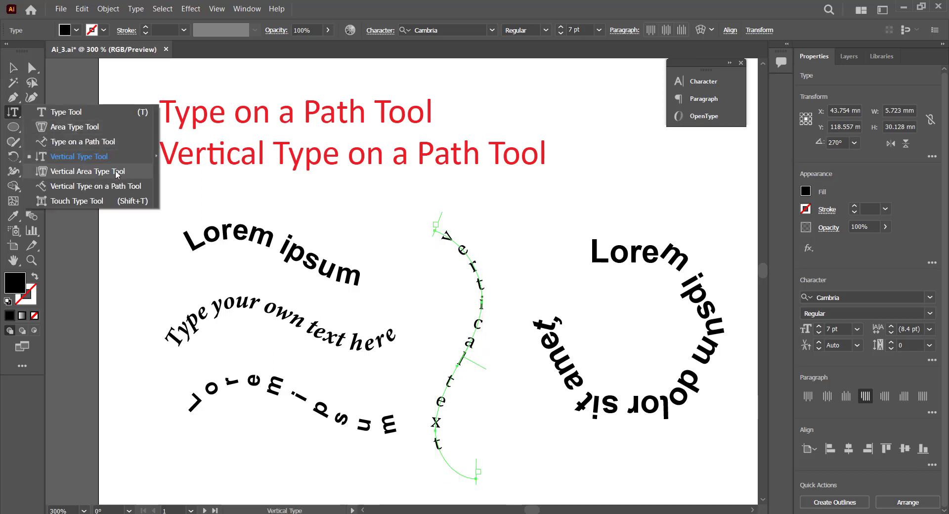
click(147, 177)
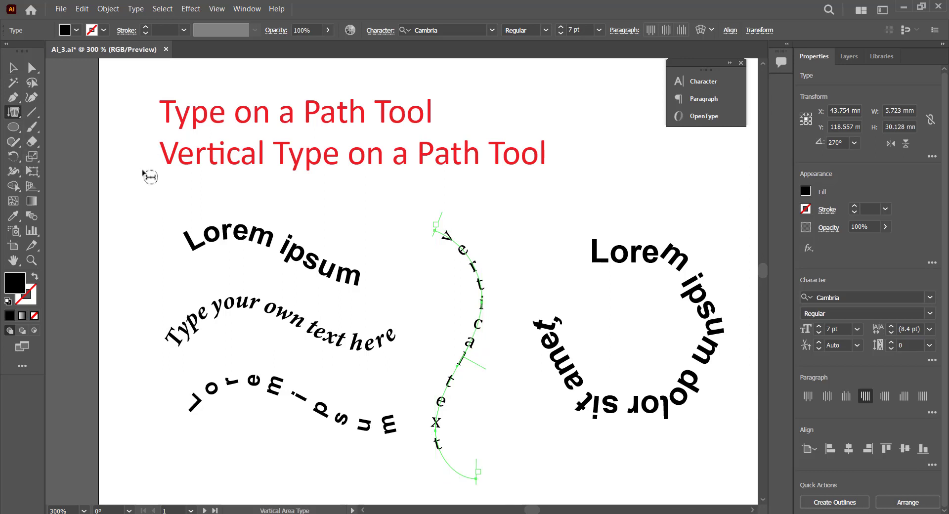
key(v)
click(392, 223)
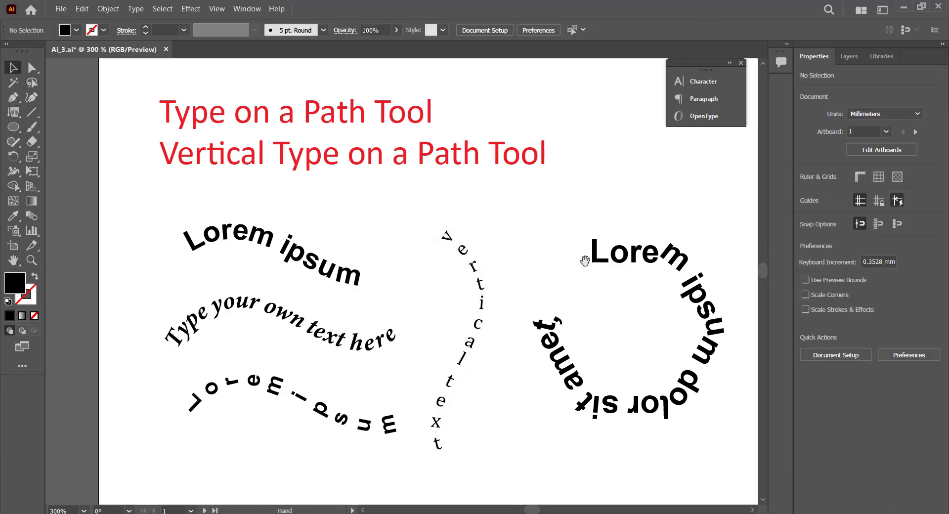
Move the bold polygon-shaped "Lorem ipsum dolor sit amet," text upward and scale it down to free space below it
drag(582, 319, 382, 249)
click(479, 215)
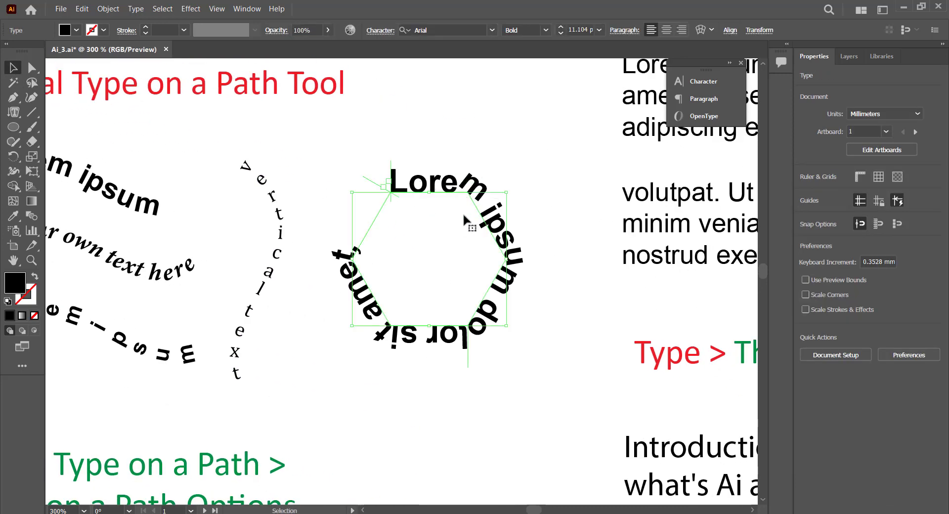
drag(475, 211, 499, 123)
drag(539, 246, 484, 196)
click(398, 253)
drag(398, 254, 446, 301)
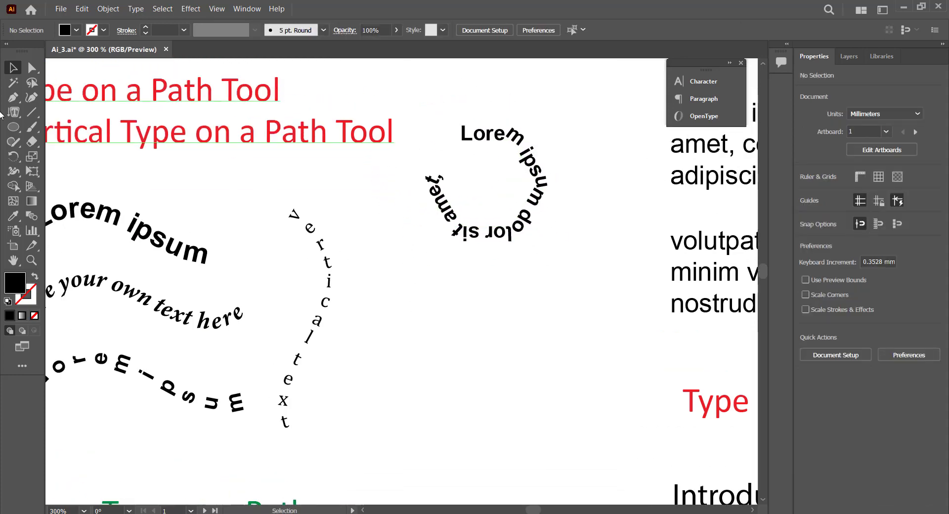
Draw a hexagon about 12.6 mm wide and 10.9 mm high below the bold polygon text, with no fill and a 1 pt black stroke
drag(13, 127, 73, 173)
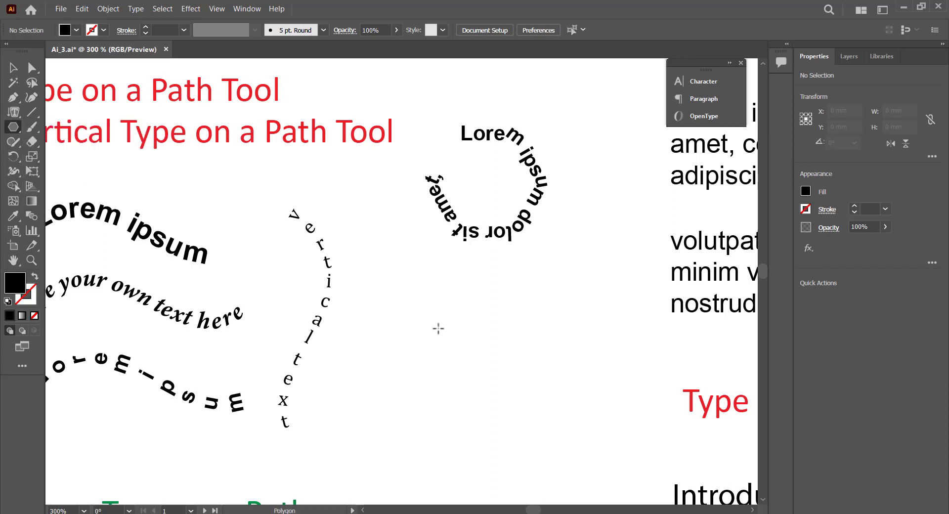
mouse_move(485, 333)
mouse_down()
mouse_move(486, 368)
mouse_move(517, 373)
mouse_up()
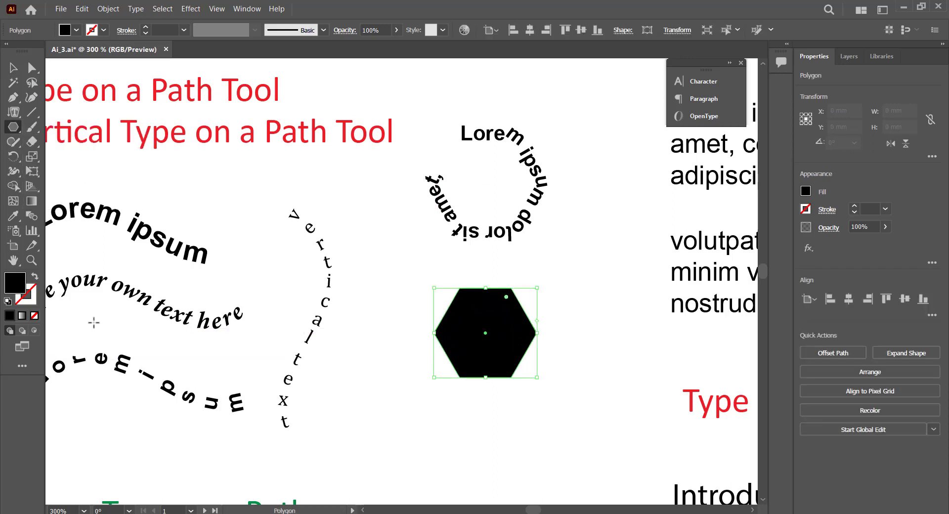
click(33, 278)
click(14, 74)
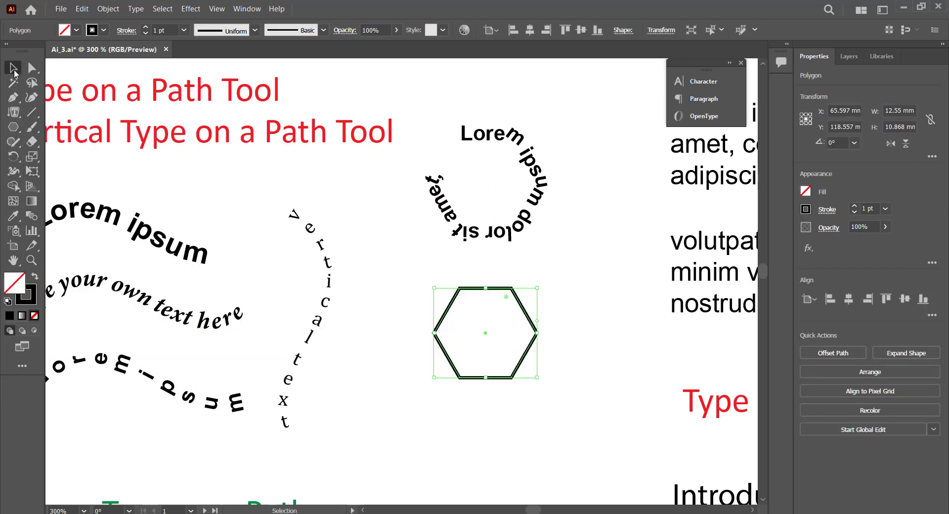
Place placeholder text along the new hexagon's outline with the Type on a Path tool
click(18, 118)
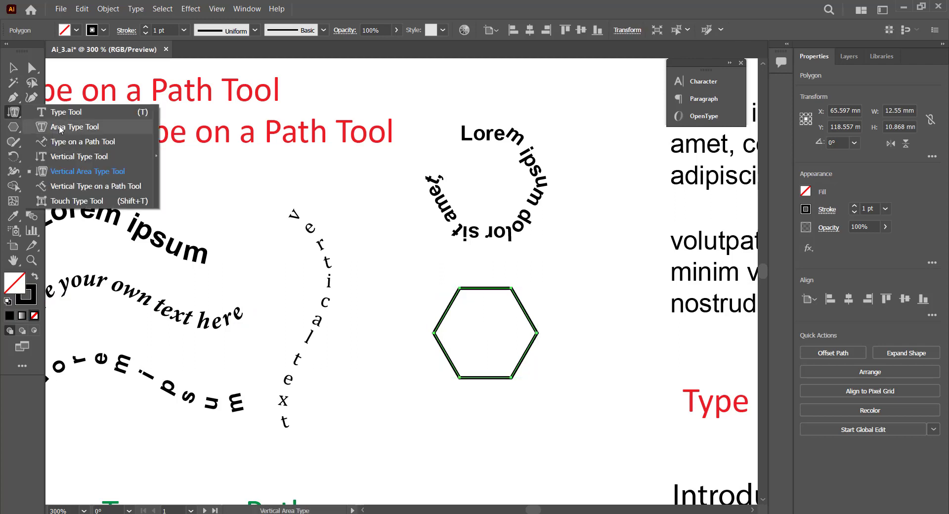
click(74, 142)
click(467, 287)
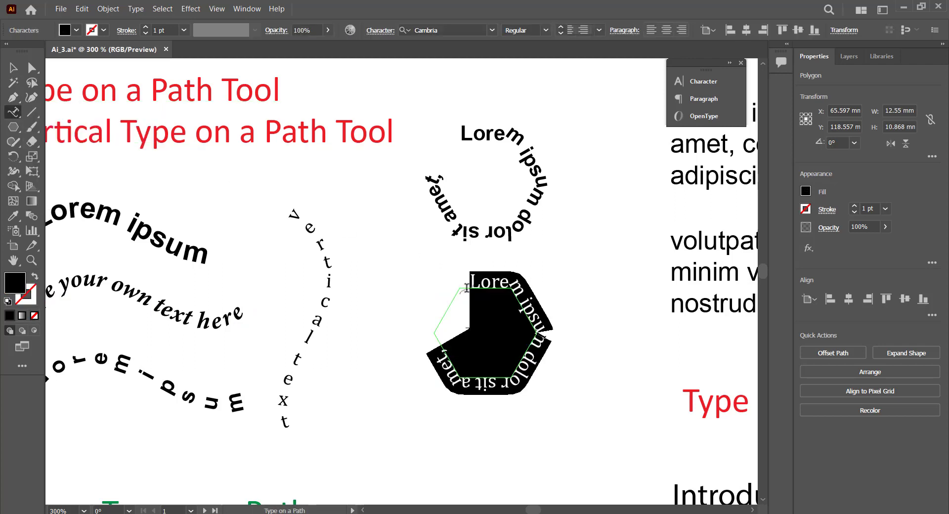
click(13, 68)
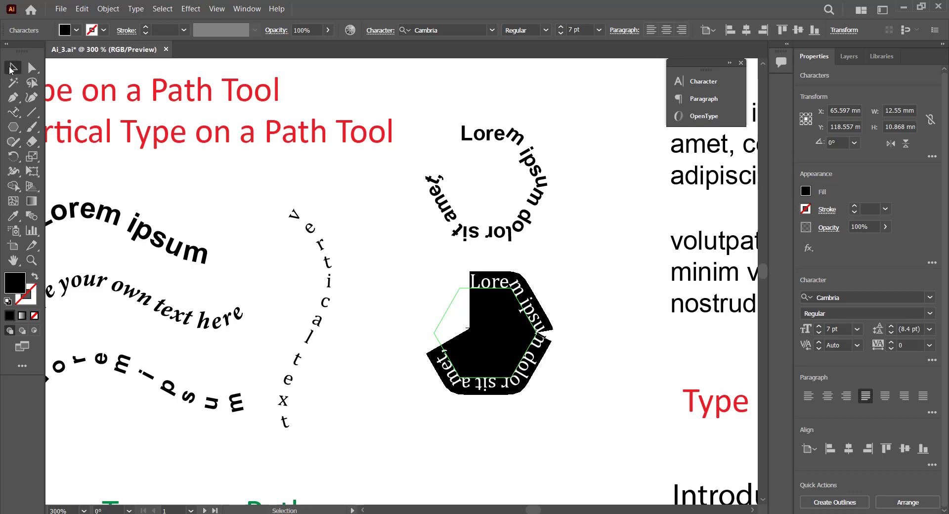
click(590, 319)
Move the hexagon text's start bracket to the lower-right edge and its end bracket to the top edge
click(549, 346)
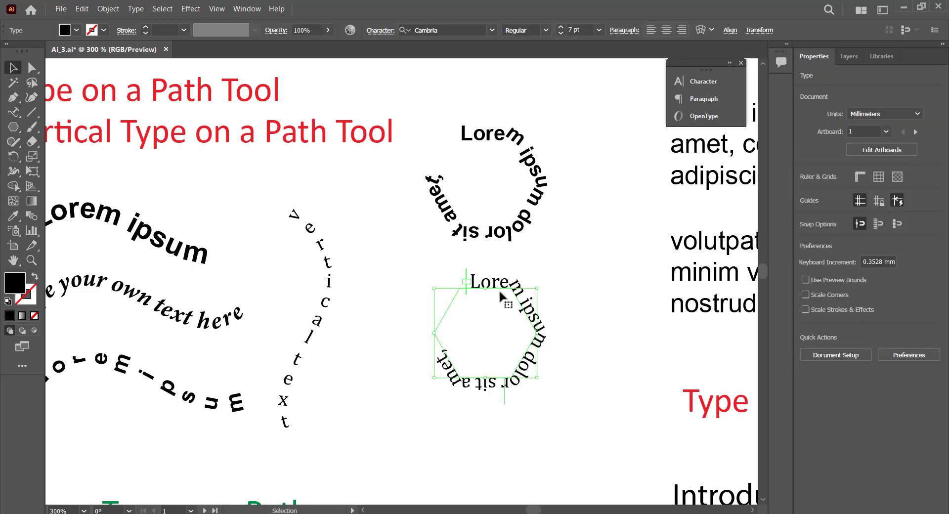
drag(465, 273, 550, 349)
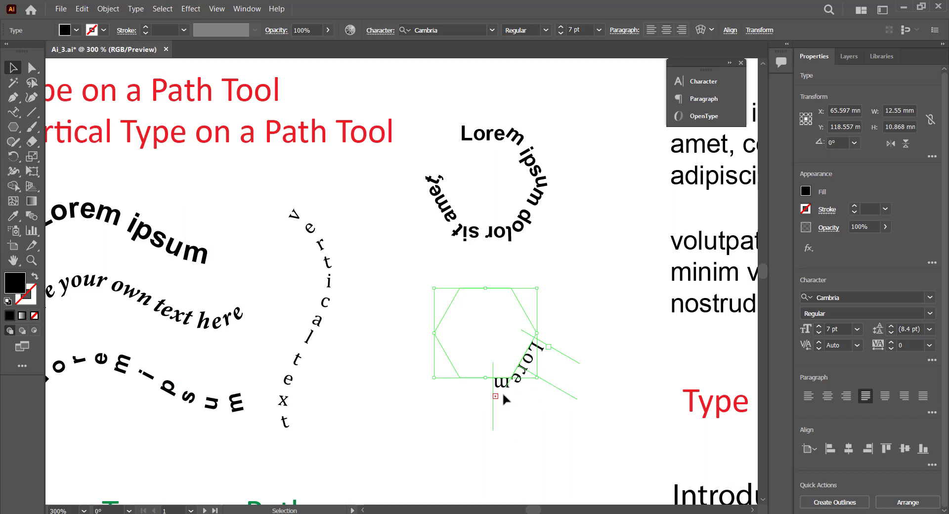
drag(490, 413, 506, 287)
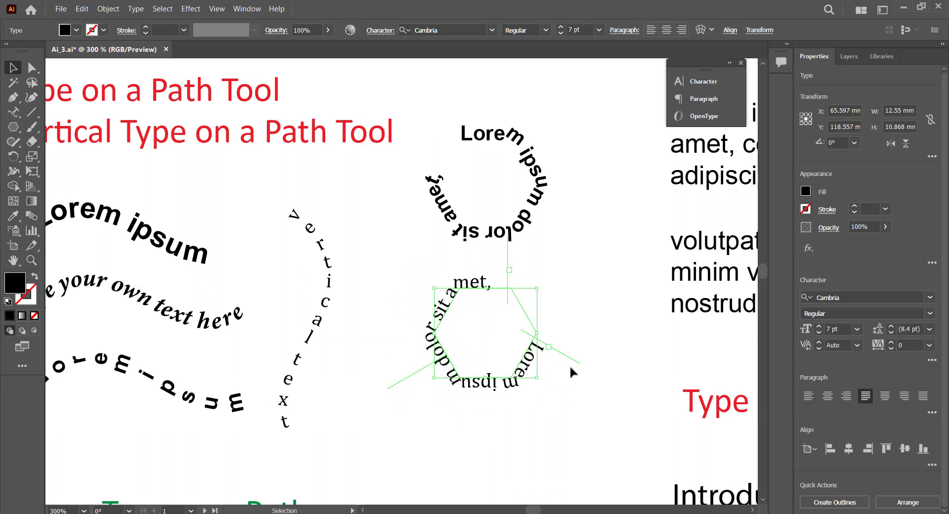
click(554, 395)
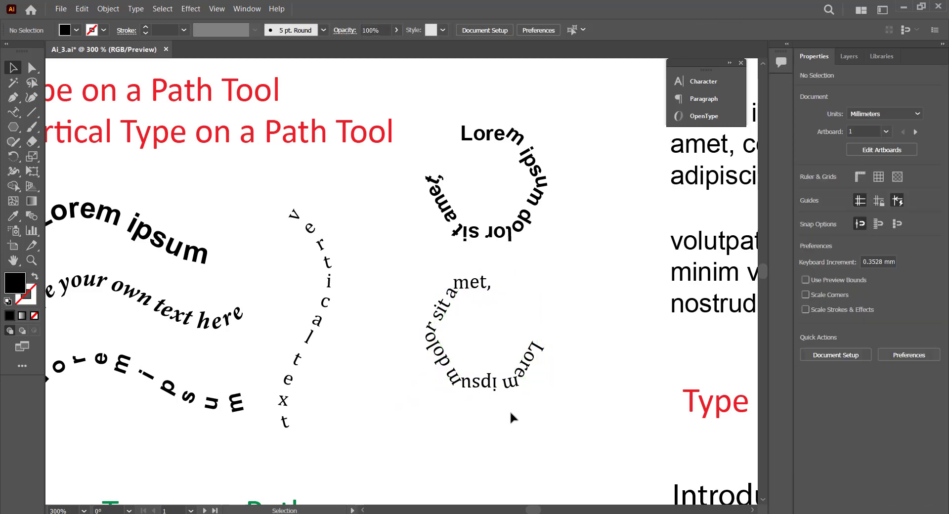
Reposition the hexagon text to start at the upper-left corner and set its end bracket on the lower-left edge
click(545, 349)
drag(559, 348, 515, 392)
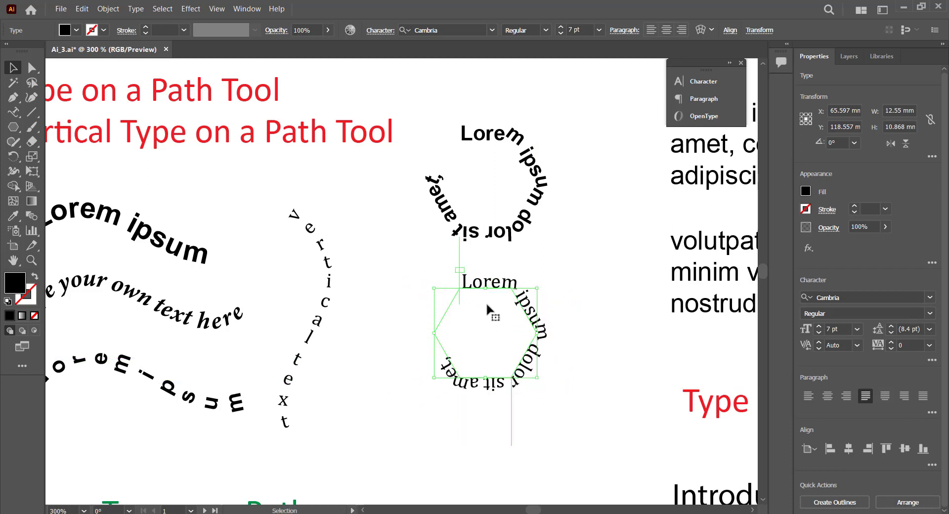
drag(461, 257, 412, 355)
click(599, 373)
Nudge the end bracket along the hexagon's lower-left edge and flip the path text to the inside of the hexagon
click(543, 334)
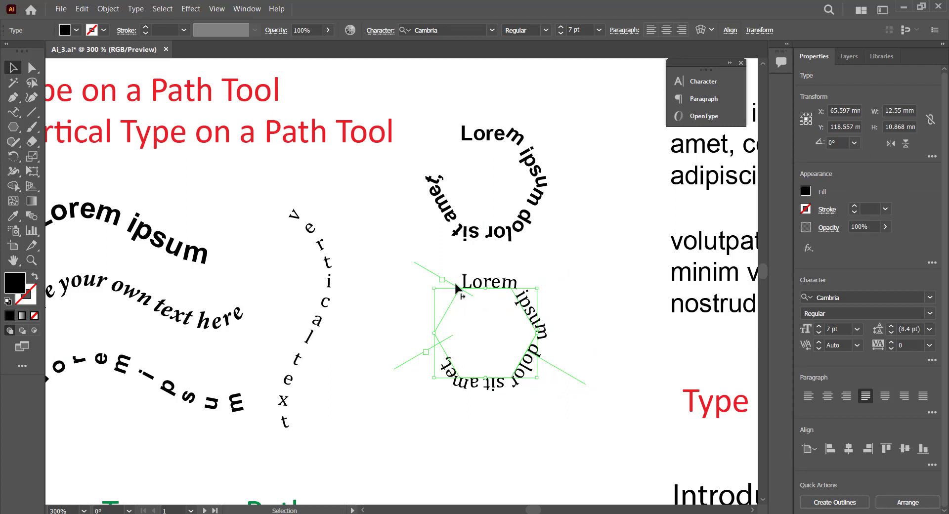
mouse_move(455, 288)
mouse_down()
mouse_move(447, 273)
mouse_move(453, 289)
mouse_up()
drag(451, 336, 453, 341)
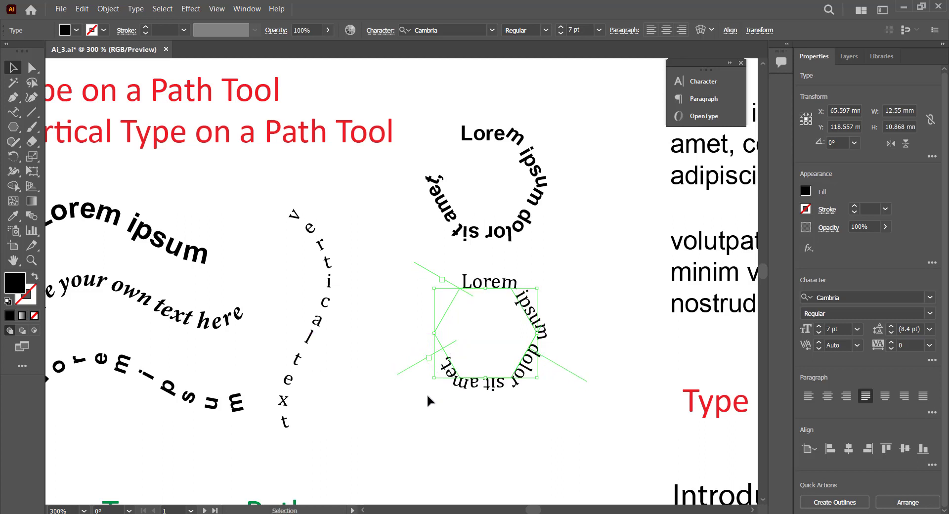
drag(573, 378, 504, 336)
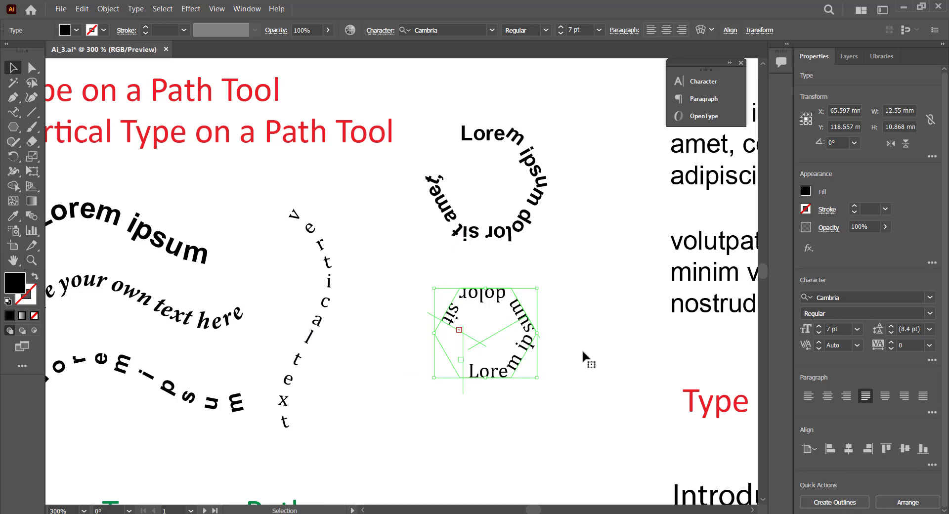
click(600, 359)
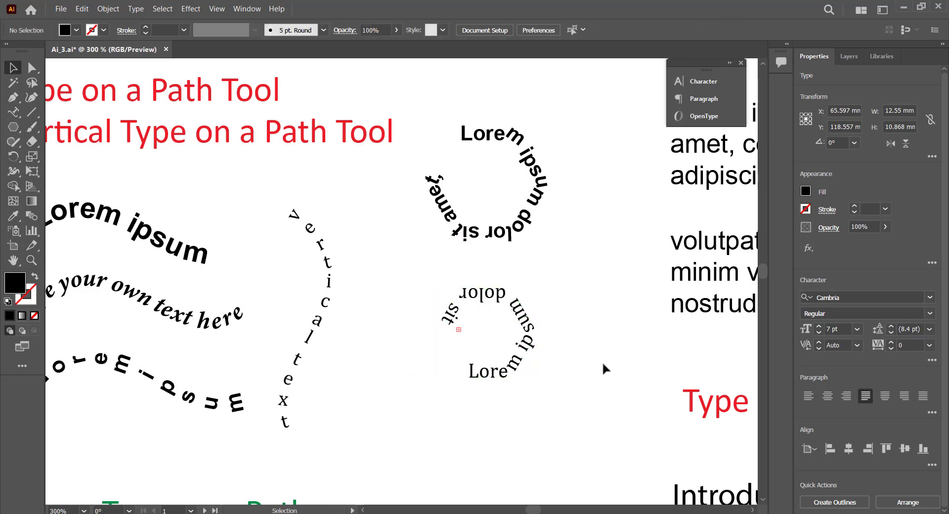
Flip the hexagon's path text back to the outside of the outline
click(514, 356)
drag(533, 339, 585, 360)
click(595, 347)
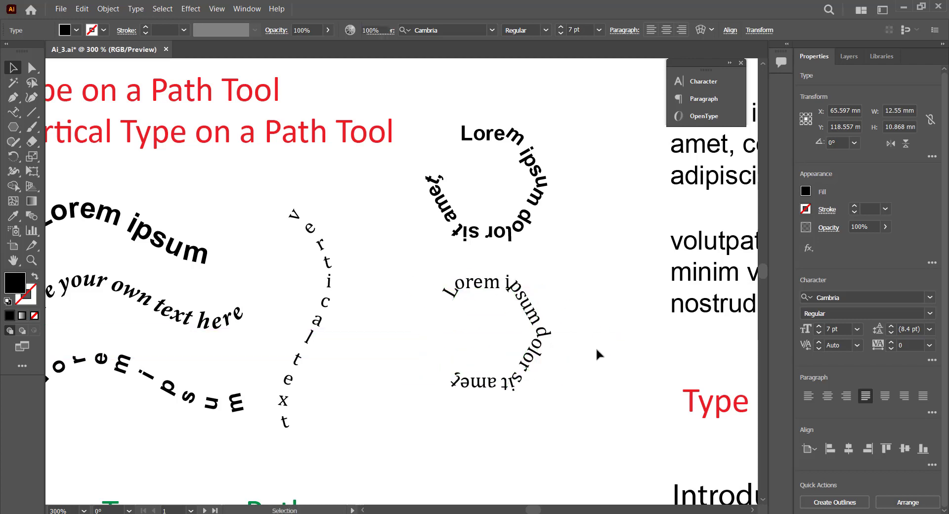
Select the circle together with its curved LOREM IPSUM text and shift both slightly toward the empty circle
scroll(564, 319, down, 1)
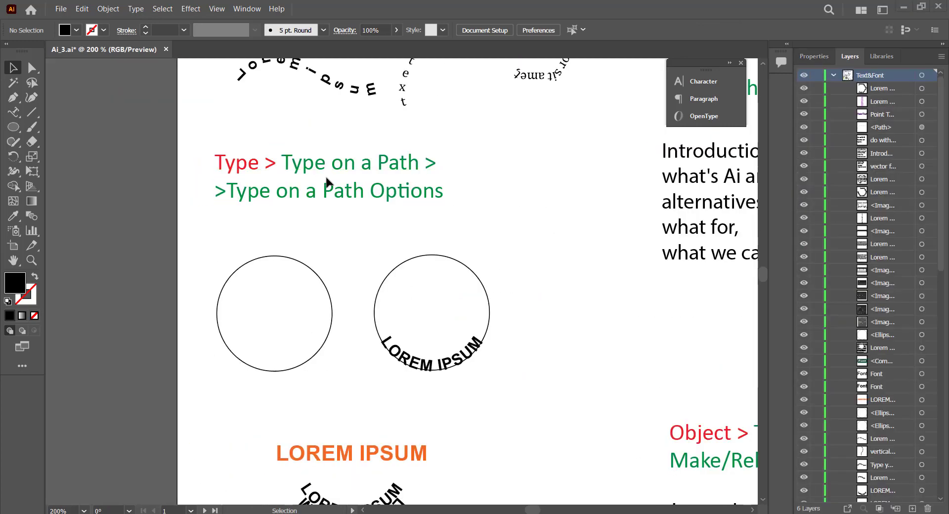
click(332, 169)
scroll(494, 240, left, 1)
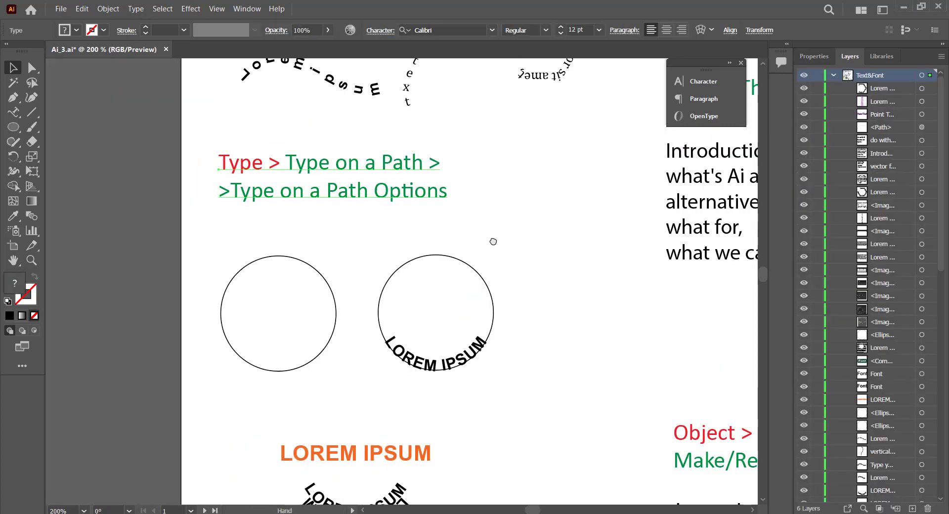
click(328, 271)
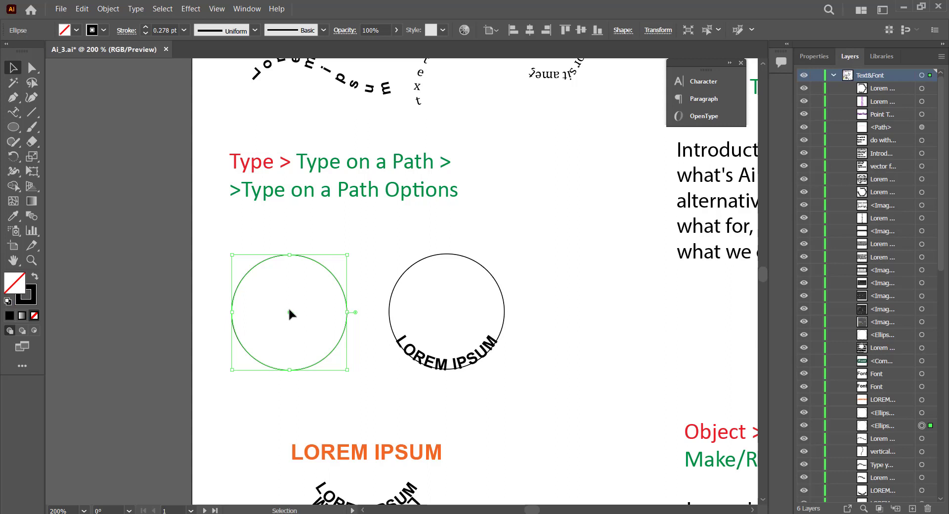
click(413, 328)
click(447, 368)
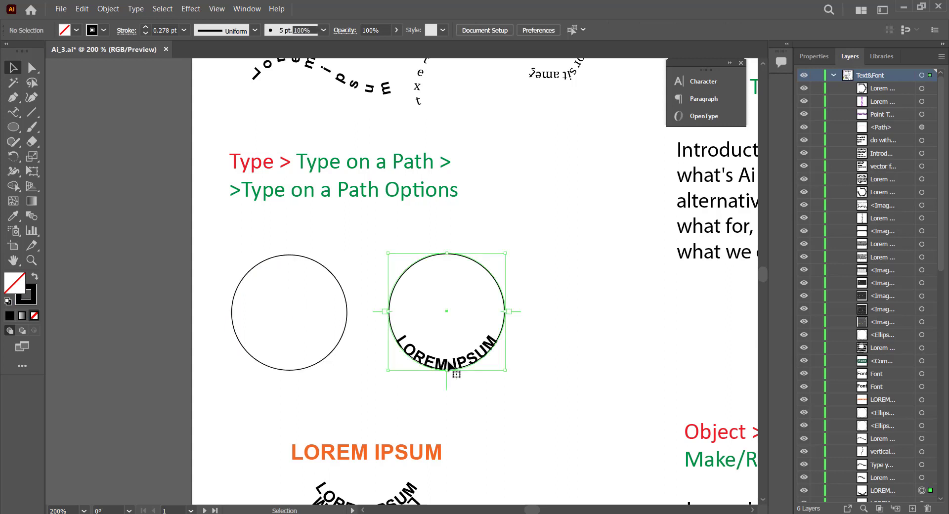
mouse_move(456, 374)
mouse_down()
mouse_move(475, 357)
mouse_move(457, 378)
mouse_up()
click(533, 359)
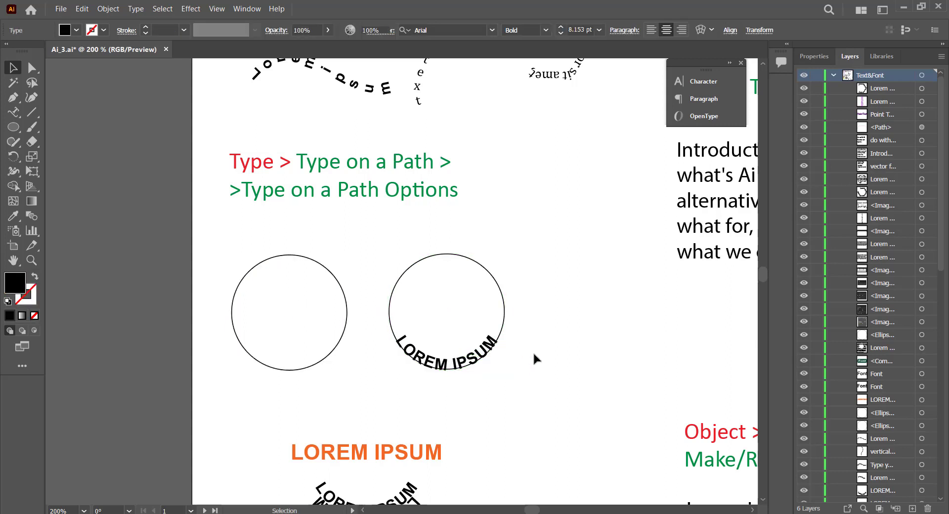
drag(499, 292, 502, 323)
click(64, 149)
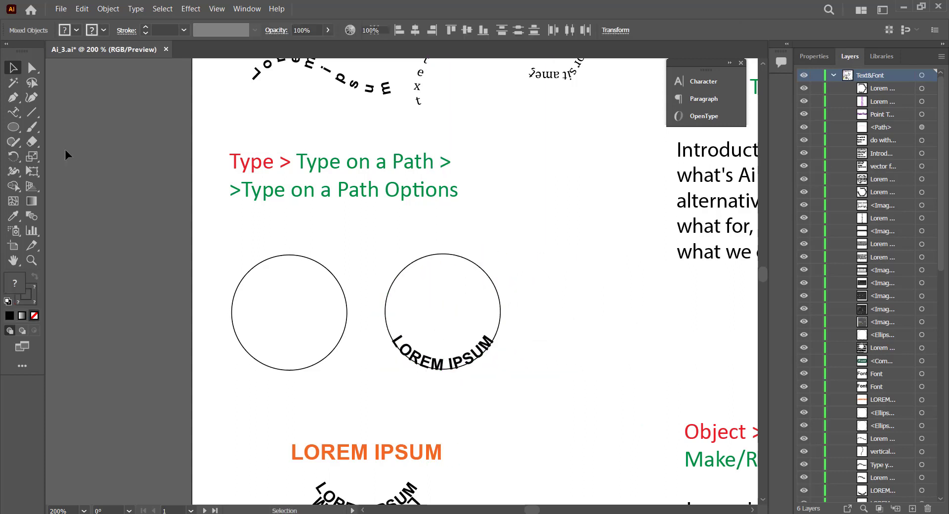
Place placeholder text around the empty circle with the Type on a Path tool
drag(13, 115, 101, 142)
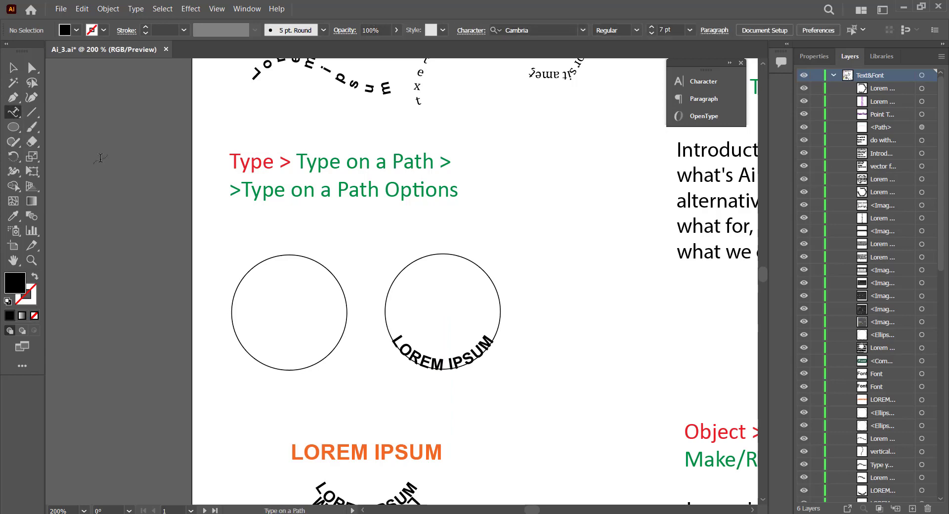
click(232, 290)
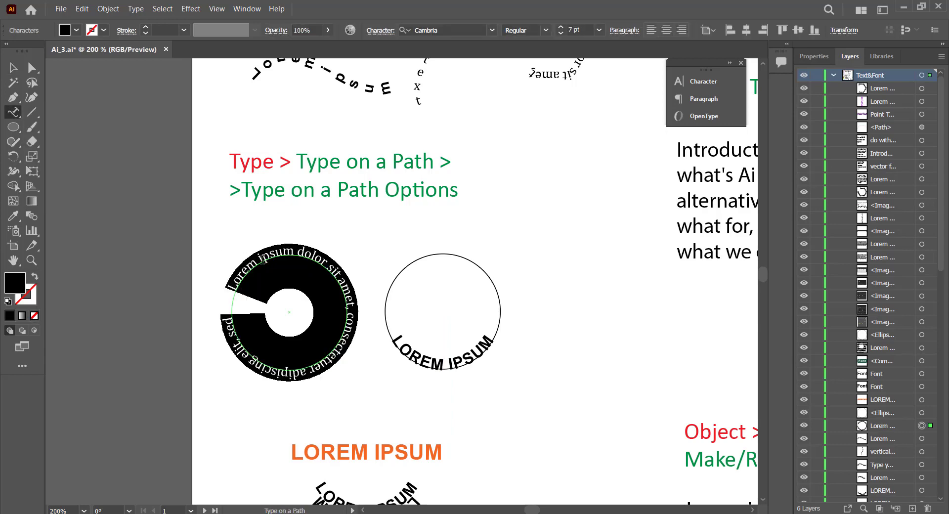
click(13, 67)
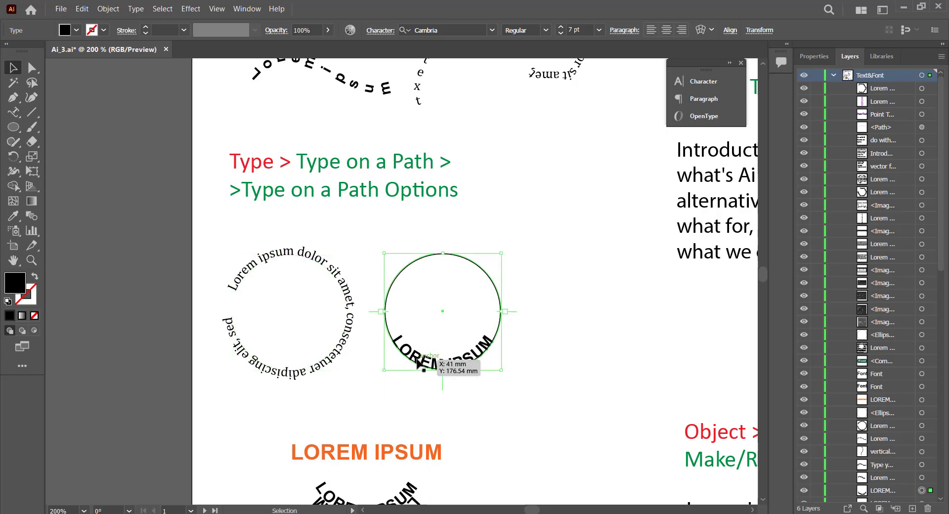
Open the Type on a Path Options for the curved LOREM IPSUM text and preview the Skew effect
click(435, 354)
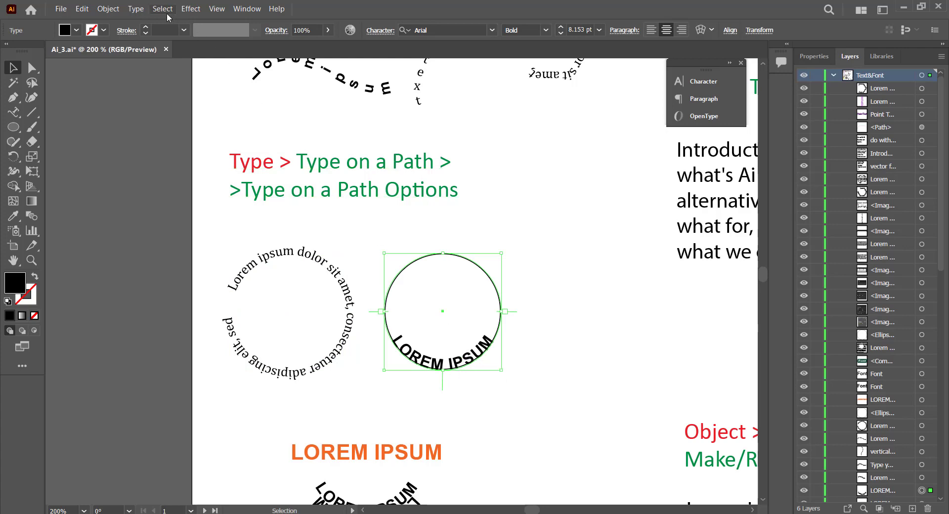
click(135, 9)
mouse_move(182, 115)
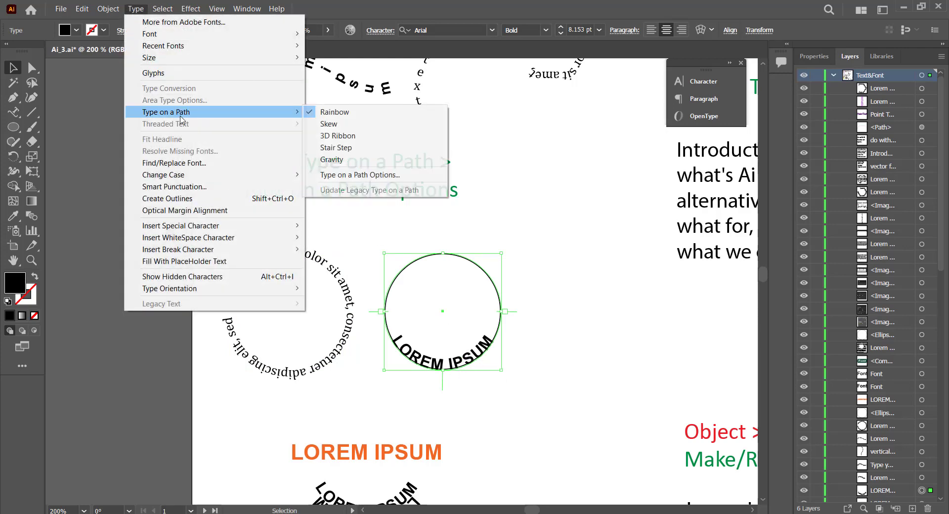
click(401, 177)
drag(503, 194, 677, 175)
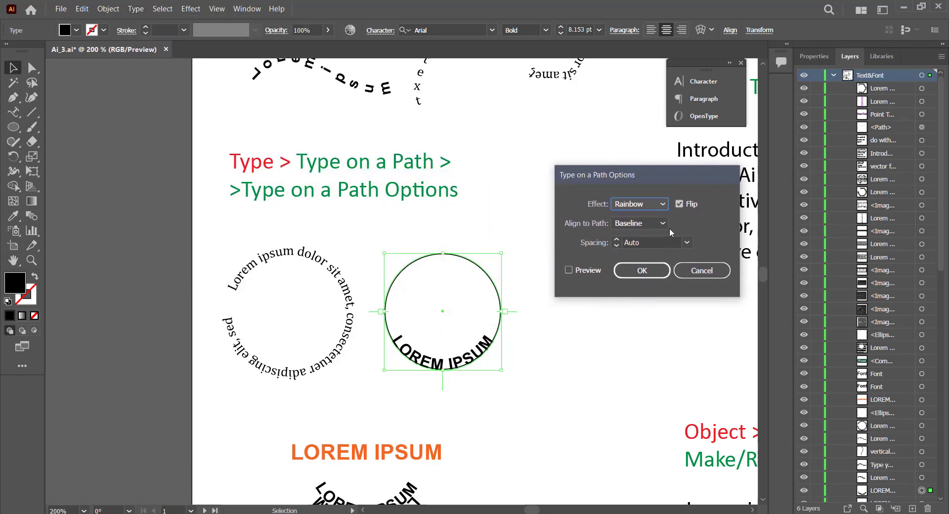
click(664, 204)
click(654, 232)
click(597, 273)
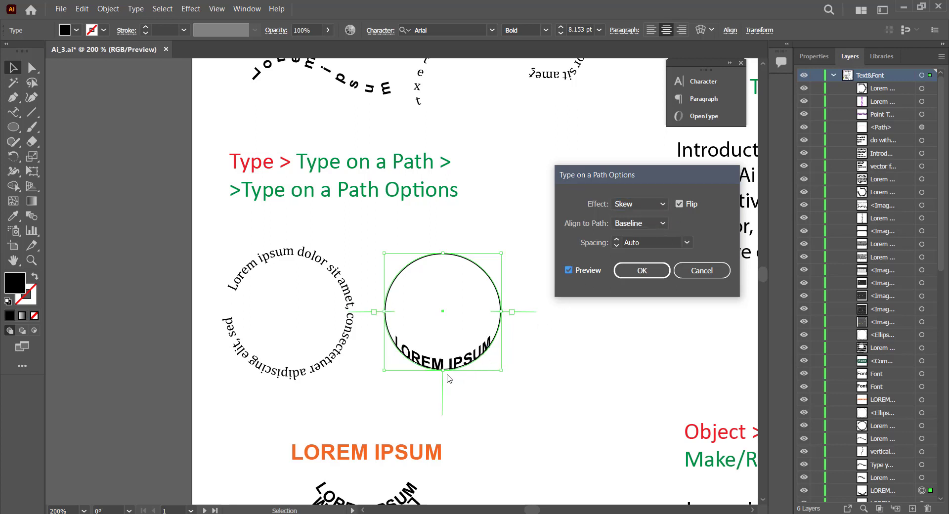
Preview the 3D Ribbon, Stair Step, Gravity and Rainbow effects in turn on the LOREM IPSUM text
click(652, 204)
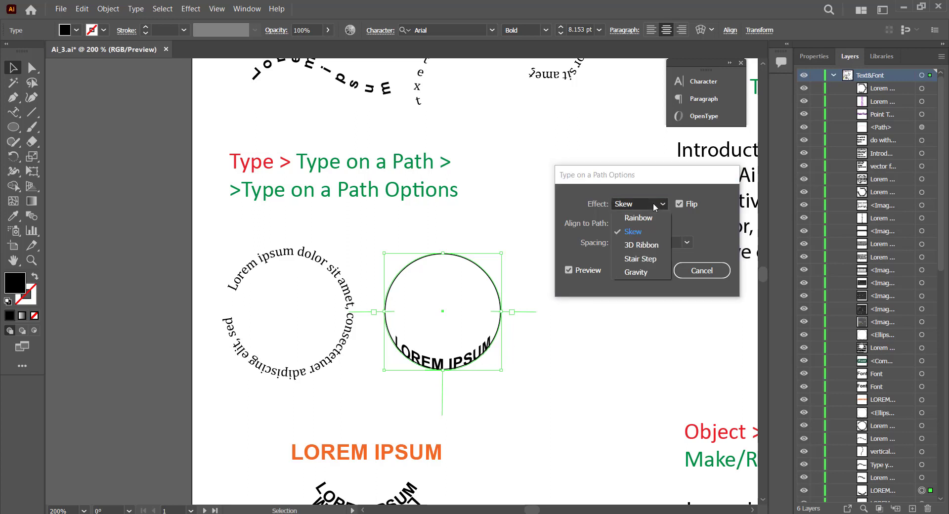
click(651, 246)
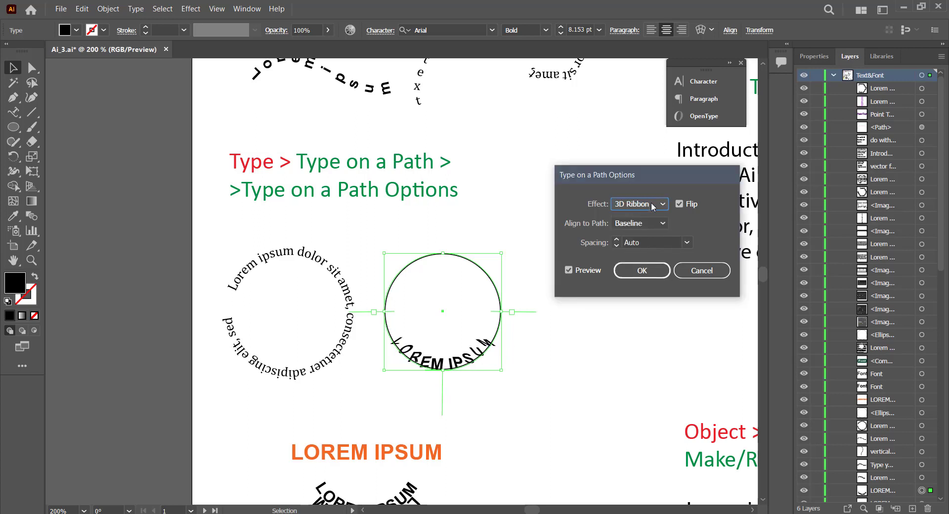
click(650, 204)
click(645, 261)
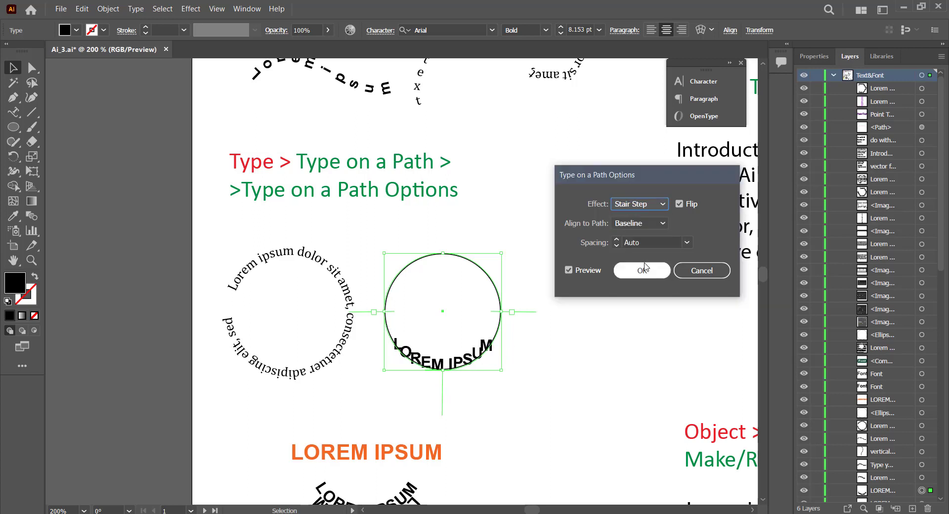
click(645, 205)
click(636, 273)
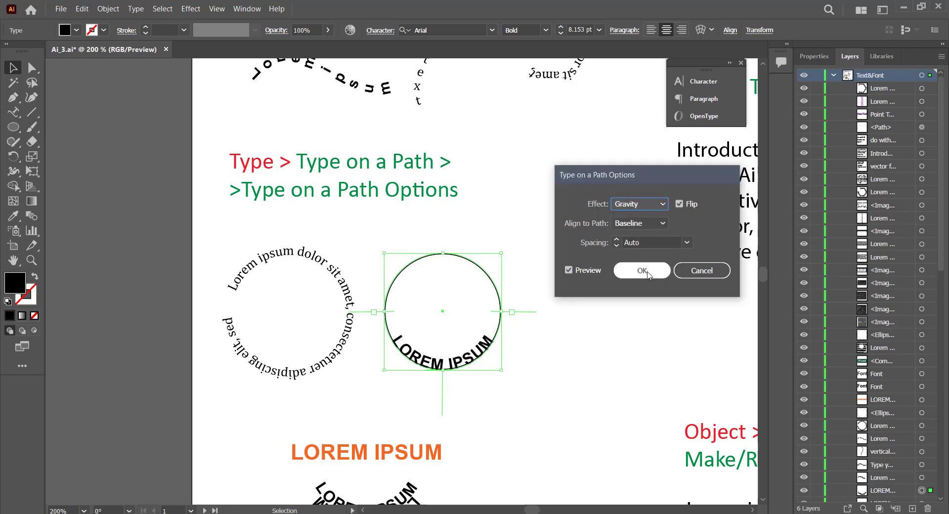
click(648, 206)
click(648, 219)
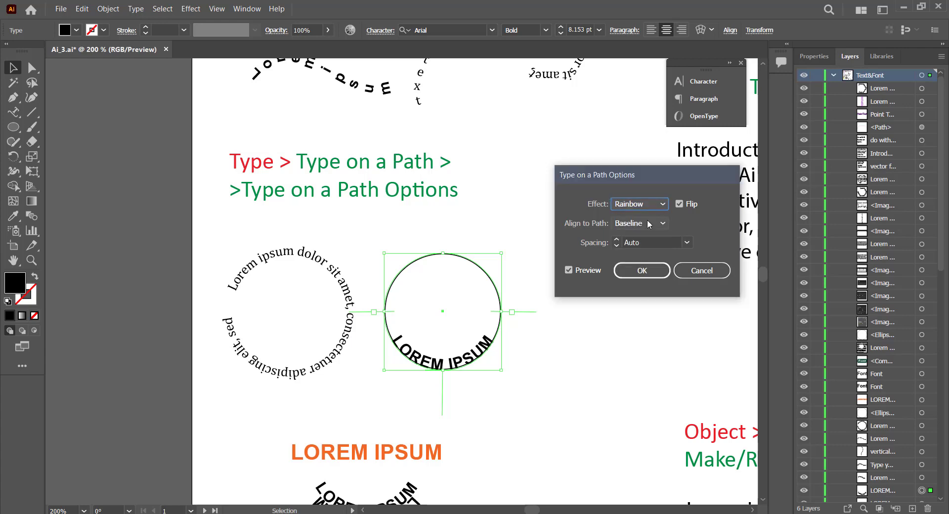
Apply the Gravity effect to the curved LOREM IPSUM text
click(644, 203)
click(642, 273)
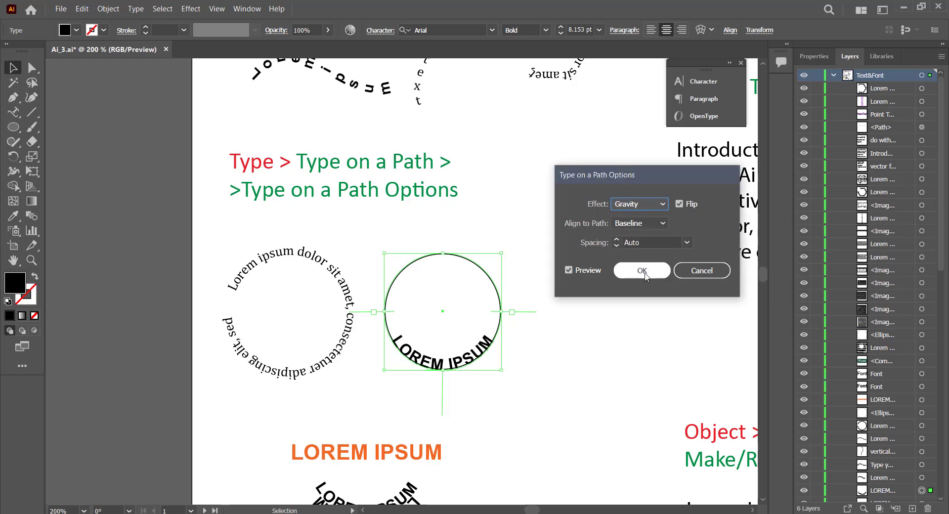
click(644, 273)
click(358, 377)
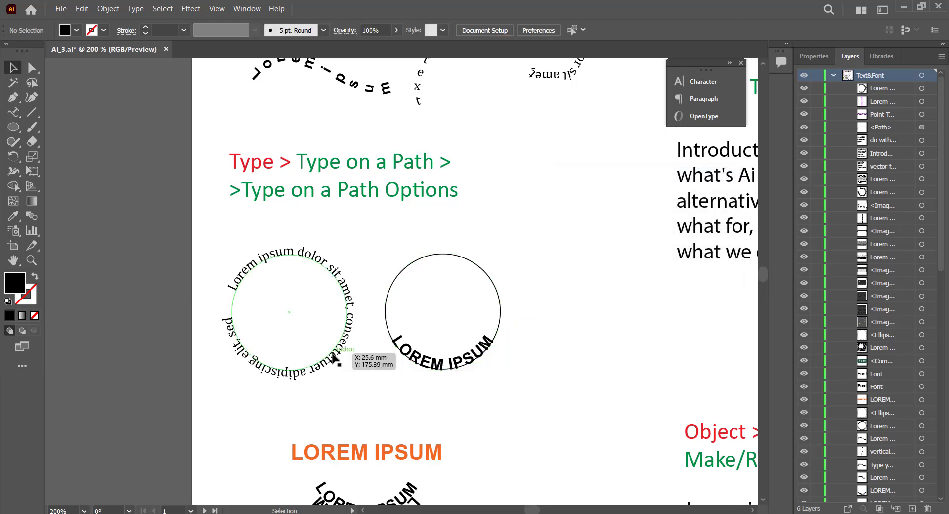
Open the Type on a Path Options for the circular placeholder text and preview the Skew effect
click(341, 302)
click(135, 8)
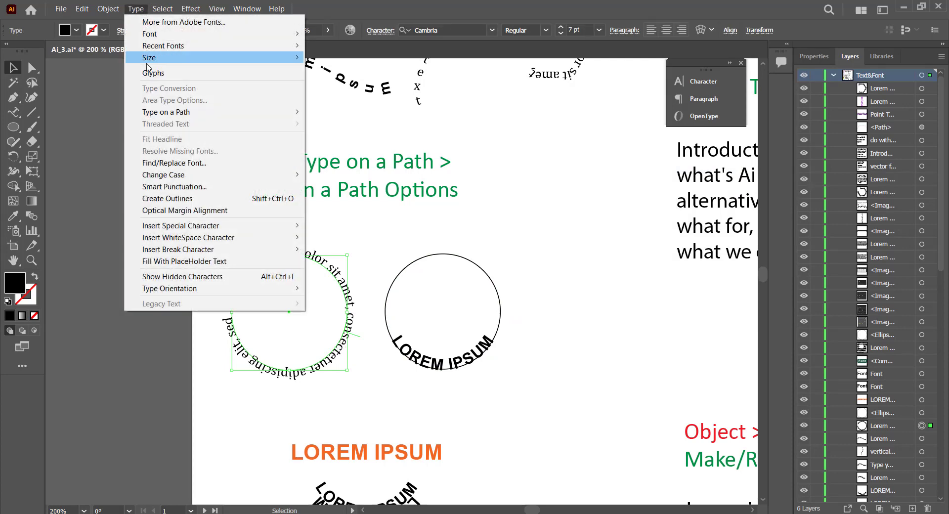
mouse_move(163, 112)
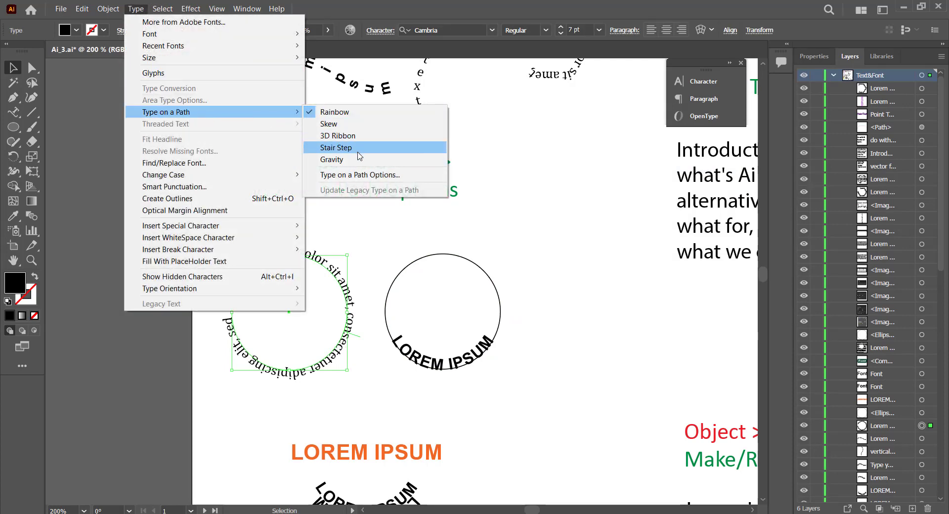
click(359, 175)
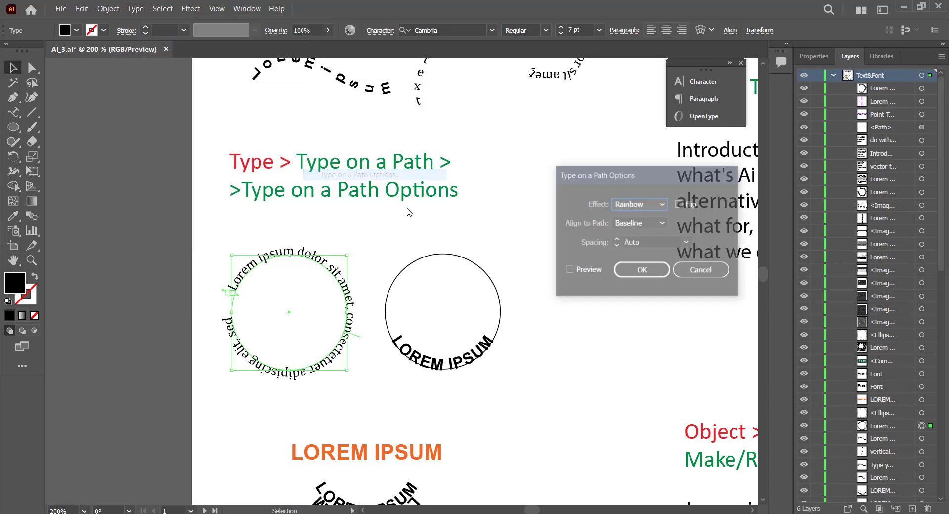
click(660, 206)
click(590, 269)
click(590, 268)
click(639, 206)
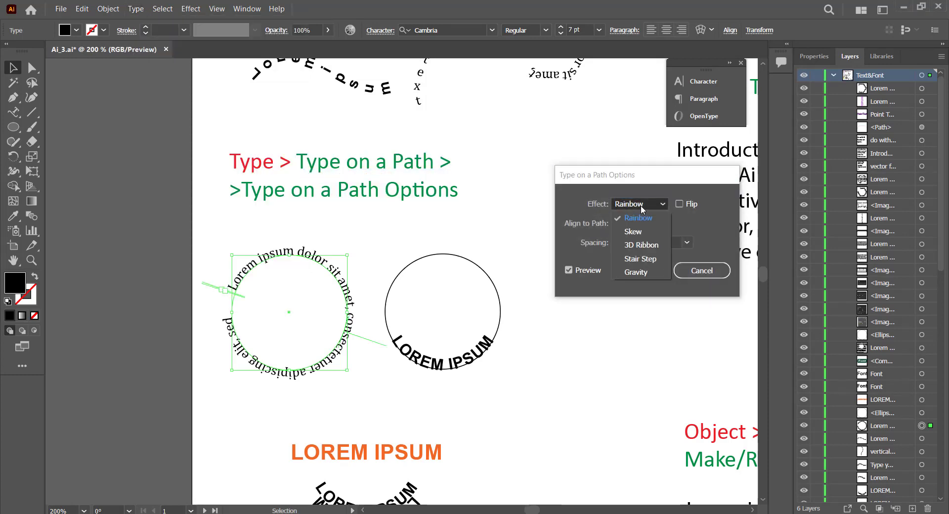
click(639, 231)
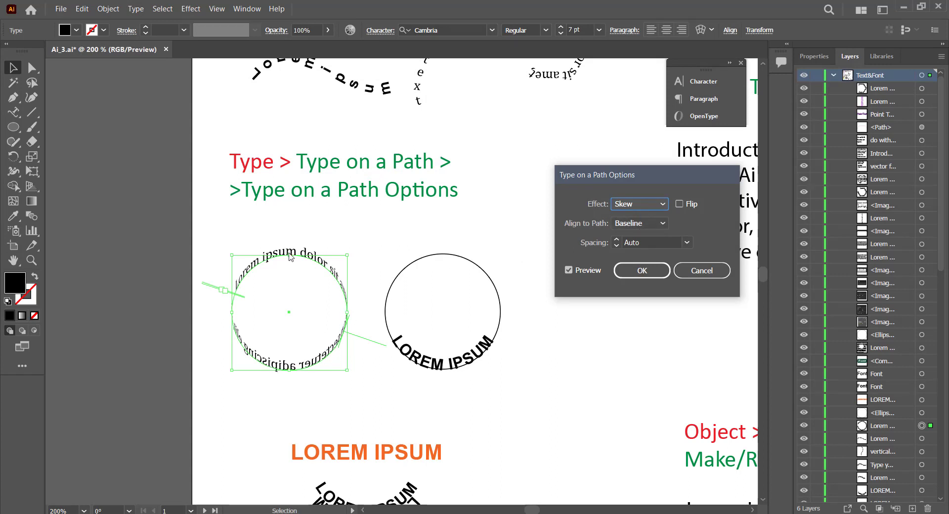
Try the 3D Ribbon effect with Flip toggled on and off, and the Stair Step effect, on the circular placeholder text
click(643, 210)
click(650, 242)
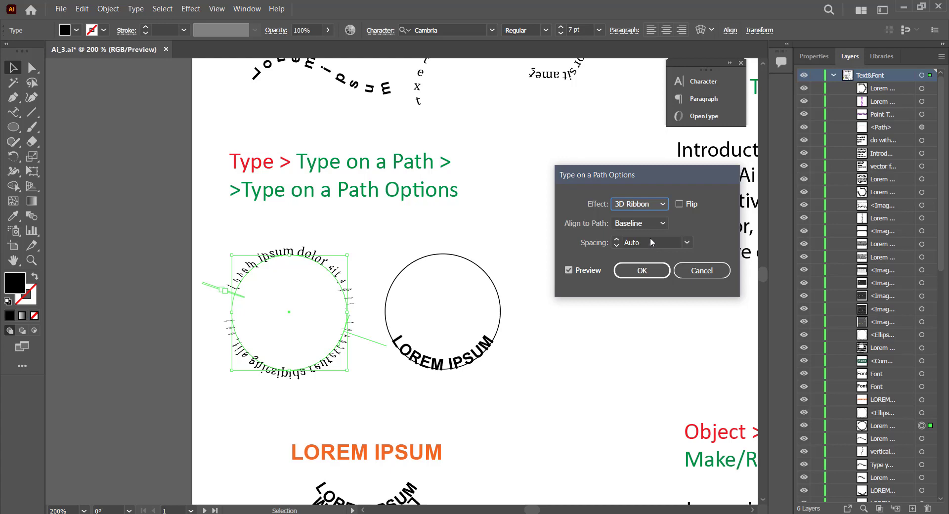
click(647, 204)
click(650, 246)
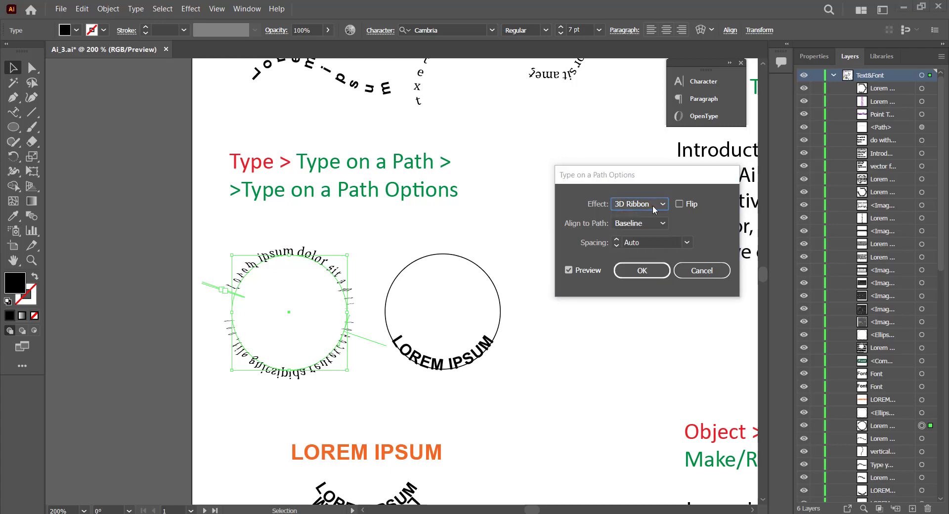
click(680, 203)
click(683, 205)
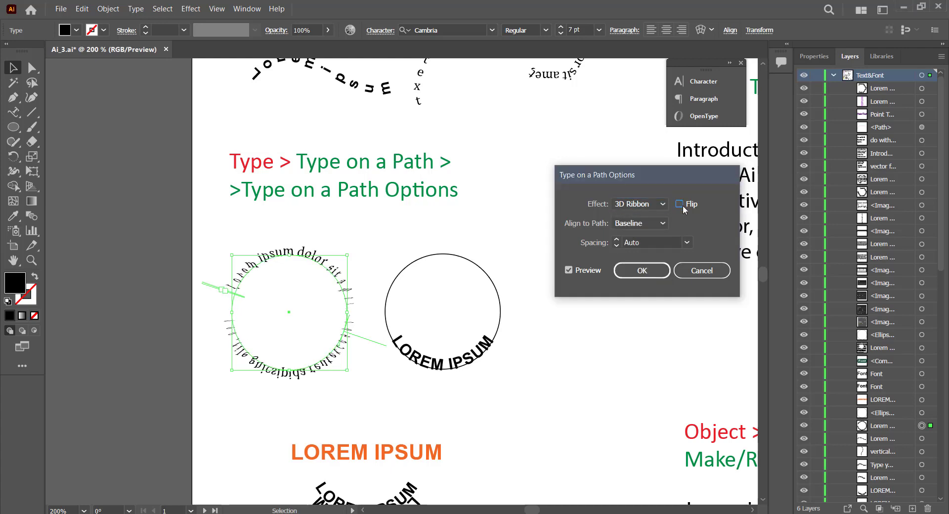
click(664, 205)
click(641, 260)
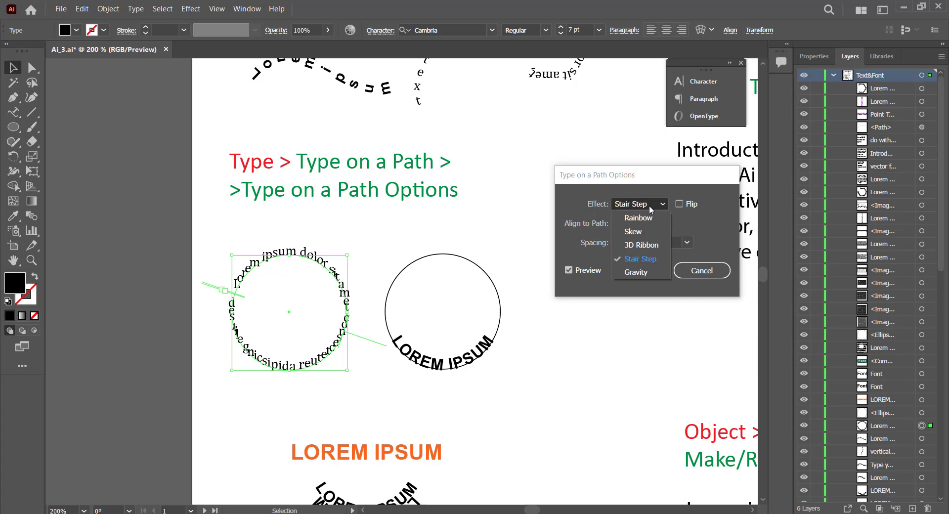
Apply the Gravity effect with Flip enabled to the circular placeholder text
click(639, 273)
click(679, 204)
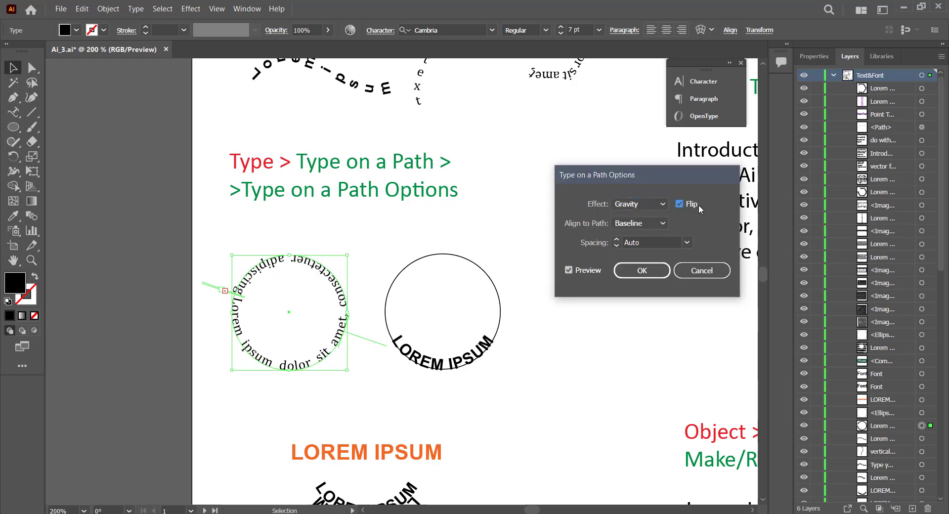
click(638, 272)
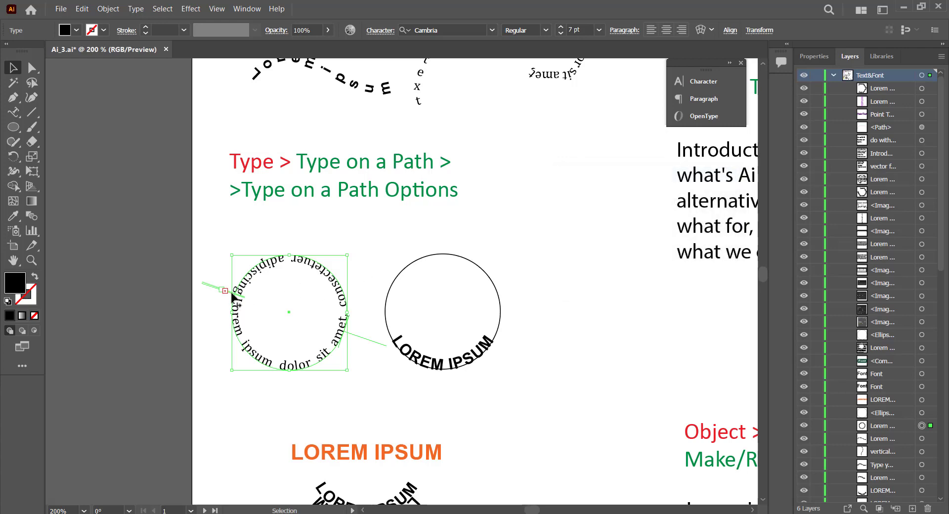
Reduce the font size of all the circular placeholder text to 6 pt
key(t)
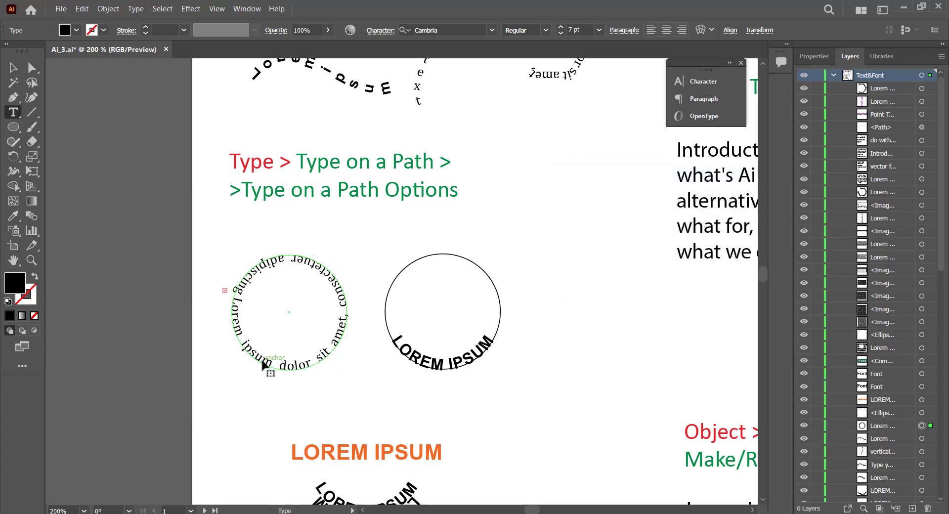
click(264, 363)
key(ctrl+a)
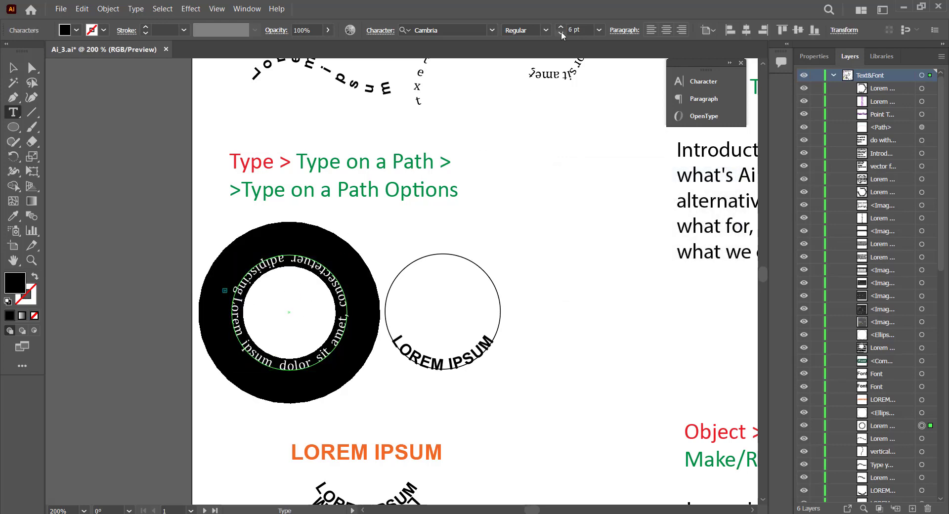
key(Escape)
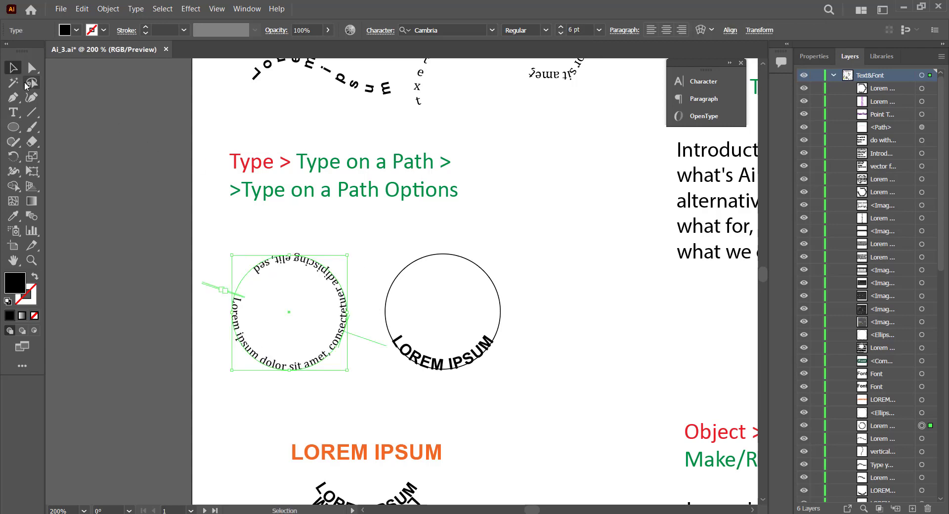
Flip the circular placeholder text to the outside of its circle using the centre bracket
click(342, 238)
scroll(310, 304, up, 2)
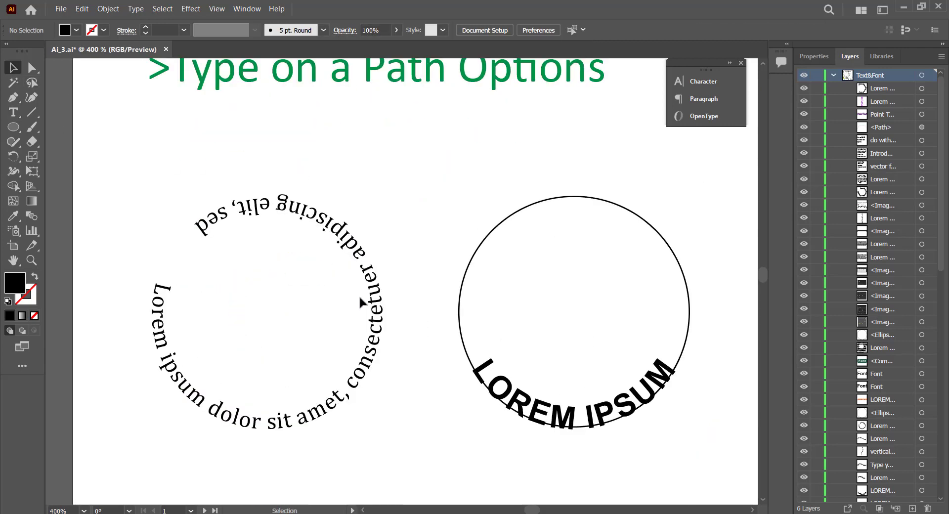
click(378, 293)
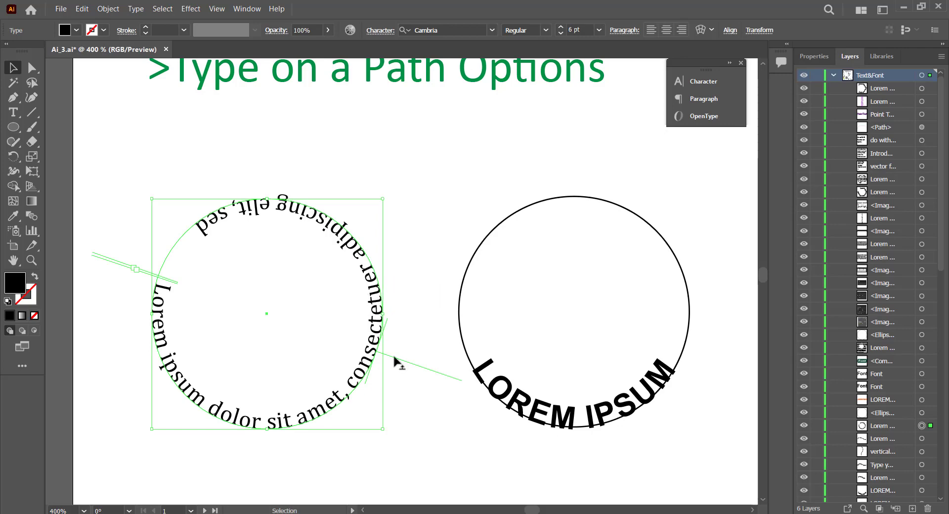
drag(395, 354, 379, 416)
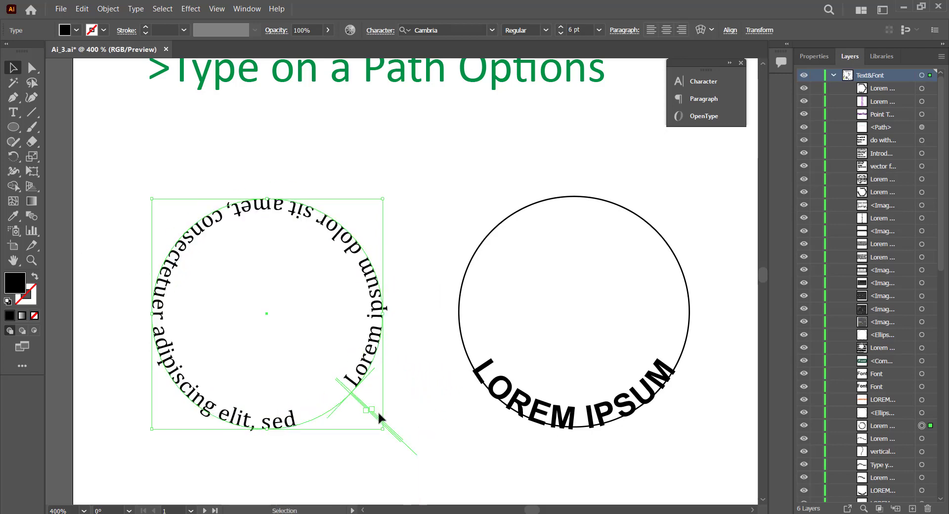
key(ctrl+z)
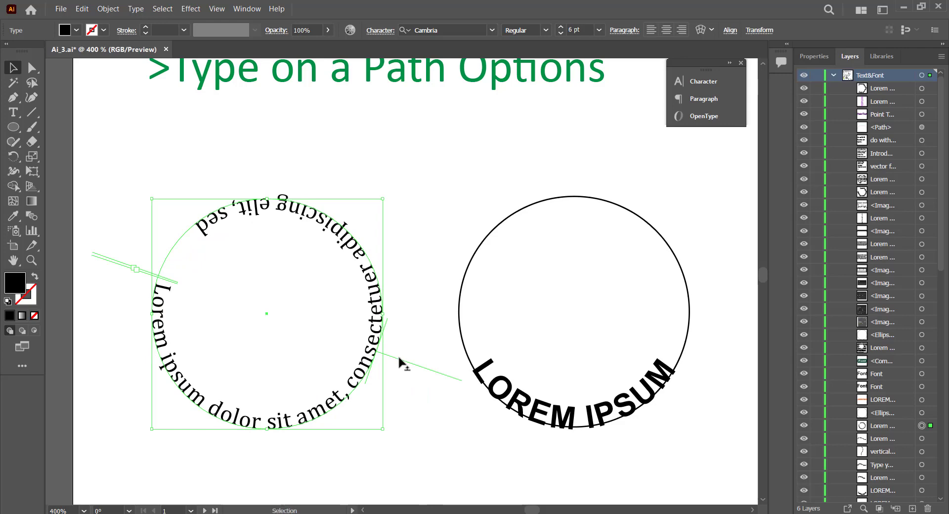
drag(398, 354, 283, 311)
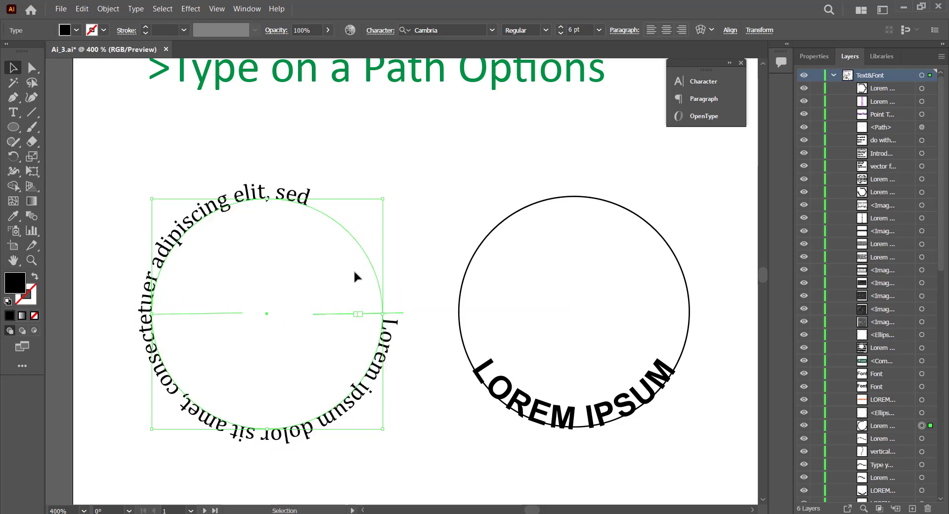
click(406, 267)
Flip the LOREM IPSUM text on the second circle to the outside and slide it around to the circle's left side
click(544, 410)
drag(503, 346, 378, 298)
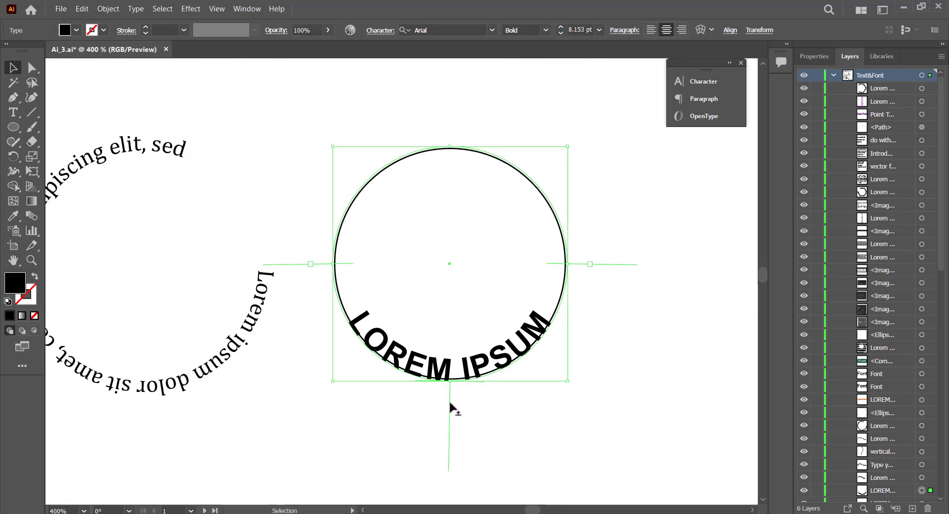
drag(450, 403, 443, 300)
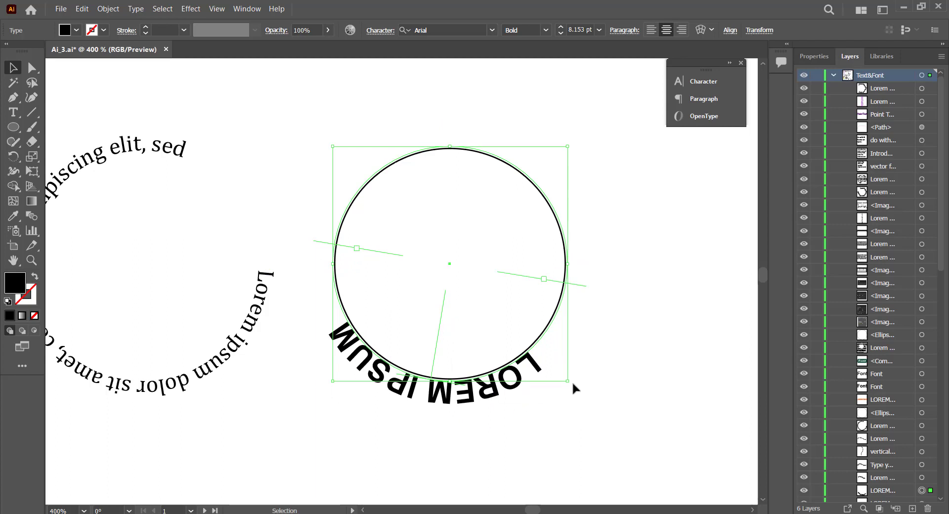
drag(578, 285, 511, 391)
drag(317, 241, 435, 247)
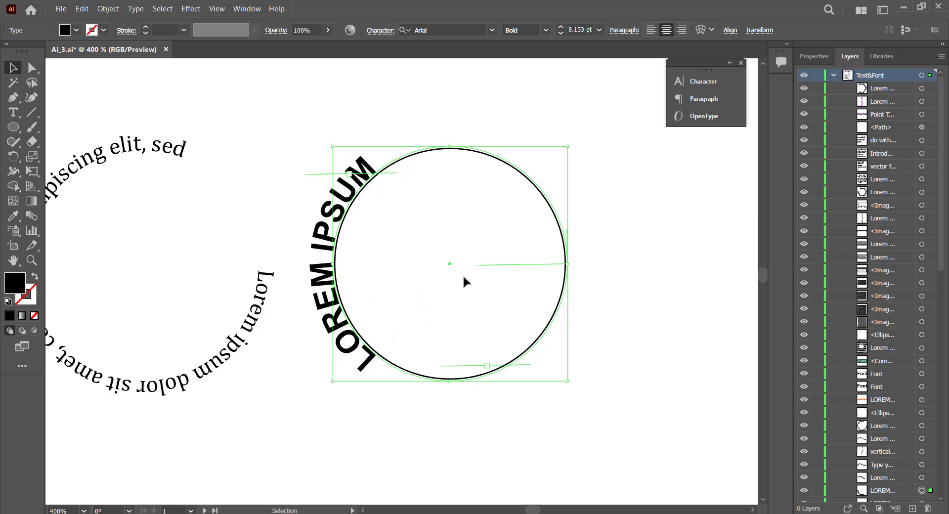
drag(517, 366, 485, 392)
click(494, 403)
Copy the LOREM IPSUM text on the second circle and paste the duplicate in front
click(359, 358)
key(ctrl+minus)
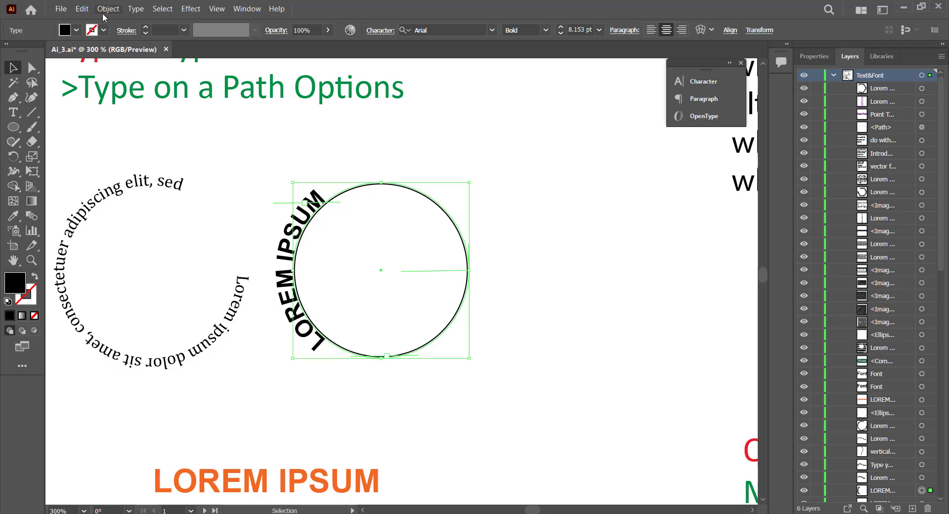
click(82, 9)
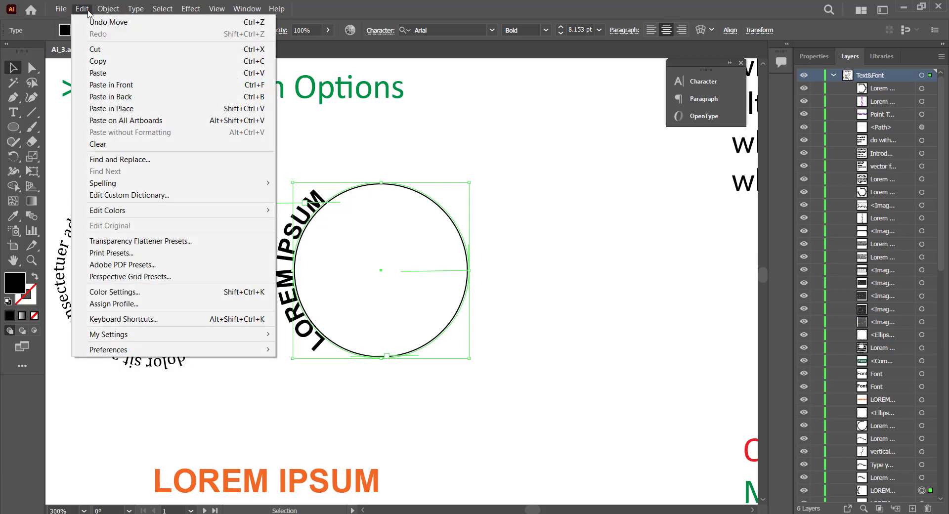
click(110, 62)
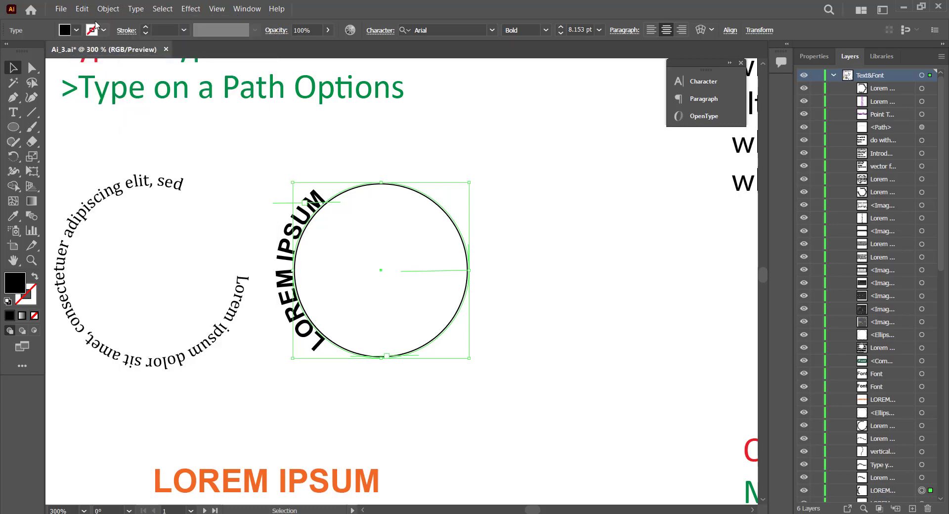
click(82, 9)
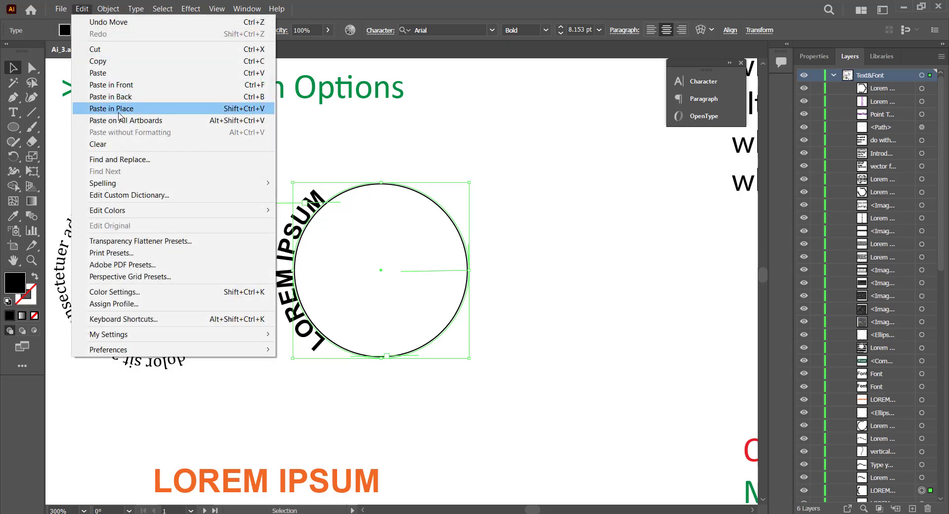
click(121, 85)
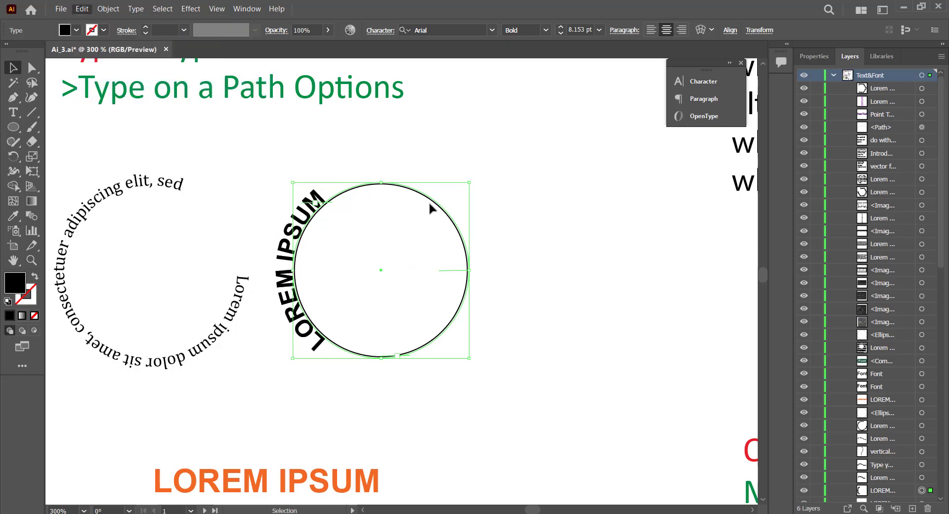
Flip the duplicate LOREM IPSUM text to the inside of the circle and position it along the circle's right side
click(943, 358)
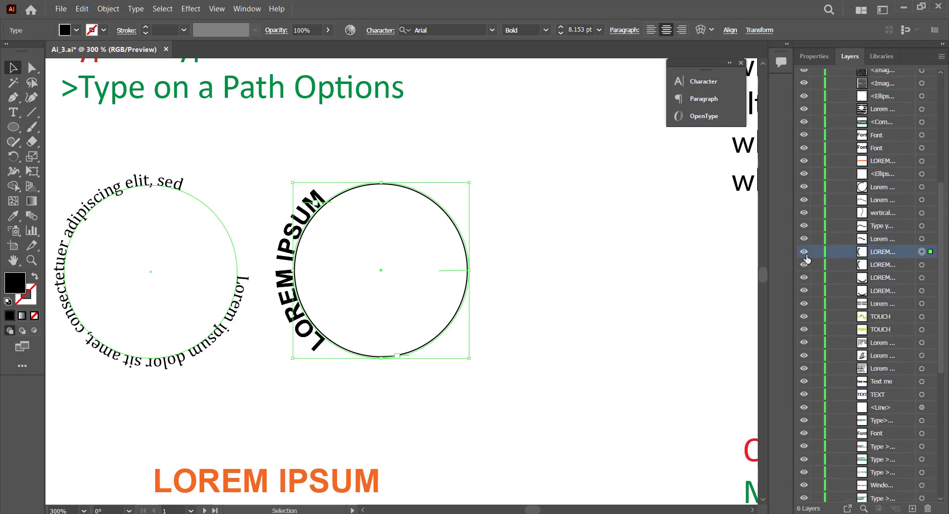
click(804, 254)
click(921, 252)
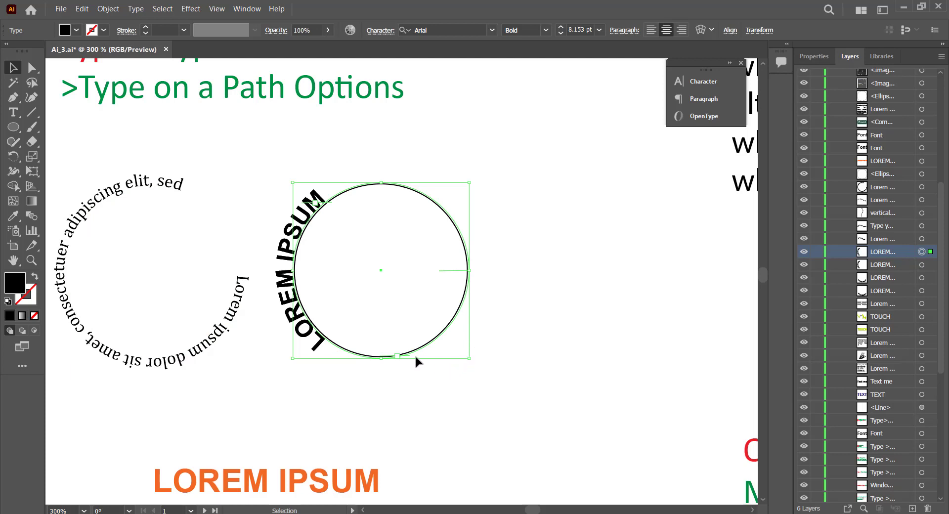
drag(449, 270, 372, 82)
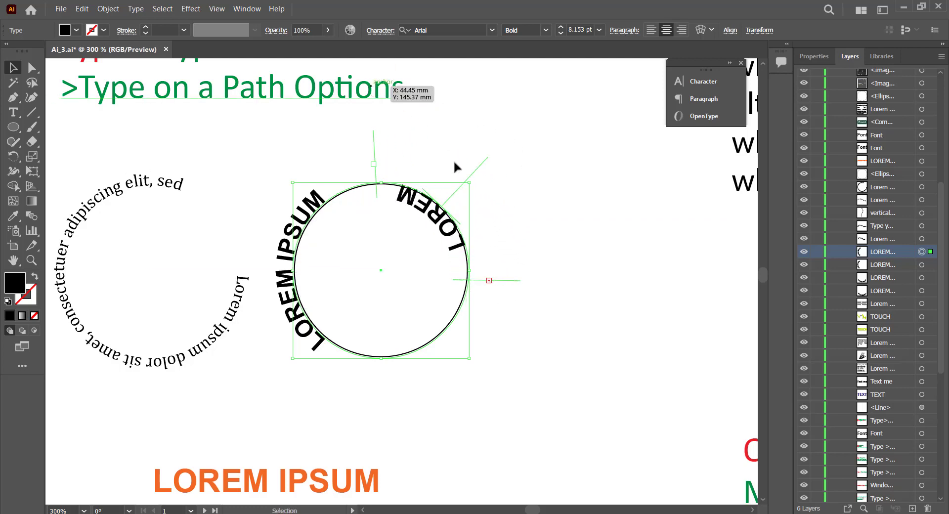
drag(511, 280, 435, 390)
drag(478, 172, 554, 289)
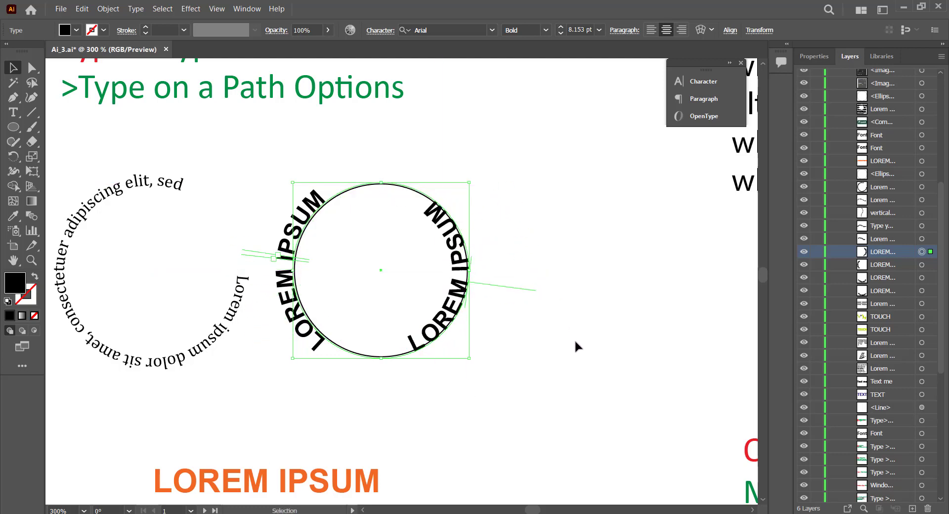
click(574, 341)
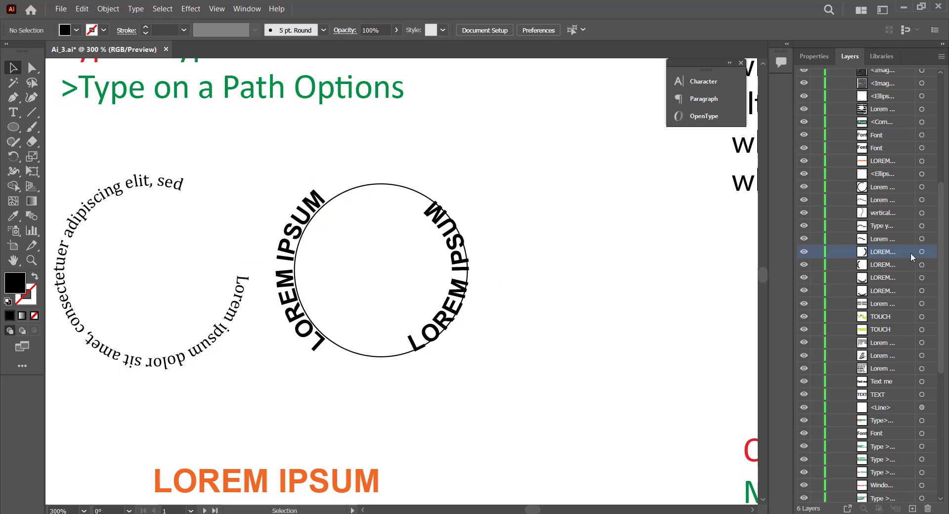
Move the inside LOREM IPSUM text away to the right of the circle and back over it
click(930, 252)
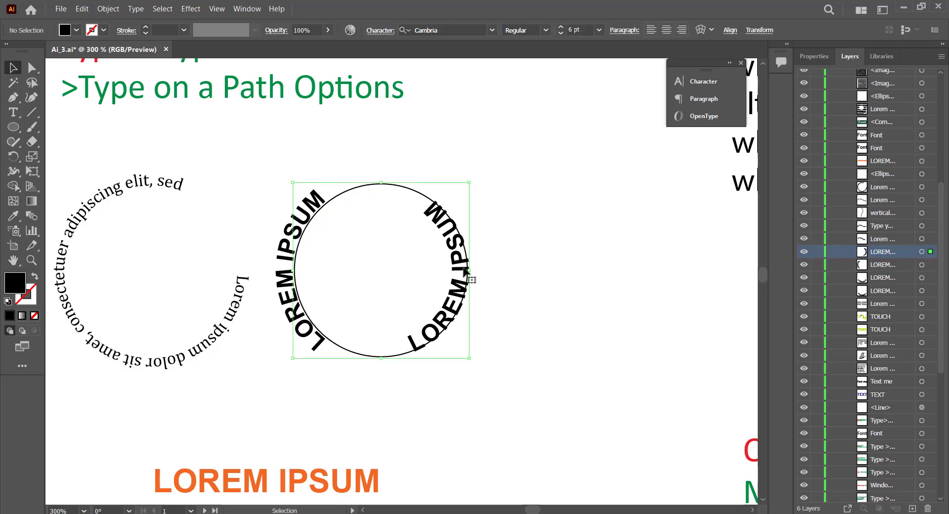
drag(466, 276, 600, 277)
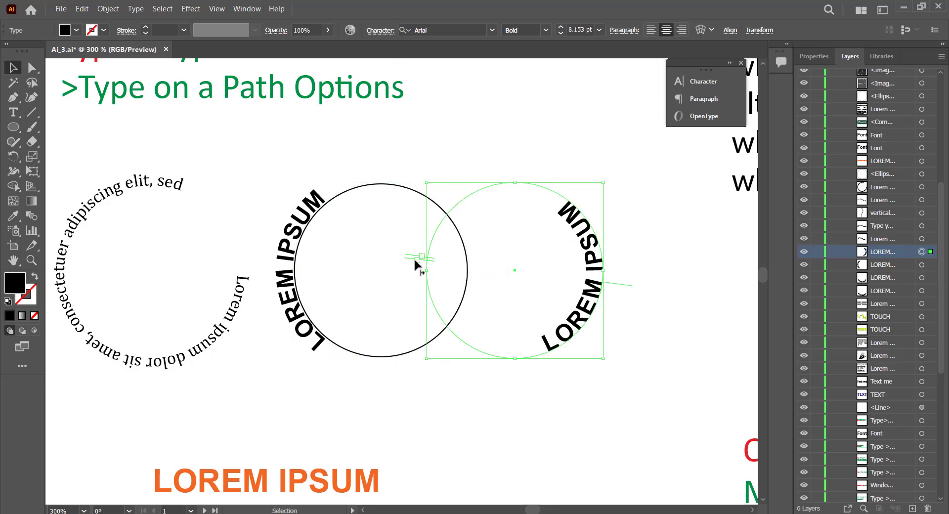
drag(305, 226, 314, 347)
click(403, 313)
click(312, 349)
drag(449, 319, 482, 318)
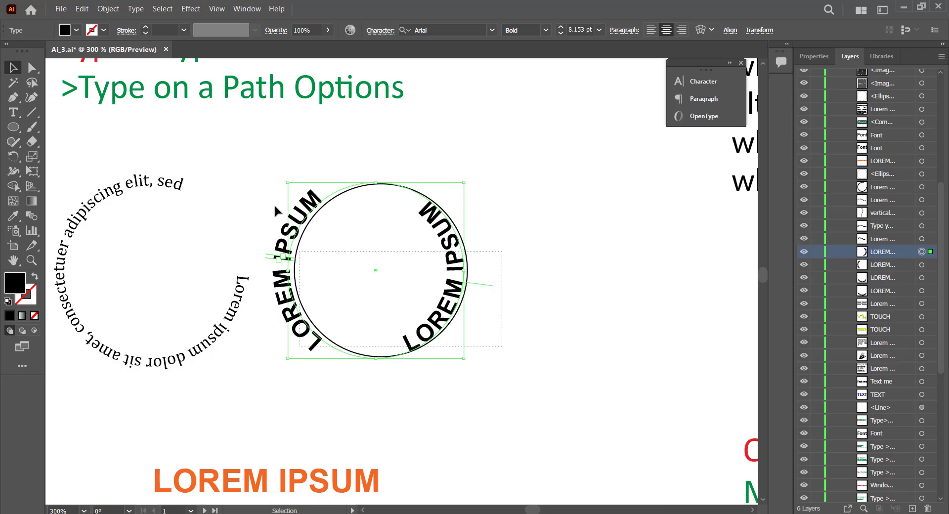
Rotate both curved LOREM IPSUM texts about 90° clockwise, placing the outer one over the circle's top and the inner one along its bottom
drag(276, 212, 509, 205)
drag(476, 180, 416, 357)
click(515, 330)
key(space)
drag(514, 297, 599, 288)
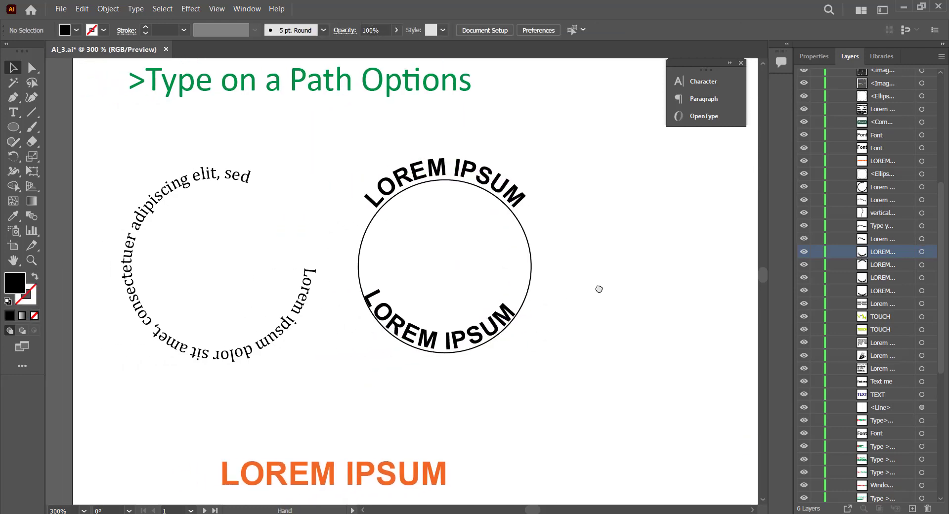
drag(483, 332, 484, 337)
click(430, 158)
key(space)
drag(550, 254, 596, 271)
Check which Type on a Path effect is applied to the upper curved LOREM IPSUM text
click(136, 8)
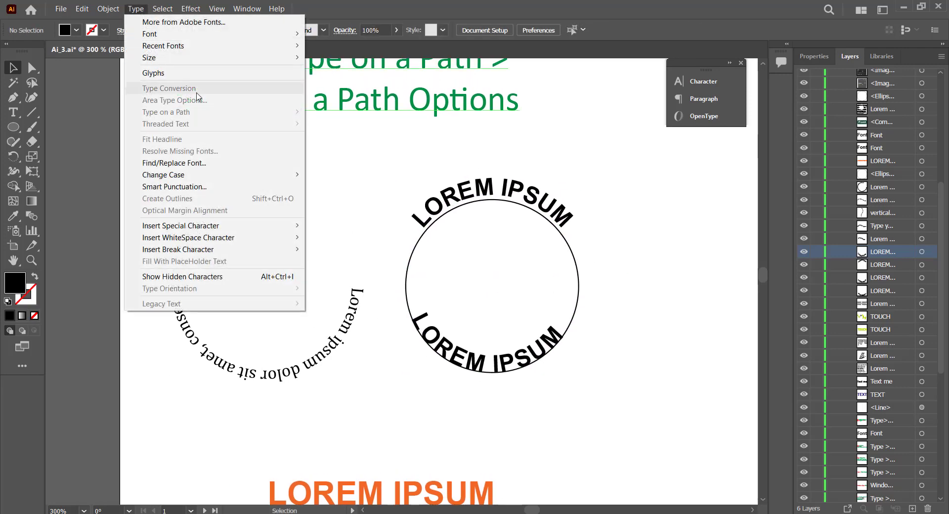
click(543, 209)
click(543, 209)
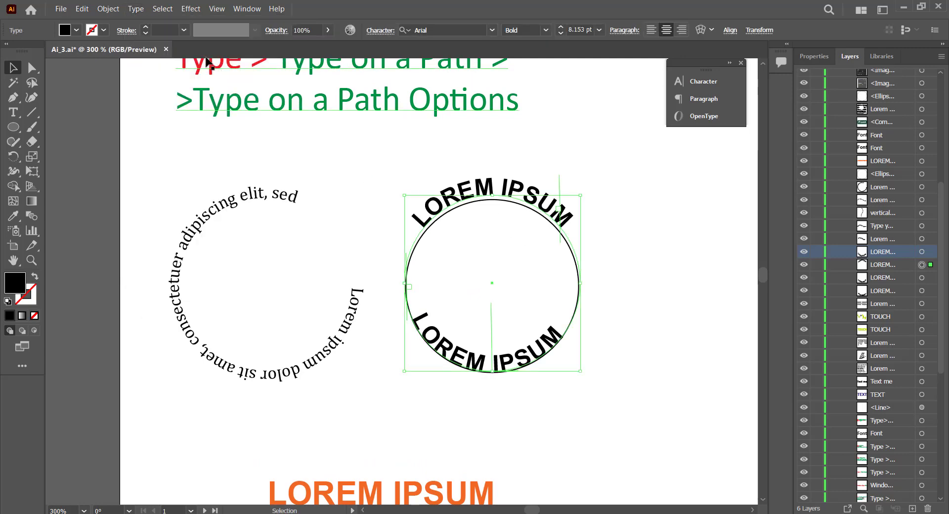
click(144, 10)
mouse_move(186, 117)
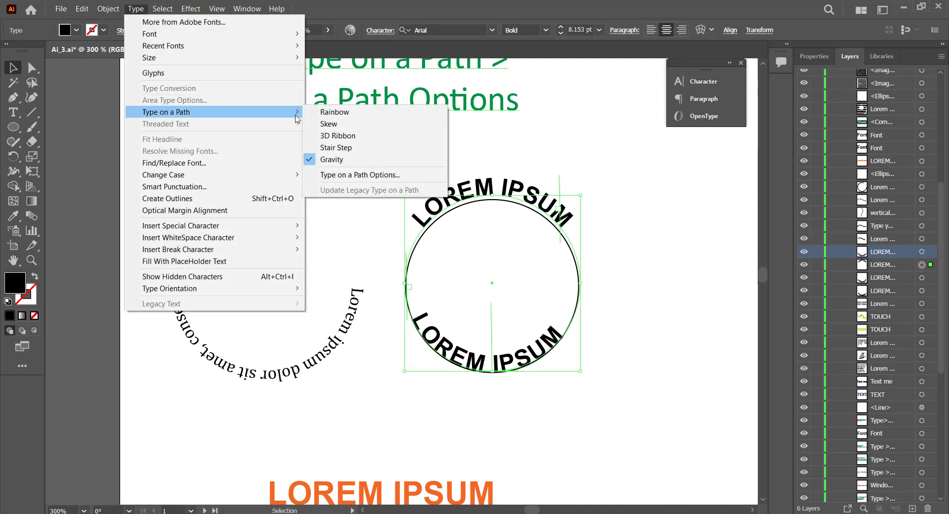
click(557, 156)
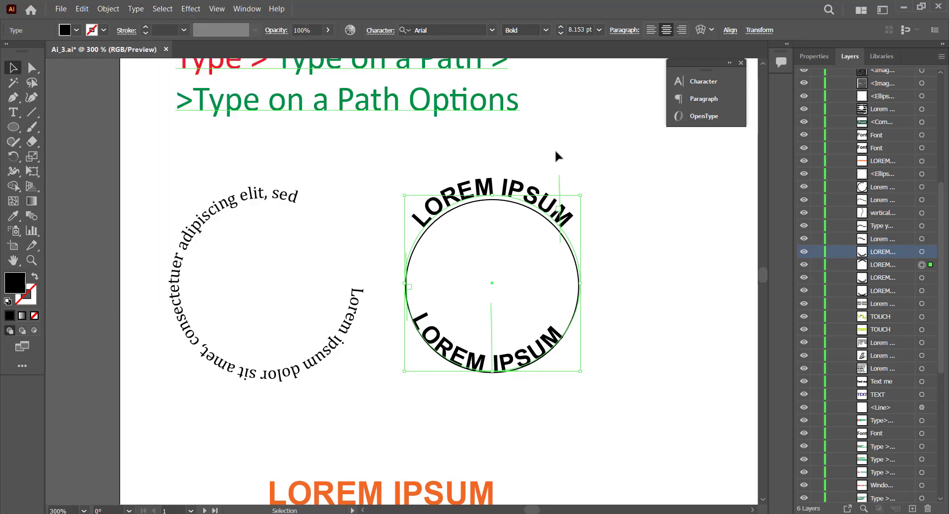
Reorder the orange LOREM IPSUM text in the layer stack to sit directly above the two overlapping curved texts below it
scroll(432, 141, down, 2)
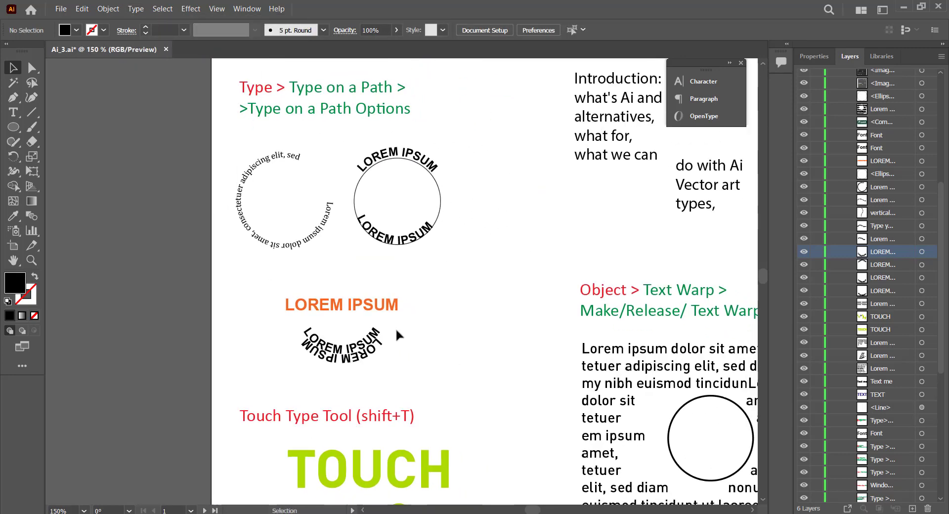
scroll(393, 358, down, 2)
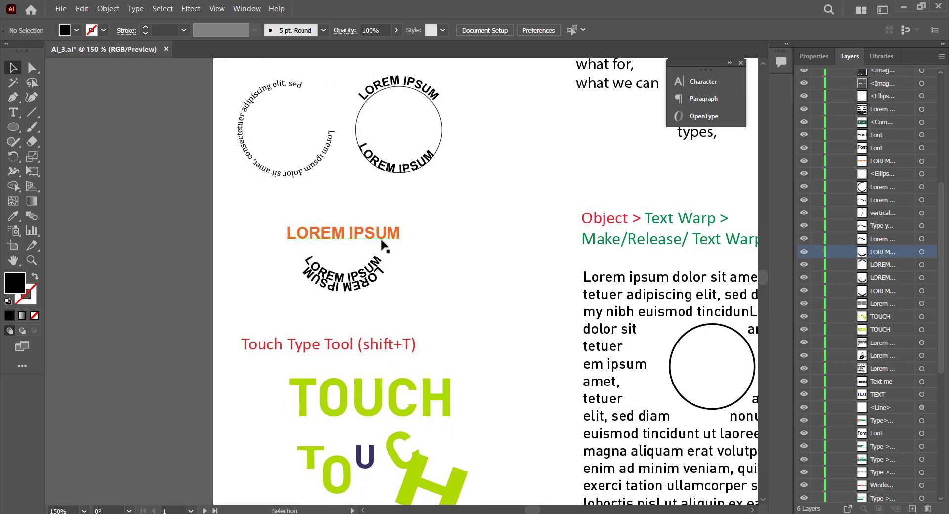
click(381, 239)
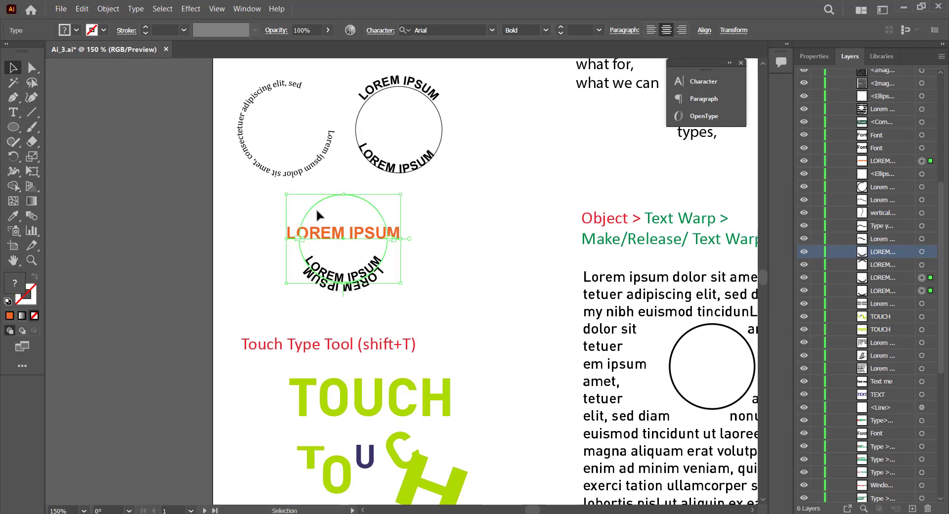
scroll(316, 208, up, 2)
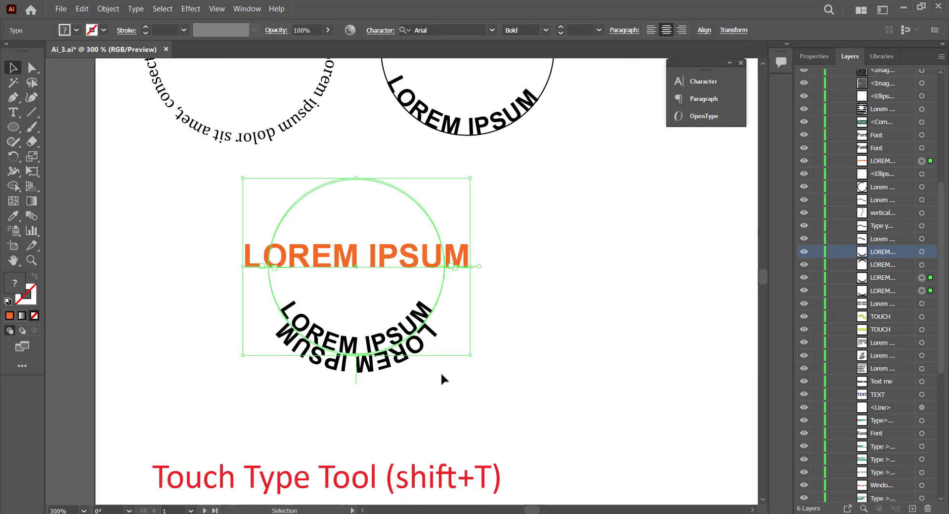
drag(574, 214, 218, 394)
drag(895, 163, 907, 271)
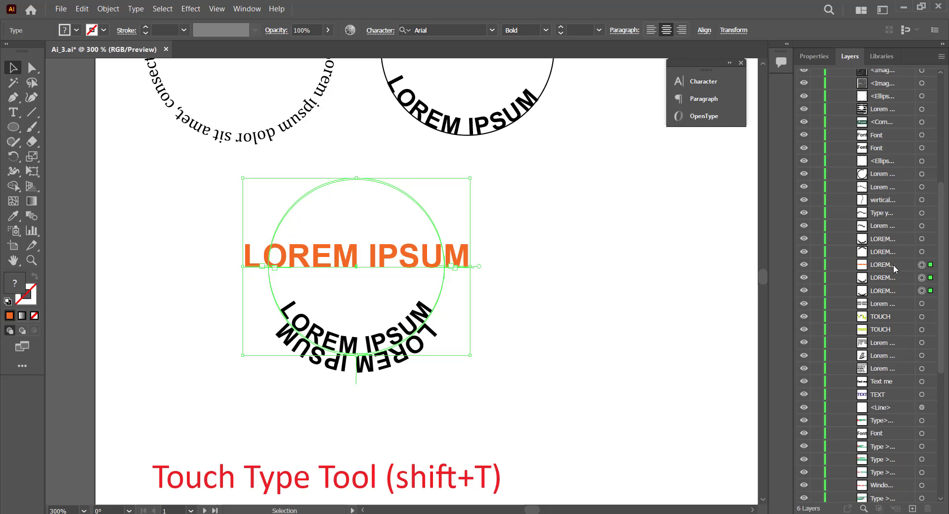
Apply Type on a Path Options to the outer curved LOREM IPSUM text with Rainbow effect, Baseline alignment, Auto spacing and Flip off
click(922, 266)
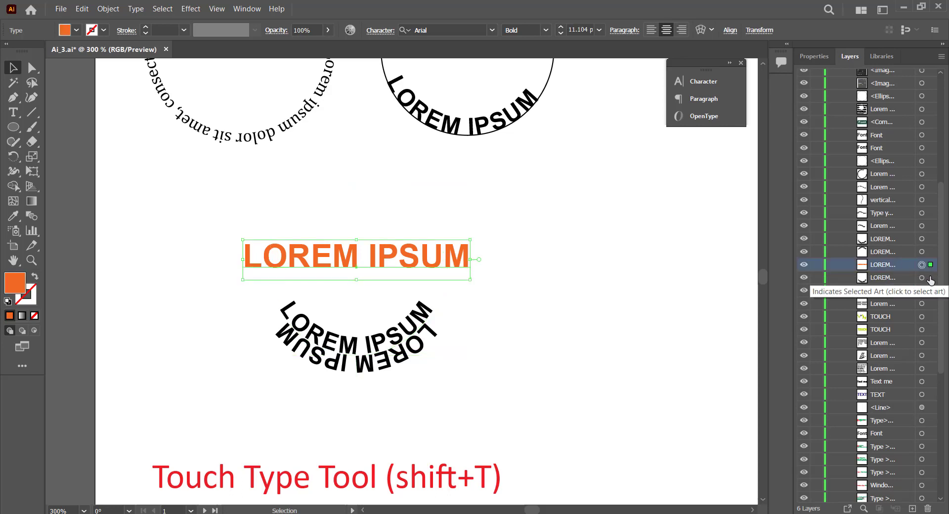
click(928, 278)
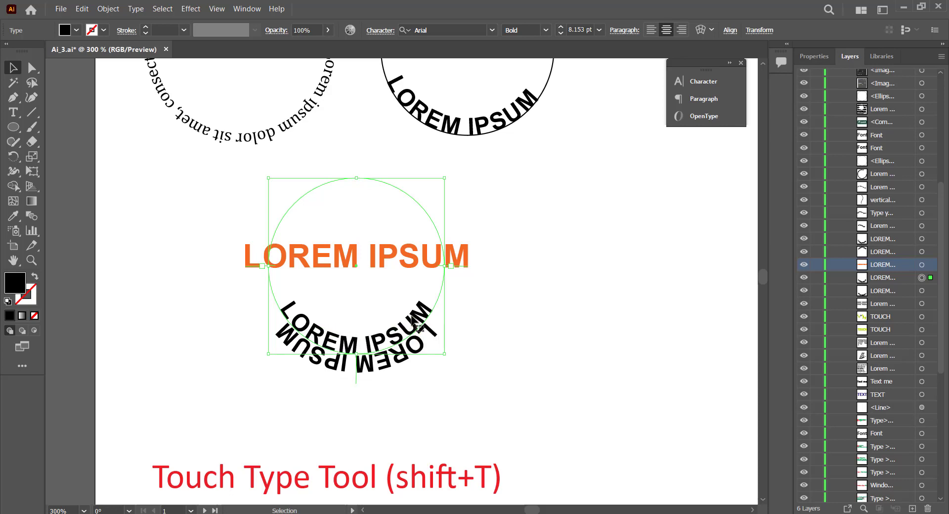
click(929, 292)
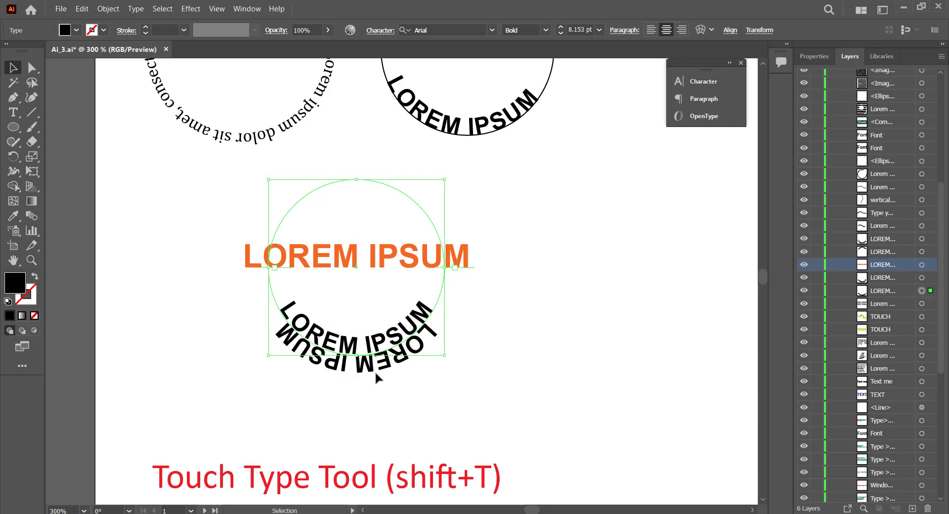
click(135, 9)
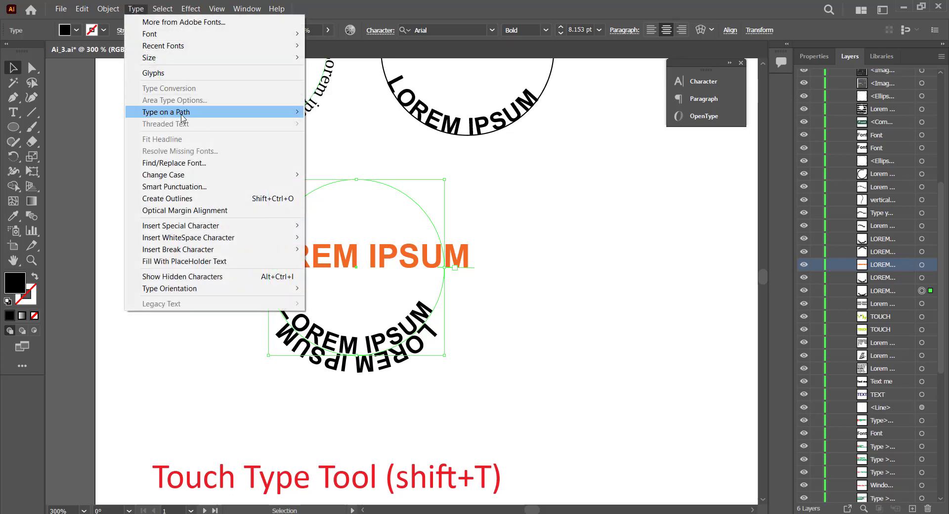
mouse_move(184, 113)
click(363, 175)
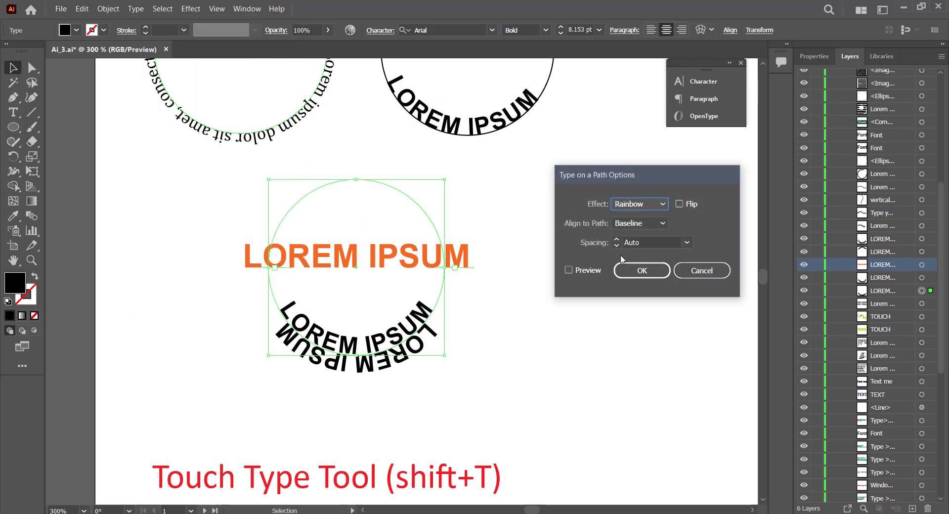
click(570, 271)
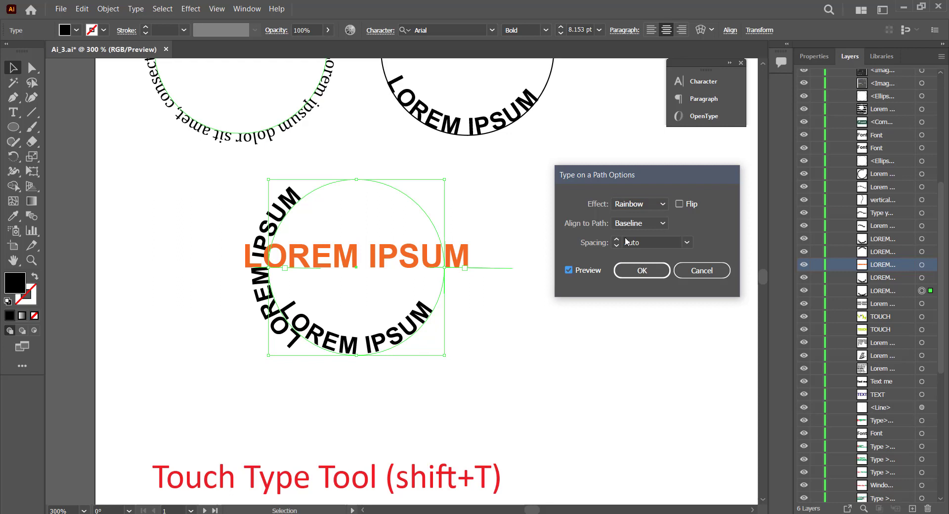
click(680, 204)
click(680, 204)
click(633, 278)
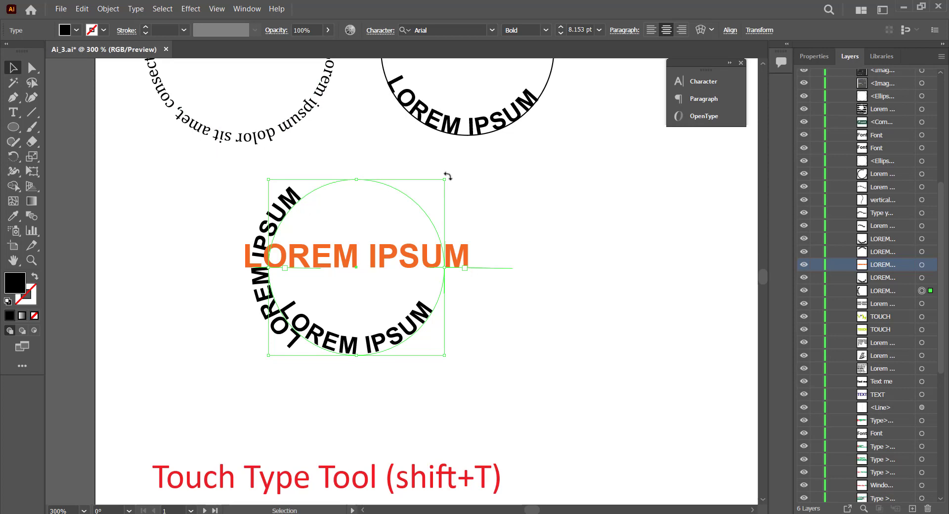
Rotate the outer curved text about 90° clockwise to arch over the orange text, and move all three LOREM IPSUM texts slightly down and left
drag(447, 176, 461, 364)
click(572, 322)
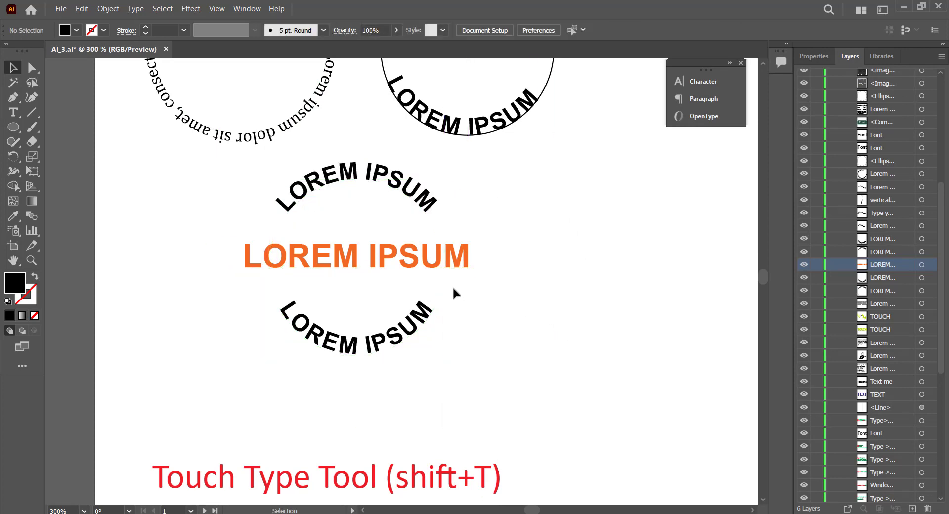
scroll(452, 285, down, 1)
click(416, 249)
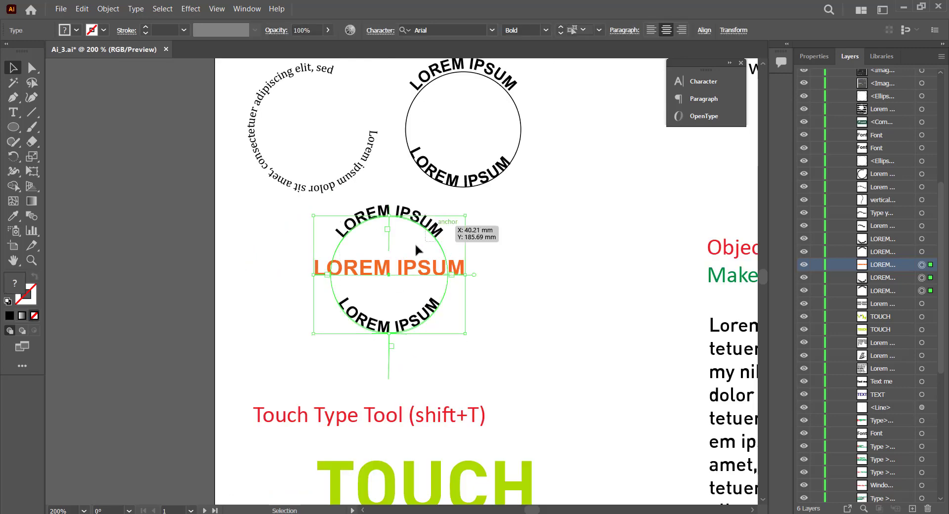
drag(416, 322, 379, 339)
click(668, 324)
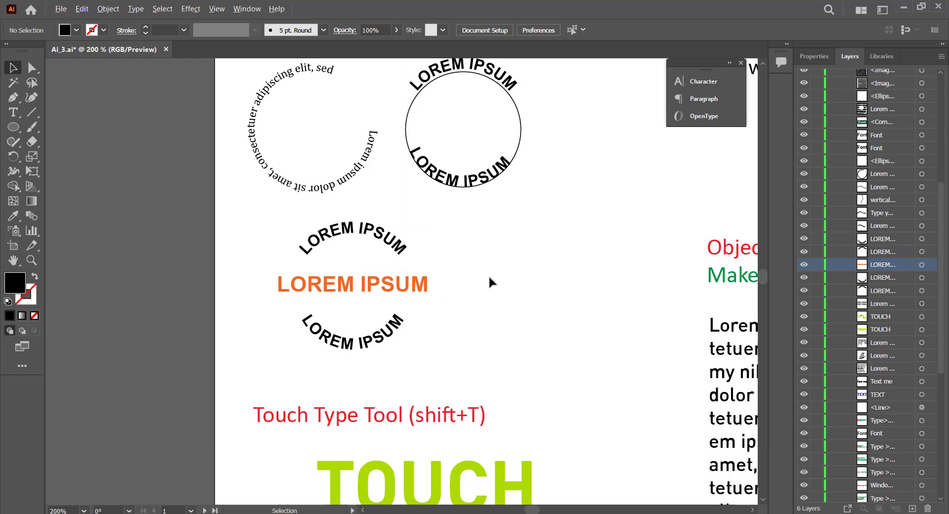
Move the plain and the distorted TOUCH texts left beneath the Touch Type Tool heading
scroll(488, 282, down, 1)
drag(504, 310, 402, 131)
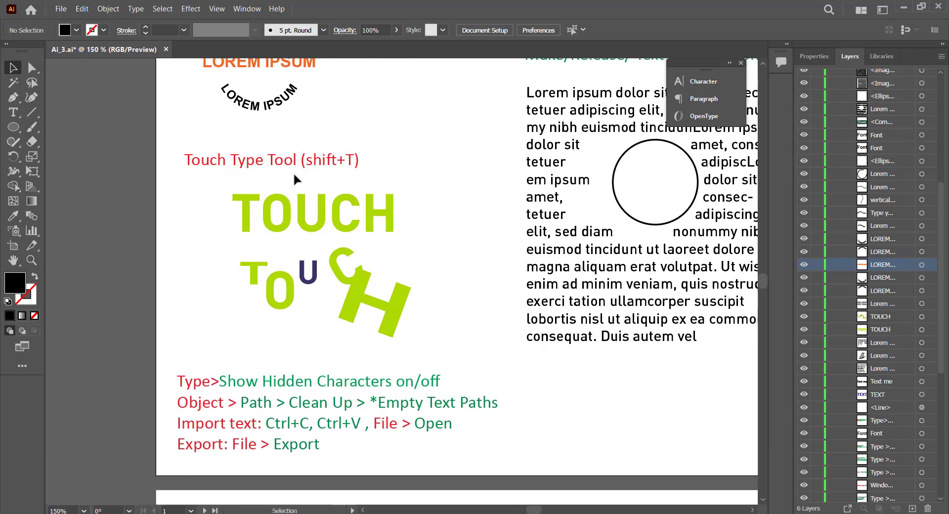
drag(328, 222, 278, 223)
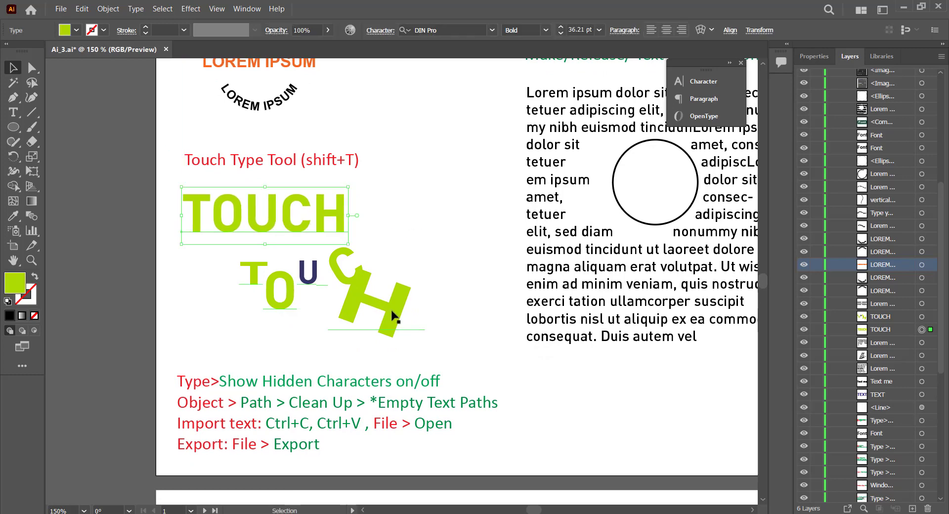
drag(396, 312, 338, 335)
drag(349, 336, 335, 352)
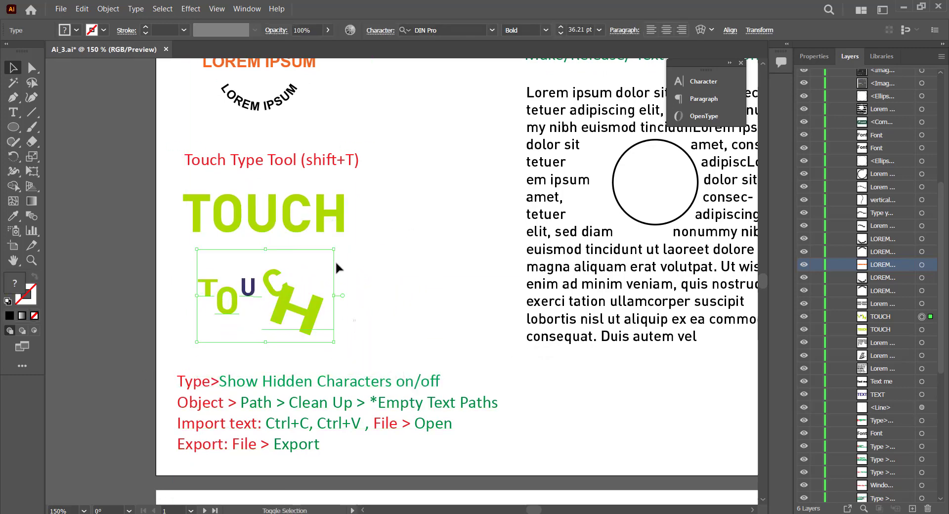
Replace the distorted TOUCH text with a duplicate of the plain TOUCH text, placed below the original
click(322, 218)
drag(322, 218, 485, 279)
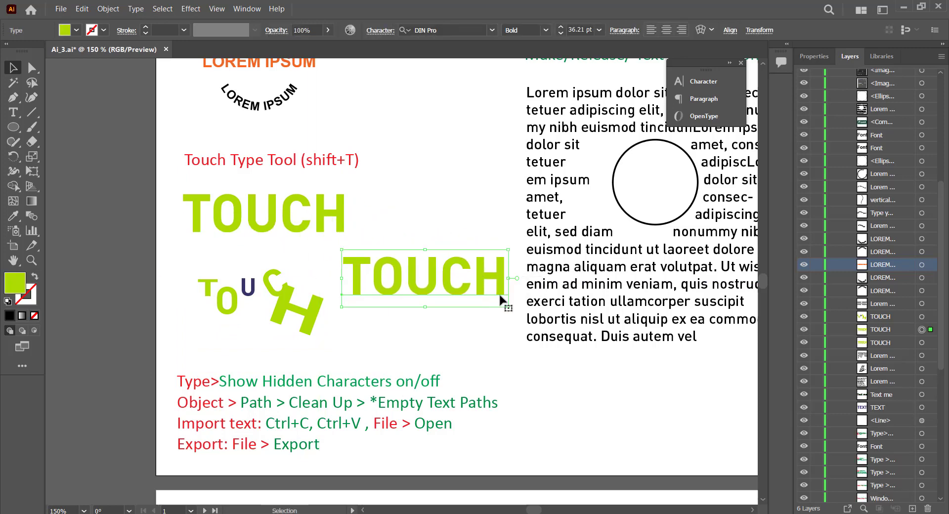
click(316, 311)
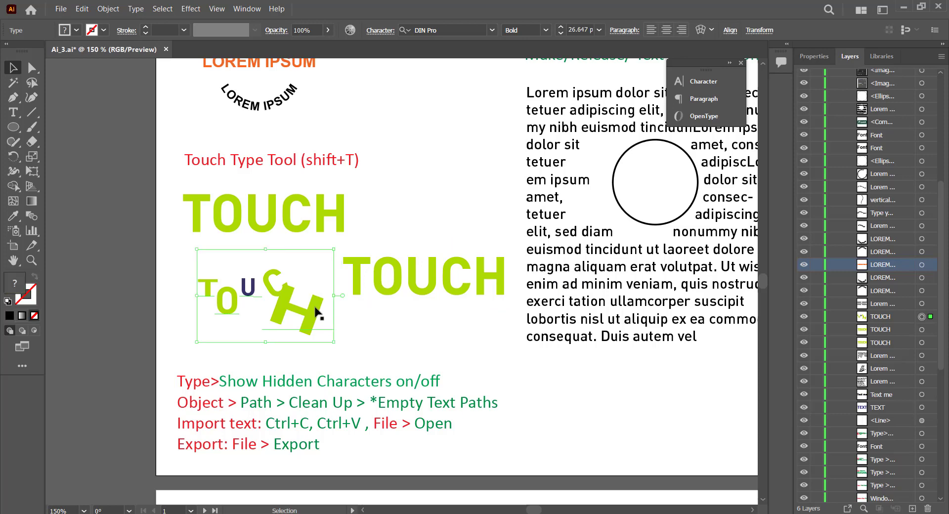
key(Delete)
drag(366, 296, 239, 307)
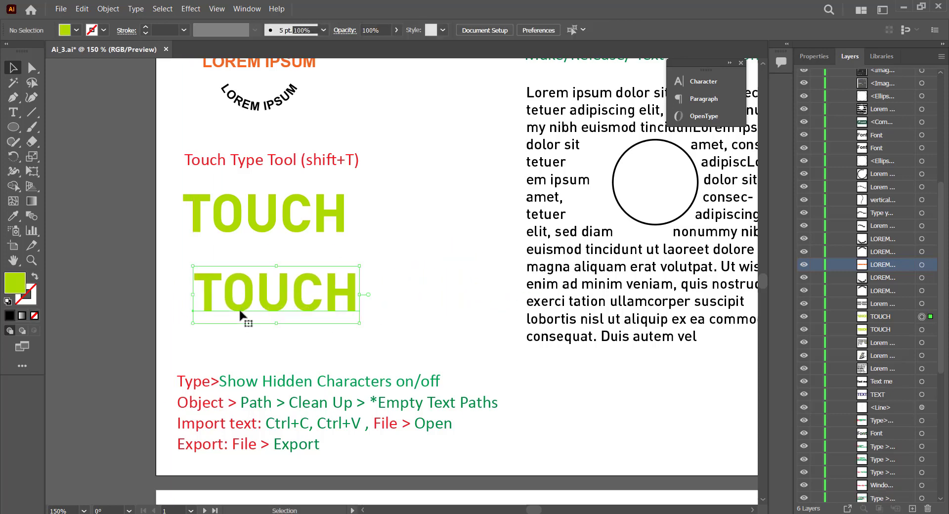
Activate the Touch Type tool and select the letters T, O, U and C of the lower TOUCH text one after another
click(19, 113)
click(19, 113)
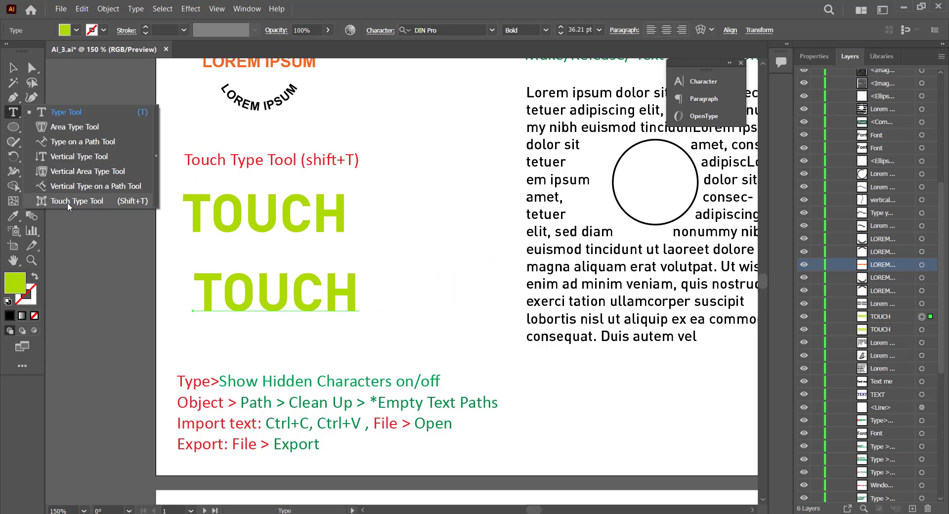
click(98, 206)
key(ctrl+plus)
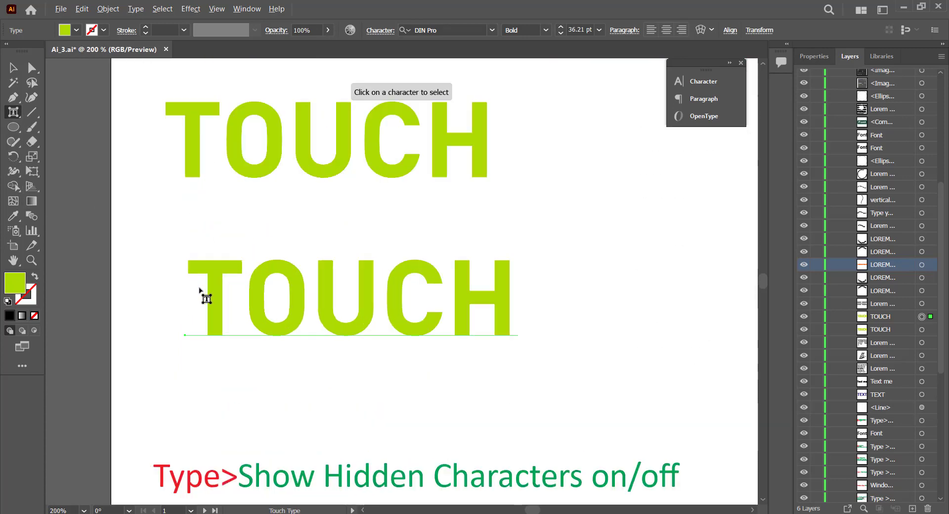
click(218, 268)
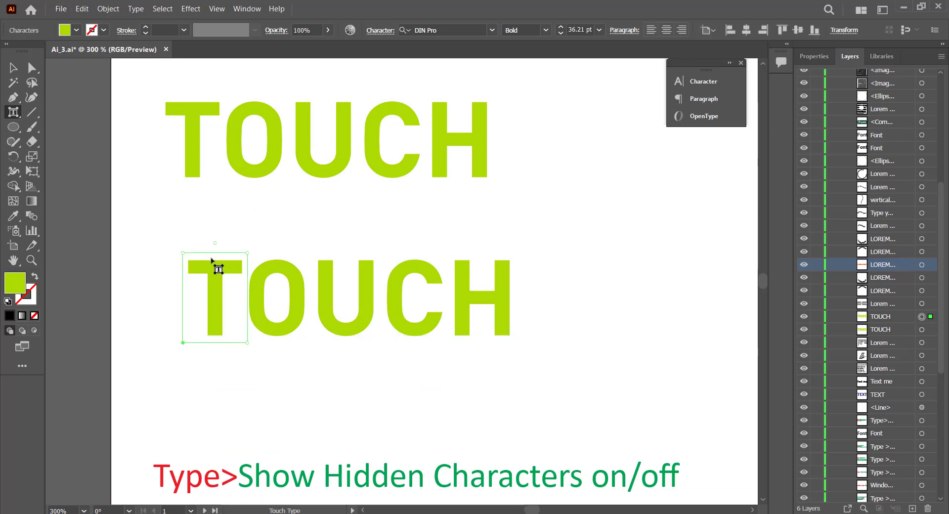
click(284, 273)
click(335, 281)
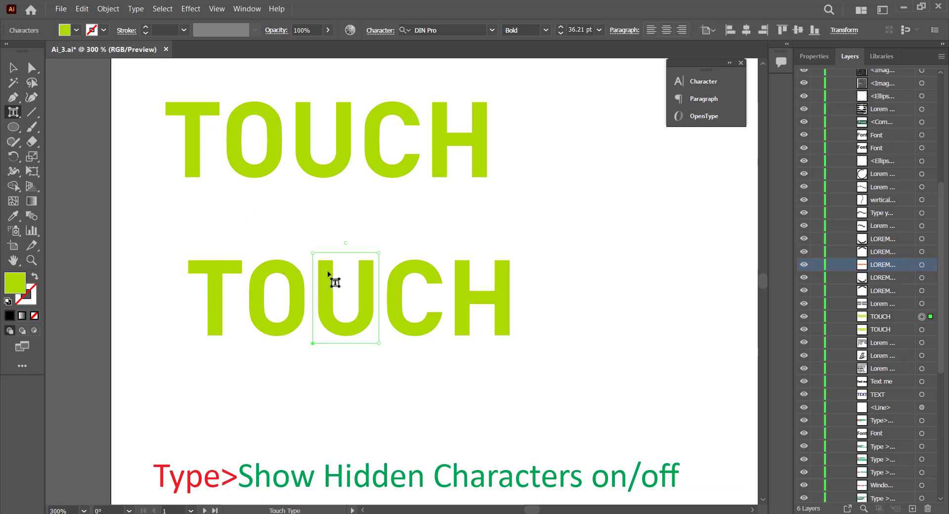
click(424, 272)
Enlarge the letter H of the lower TOUCH text proportionally and rotate it about 40° clockwise
click(471, 295)
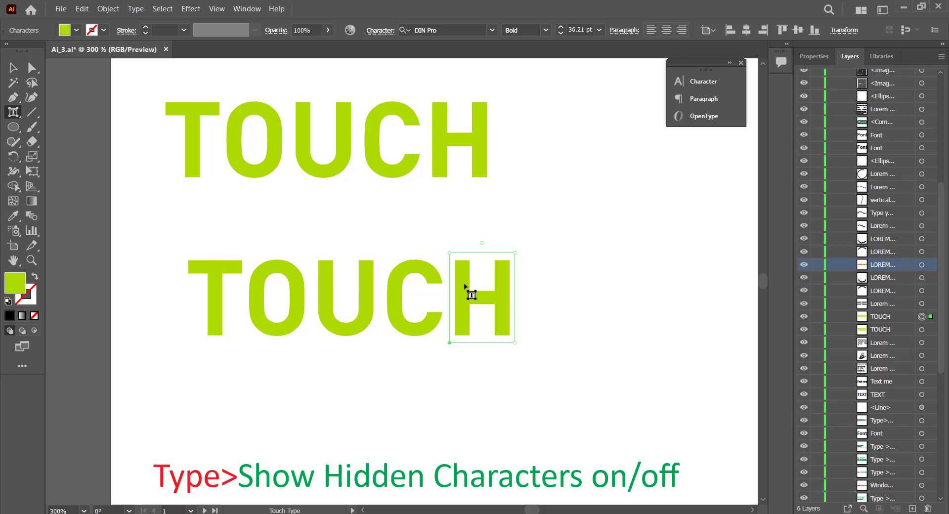
drag(518, 253, 573, 197)
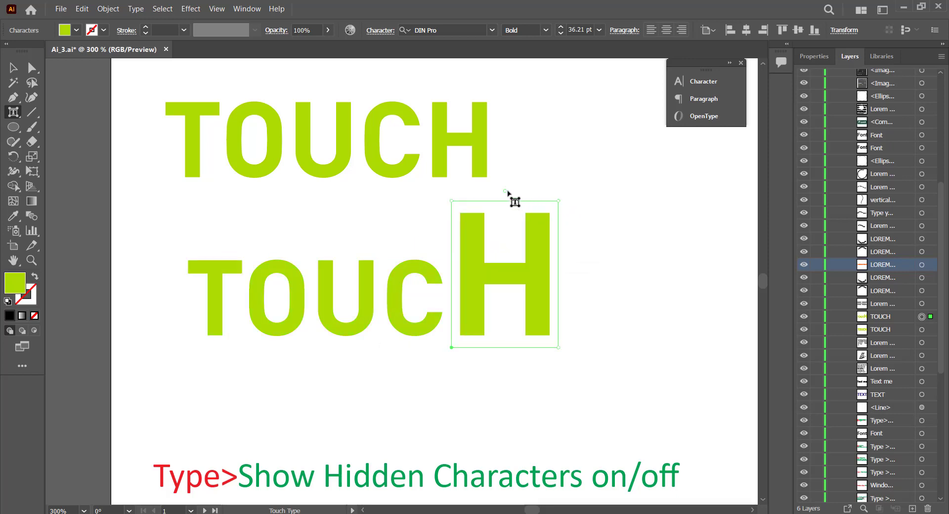
drag(508, 192, 591, 210)
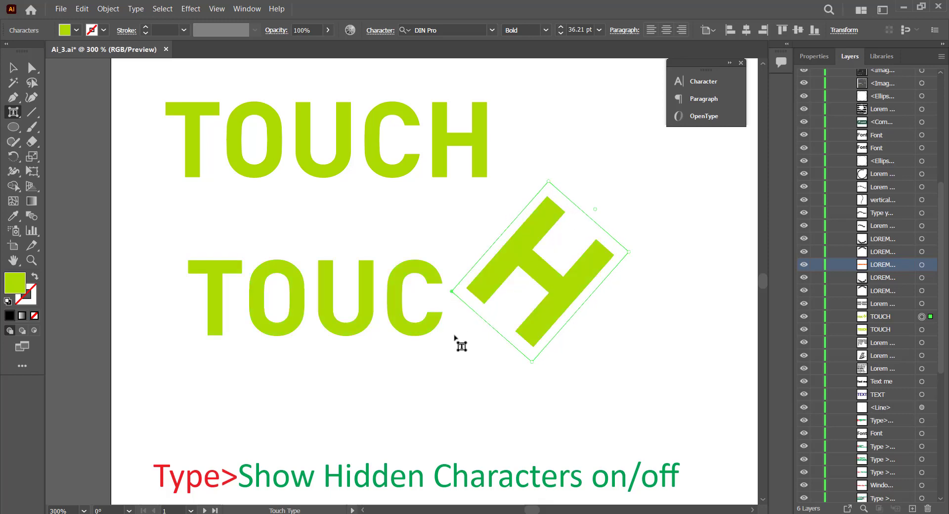
Shift the letter C of the lower TOUCH text slightly right and rotate it about 15° counterclockwise
click(424, 331)
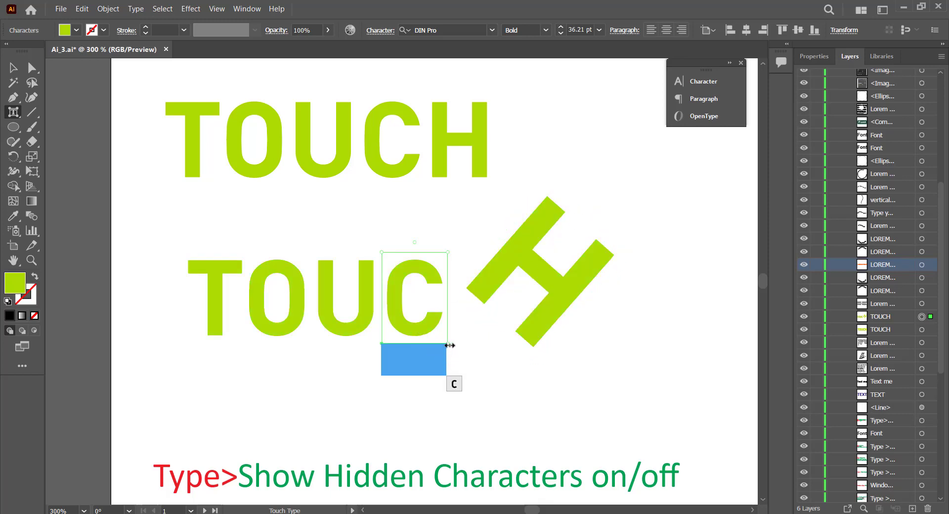
mouse_move(447, 253)
mouse_down()
mouse_move(439, 233)
mouse_move(448, 251)
mouse_up()
drag(424, 311, 459, 384)
click(478, 372)
click(445, 338)
drag(453, 343, 464, 386)
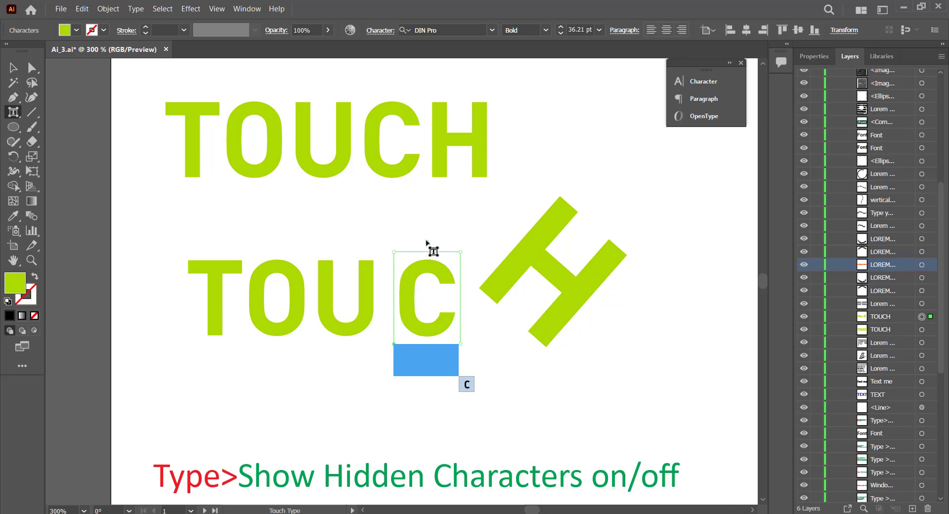
drag(428, 244, 399, 240)
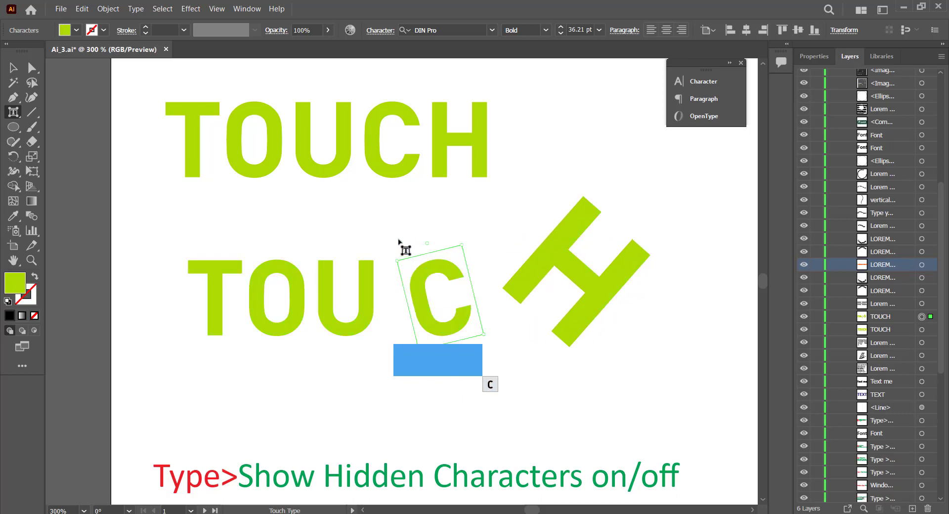
Move the letter U of the lower TOUCH text below the baseline and the letter O up and to the right
click(373, 275)
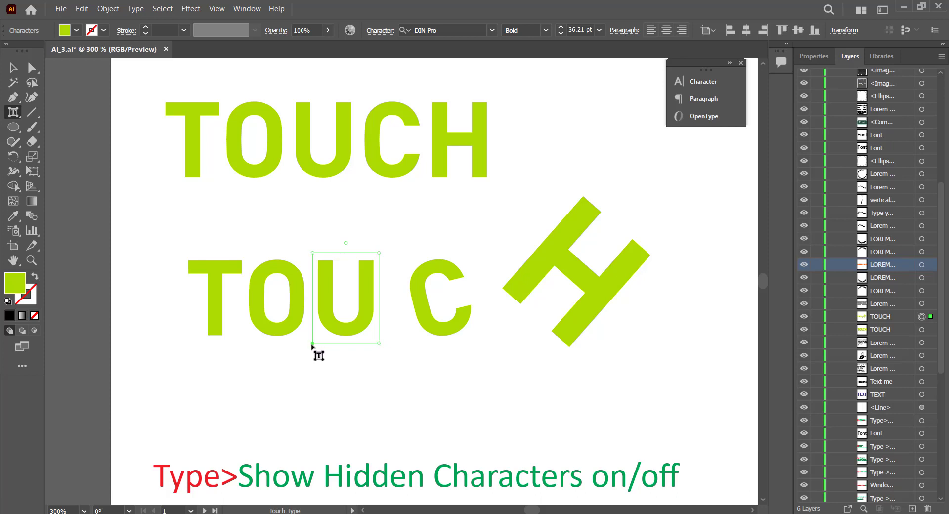
drag(313, 346, 330, 408)
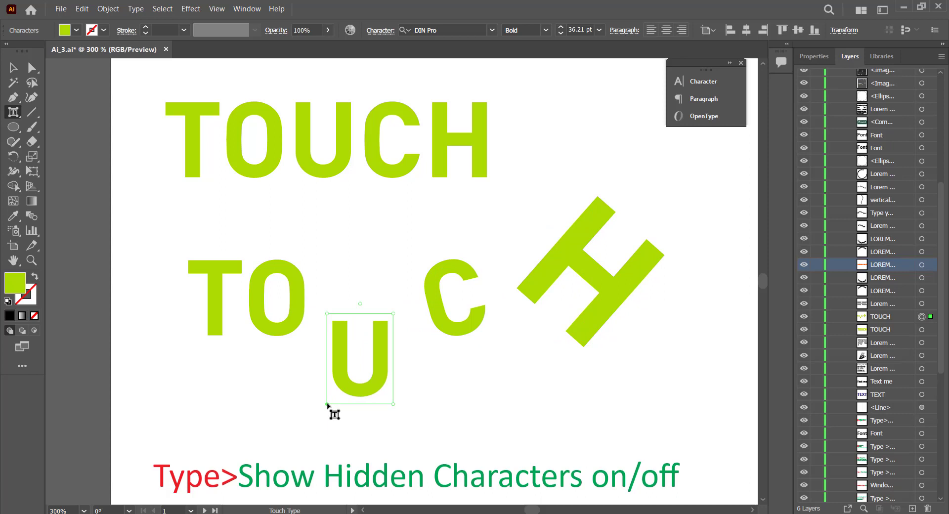
click(302, 284)
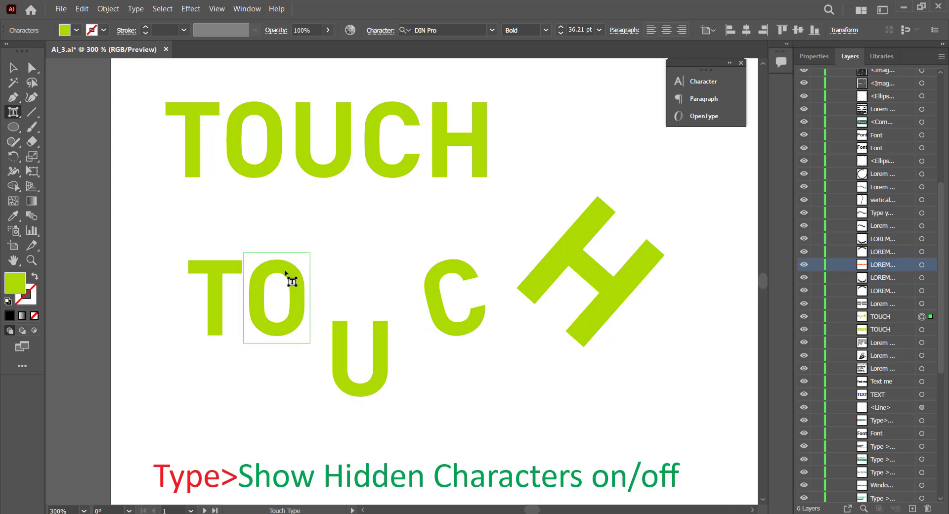
drag(289, 278, 328, 249)
Rotate the letter T of the lower TOUCH text about 25° counterclockwise
click(235, 275)
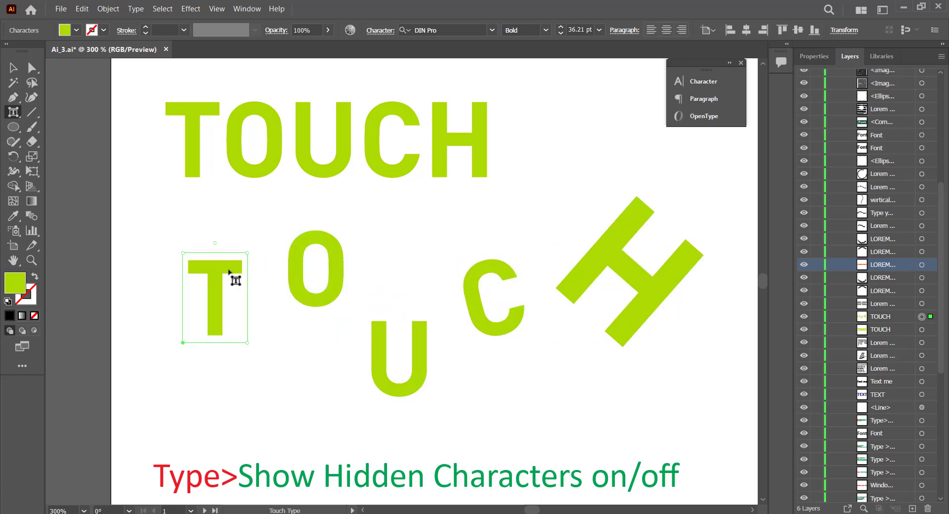
drag(236, 275, 195, 259)
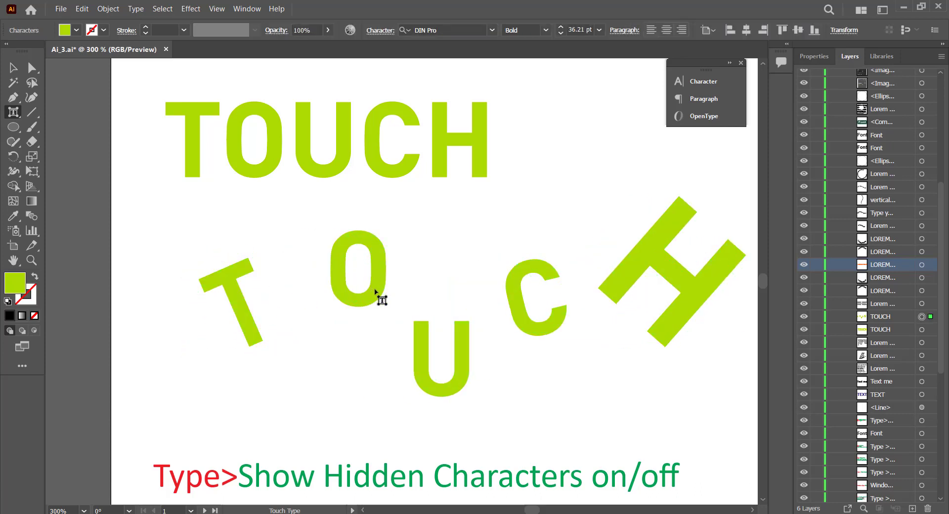
Change the fill colour of the letter O in the lower TOUCH text to teal
click(378, 294)
scroll(350, 275, down, 1)
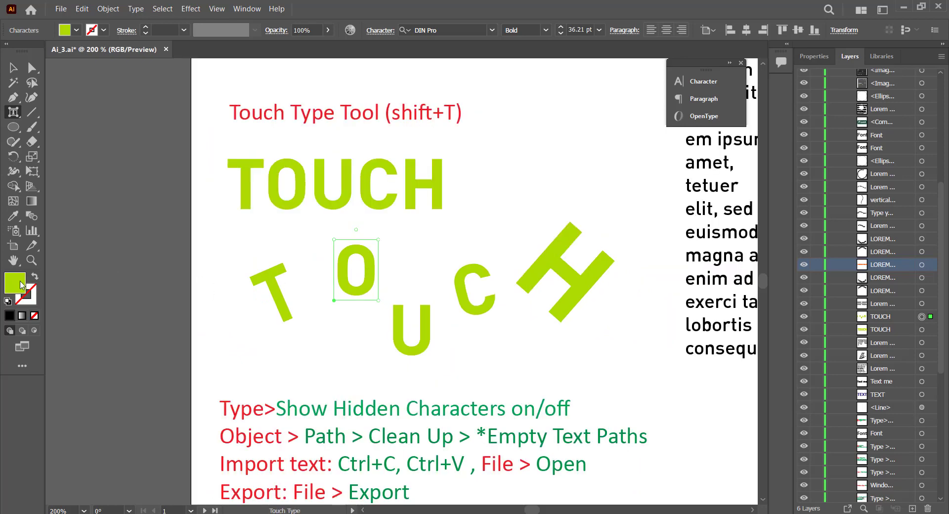
double_click(16, 283)
click(419, 281)
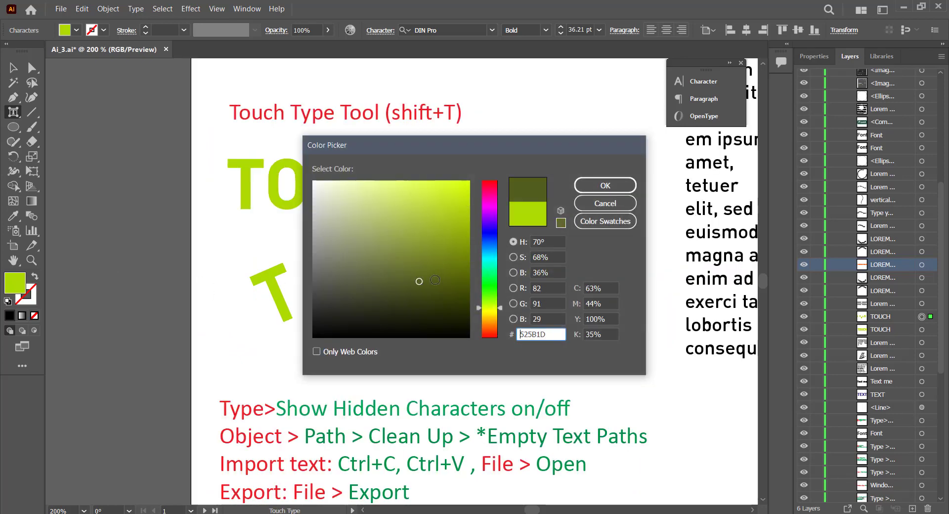
click(492, 270)
click(454, 228)
click(605, 185)
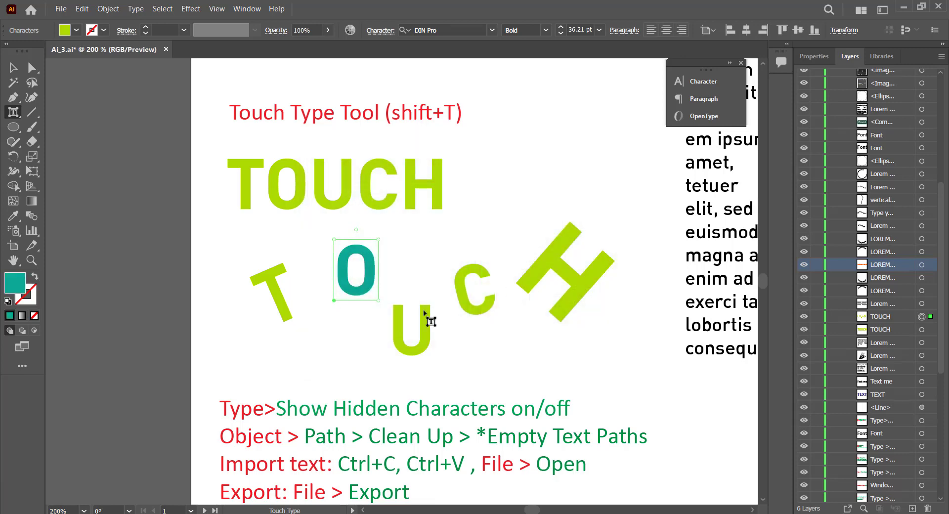
Change the fill colour of the letter C in the lower TOUCH text to magenta (#D30092)
click(472, 316)
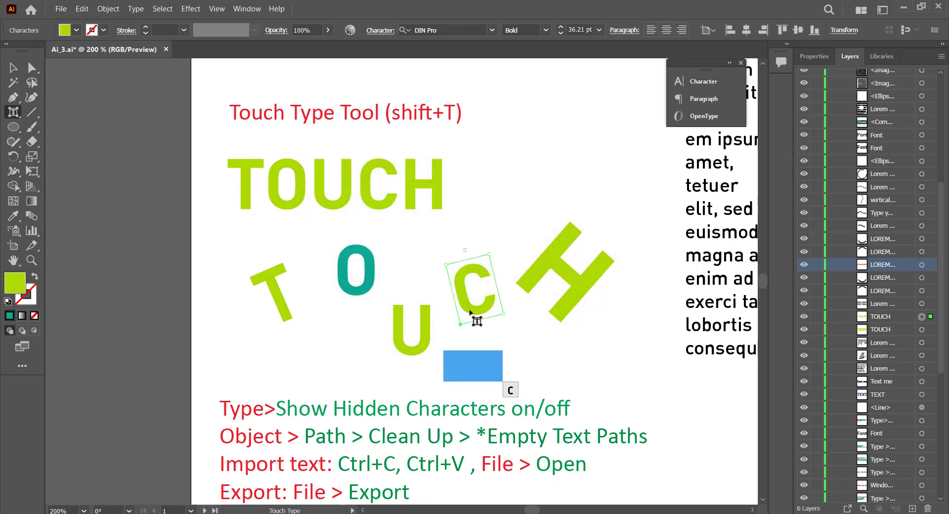
double_click(9, 288)
click(489, 199)
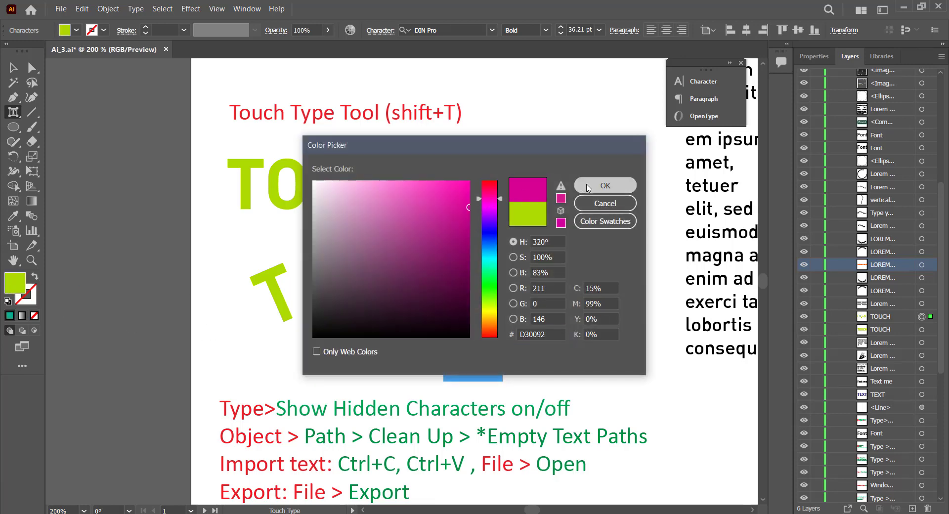
click(588, 189)
Change the fill colour of the letter H in the lower TOUCH text to bright cyan (#22FAFF)
click(589, 276)
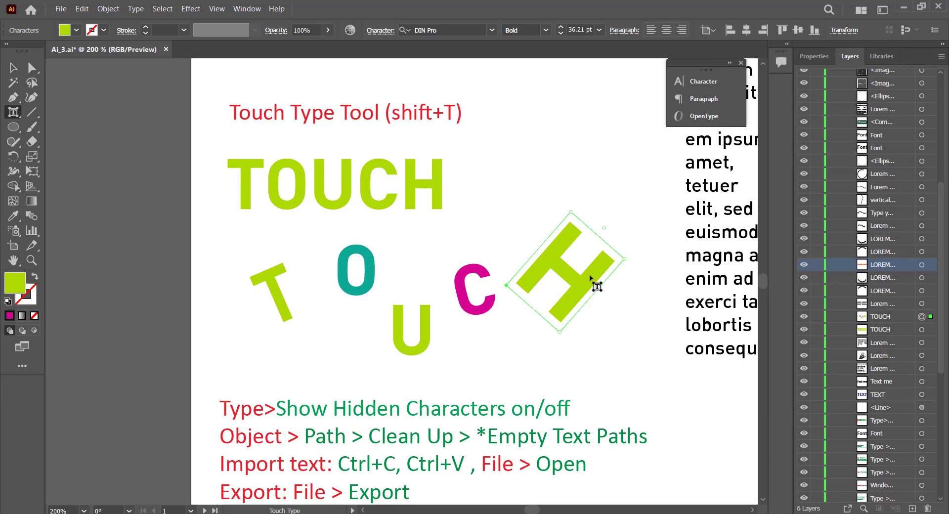
double_click(18, 288)
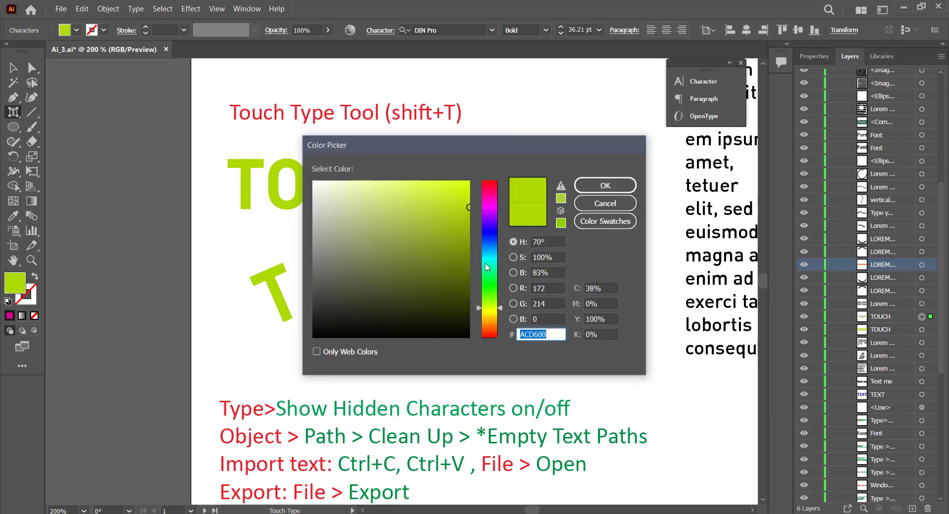
click(489, 258)
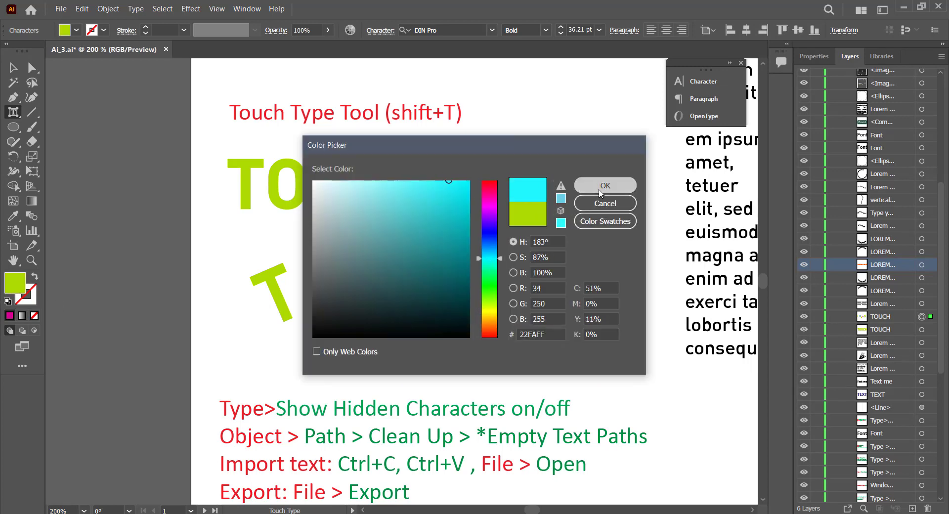
click(604, 186)
Select the whole lower TOUCH text as one object and move it slightly left
click(15, 70)
click(474, 289)
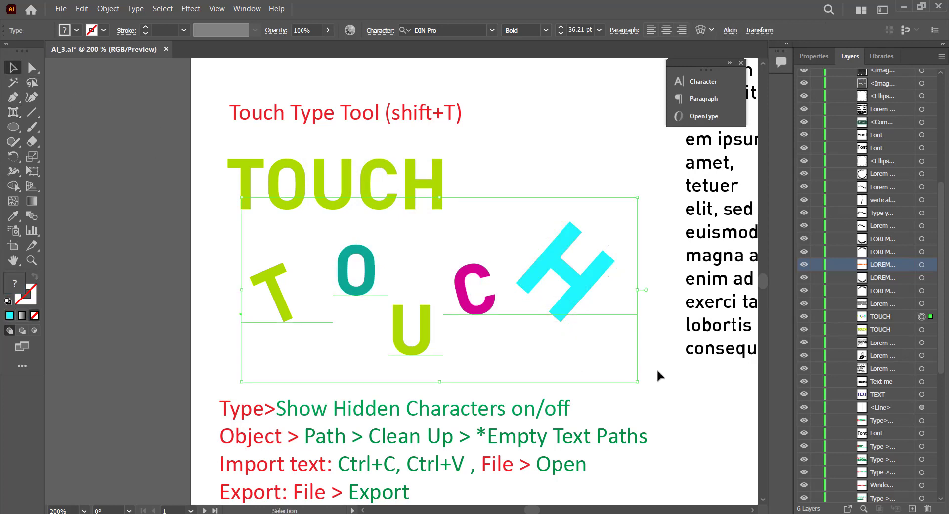
click(656, 368)
drag(567, 293, 535, 299)
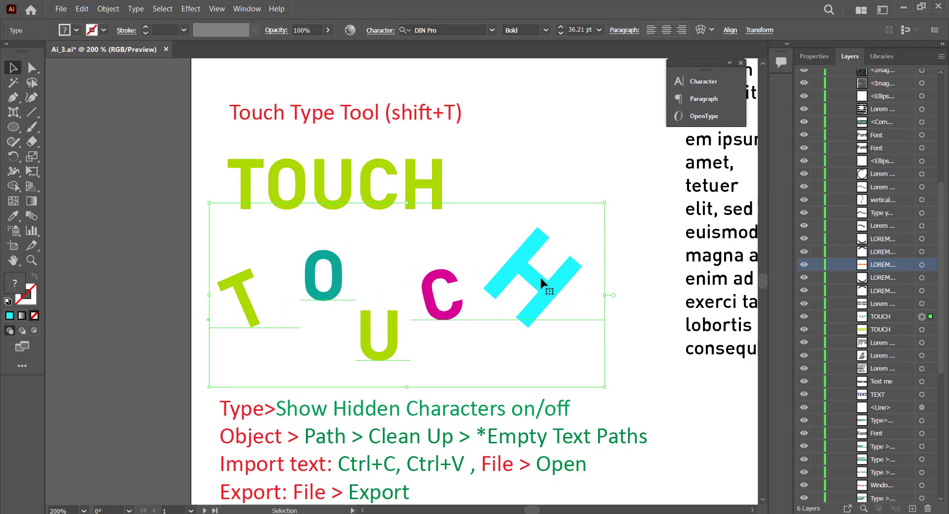
Scale the lower TOUCH text down a little, shift it slightly right and deselect it
scroll(502, 266, down, 1)
scroll(569, 291, down, 1)
scroll(568, 291, right, 2)
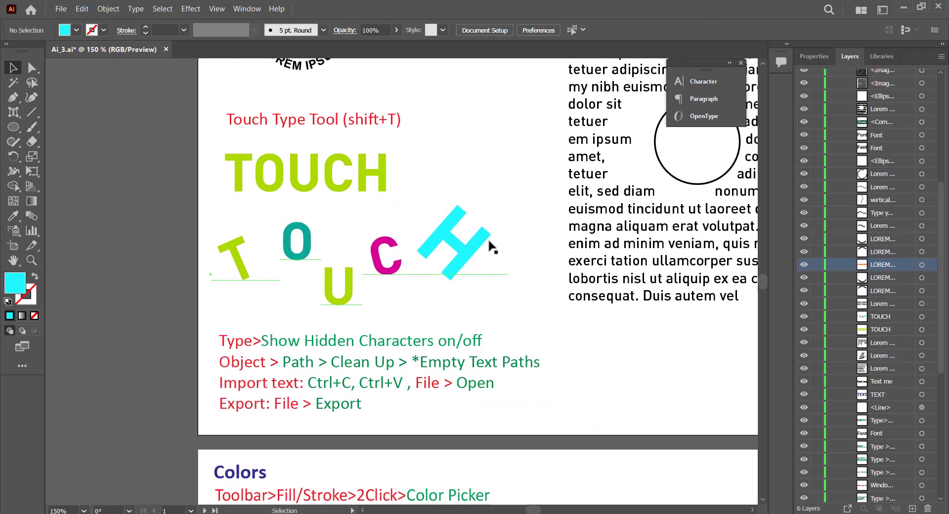
drag(508, 328, 442, 297)
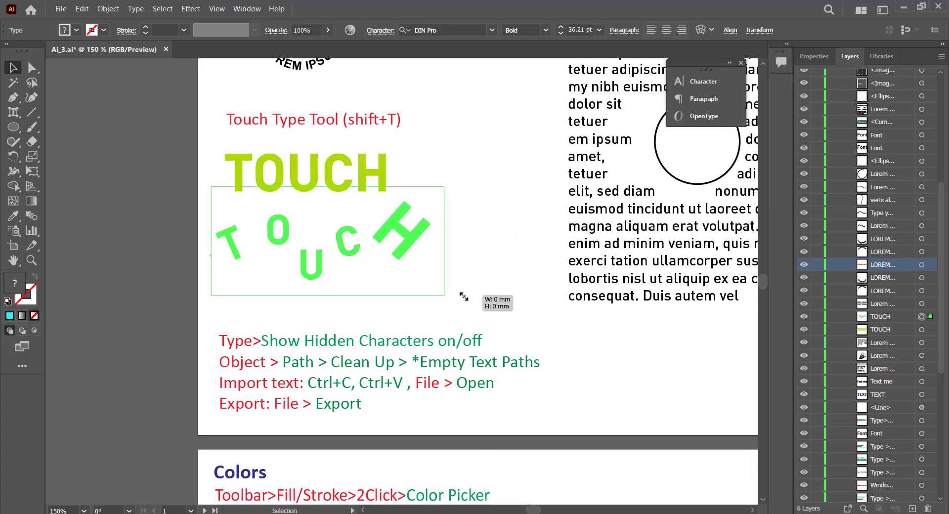
drag(419, 226, 435, 229)
click(505, 299)
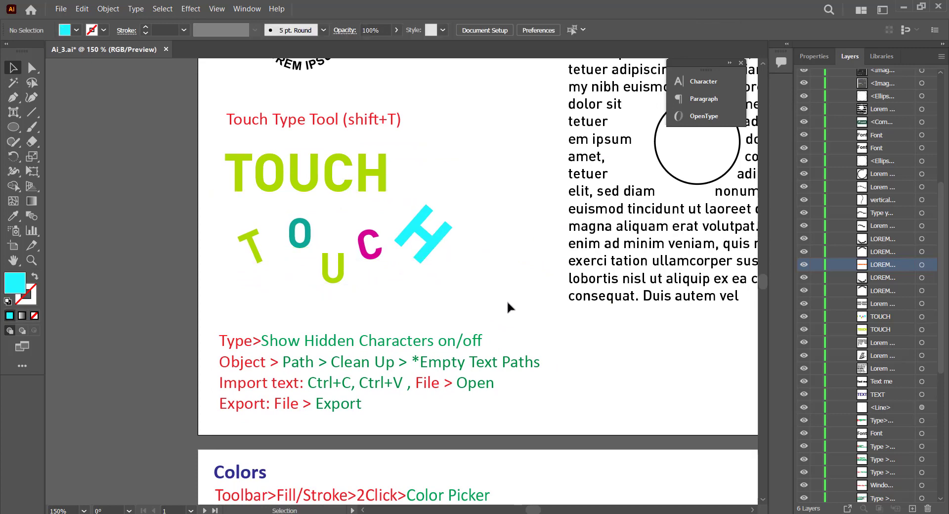
drag(507, 300, 462, 330)
scroll(441, 300, down, 1)
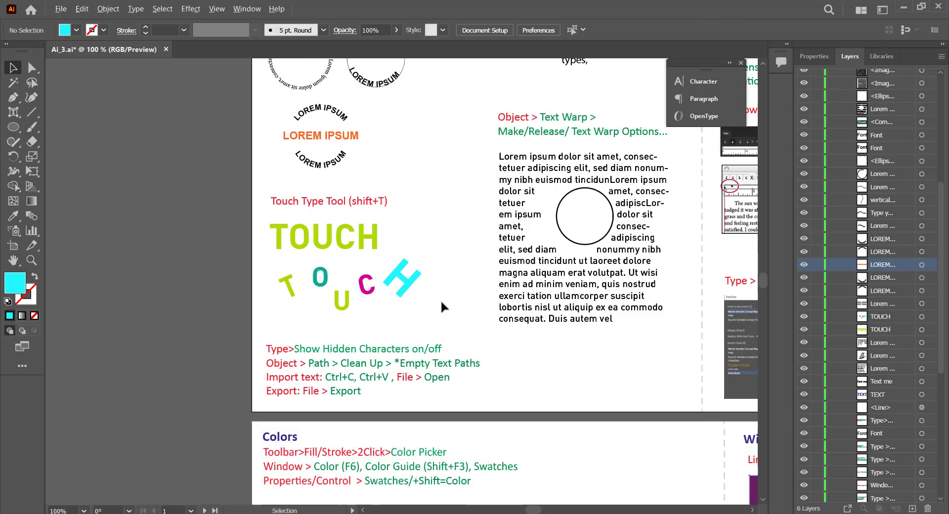
scroll(440, 299, down, 1)
drag(430, 223, 336, 372)
drag(327, 304, 294, 388)
click(12, 110)
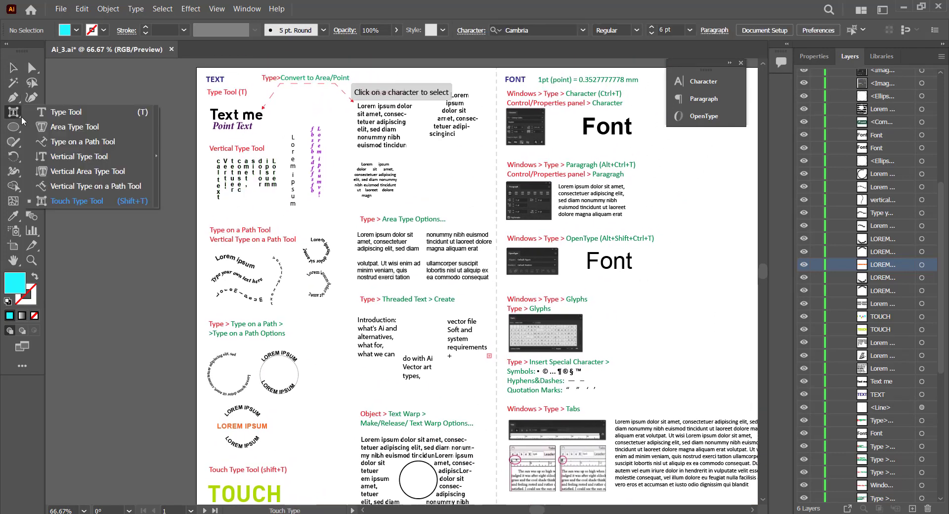
click(54, 112)
click(20, 118)
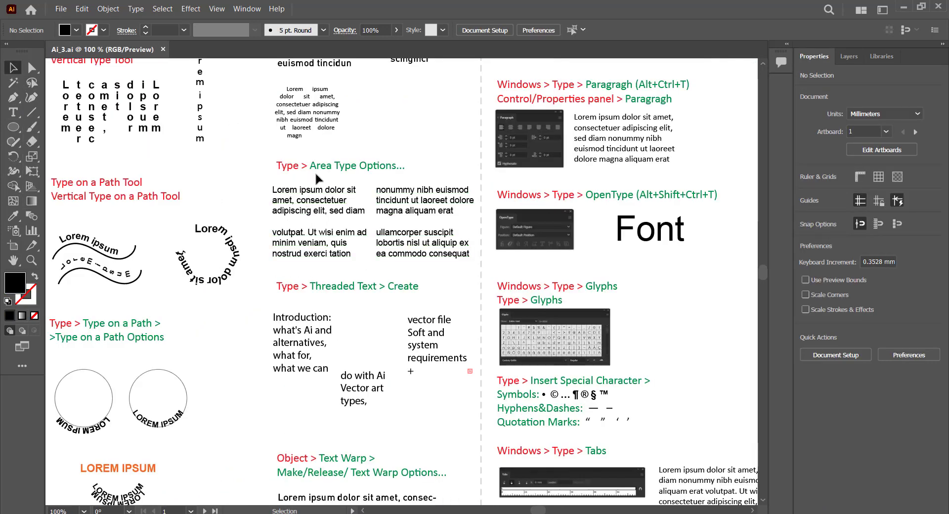
Open the Area Type Options for the four-cell Lorem ipsum text frame, keeping the frame visible beside the dialog
click(340, 198)
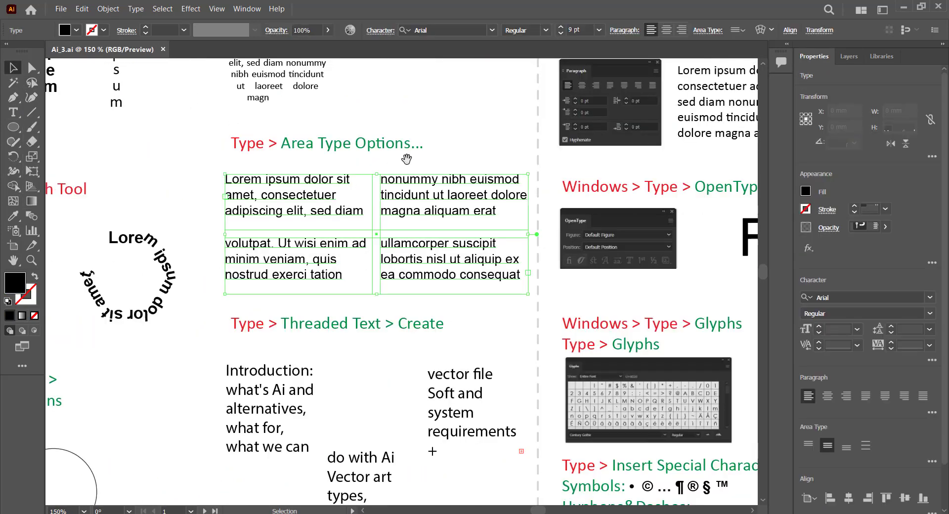
scroll(417, 232, up, 3)
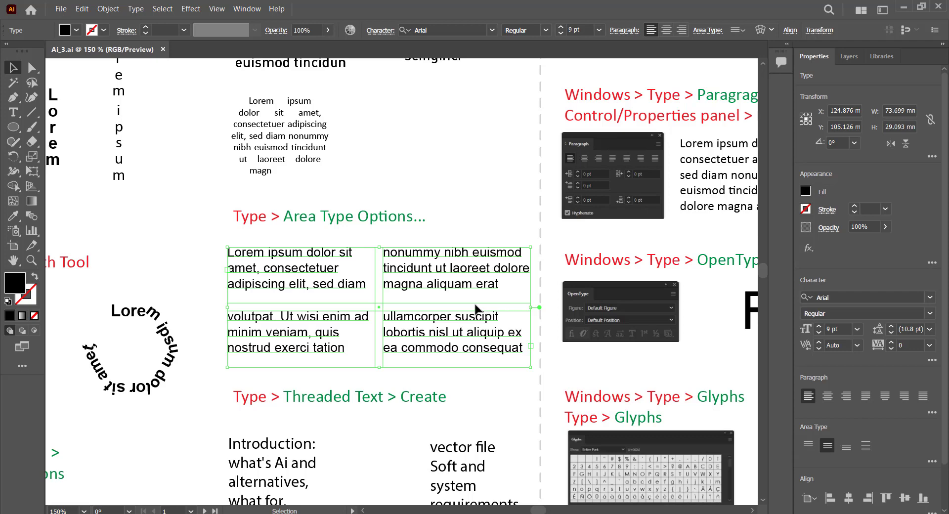
mouse_move(534, 369)
mouse_down()
mouse_move(491, 364)
mouse_move(453, 339)
mouse_move(409, 329)
mouse_move(530, 367)
mouse_up()
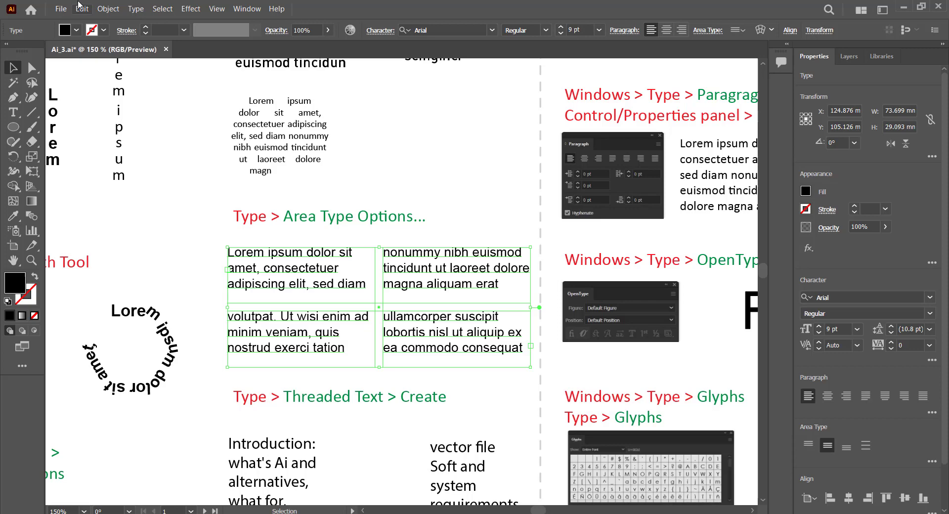
click(136, 10)
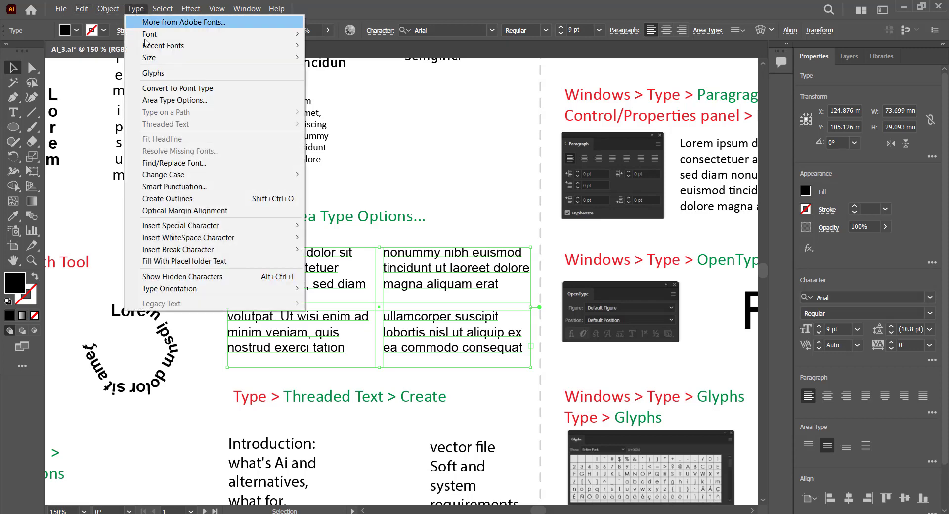
click(200, 107)
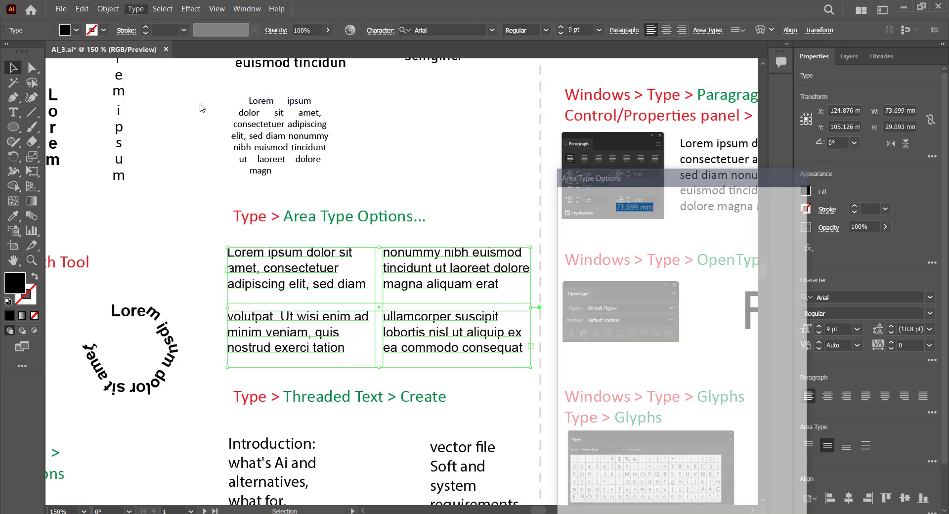
drag(613, 174, 598, 68)
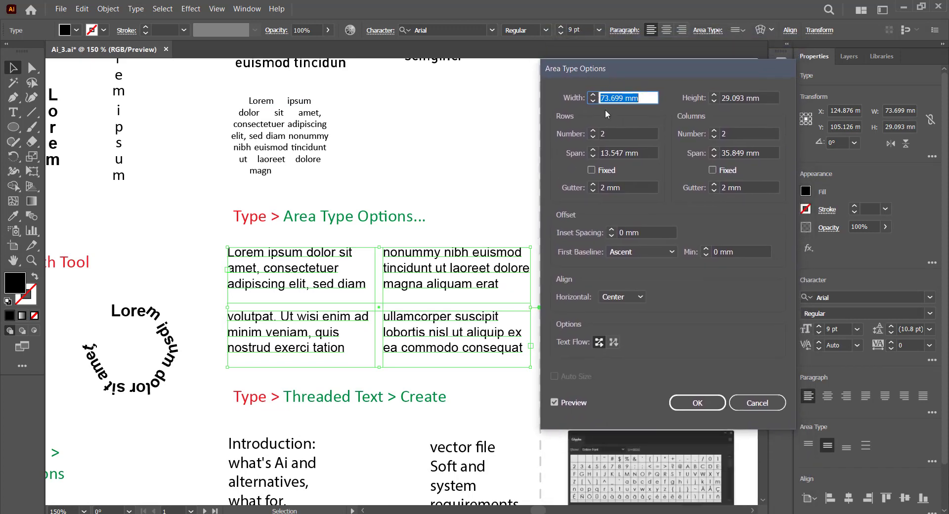
Reduce the text frame to 1 row and 1 column
click(592, 138)
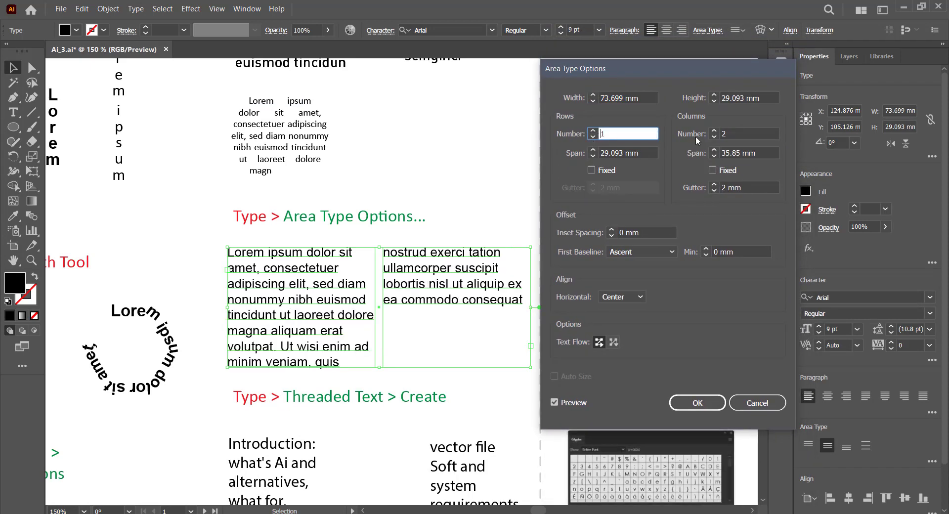
click(714, 137)
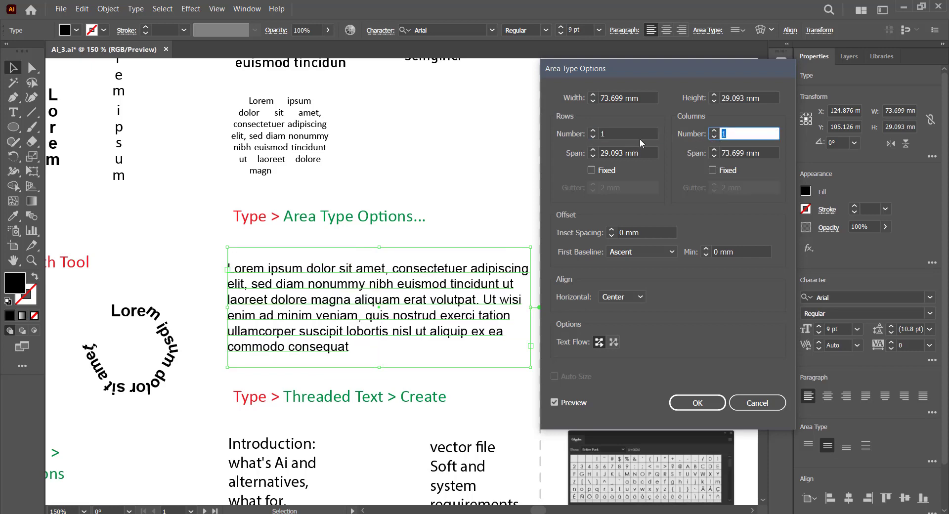
click(587, 138)
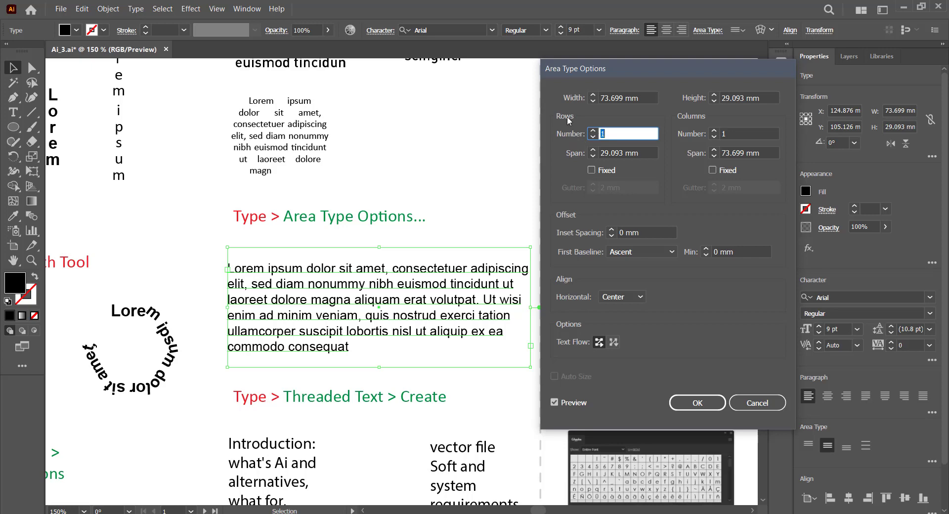
Try 3 rows for the text frame, and settle on 2 rows
click(593, 131)
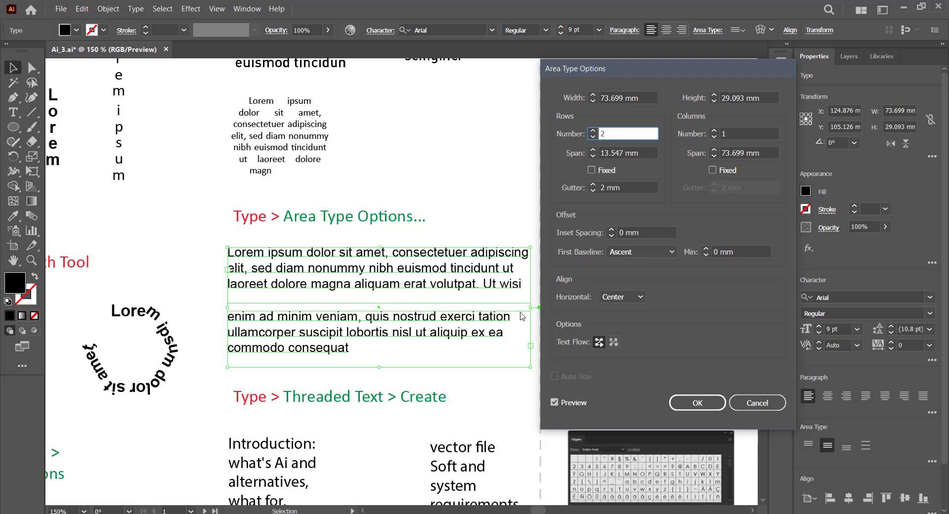
click(593, 130)
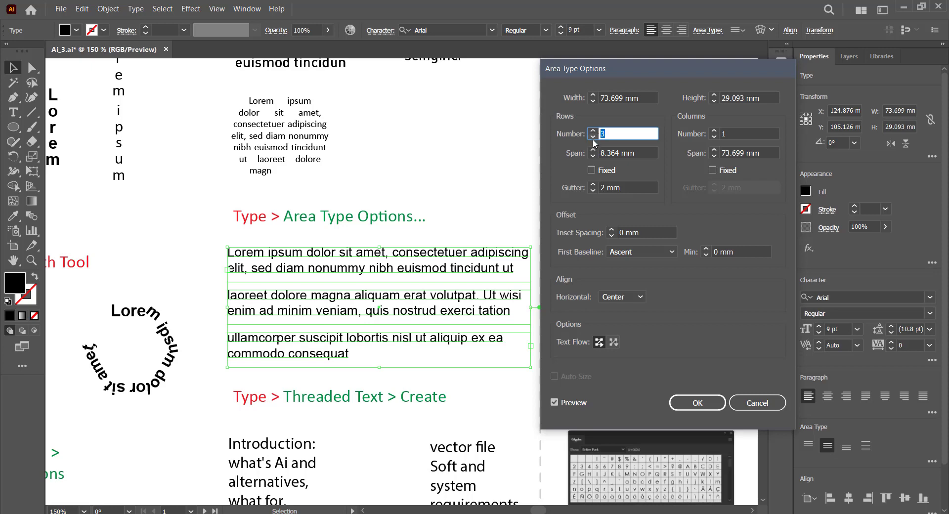
click(593, 137)
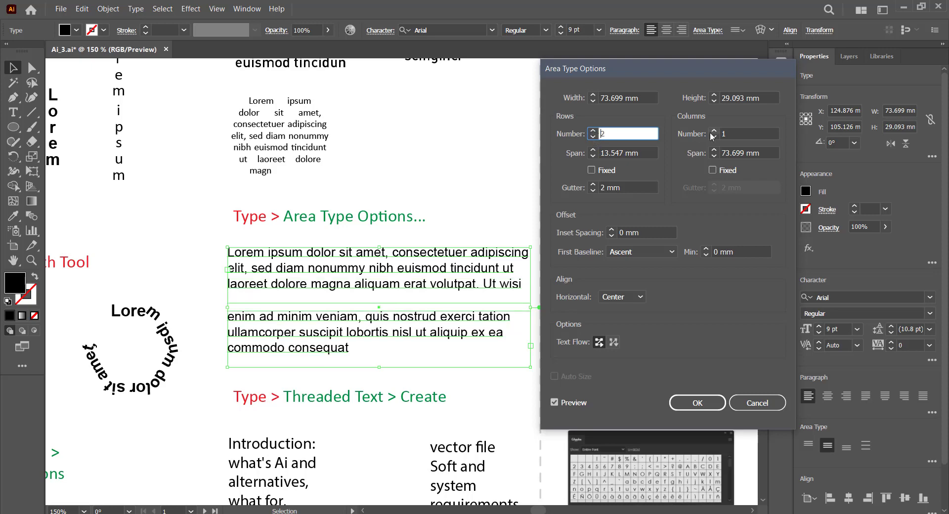
Try up to 4 columns for the text frame, and settle on 2 columns
click(714, 131)
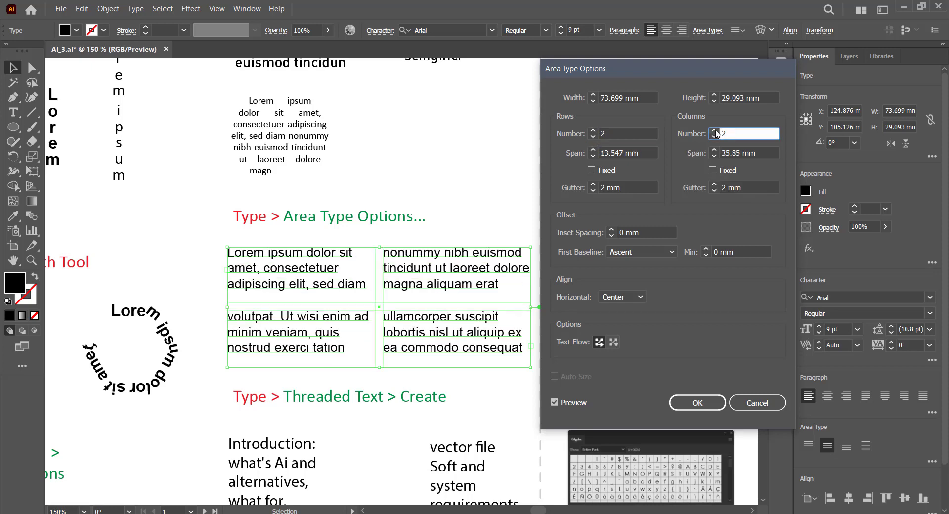
click(715, 131)
click(714, 131)
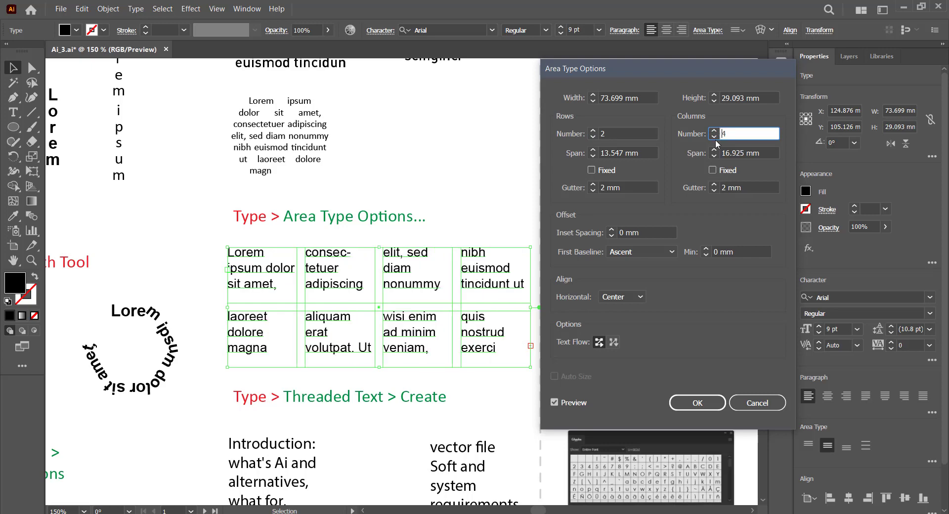
click(714, 136)
click(715, 136)
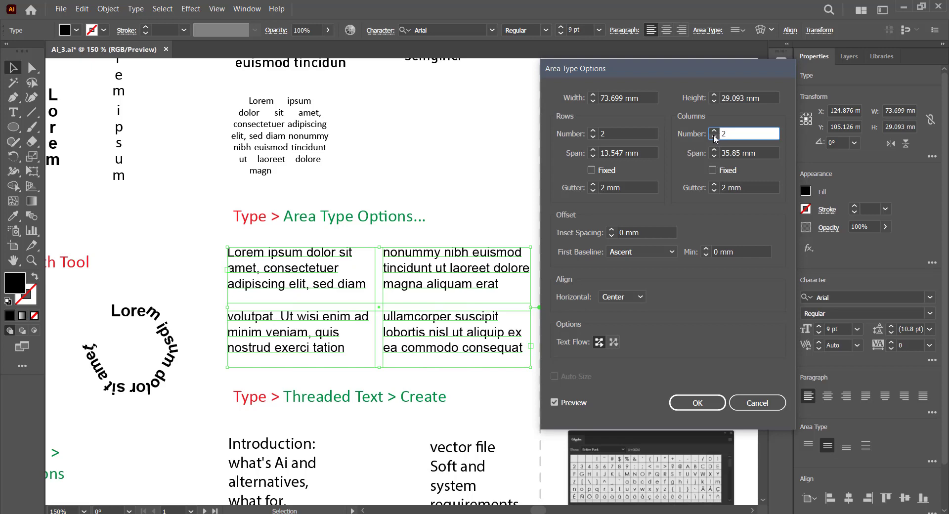
click(714, 136)
click(714, 131)
Set the row span to 10 mm with the Fixed option enabled, and turn the row's Fixed option off again
click(593, 173)
double_click(606, 153)
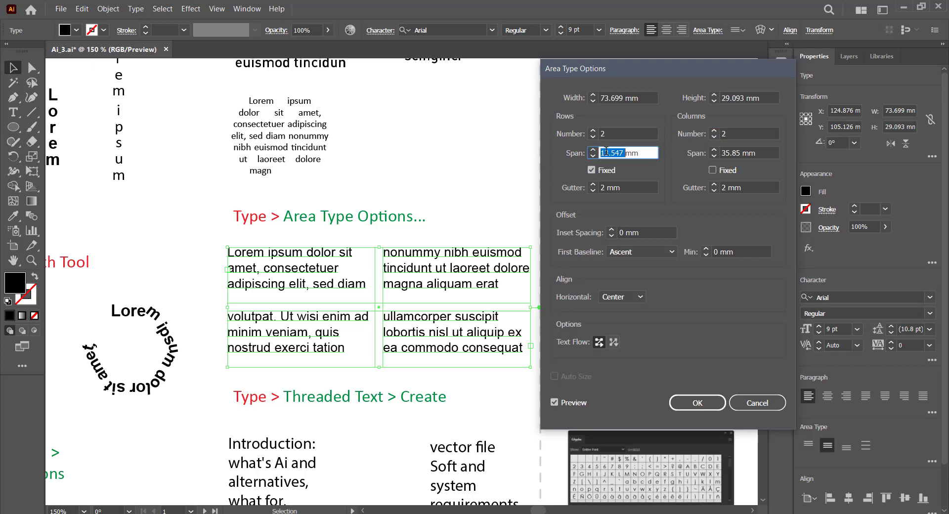
text(10)
click(621, 133)
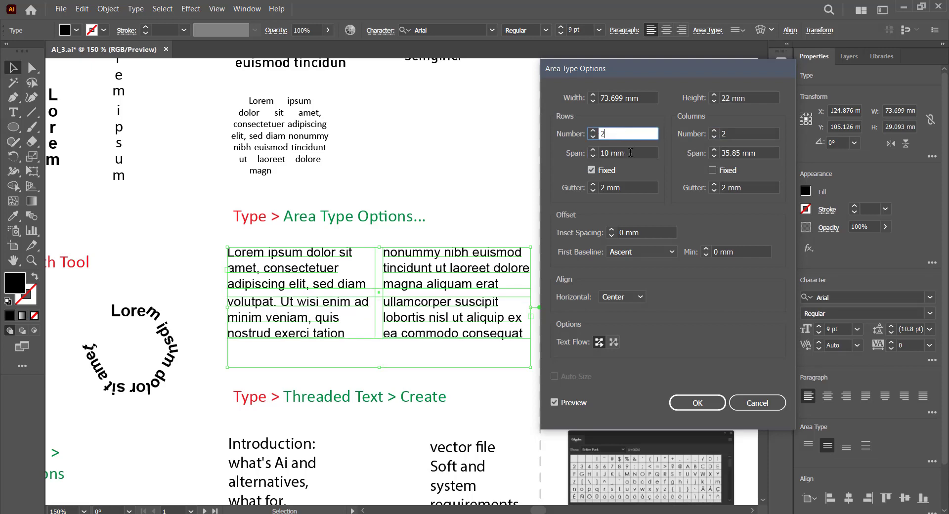
click(590, 170)
double_click(608, 153)
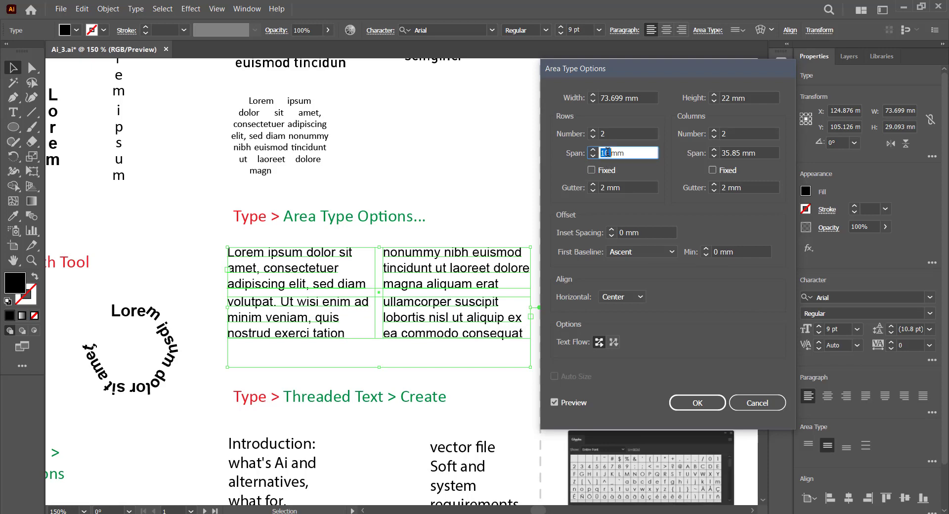
Set the column span to 10 mm, and increase the text area's width to 38.5 mm
double_click(736, 153)
text(10)
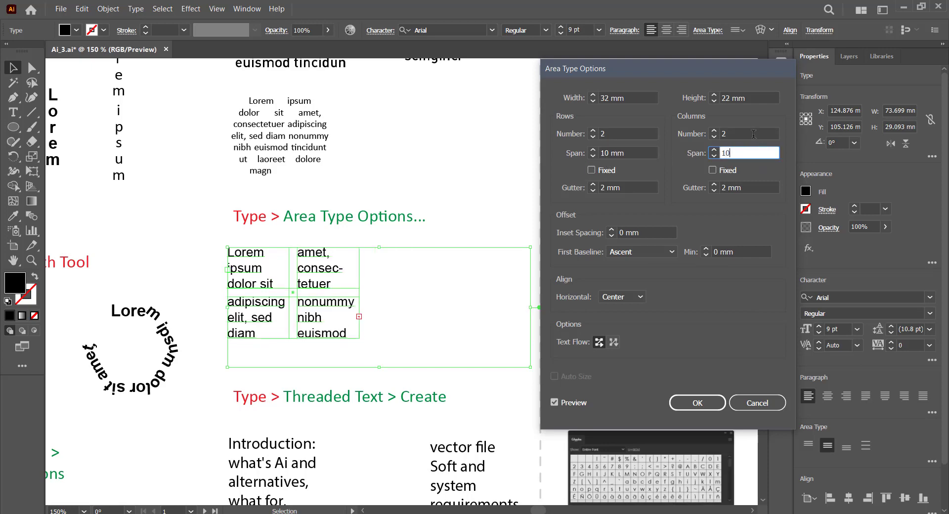
click(745, 134)
click(749, 153)
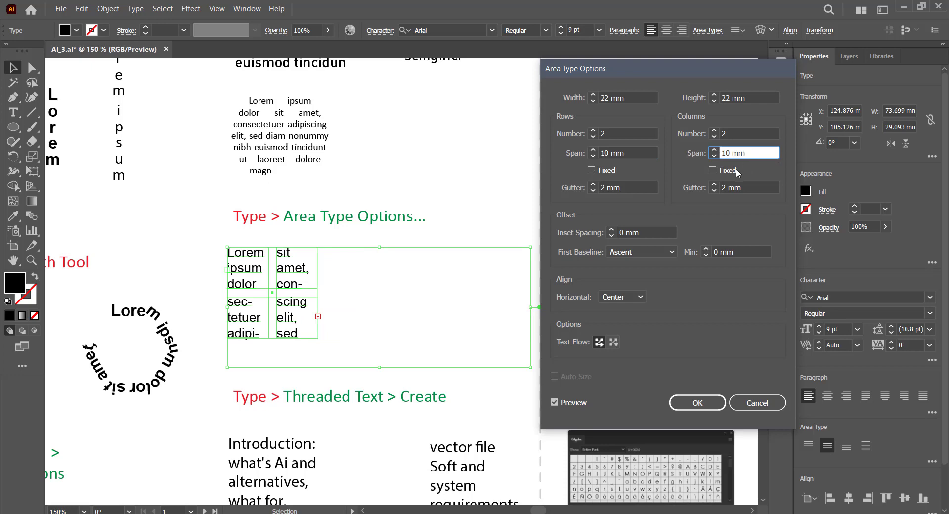
click(592, 95)
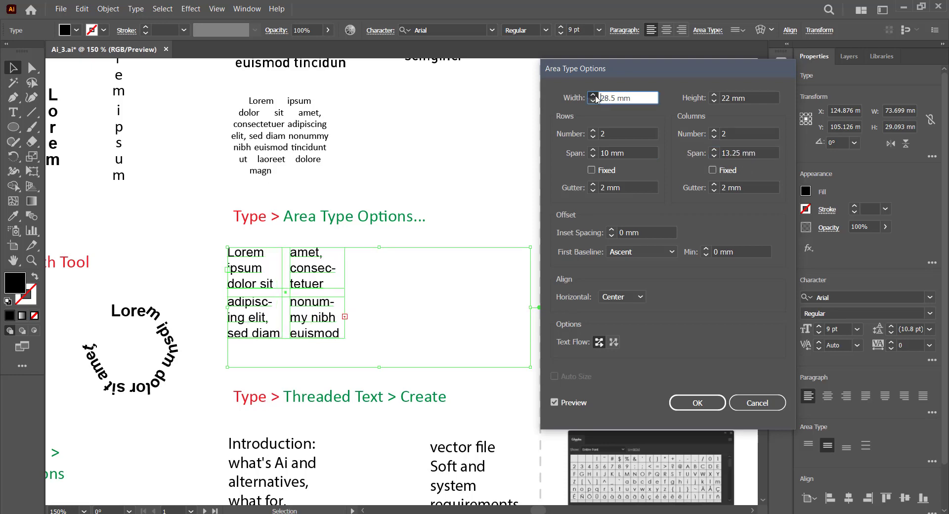
click(592, 95)
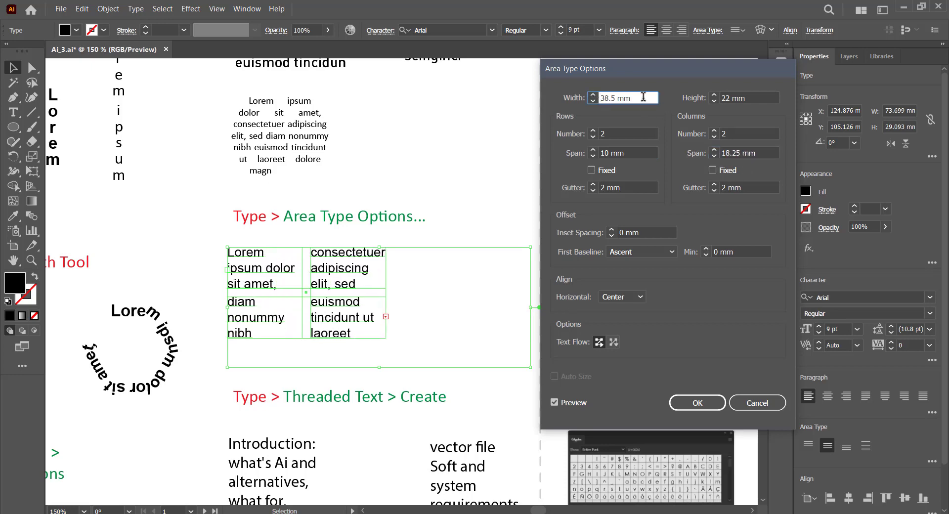
Enlarge the text area to a width of 71 mm and a height of 28.5 mm
triple_click(643, 97)
text(50)
click(755, 97)
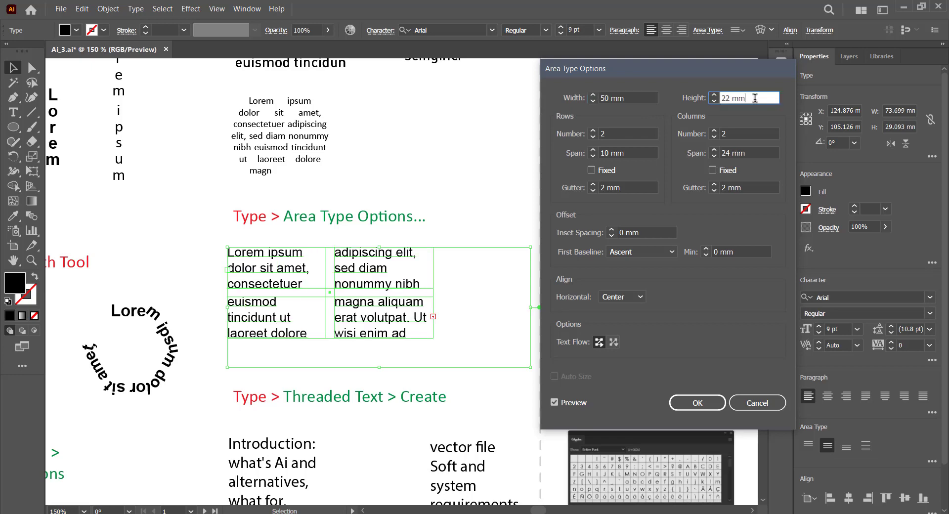
click(714, 95)
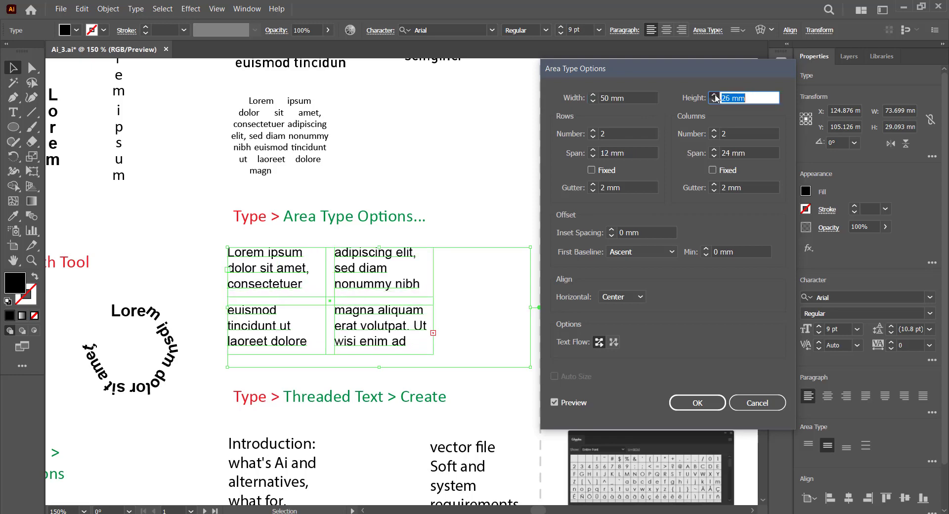
click(714, 95)
click(592, 96)
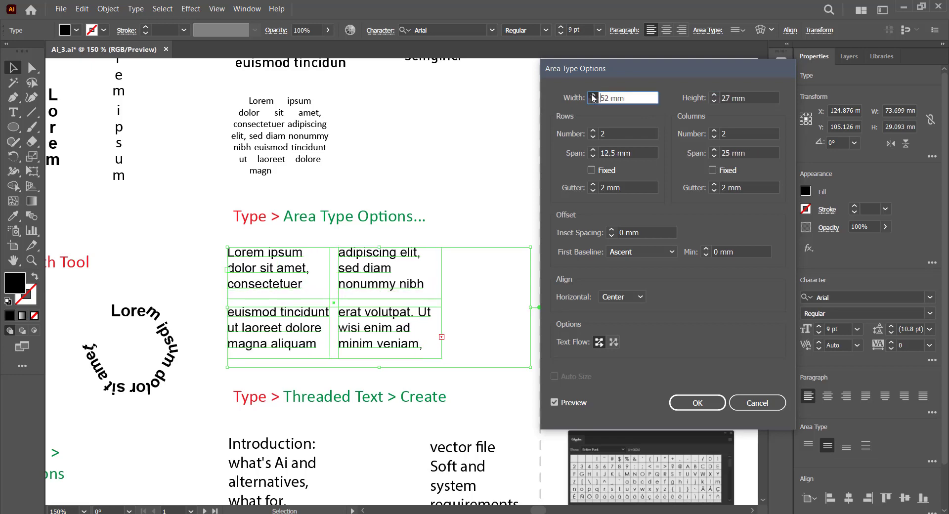
click(592, 95)
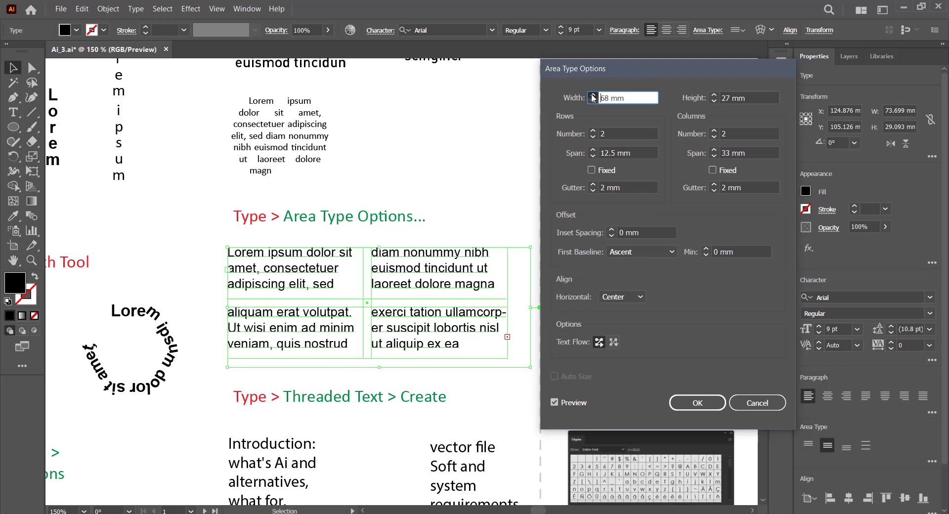
click(714, 95)
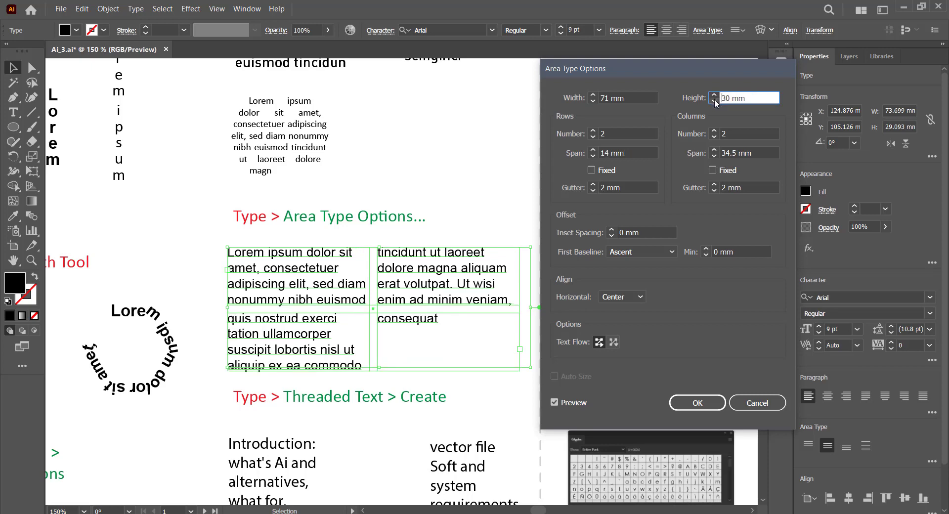
click(713, 100)
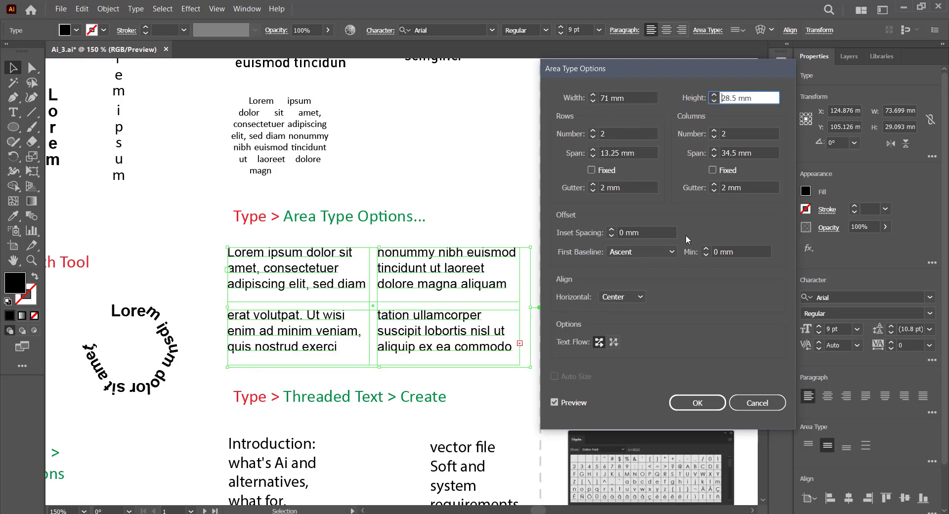
Try inset spacing of 1 and 1.5 mm, return it to 0 mm, and apply the area type options
click(611, 230)
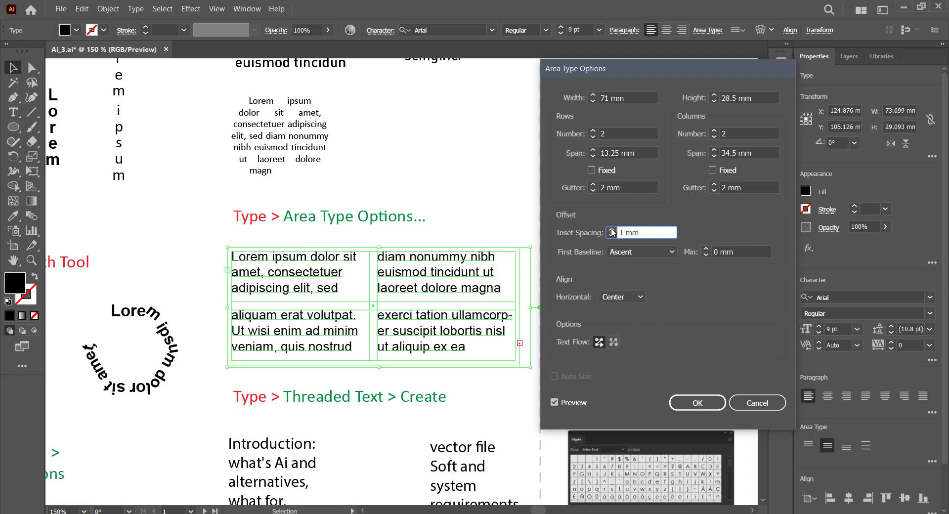
click(612, 230)
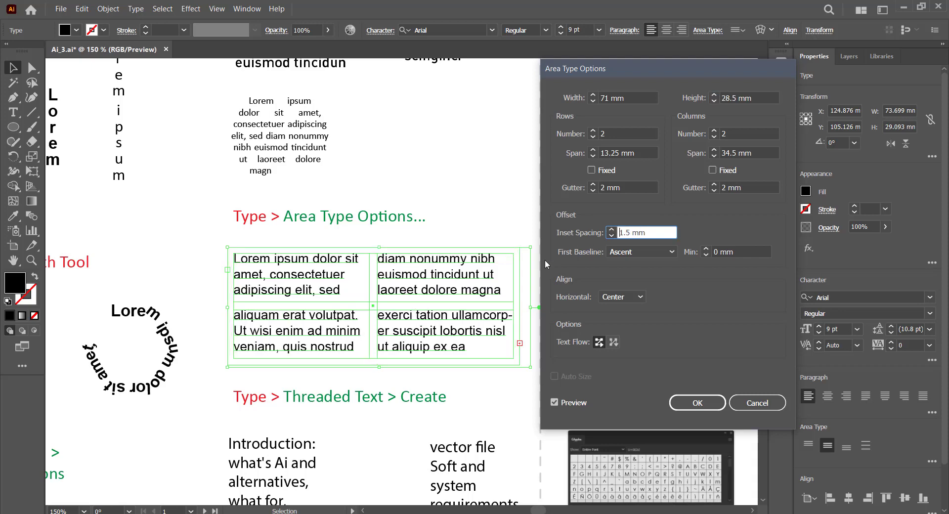
click(612, 236)
click(611, 235)
click(612, 236)
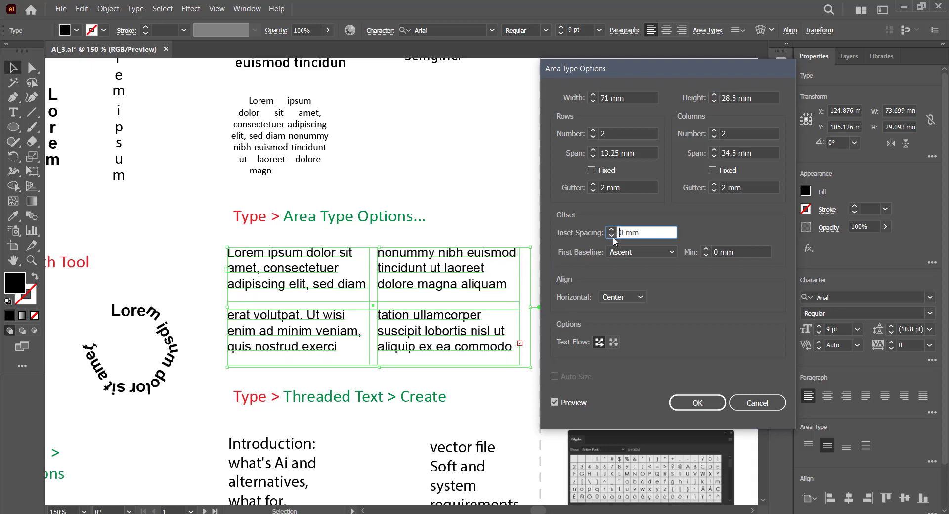
click(686, 408)
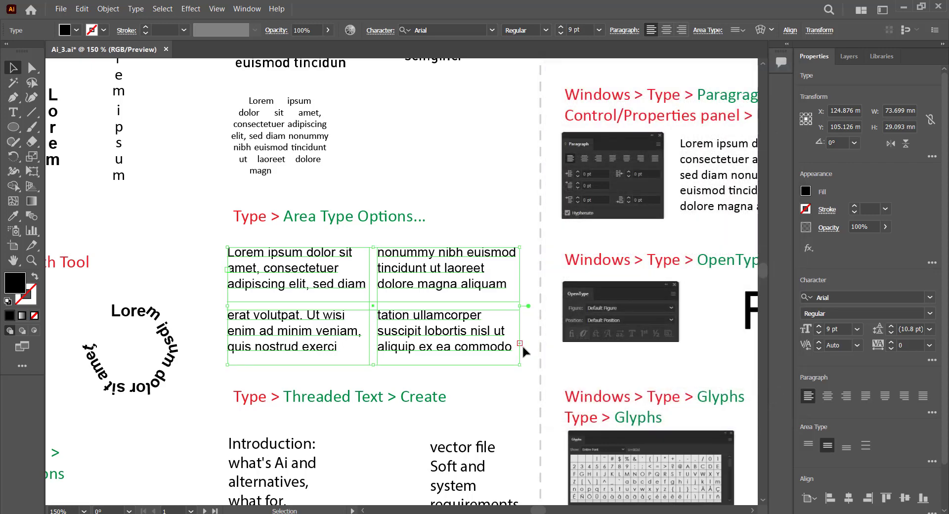
Move the two-row text frame up about 2.7 mm towards its heading and shrink it to about 69.3 by 26.5 mm
drag(399, 269, 397, 262)
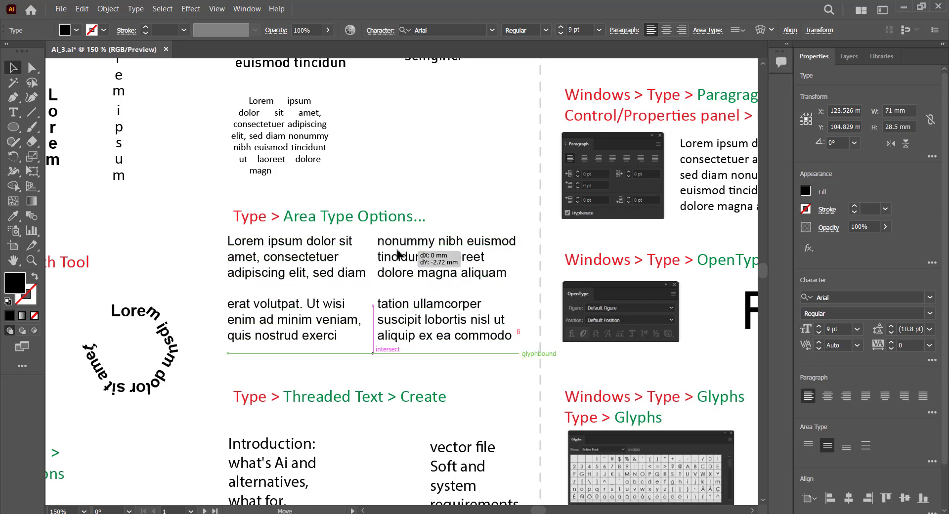
scroll(395, 316, up, 1)
drag(493, 256, 513, 199)
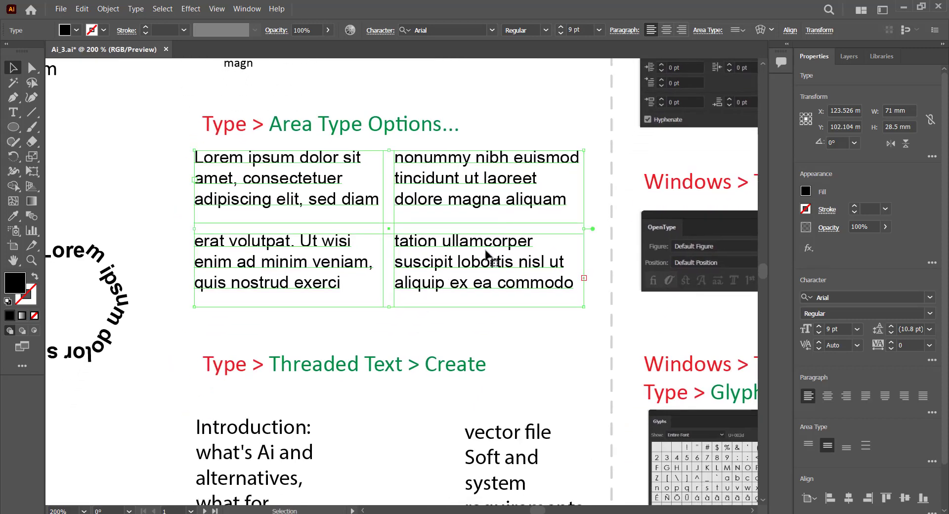
drag(584, 281, 575, 271)
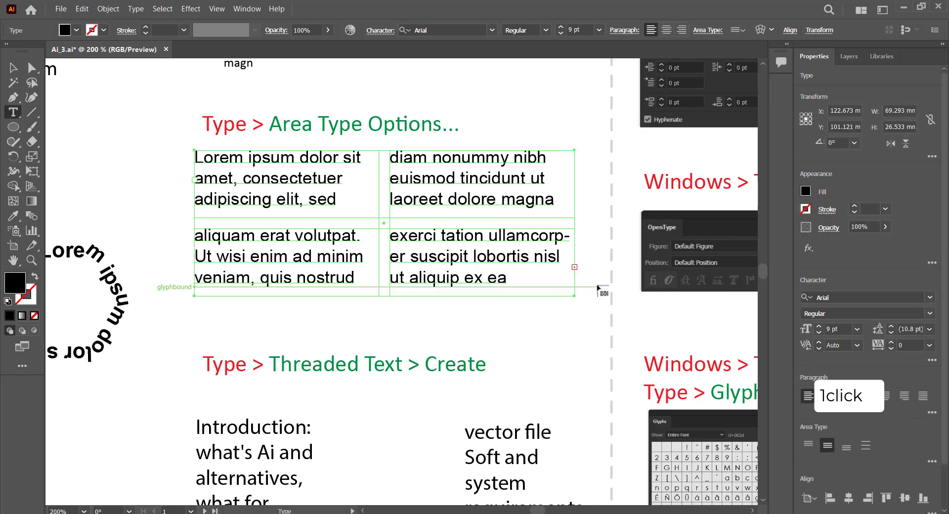
Thread the frame's overflowing text into a new frame about 70 mm wide and 6.3 mm high directly below it
scroll(335, 272, down, 1)
scroll(333, 270, down, 1)
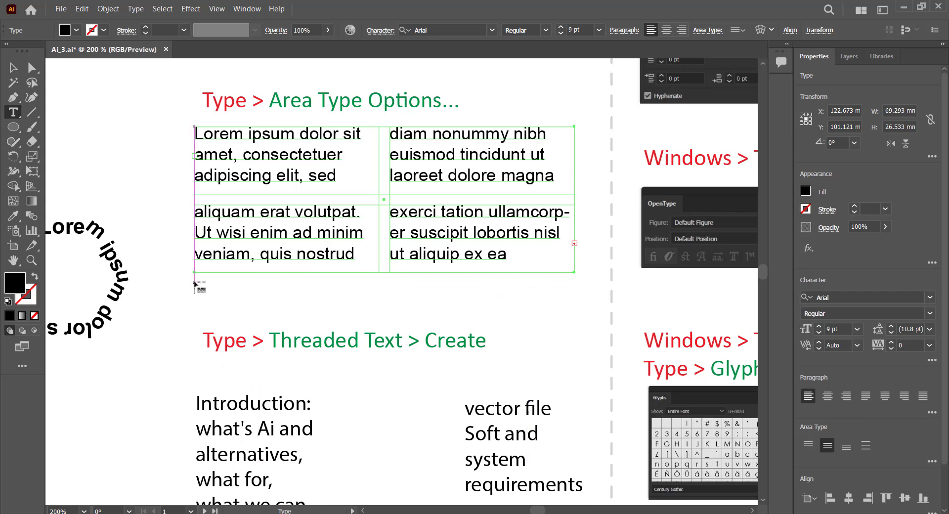
drag(194, 283, 578, 317)
key(Escape)
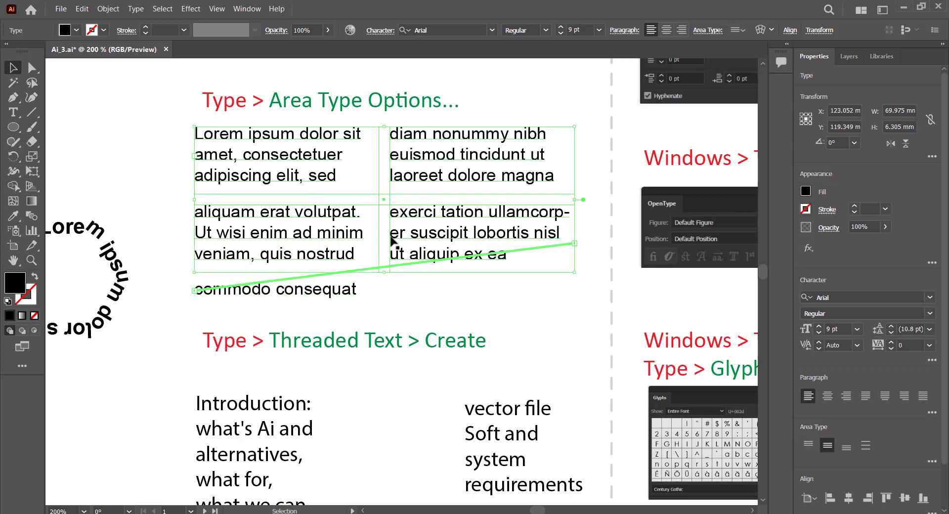
Try font sizes of 11 pt and 10 pt on all the threaded text, and undo the size change
double_click(279, 163)
key(ctrl+a)
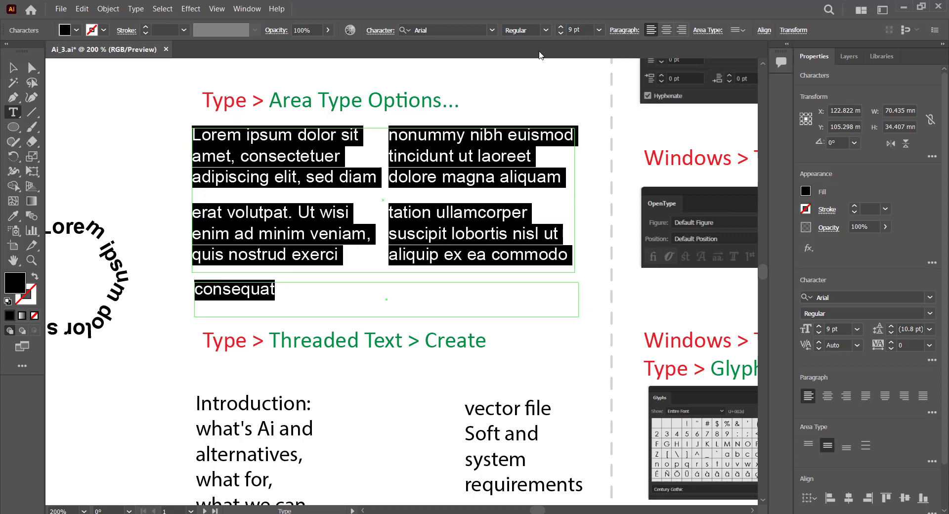
click(562, 26)
click(562, 26)
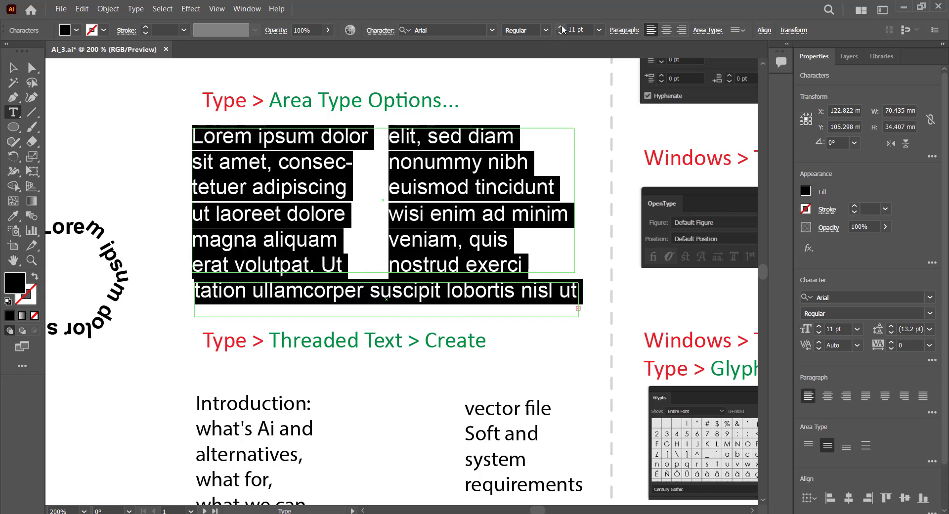
click(562, 34)
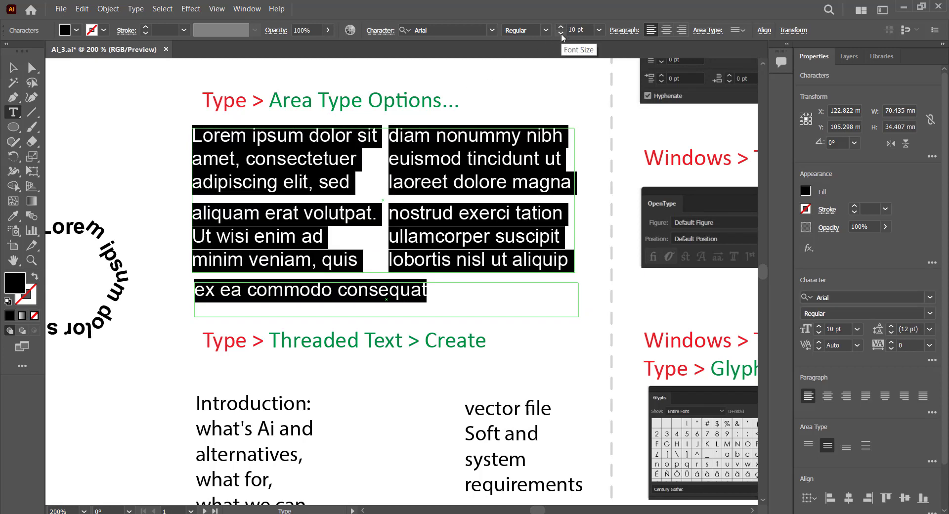
click(308, 189)
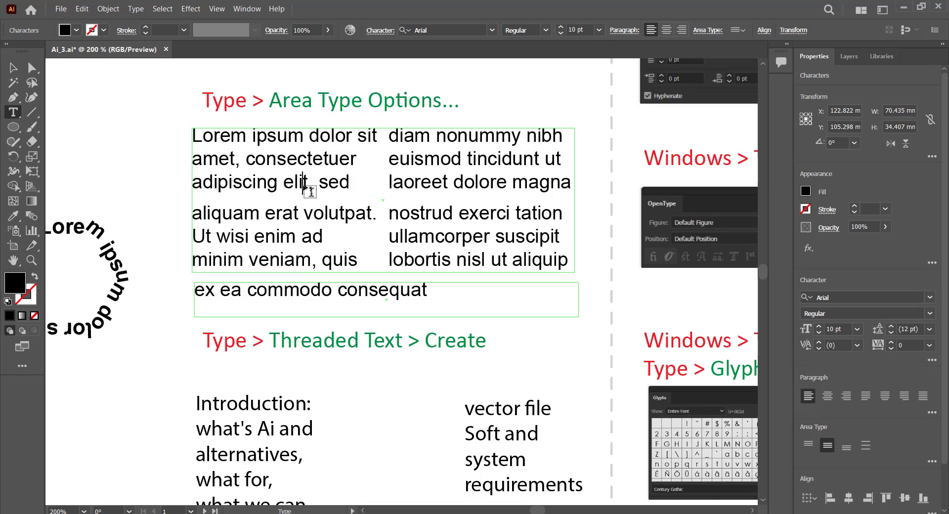
key(Escape)
key(ctrl+z)
Delete the small threaded frame below the two-row, two-column text frame
click(565, 235)
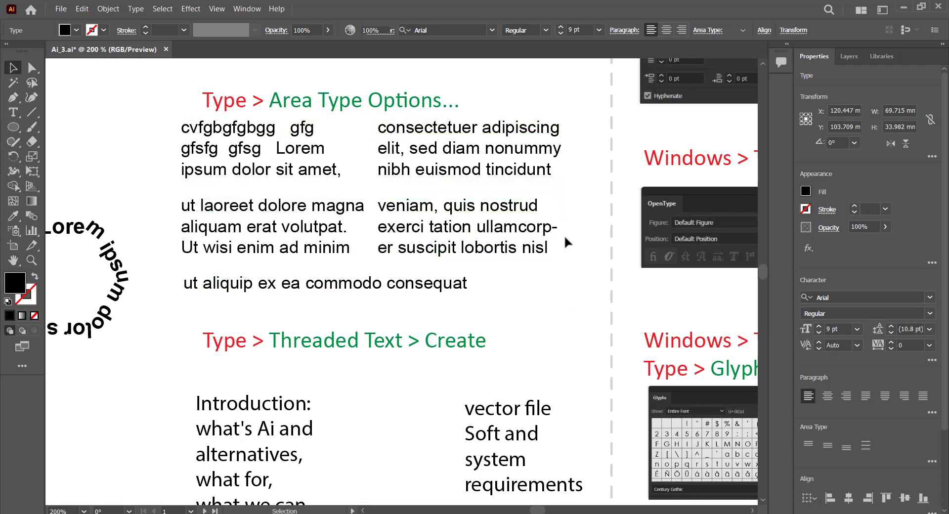
click(564, 235)
click(561, 251)
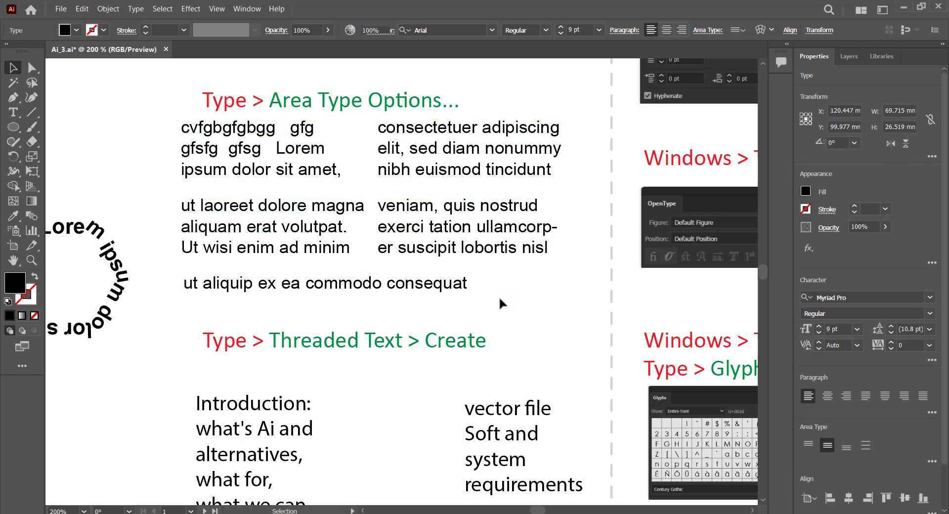
click(467, 289)
key(Delete)
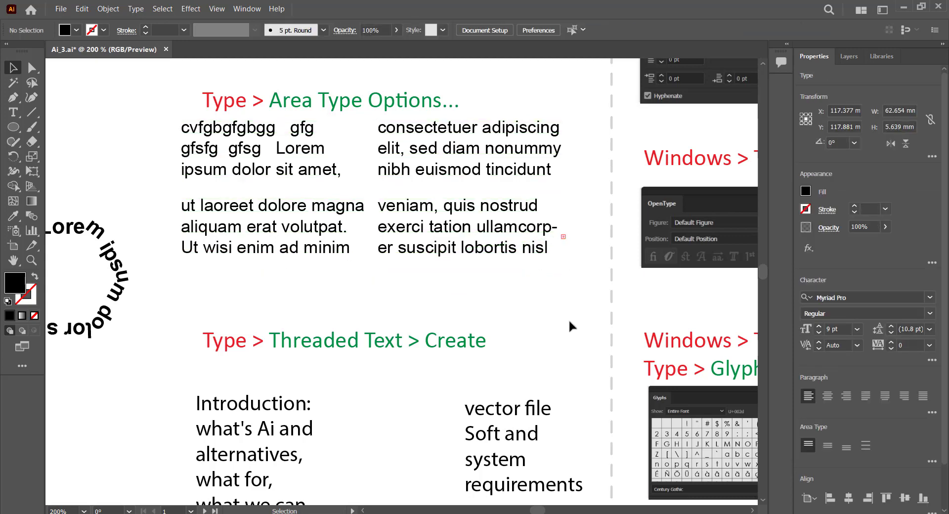
Enlarge the two-row, two-column text frame from its lower-right corner until all of its text fits
click(526, 255)
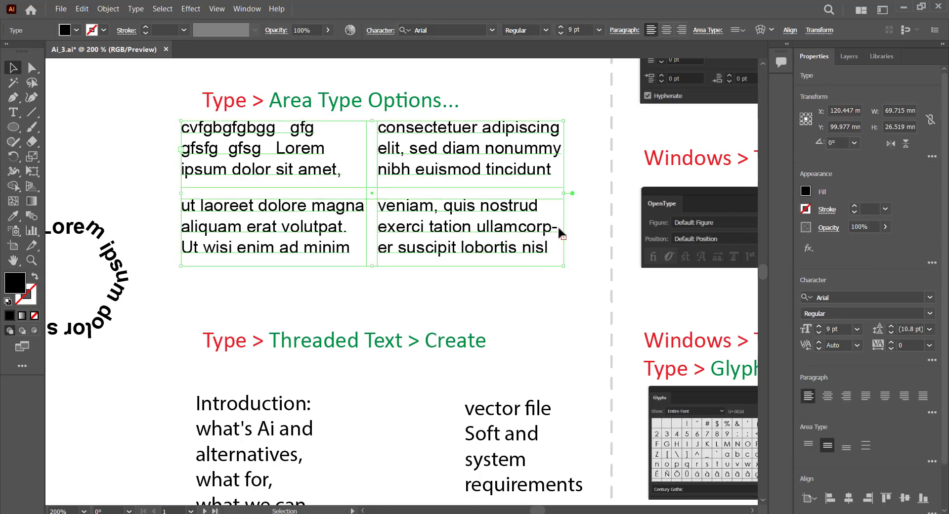
drag(563, 268, 595, 284)
click(595, 283)
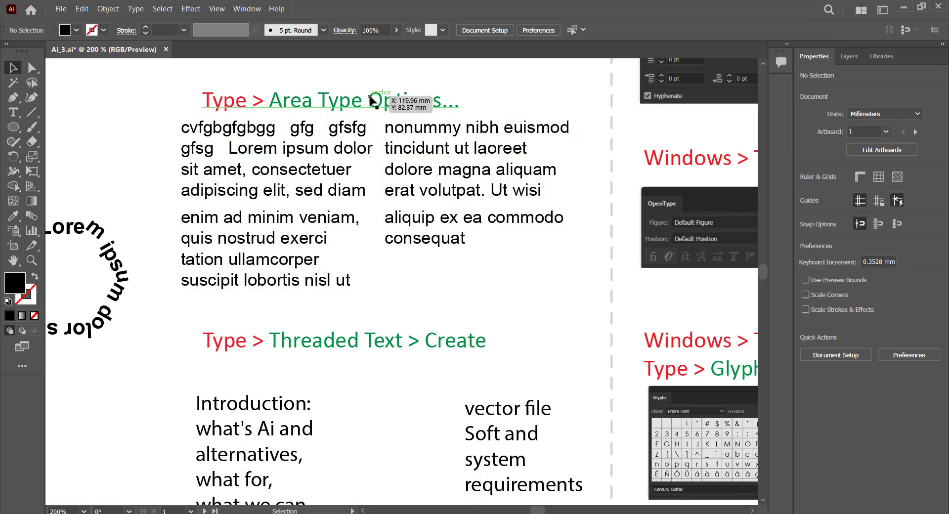
Shift the Area Type Options heading slightly left, and move the Threaded Text heading about 3 mm left and 2 mm up
mouse_move(371, 101)
mouse_down()
mouse_move(352, 100)
mouse_move(365, 100)
mouse_up()
drag(494, 224, 552, 175)
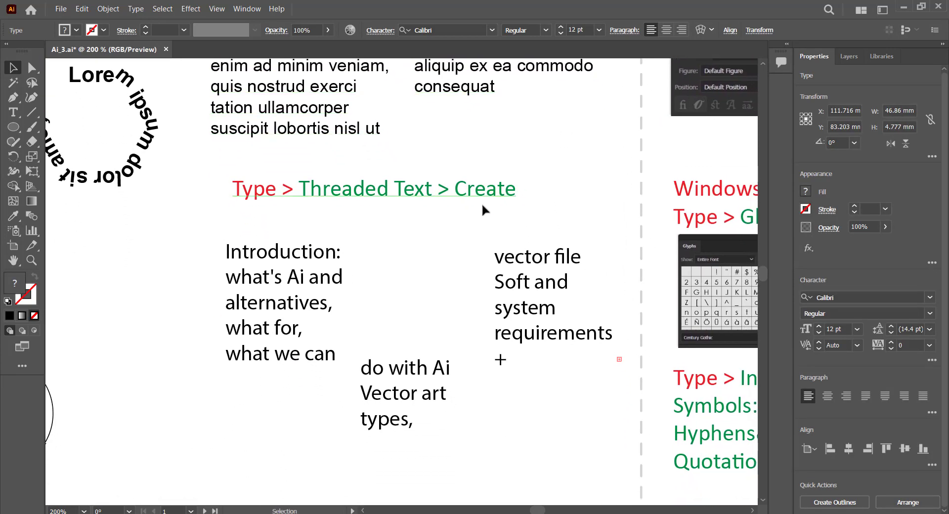
drag(353, 198, 338, 188)
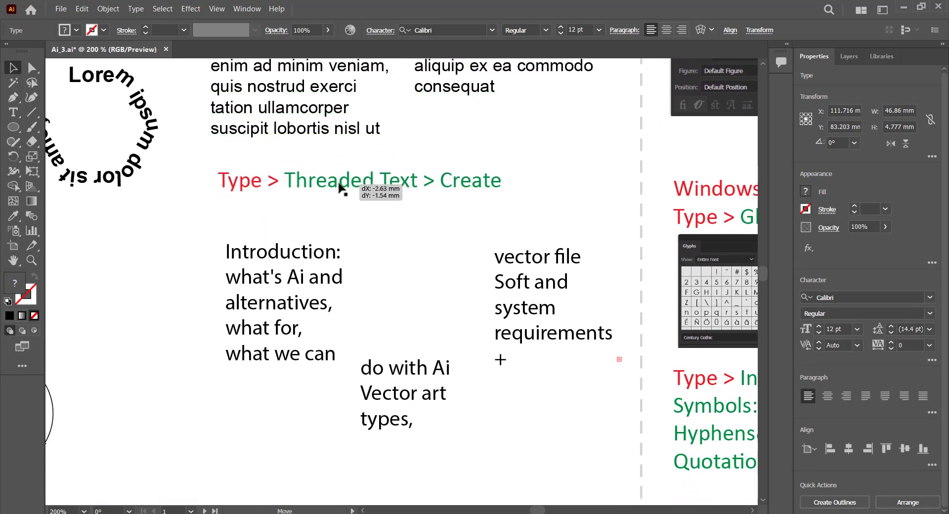
Move the "Introduction" frame about 2.6 mm left and 3.8 mm up, raise the "vector file" frame, and nudge the middle frame right
drag(312, 267, 287, 243)
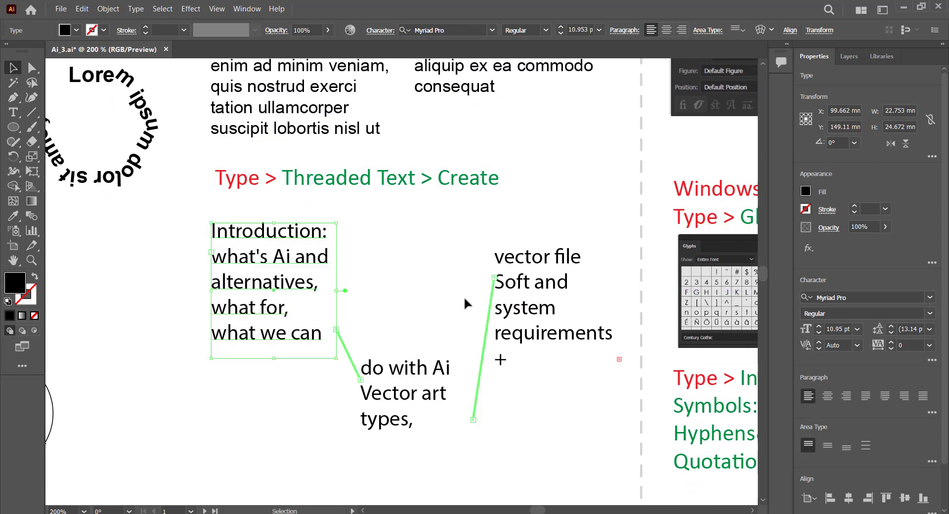
drag(540, 328, 544, 311)
drag(430, 395, 434, 394)
scroll(366, 331, down, 1)
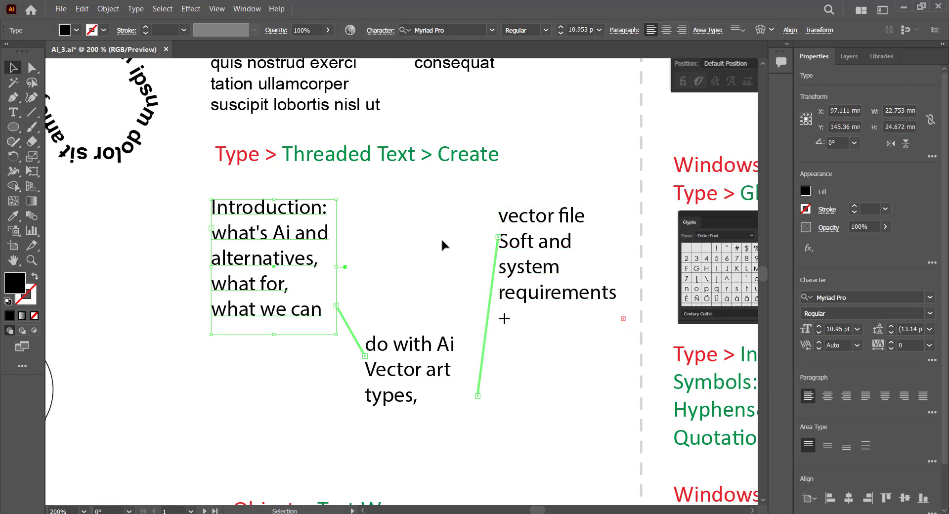
scroll(433, 238, down, 2)
scroll(425, 232, up, 2)
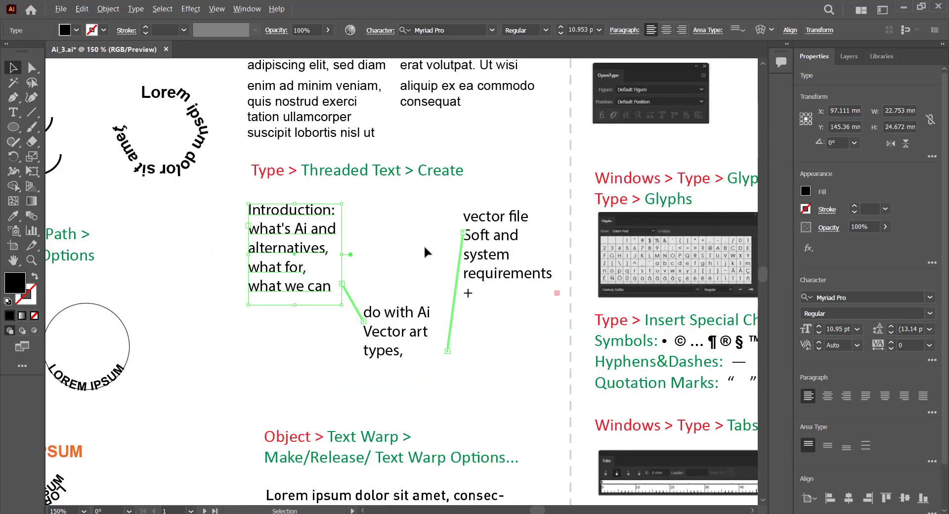
Thread the overflow of the "vector file" frame into a new frame about 29.8 by 7.3 mm above the Text Warp heading
click(558, 296)
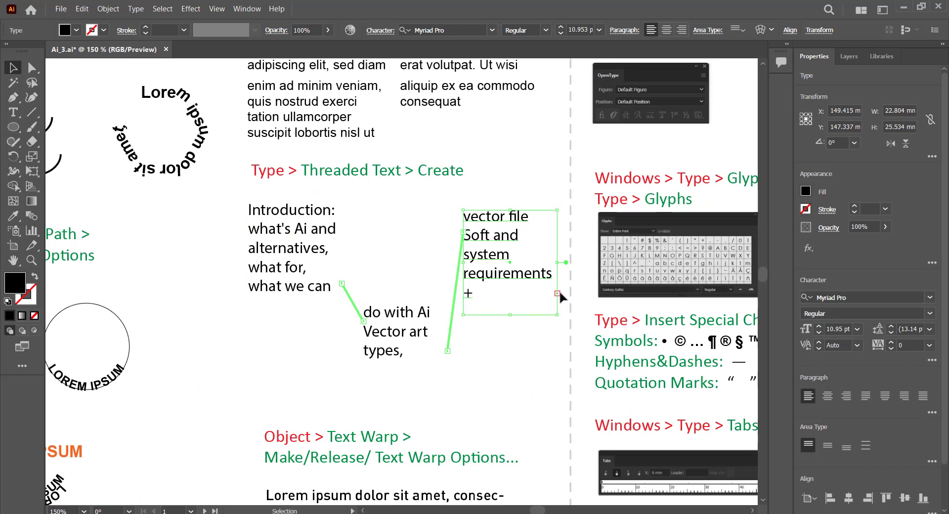
click(558, 296)
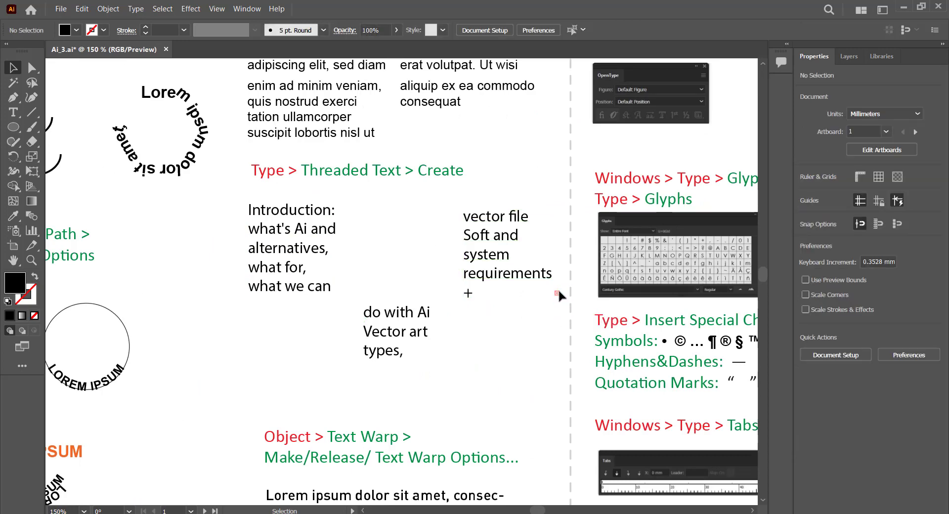
click(557, 293)
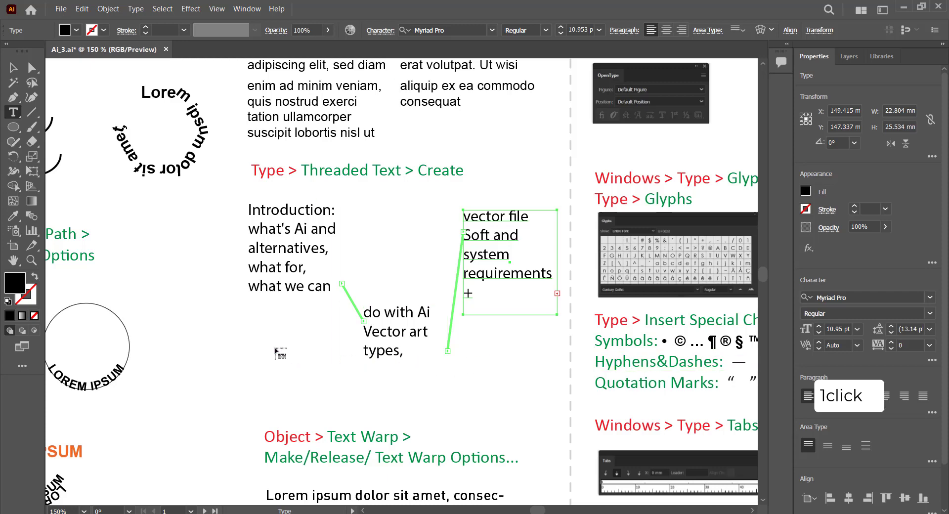
drag(255, 384, 378, 413)
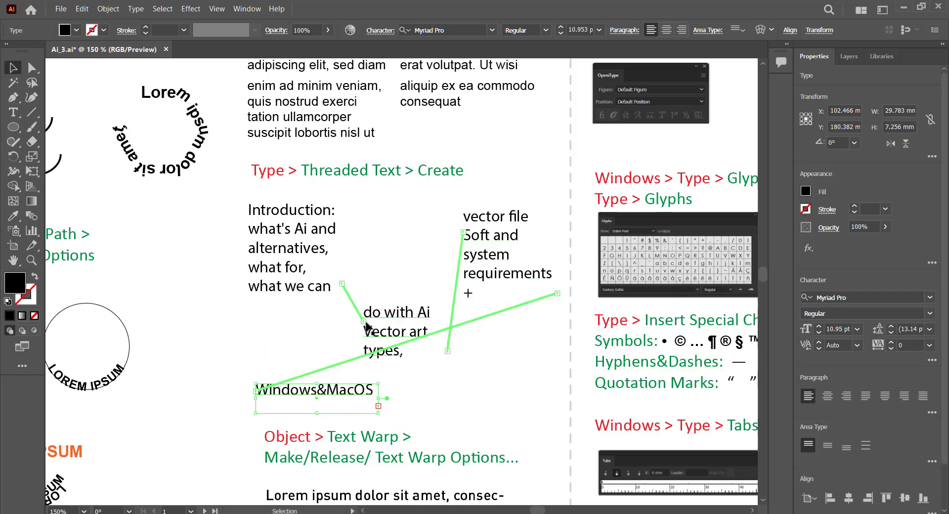
Reposition the "do with Ai" frame slightly higher between its neighbours, and select the "vector file" frame
drag(364, 326, 362, 308)
click(344, 286)
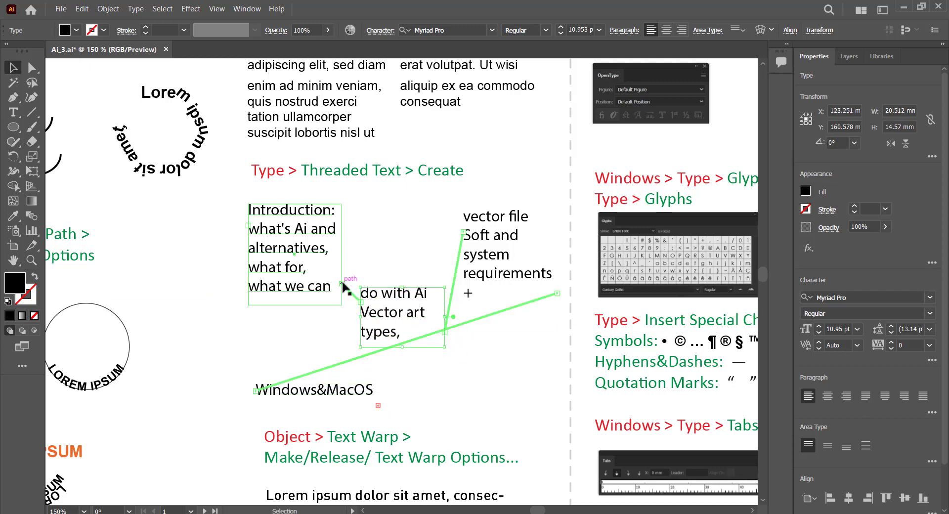
drag(415, 291, 419, 297)
click(484, 257)
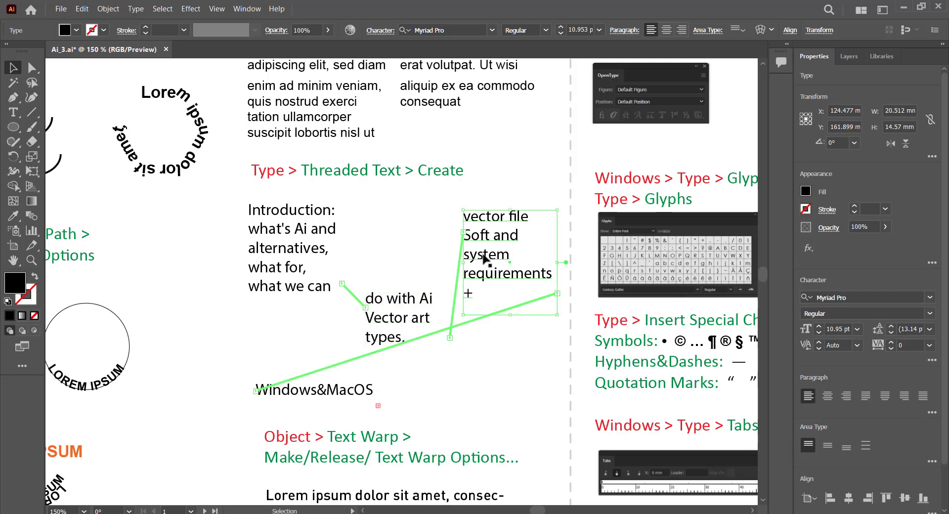
Enlarge the "Windows&MacOS" frame to about 54 by 13.5 mm above the Text Warp heading, and check the "Introduction" frame's thread links
click(320, 390)
drag(378, 381, 479, 367)
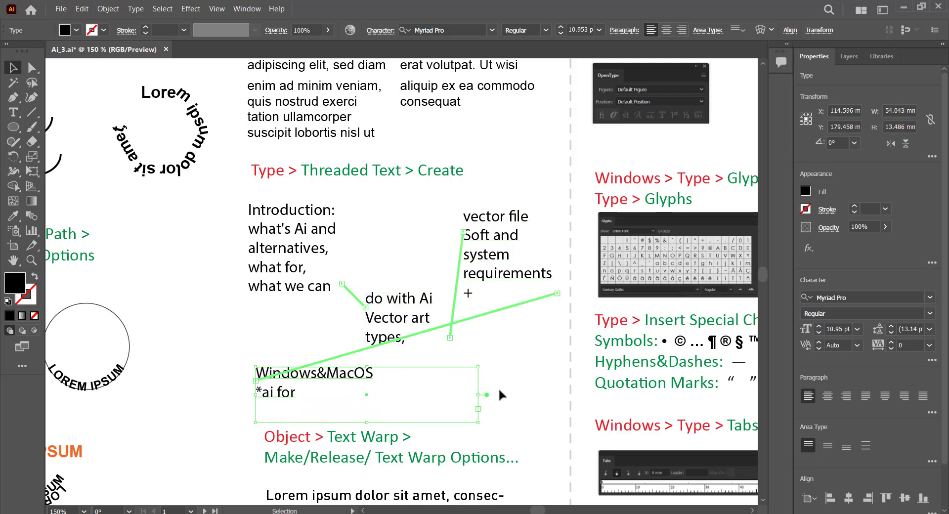
click(323, 287)
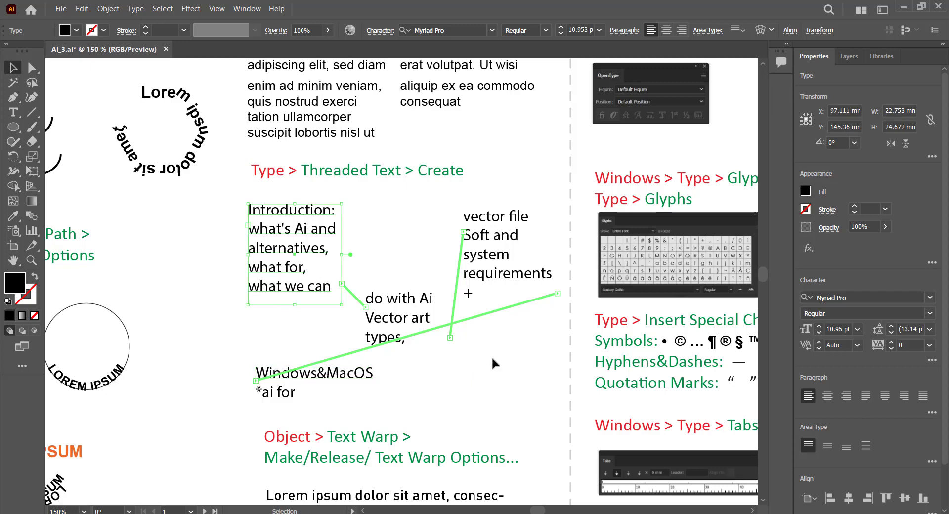
click(491, 356)
Remove the threading from the chain that contains the "Windows&MacOS" frame, keeping the text in its frames
click(387, 372)
click(153, 10)
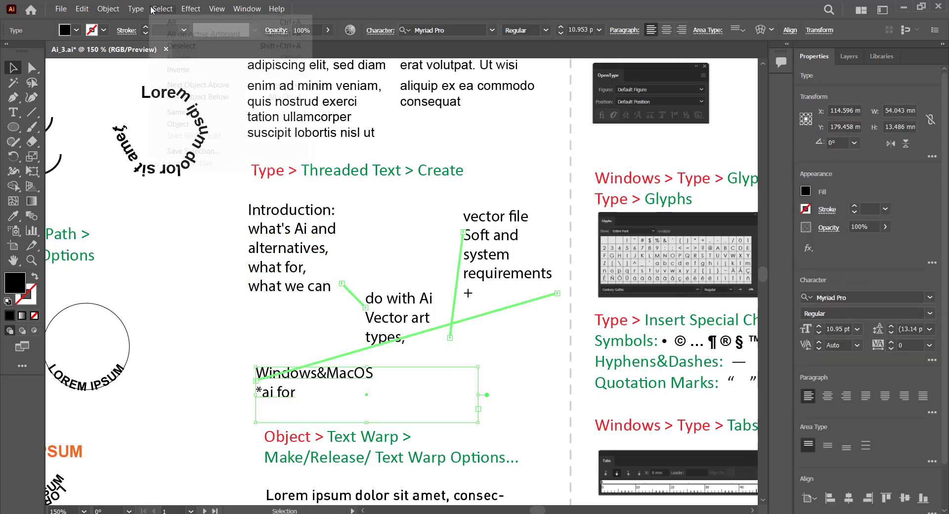
mouse_move(133, 10)
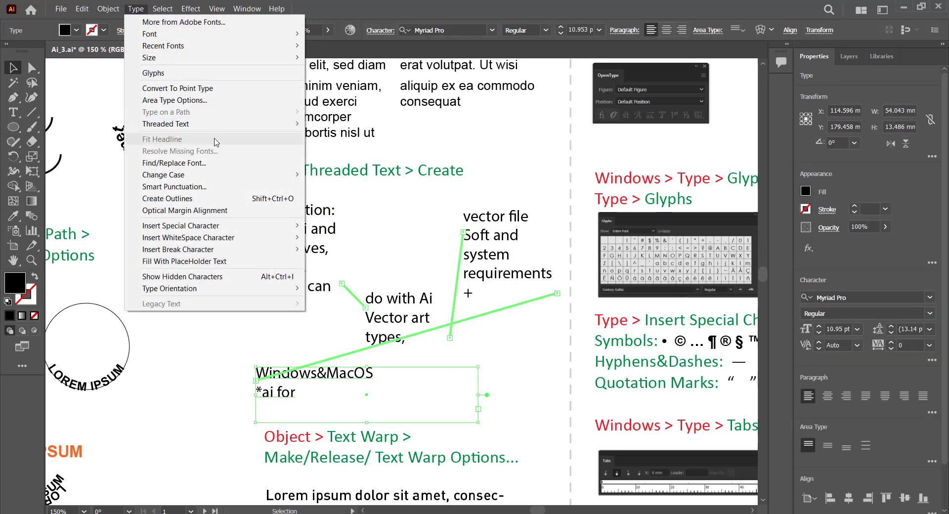
mouse_move(233, 123)
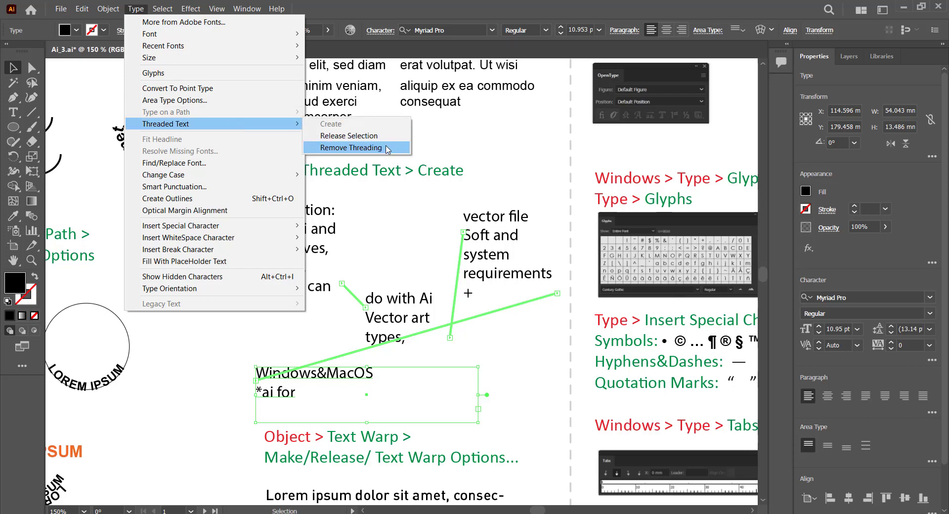
click(388, 149)
click(479, 351)
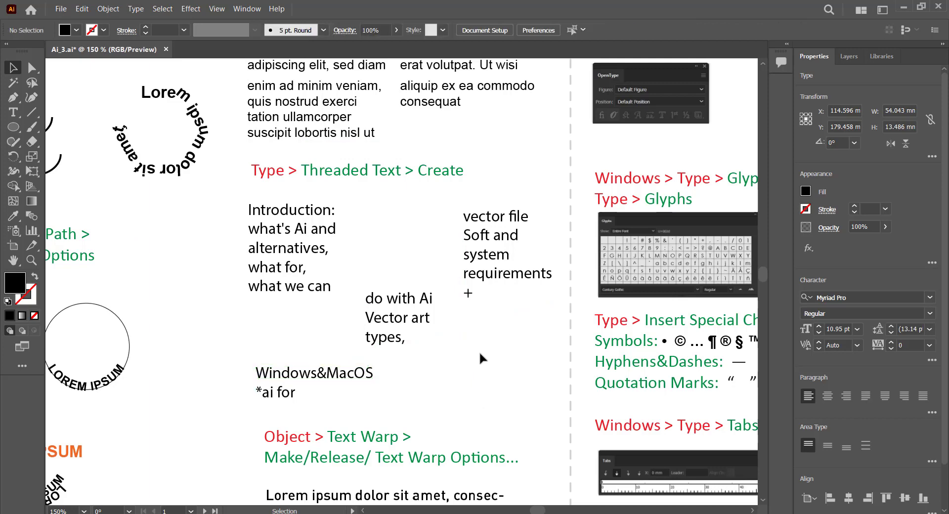
Thread all four text frames together, and move the "Windows&MacOS" frame about 1.3 mm right and 1.3 mm up
drag(505, 376, 330, 296)
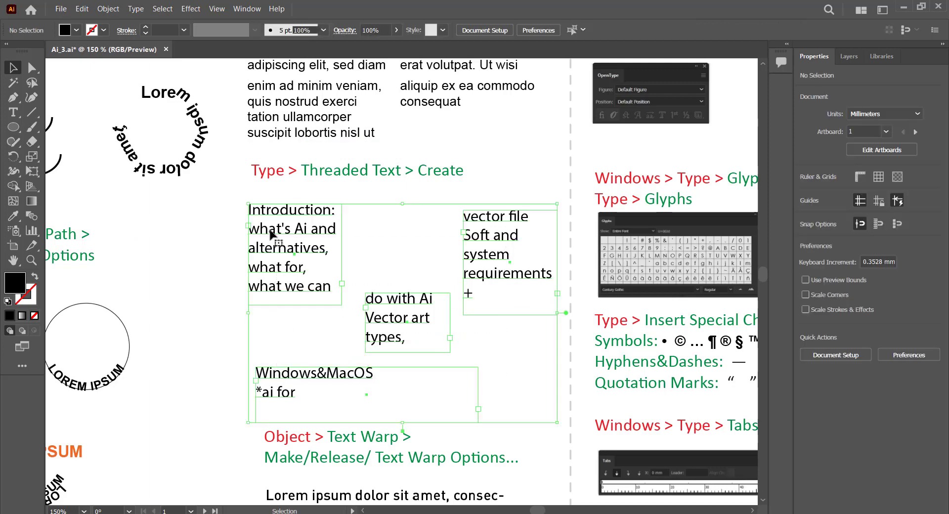
click(136, 9)
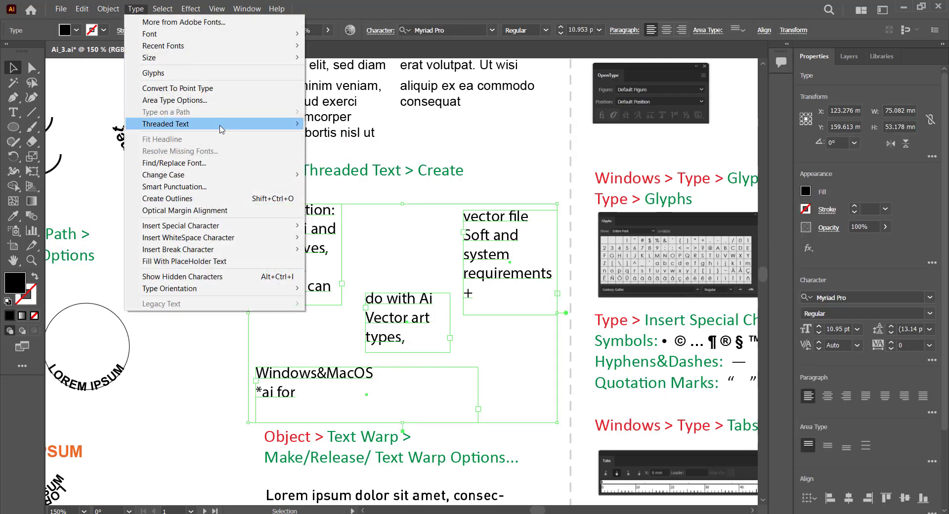
mouse_move(232, 124)
click(323, 124)
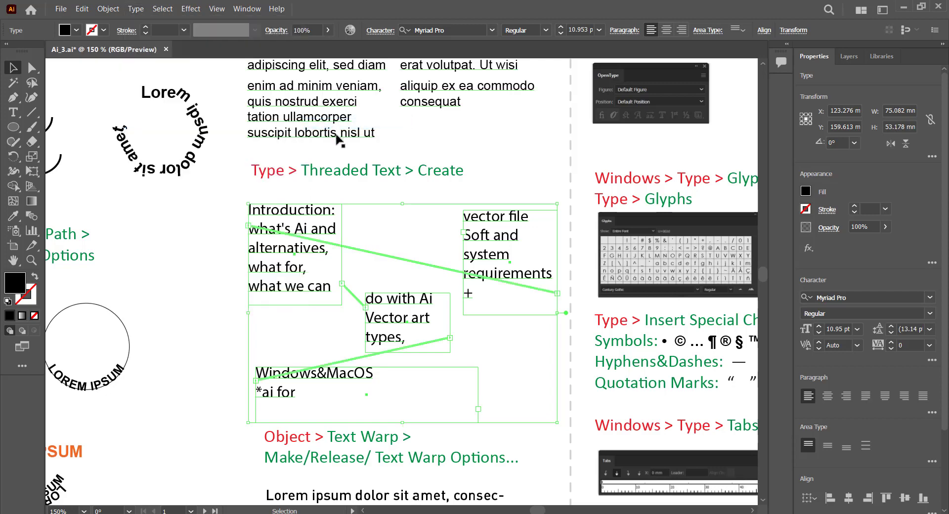
click(502, 368)
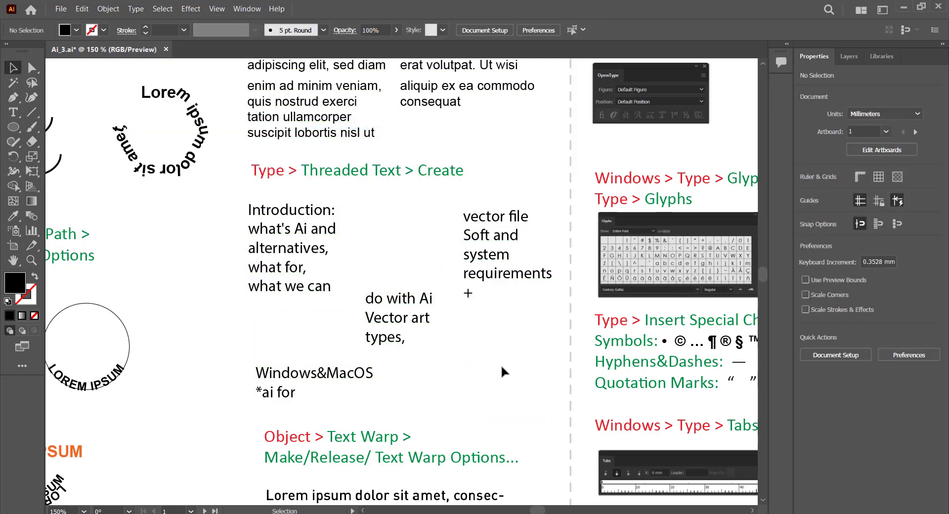
mouse_move(377, 380)
mouse_down()
mouse_move(366, 375)
mouse_move(382, 374)
mouse_up()
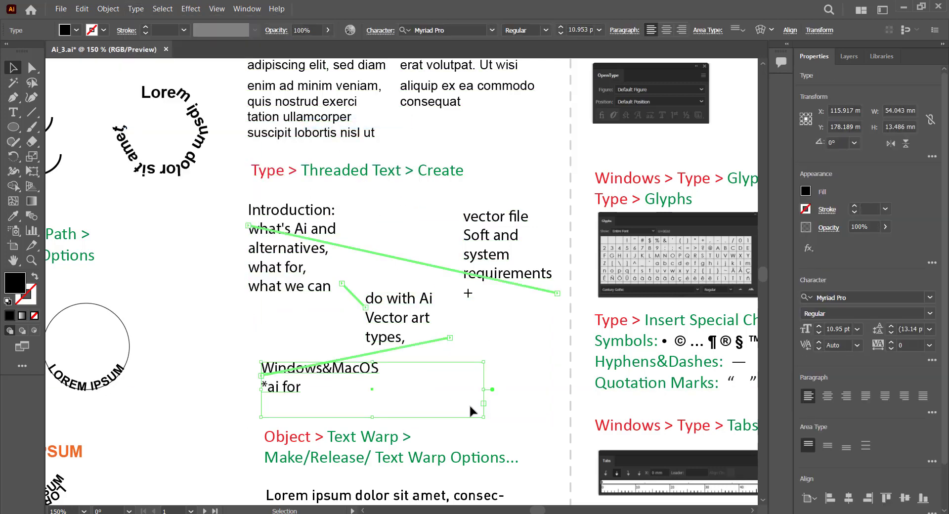
drag(481, 418, 408, 399)
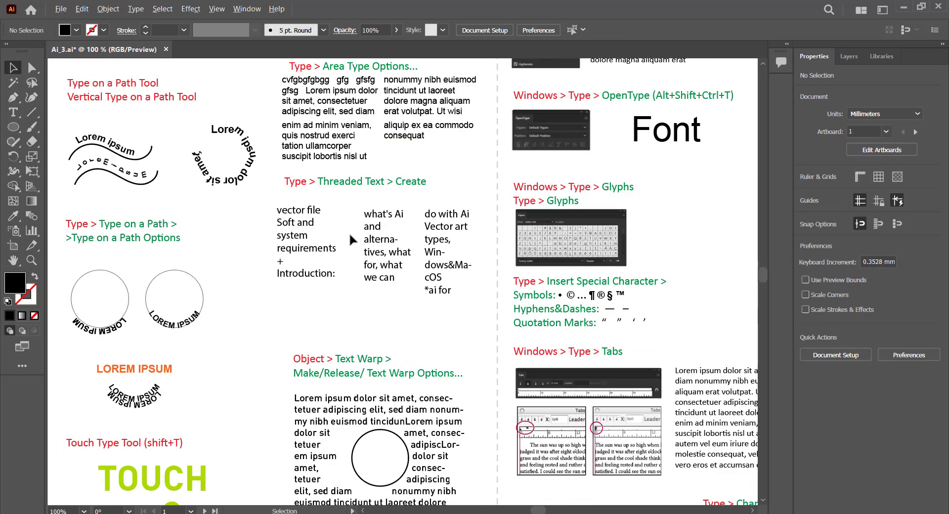
Shrink the circle in the Text Warp sample paragraph to about 14.8 mm across, and reposition it within the upper lines
drag(409, 268, 459, 118)
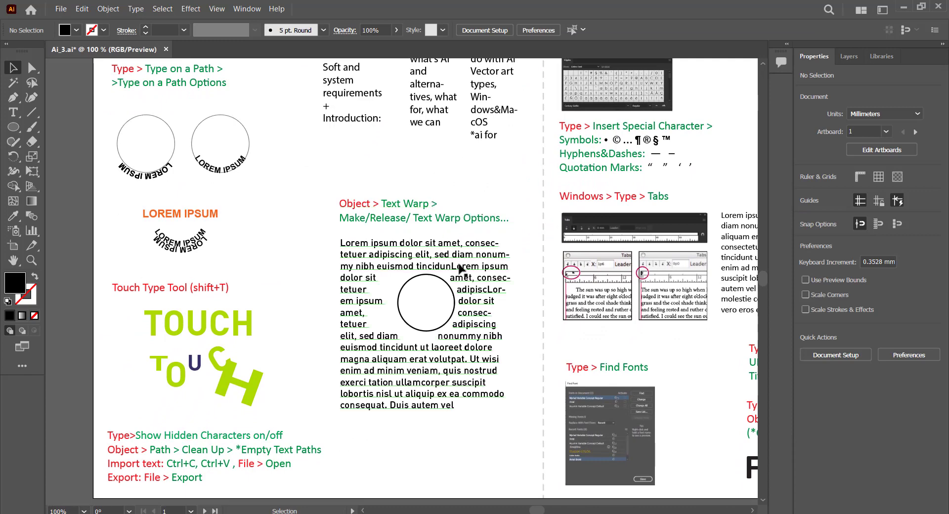
click(450, 306)
click(450, 307)
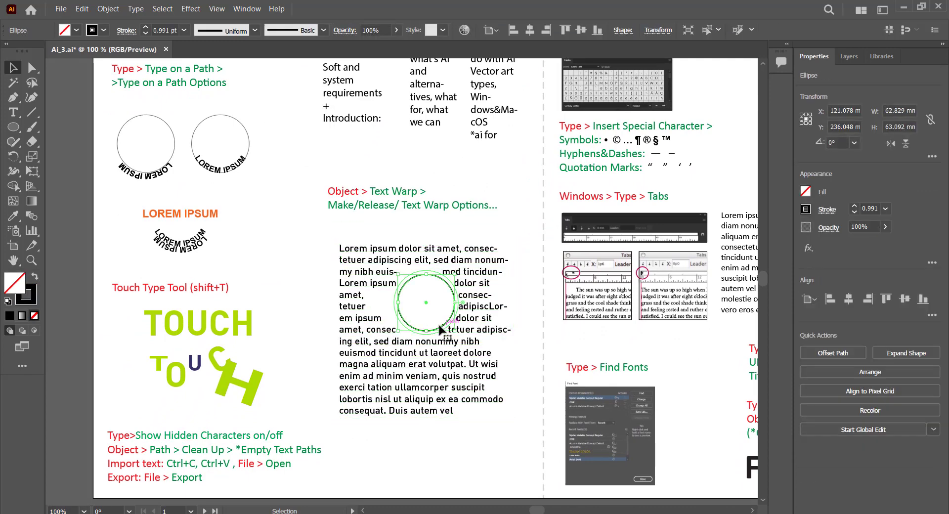
drag(419, 332, 432, 286)
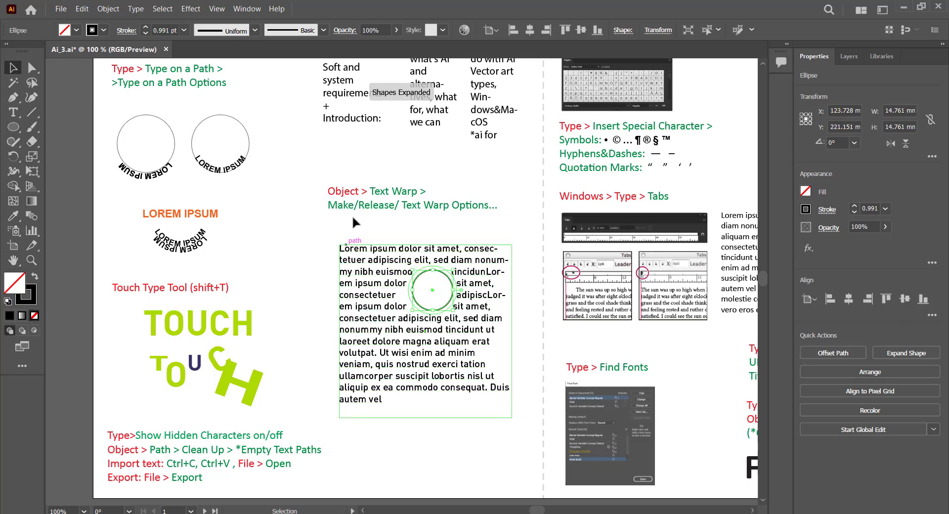
drag(348, 249, 406, 203)
key(ctrl+z)
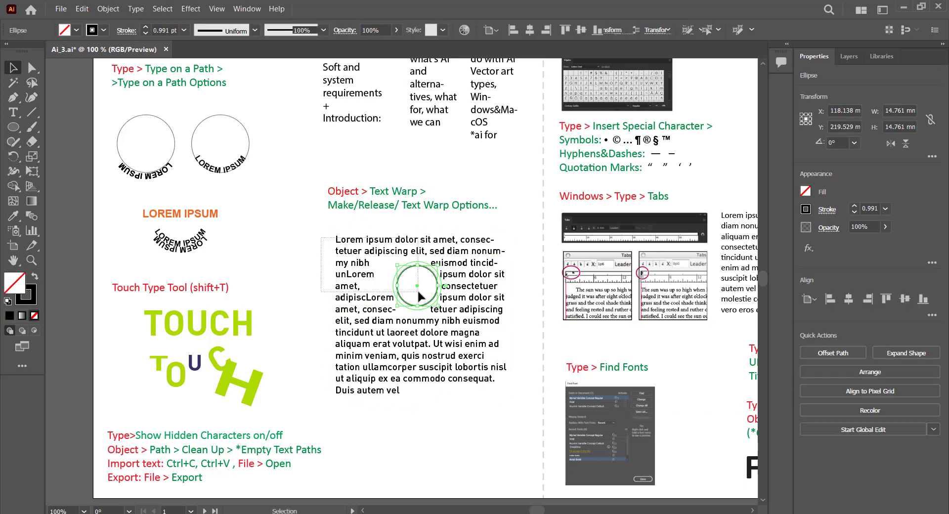
Release the text wrap on the selected sample paragraph and circle
click(109, 9)
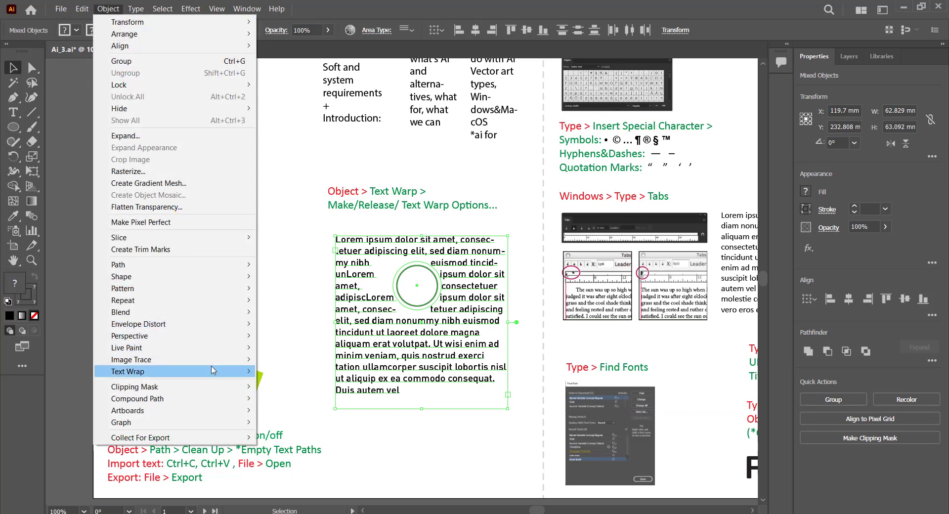
mouse_move(216, 371)
click(282, 384)
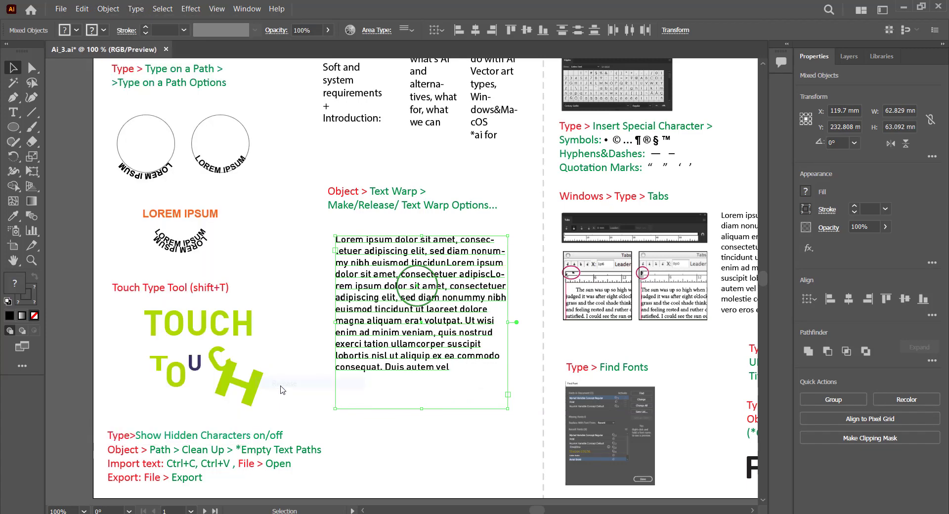
click(470, 442)
Move the circle below the paragraph and back over its upper middle, enlarging it to about 16.8 mm across
click(424, 307)
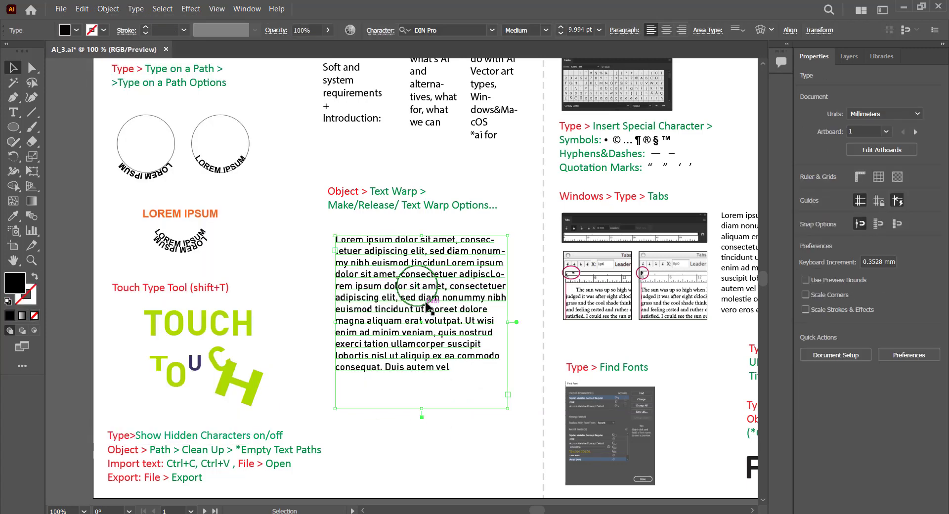
drag(426, 307, 426, 428)
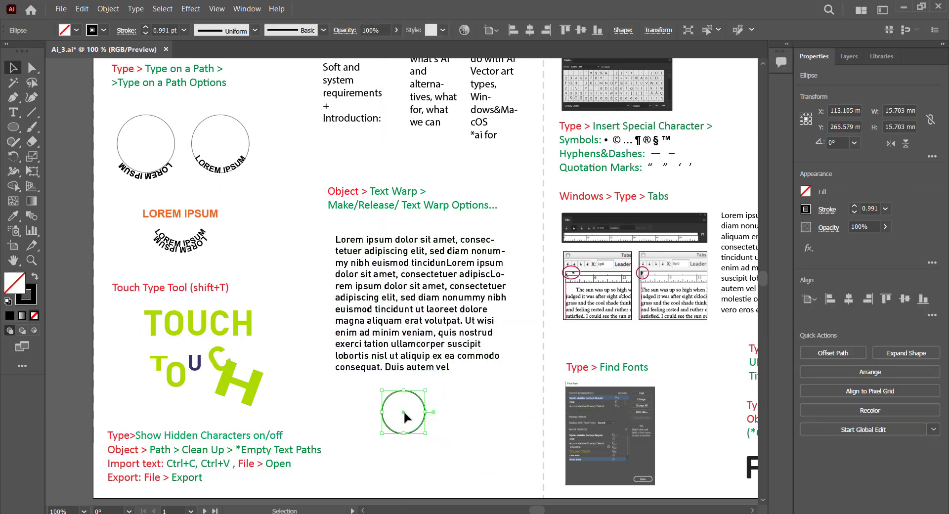
drag(424, 311, 420, 311)
drag(421, 431, 408, 285)
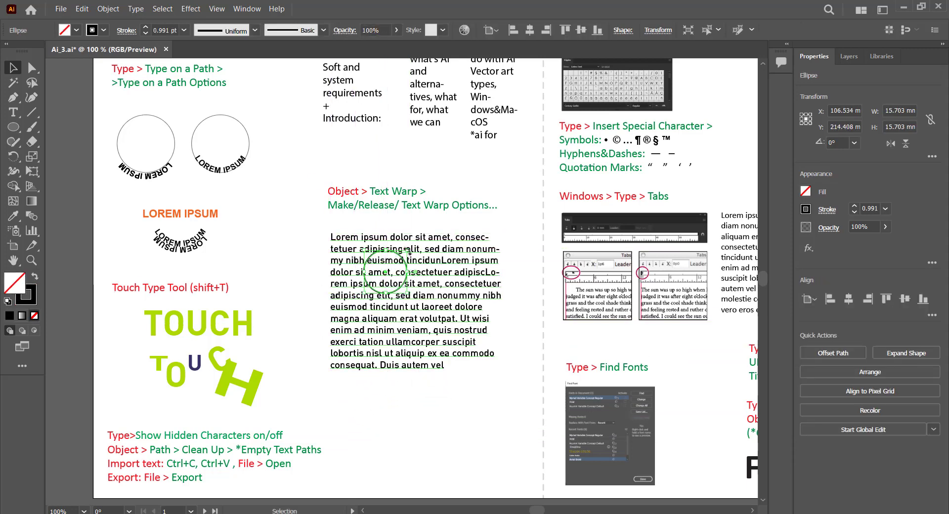
drag(408, 251, 410, 244)
drag(392, 277, 408, 296)
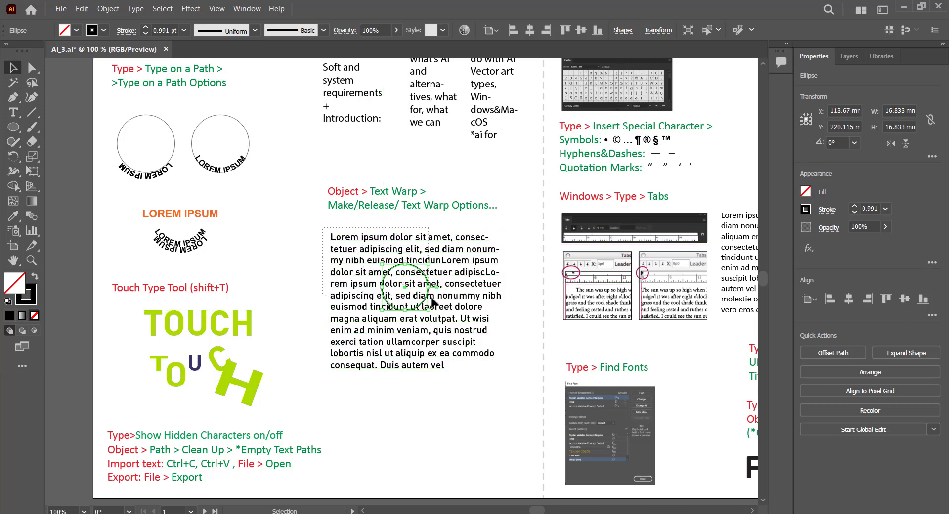
Make a text wrap with both the paragraph and the circle selected, accepting that it applies to type objects too
shift+click(432, 300)
click(108, 9)
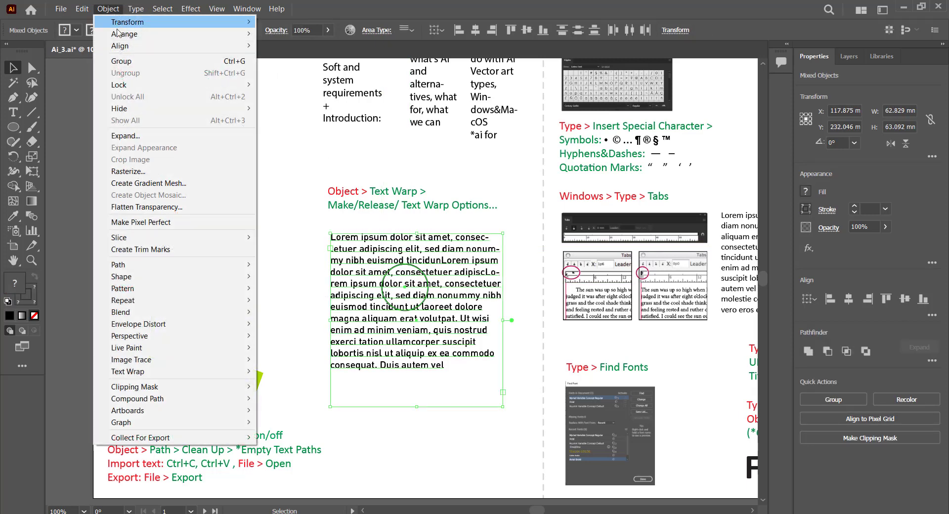
mouse_move(220, 372)
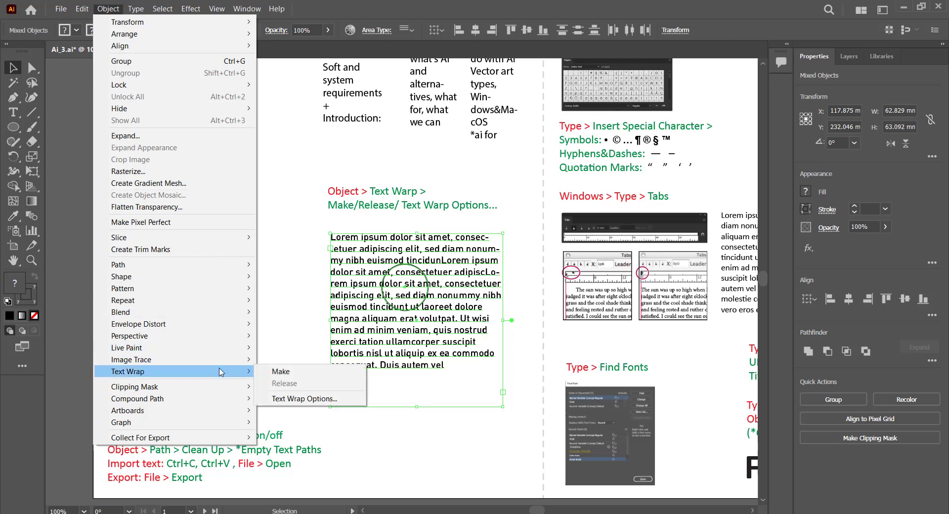
click(275, 372)
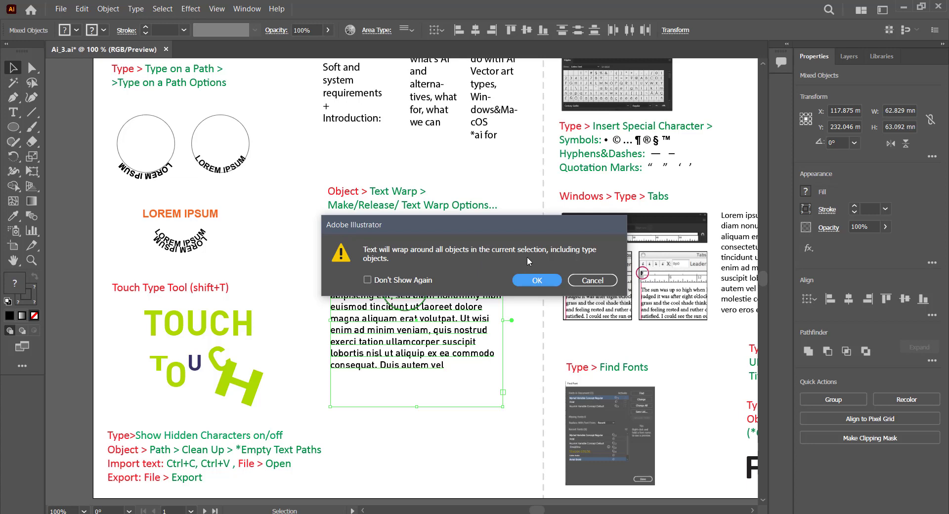
click(546, 284)
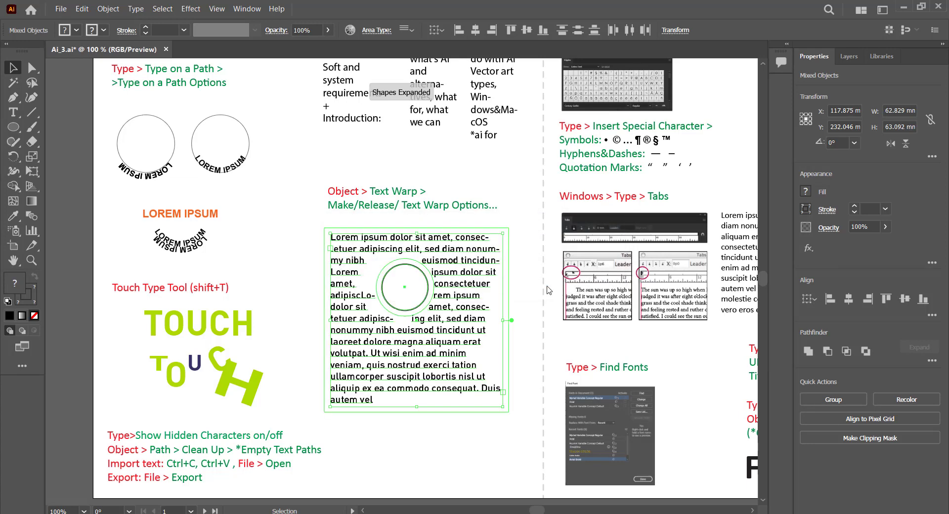
Shift the paragraph and circle about 0.9 mm right, and move the circle to the paragraph's upper right edge
mouse_move(417, 292)
mouse_down()
mouse_move(443, 292)
mouse_move(415, 287)
mouse_up()
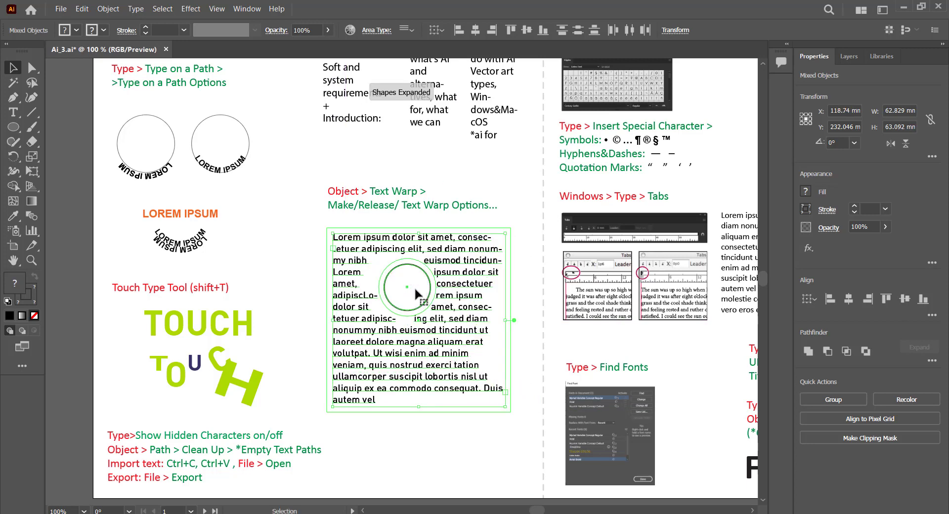
click(408, 283)
click(428, 276)
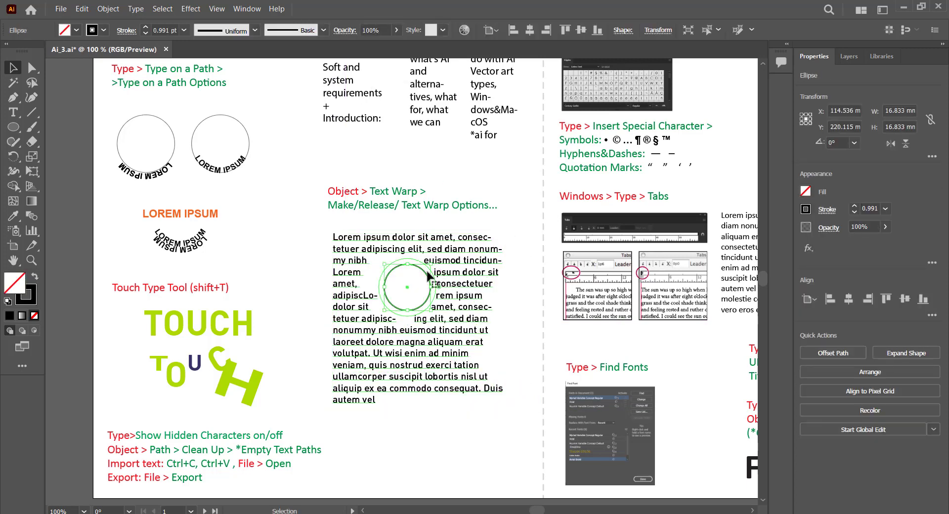
drag(433, 267, 472, 270)
Open the Text Wrap Options for the sample paragraph and circle together, and place the dialog clear of the text
click(486, 307)
click(468, 287)
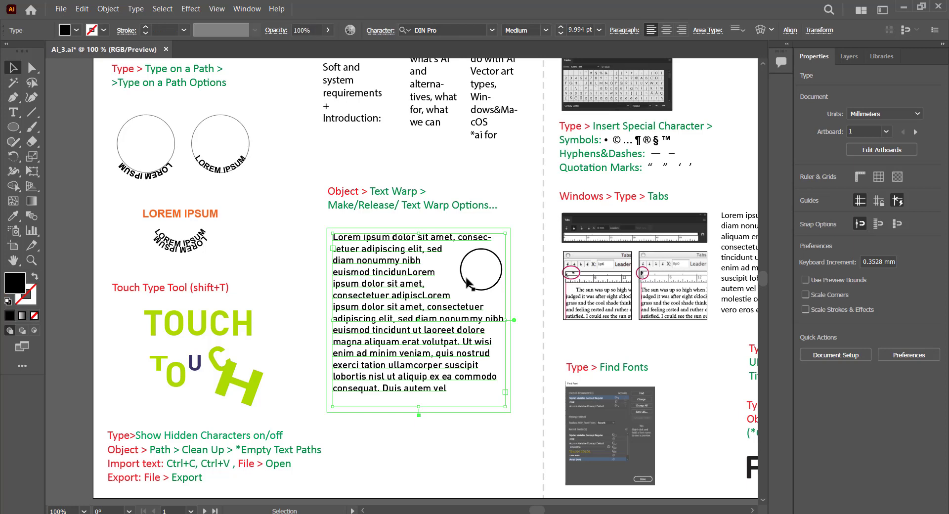
shift+click(471, 287)
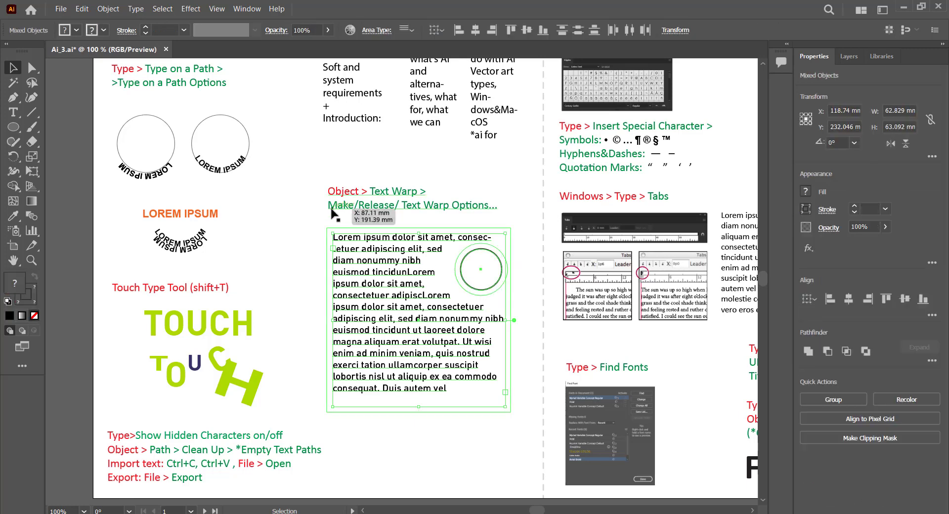
click(104, 9)
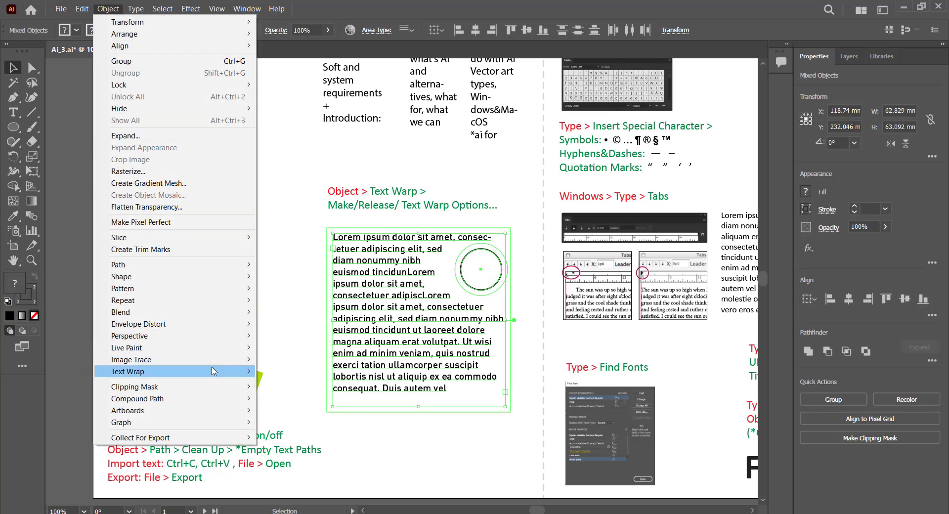
mouse_move(215, 372)
click(293, 401)
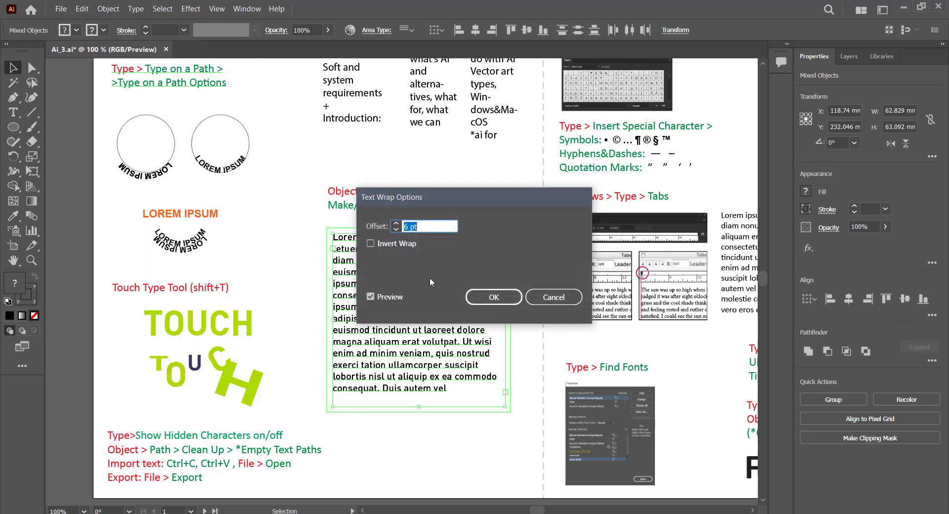
drag(452, 200, 616, 144)
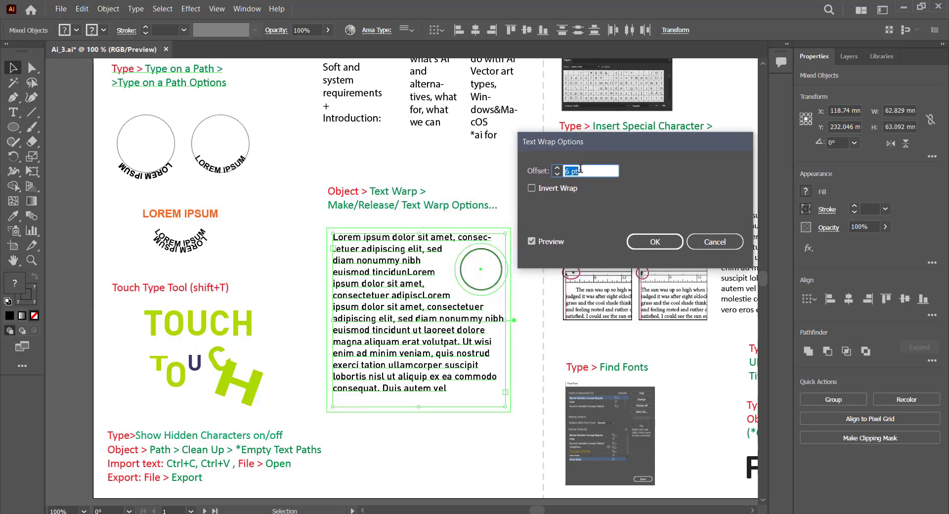
Lower the wrap offset to 1 pt with the preview on
click(560, 175)
click(559, 175)
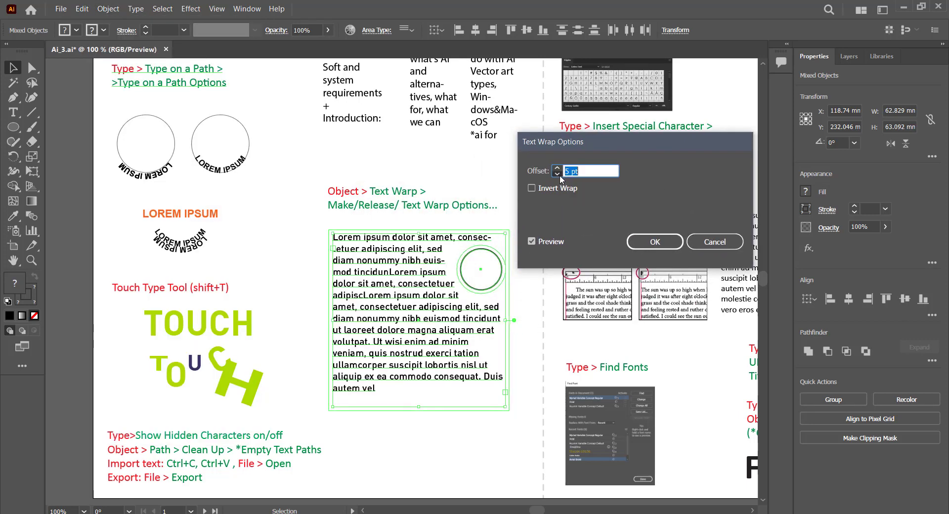
click(559, 175)
click(559, 175)
click(559, 175)
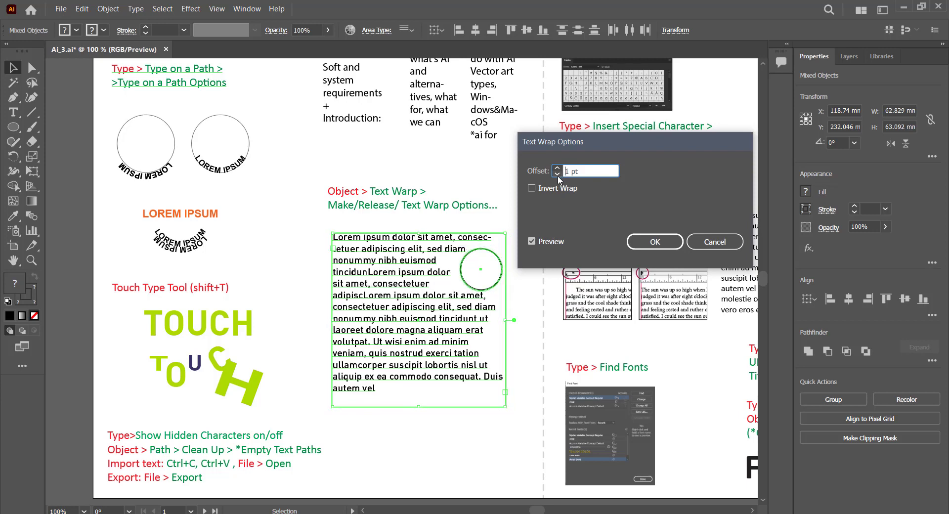
Raise the wrap offset to 8 pt, leave Invert Wrap off, and apply the options
click(557, 171)
click(557, 170)
click(557, 170)
click(557, 170)
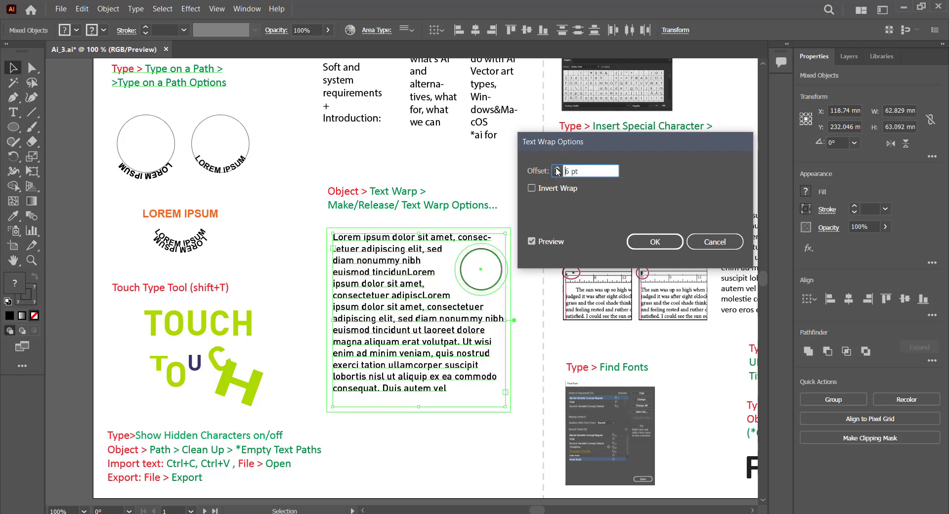
click(557, 170)
click(557, 171)
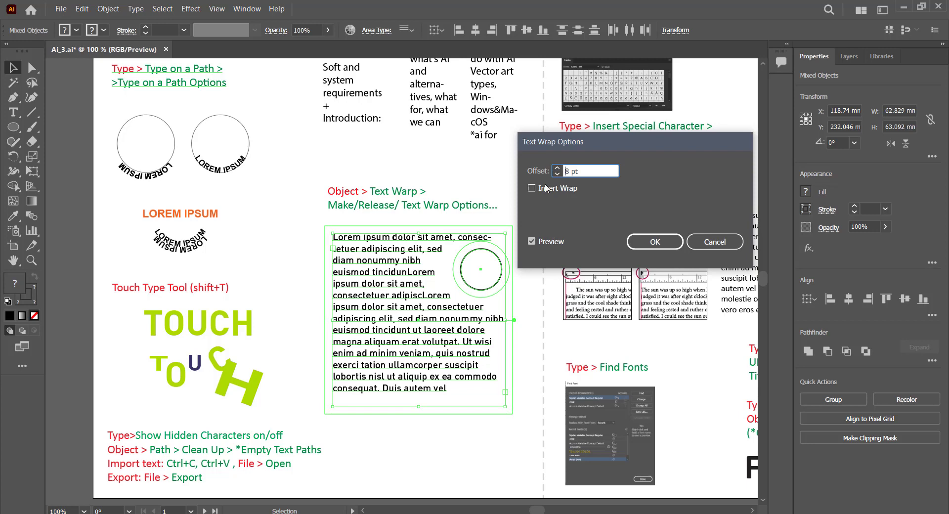
click(546, 188)
click(544, 189)
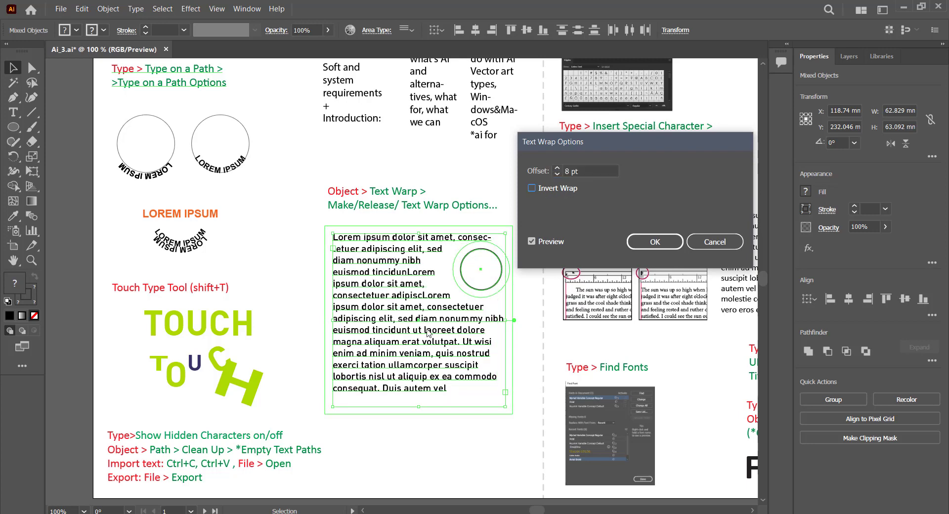
click(643, 247)
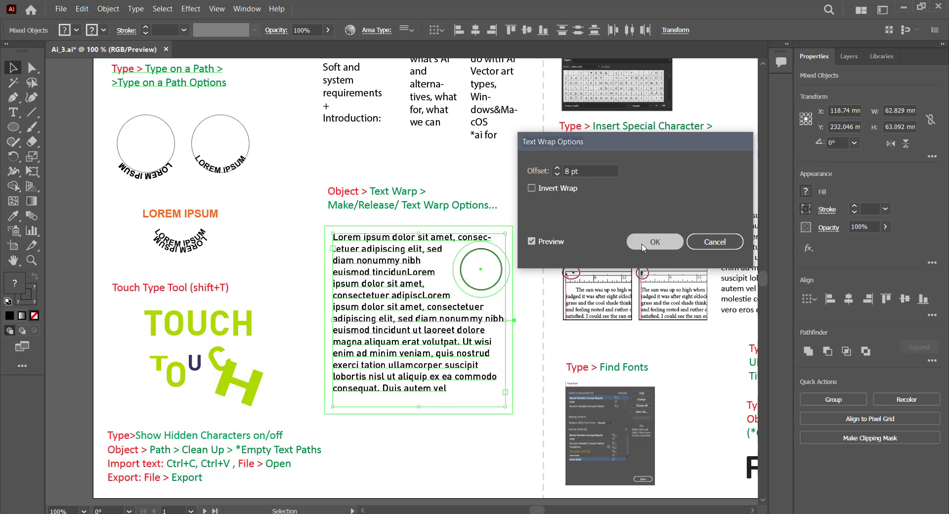
Move the circle from the paragraph's upper right edge to its middle and deselect it
click(478, 265)
click(481, 269)
drag(448, 283, 404, 307)
click(437, 411)
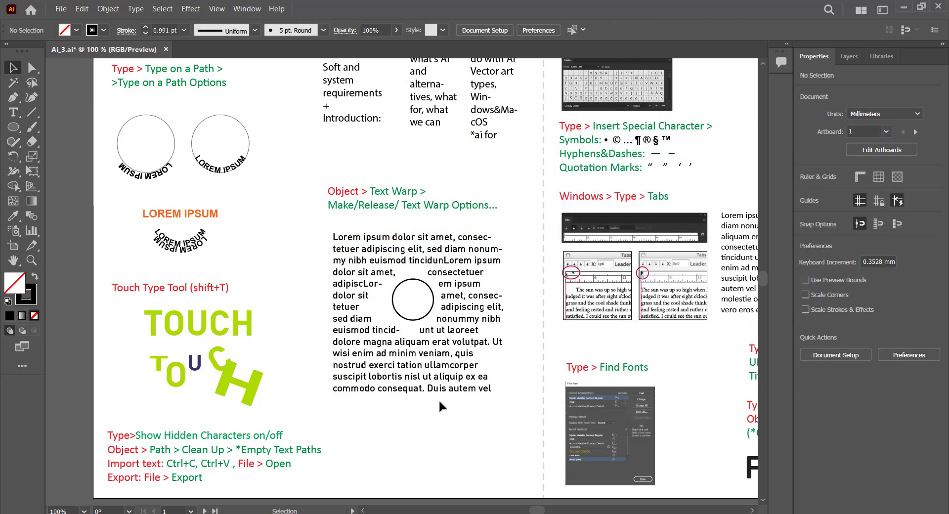
Add a point type object in the blank area below the sample paragraph and delete its placeholder text
key(space)
drag(452, 354, 448, 315)
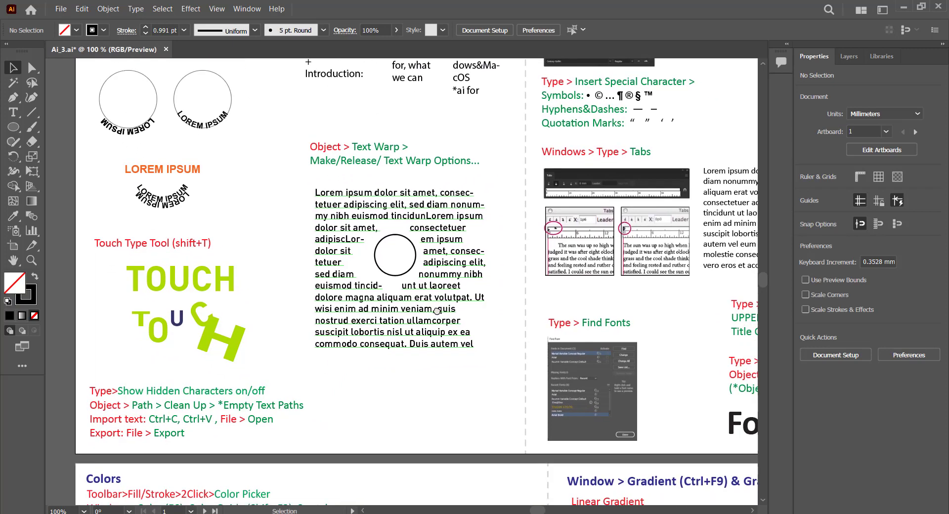
key(shift+x)
scroll(333, 417, left, 2)
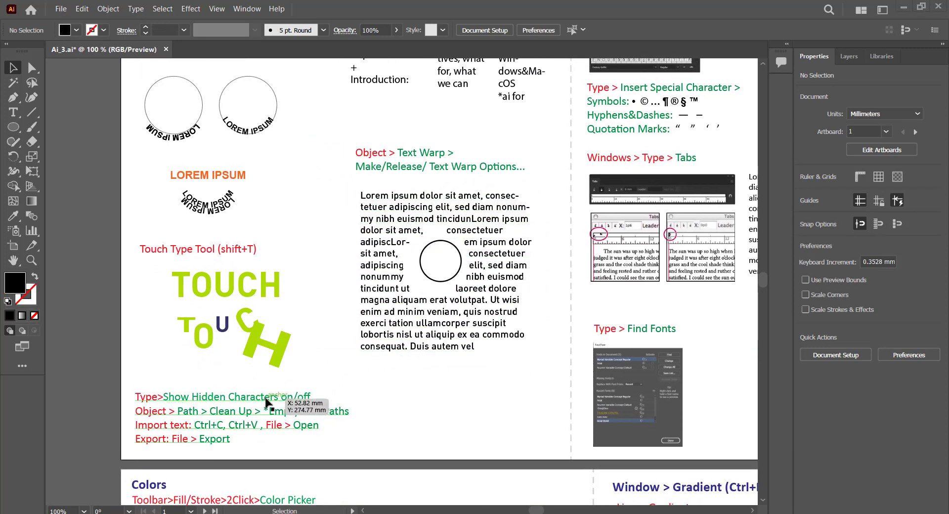
click(23, 118)
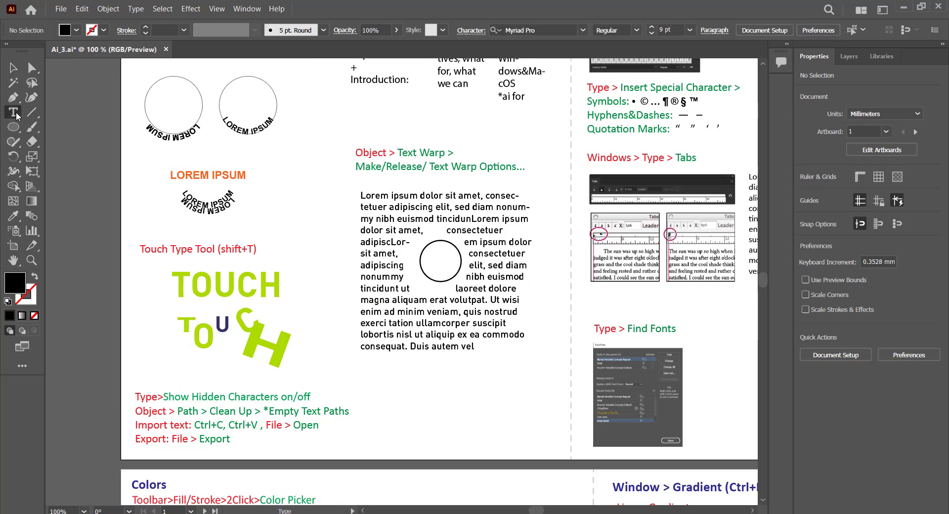
click(452, 414)
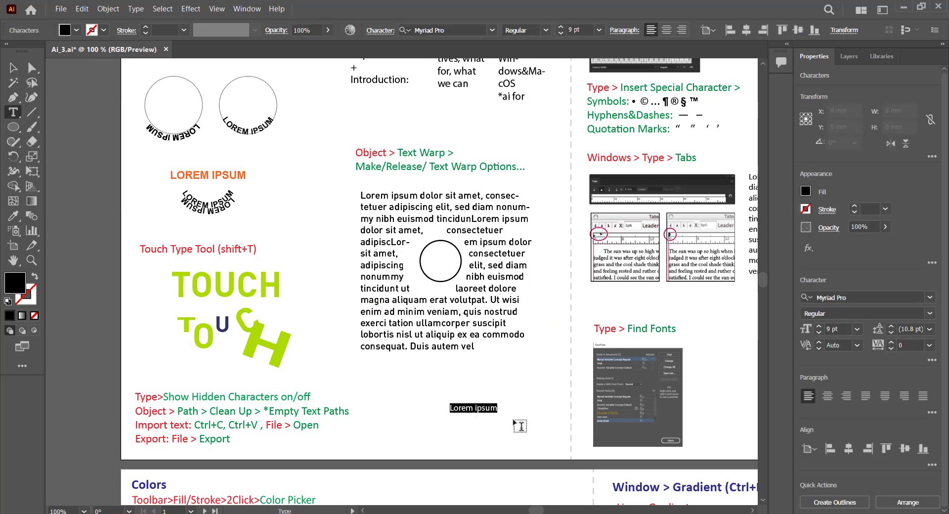
key(BackSpace)
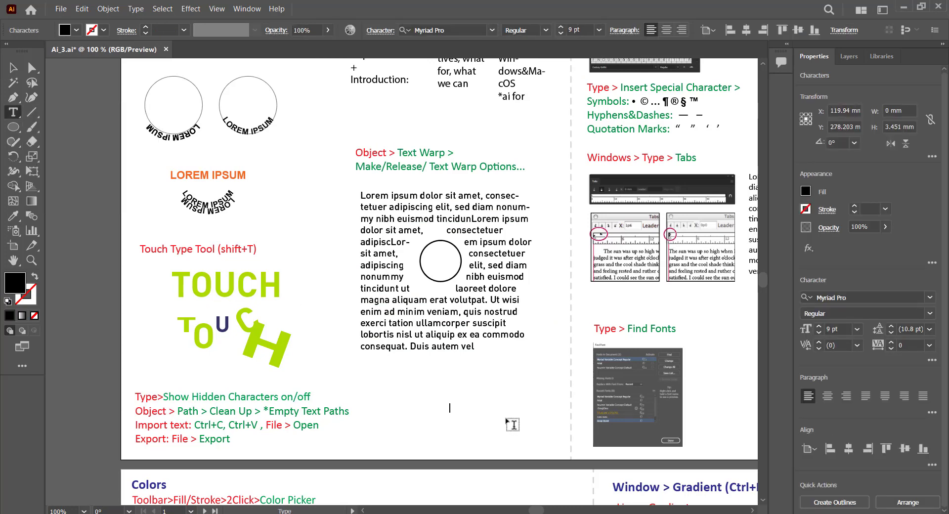
Move the empty type object about 5.6 mm to the left and deselect it
click(14, 68)
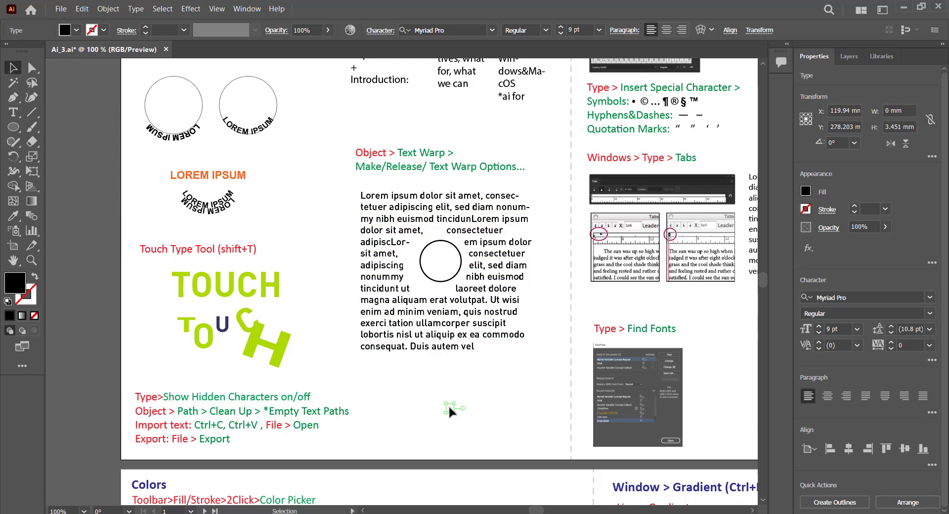
click(483, 424)
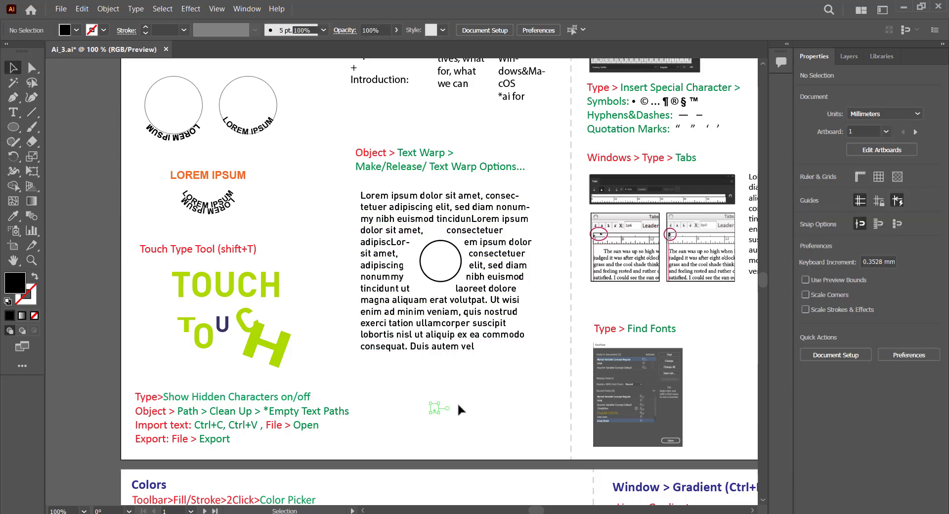
drag(450, 405, 434, 404)
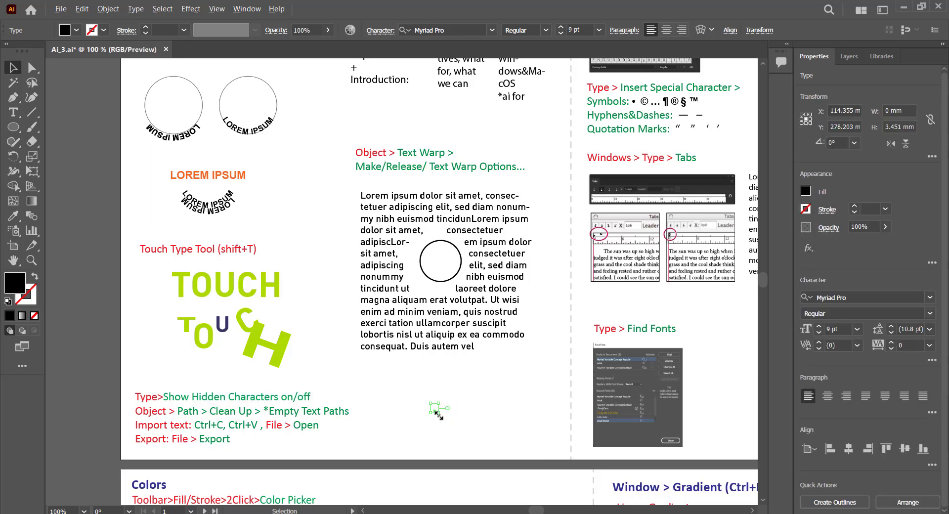
click(449, 419)
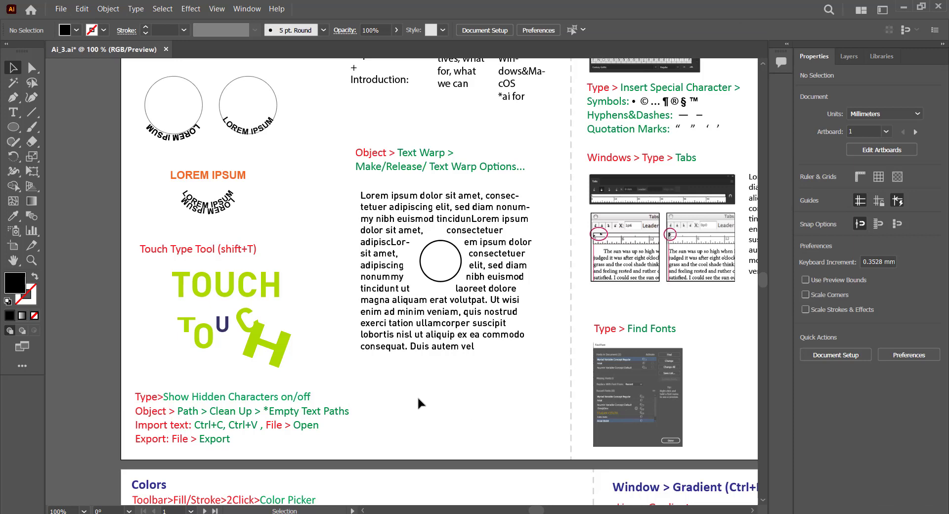
Show the hidden characters throughout the document to locate the empty type object, and turn them off again
click(136, 9)
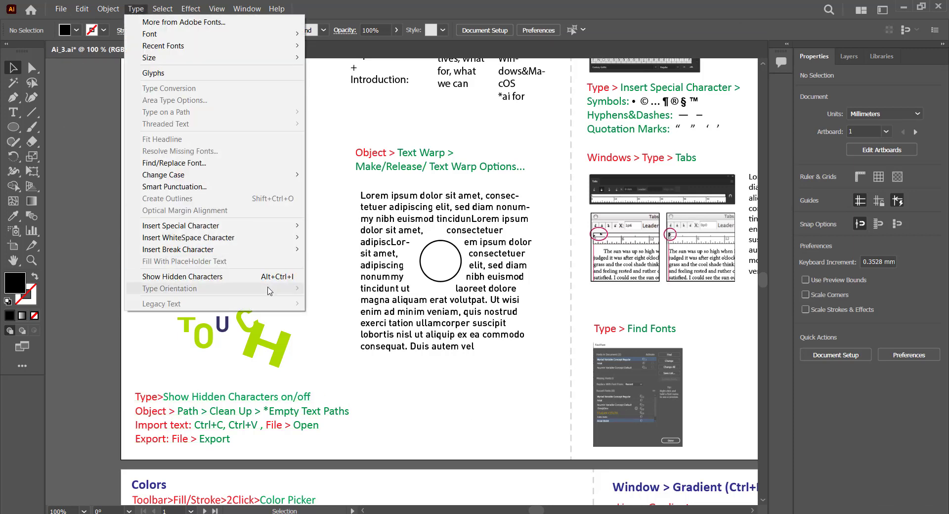
click(271, 276)
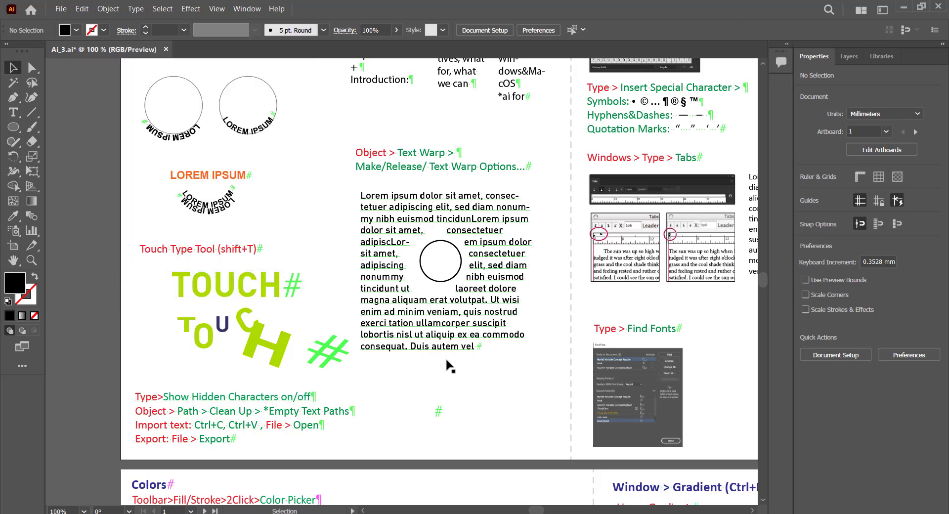
scroll(516, 381, up, 1)
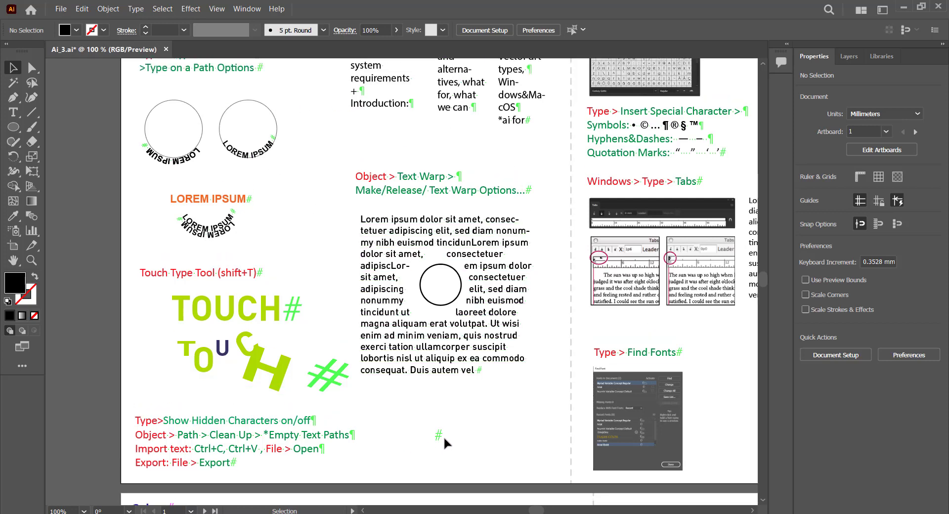
click(108, 9)
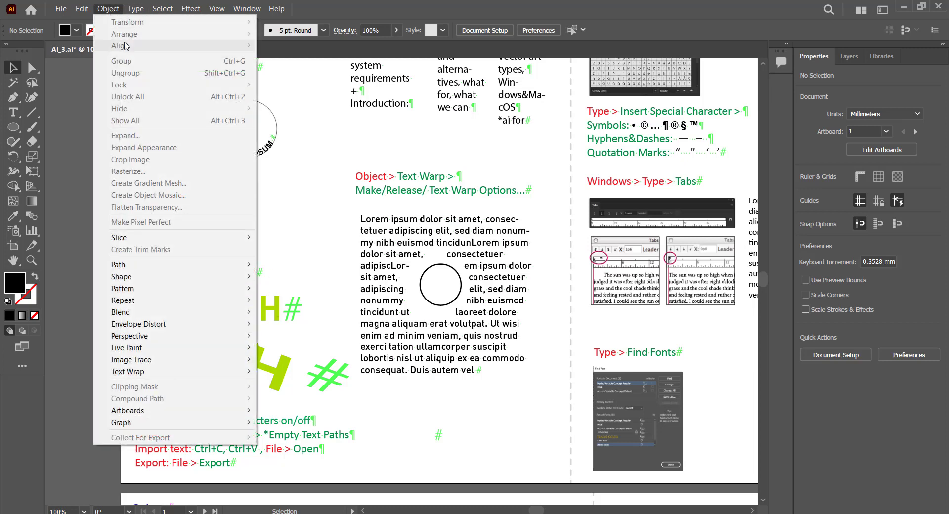
click(136, 9)
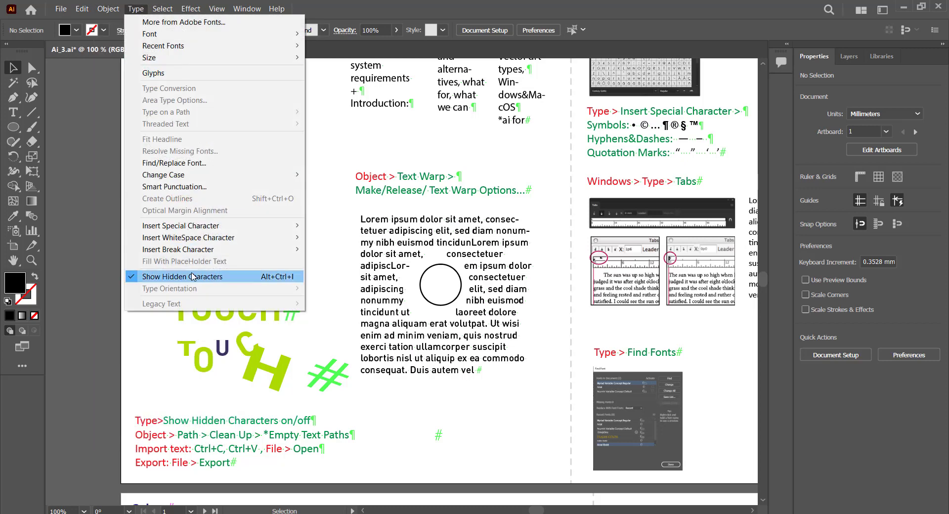
click(171, 276)
Select the empty type object below the paragraph, and switch the document to Outline view to expose it
drag(477, 408, 401, 460)
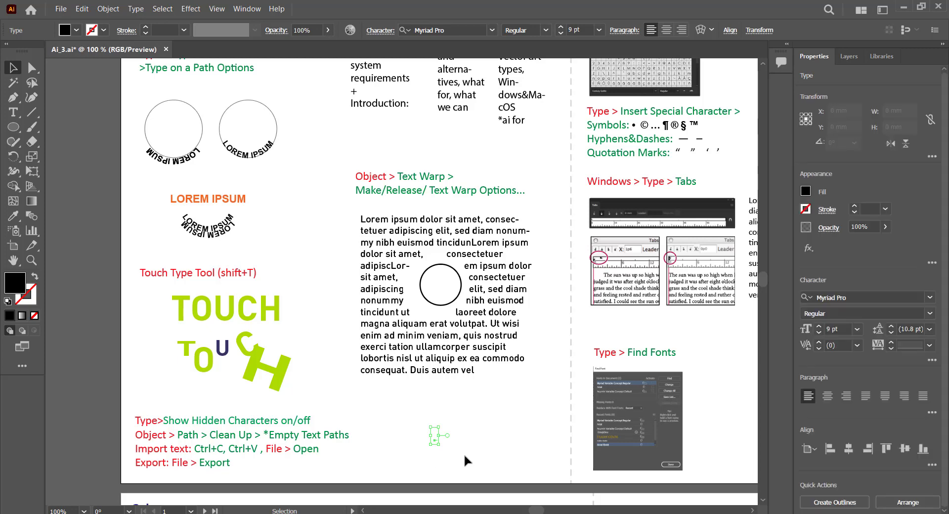
key(Delete)
click(222, 10)
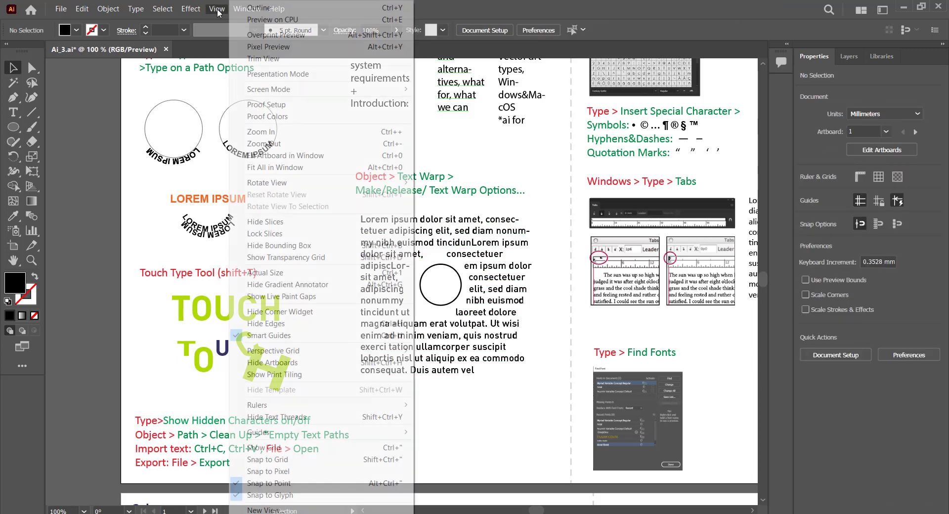
click(258, 9)
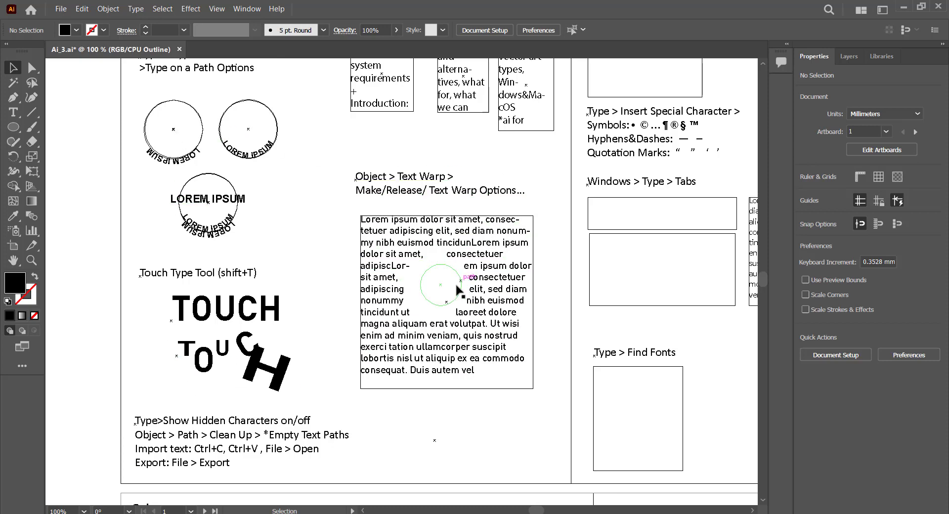
click(444, 439)
click(446, 441)
Clean up the document by deleting only Empty Text Paths, with Stray Points and Unpainted Objects off, and check the area below the paragraph
click(109, 9)
mouse_move(162, 269)
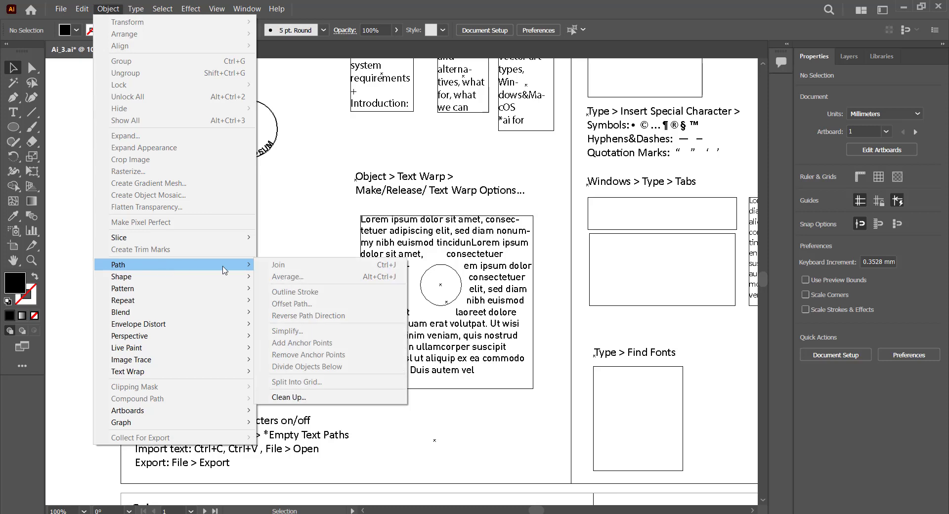
click(303, 398)
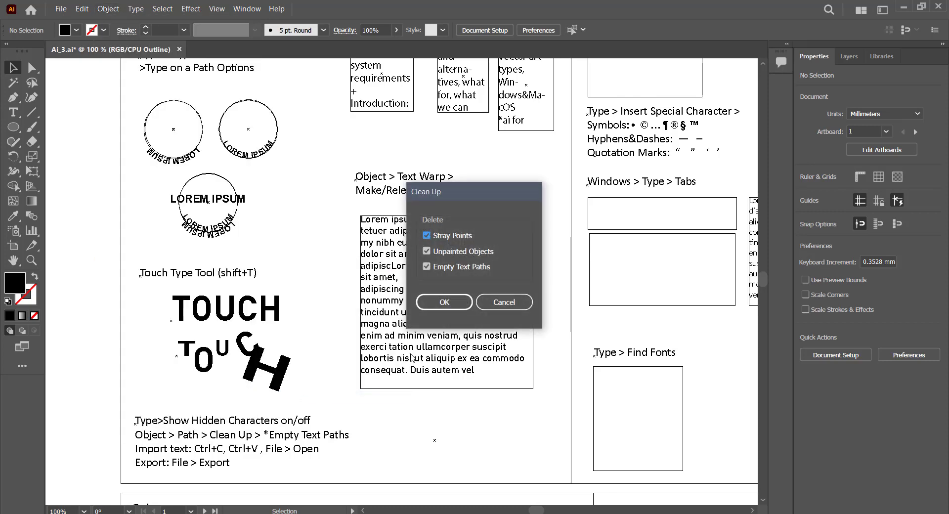
click(470, 252)
drag(450, 199, 493, 195)
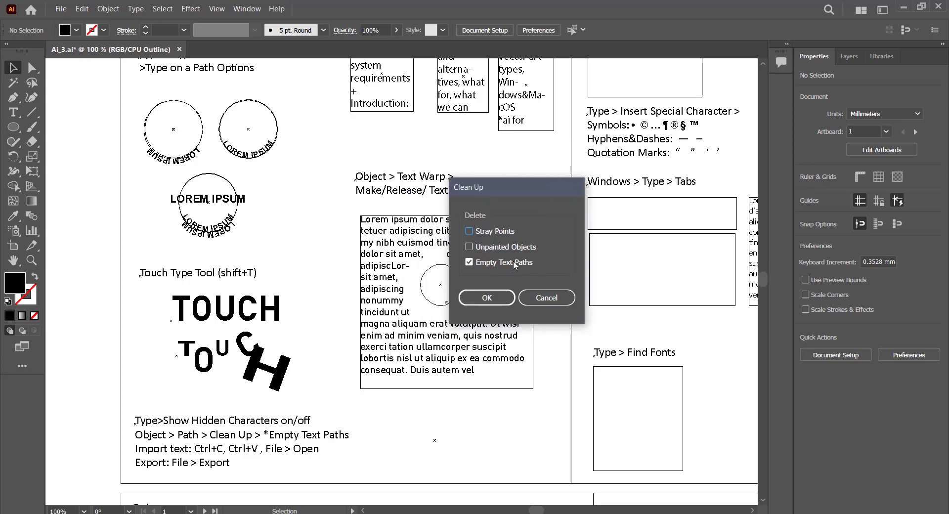
click(486, 298)
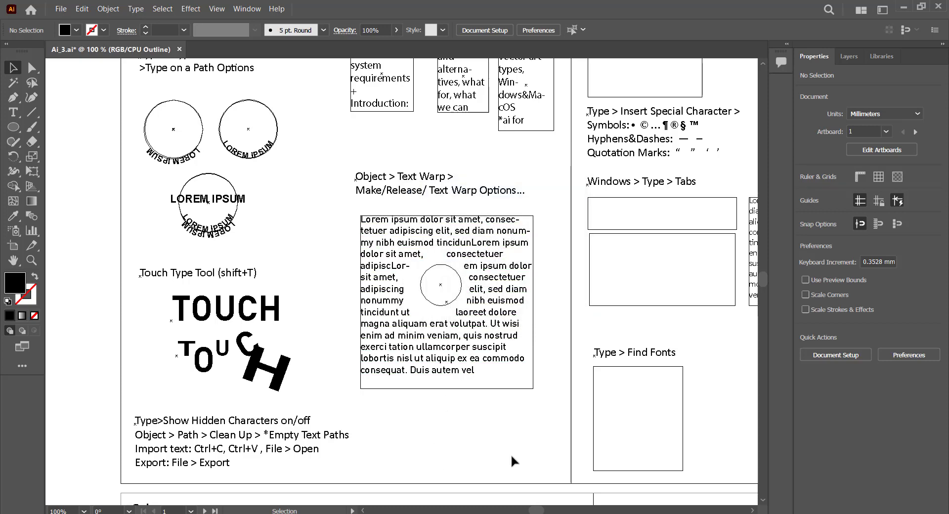
drag(498, 422, 441, 462)
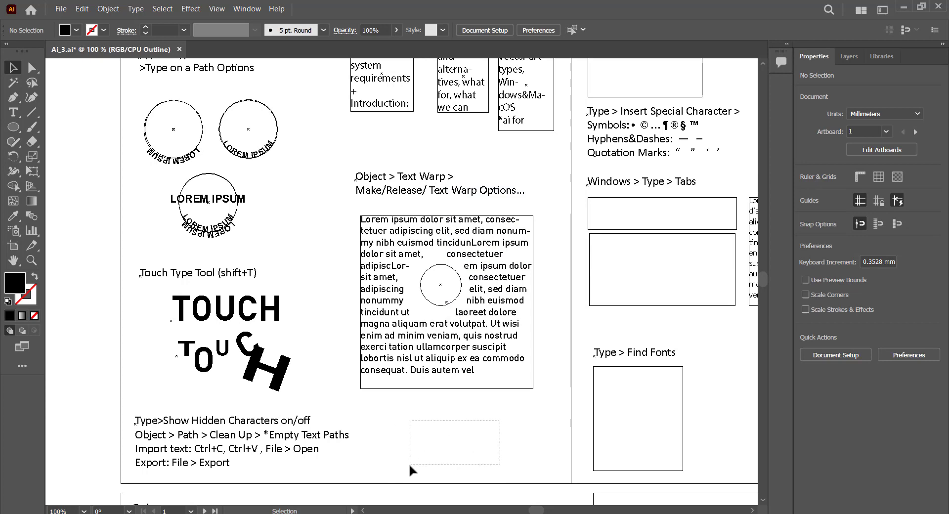
Return the document from Outline view to GPU Preview
click(217, 9)
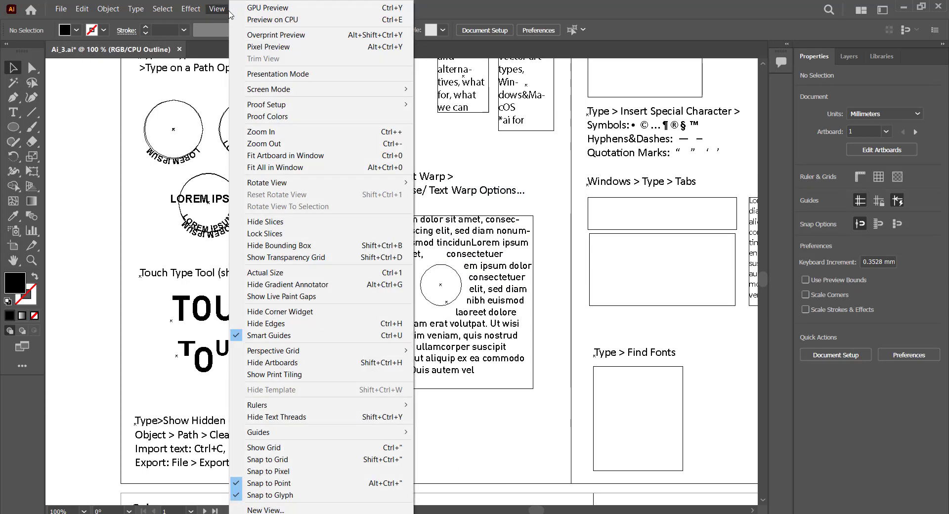
click(254, 8)
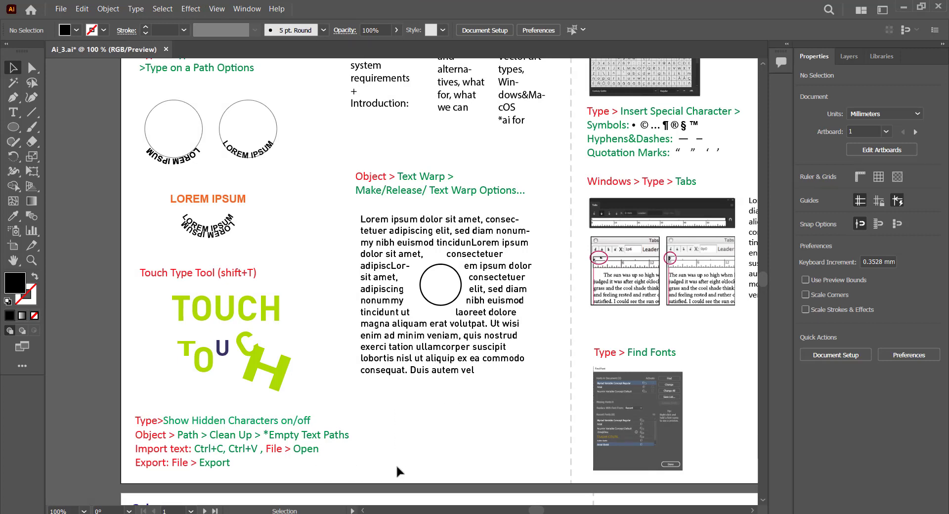
Create an area type object about 56 × 24.5 mm below the wrapped paragraph and deselect it
drag(278, 339, 253, 280)
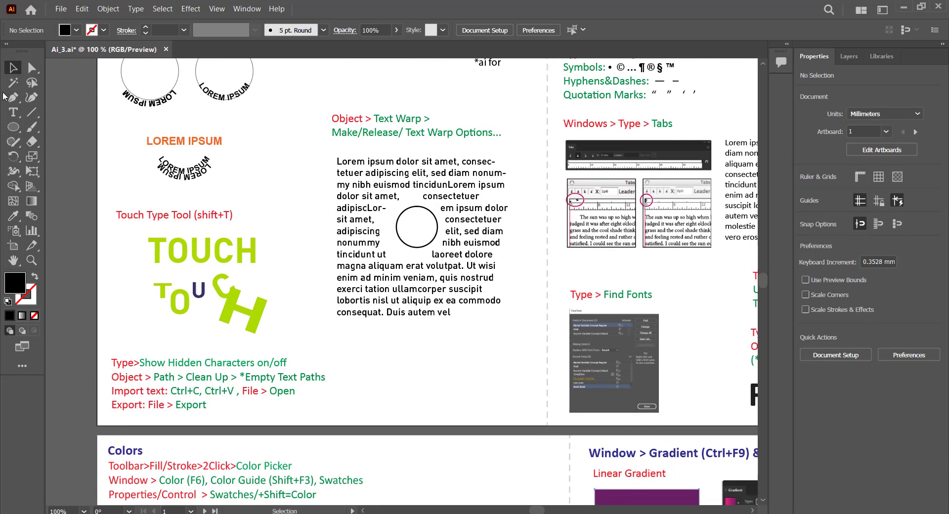
click(14, 112)
drag(352, 339, 506, 405)
click(448, 383)
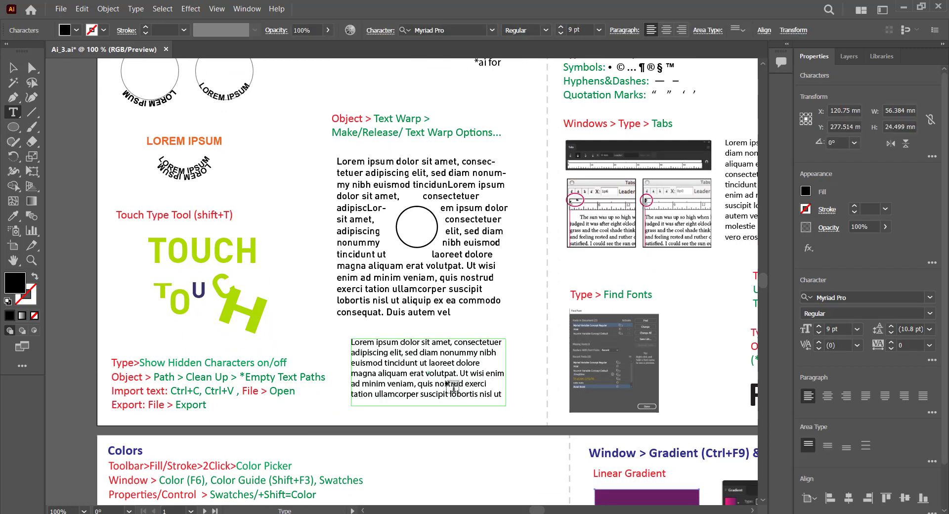
click(12, 69)
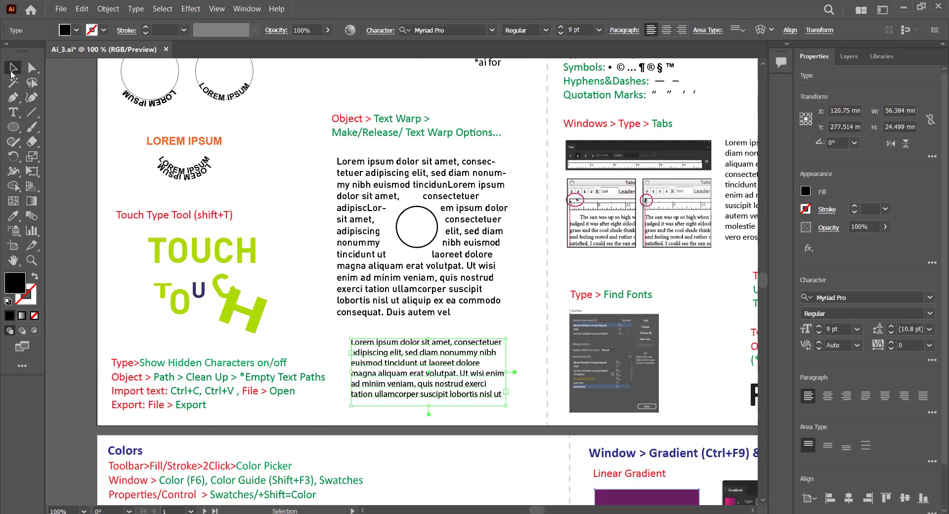
click(304, 405)
Switch to content of program.txt in Notepad, copy the section 3 topic list from Text to Mesh Tool, and return to Illustrator
key(alt+Tab)
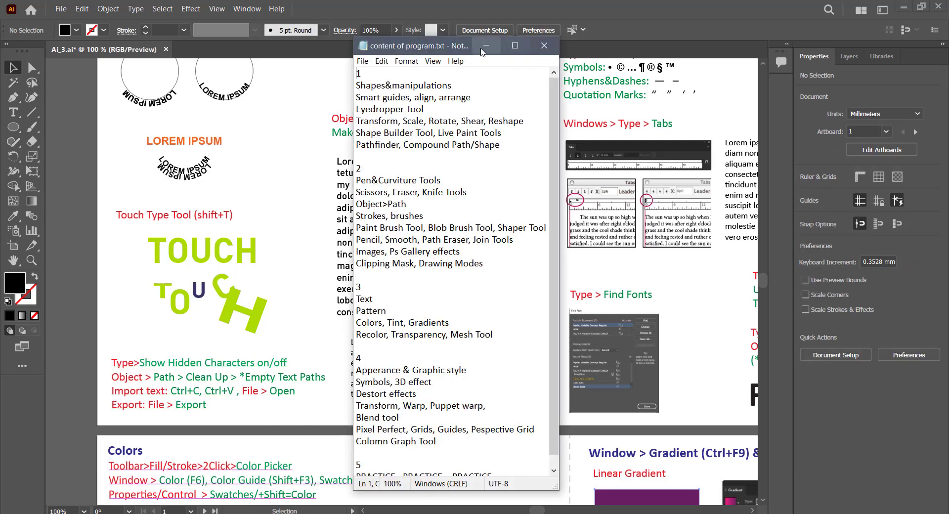
drag(457, 49, 686, 45)
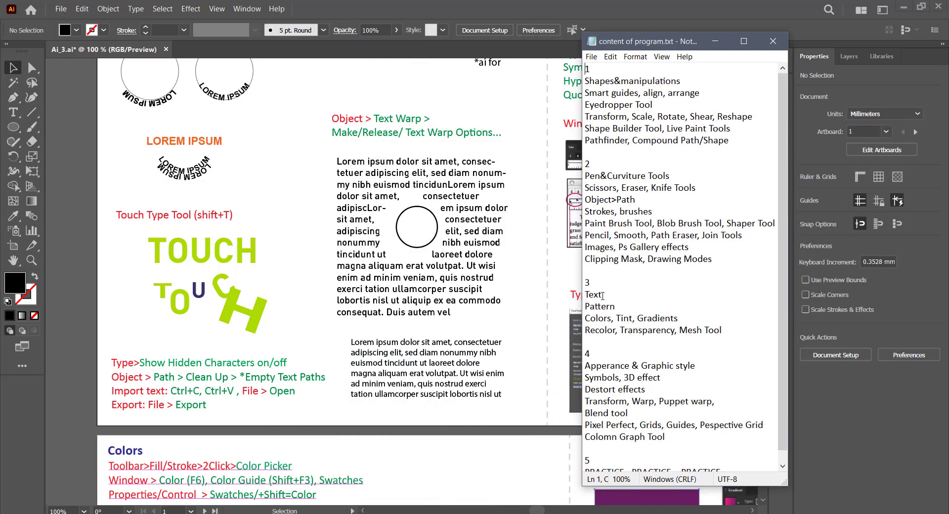
drag(586, 282, 736, 336)
key(ctrl+c)
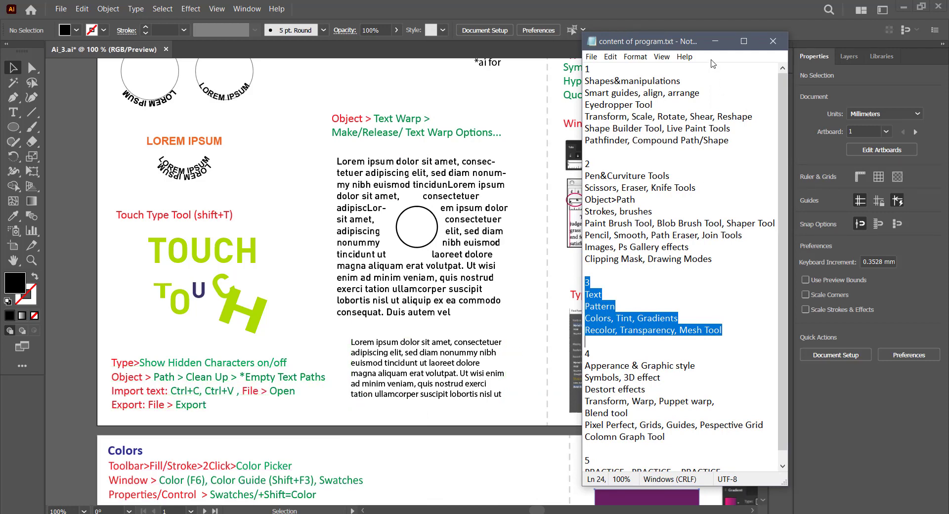
click(773, 41)
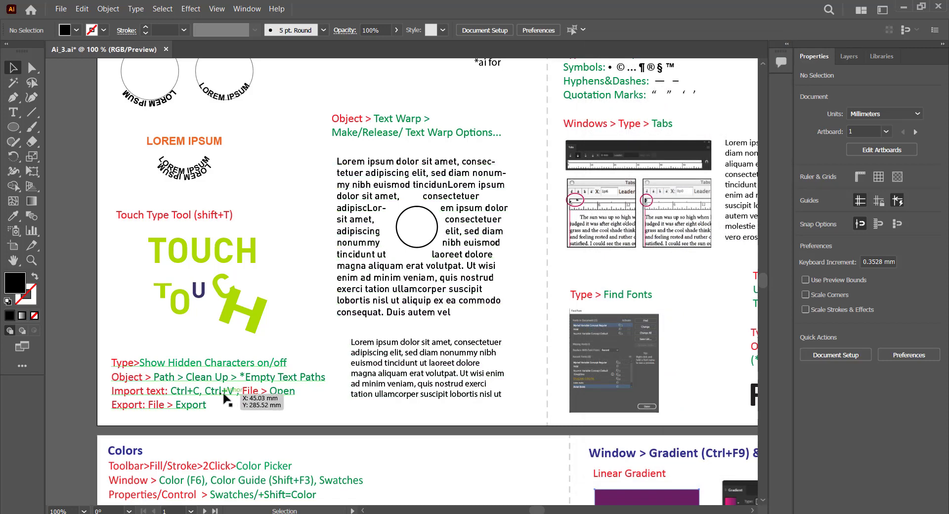
Replace all placeholder text in the new area type object with the copied topic list and finish text editing
double_click(405, 378)
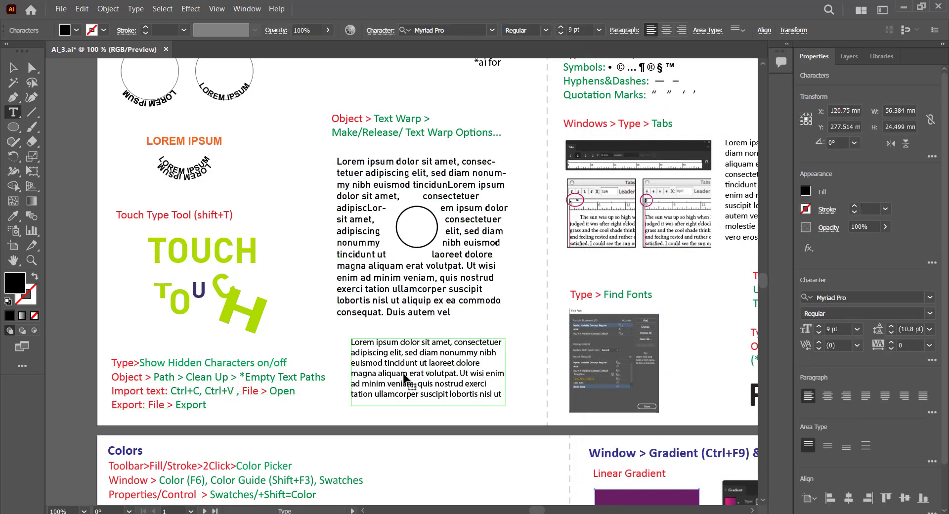
key(ctrl+a)
key(ctrl+v)
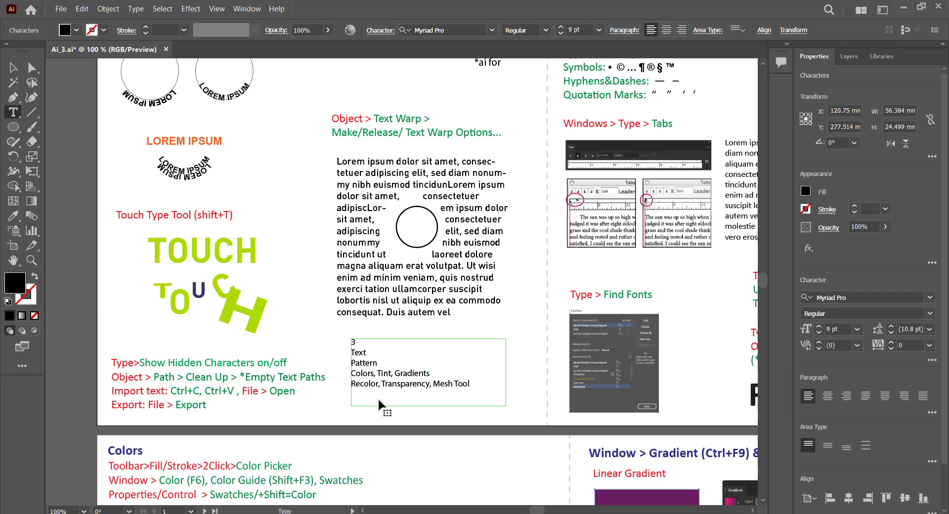
click(13, 68)
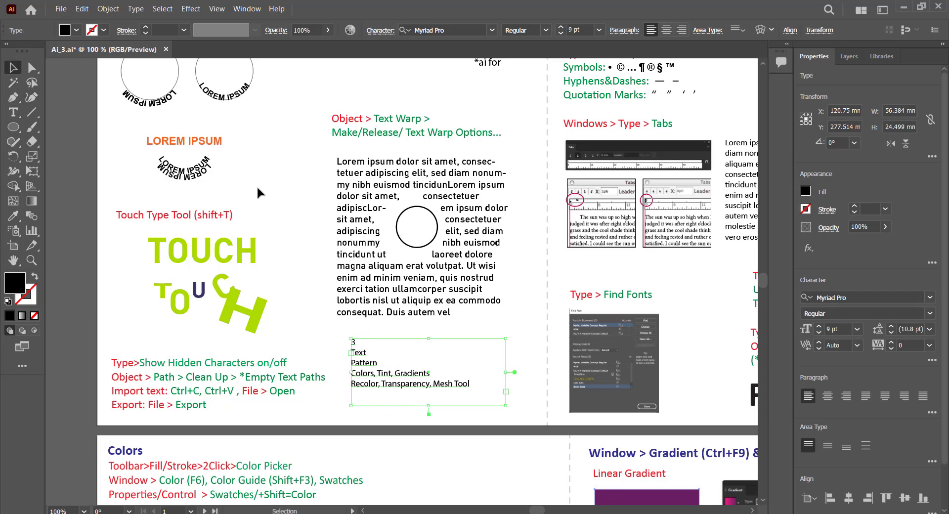
Shrink the pasted list's text frame slightly and move it about 0.8 mm left and 0.4 mm up
drag(502, 405, 506, 395)
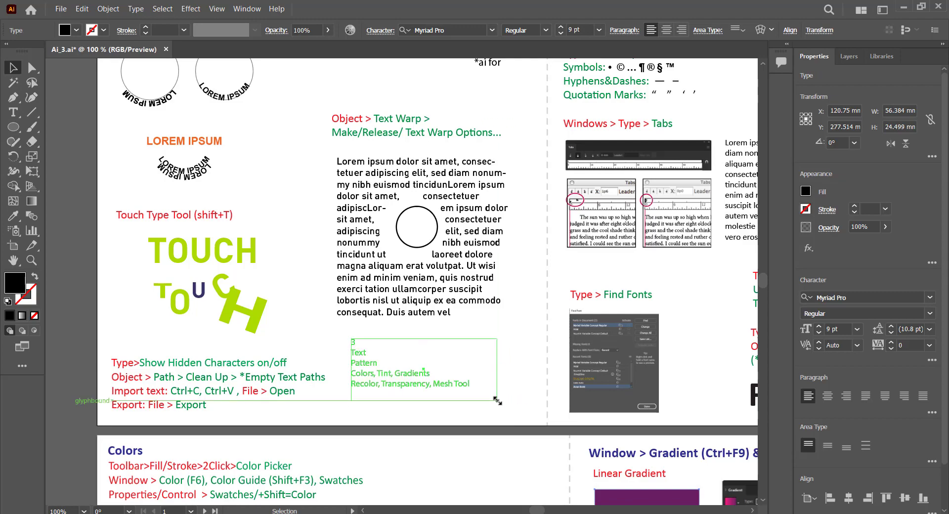
click(506, 395)
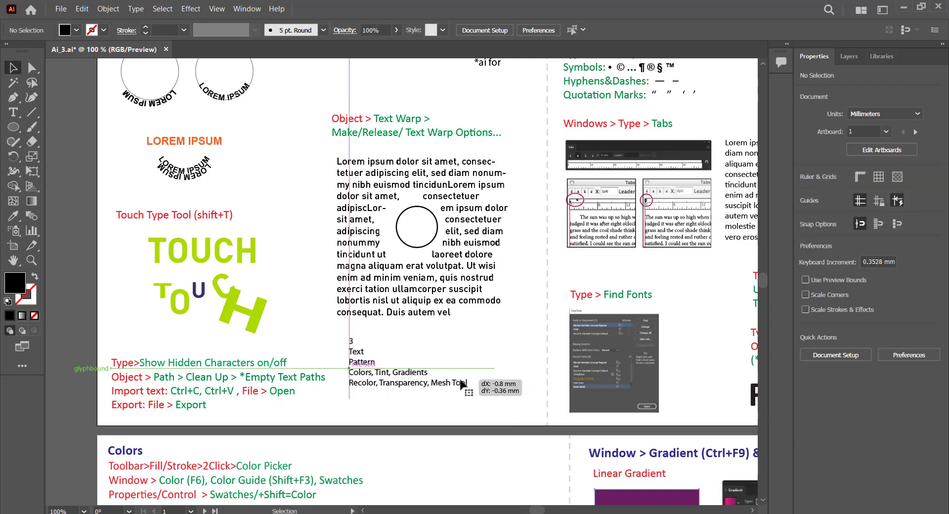
key(ctrl+minus)
key(ctrl+minus)
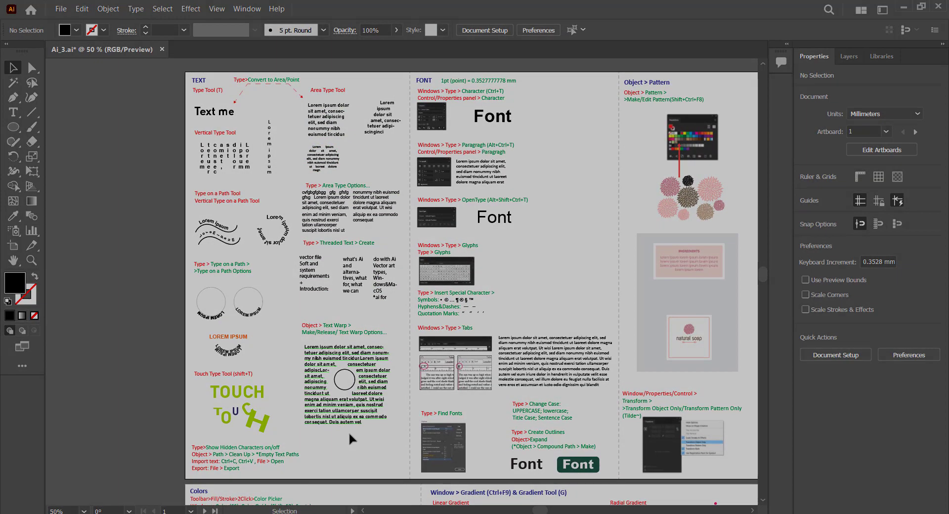